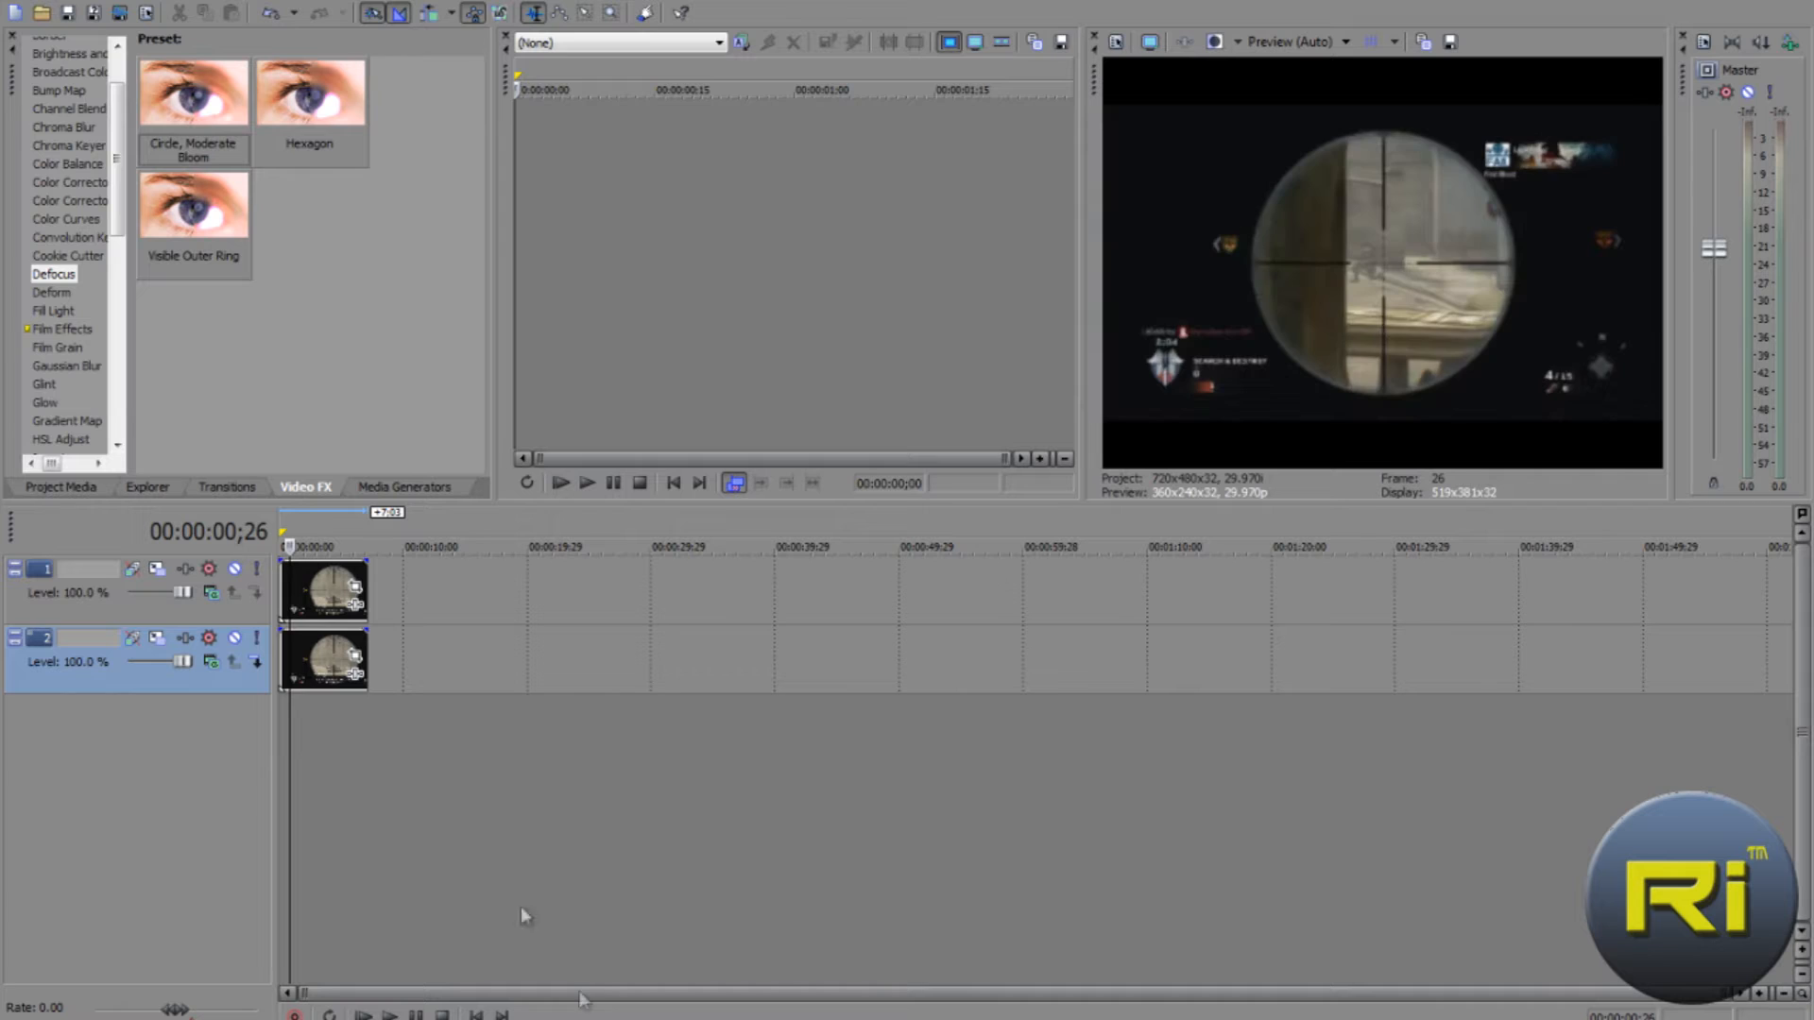
Preview the gameplay clip before the color grade by playing a short section and scrubbing back to about 00:00:02;03.
click(312, 593)
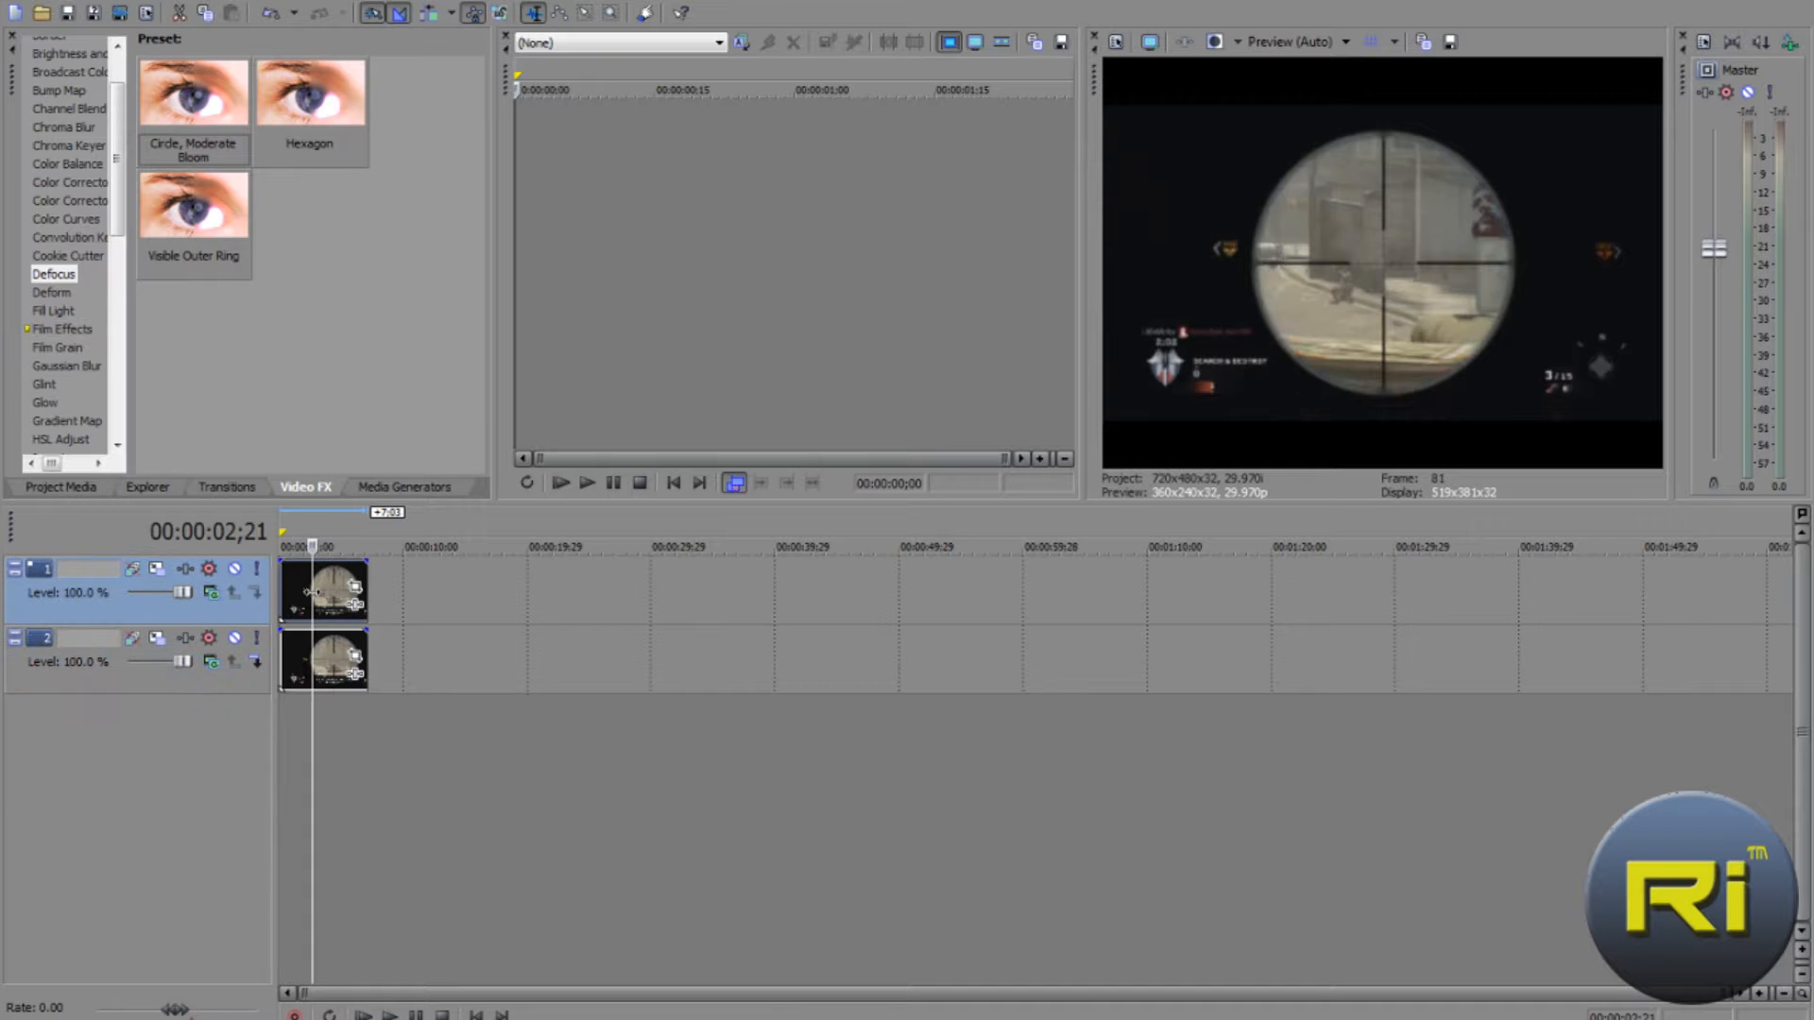
click(389, 1015)
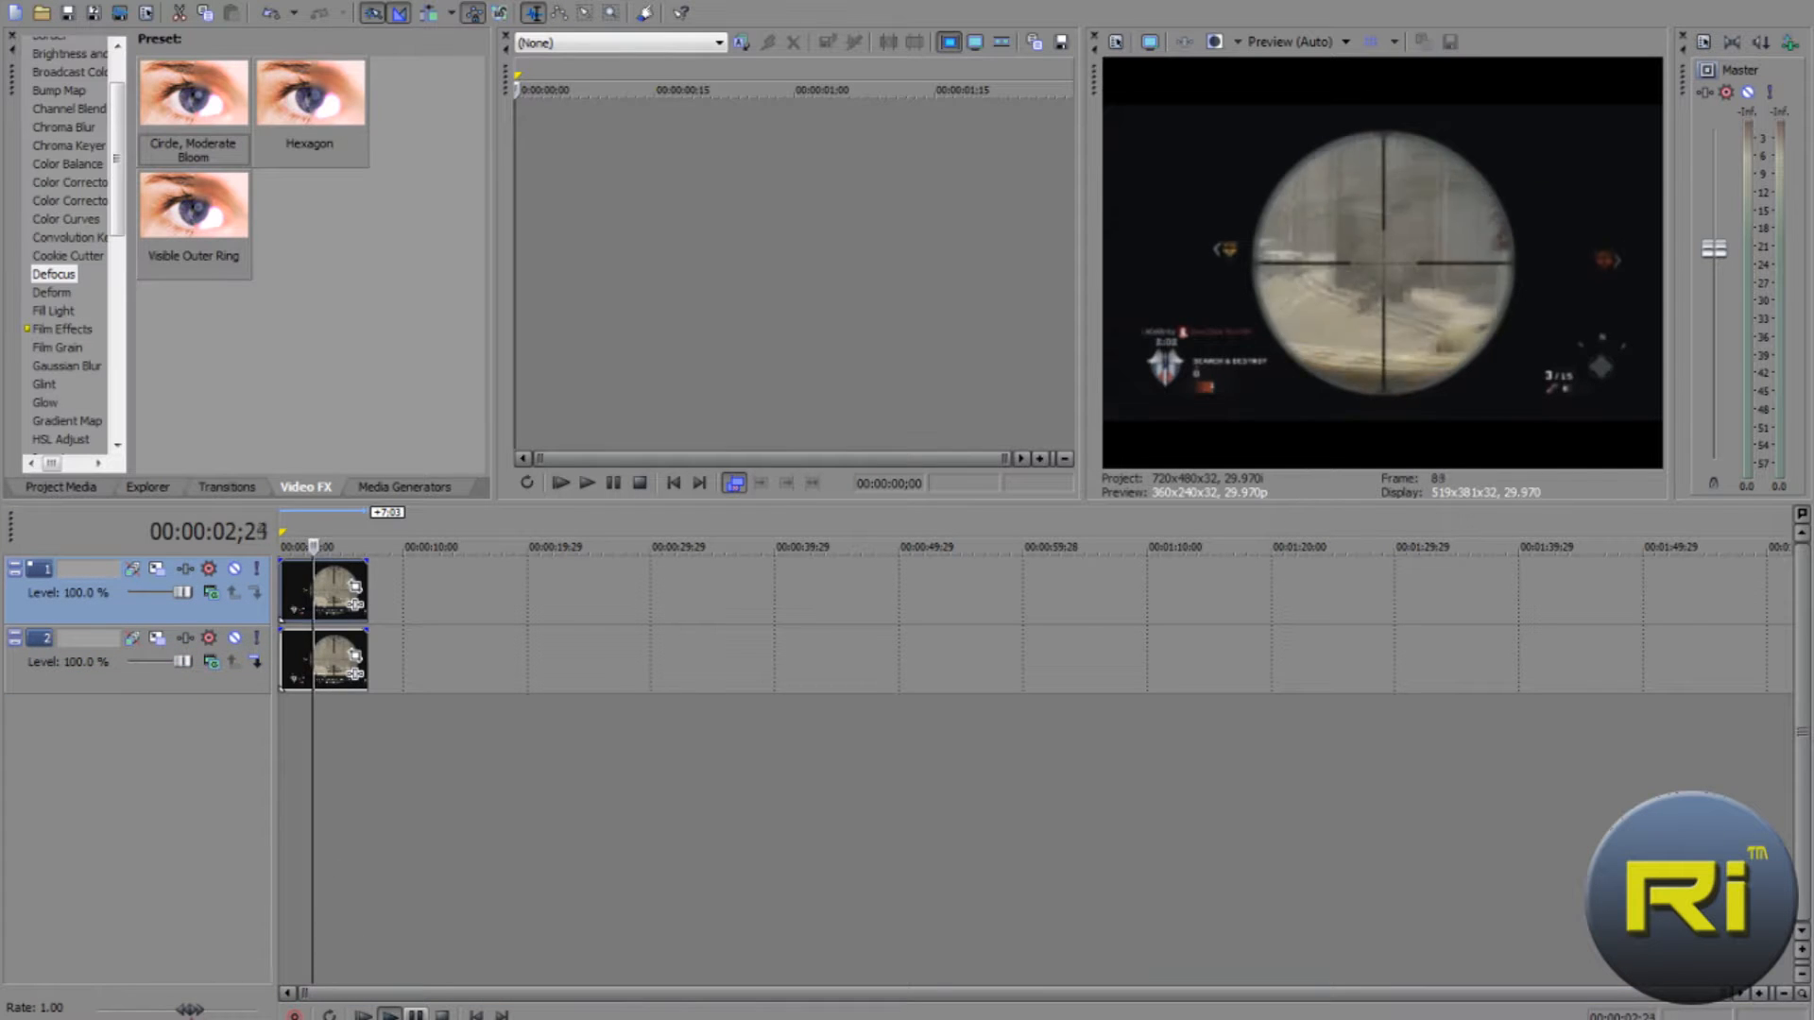
click(416, 1015)
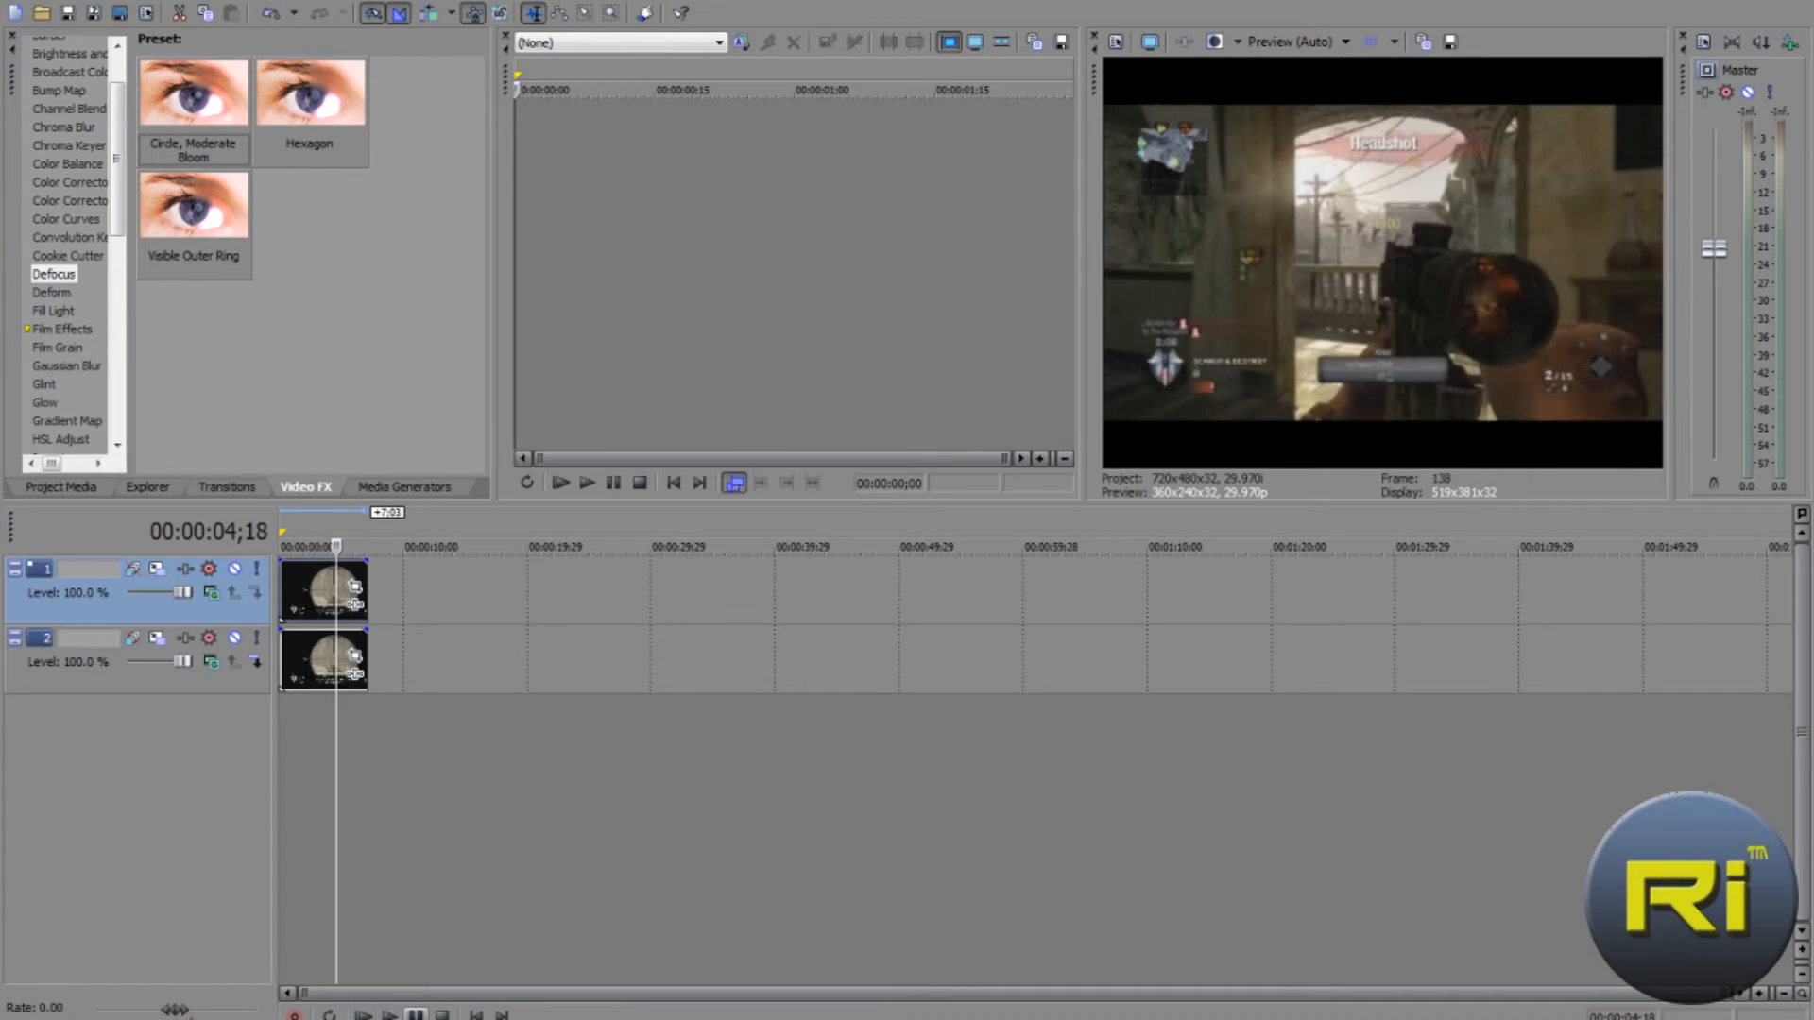
click(314, 722)
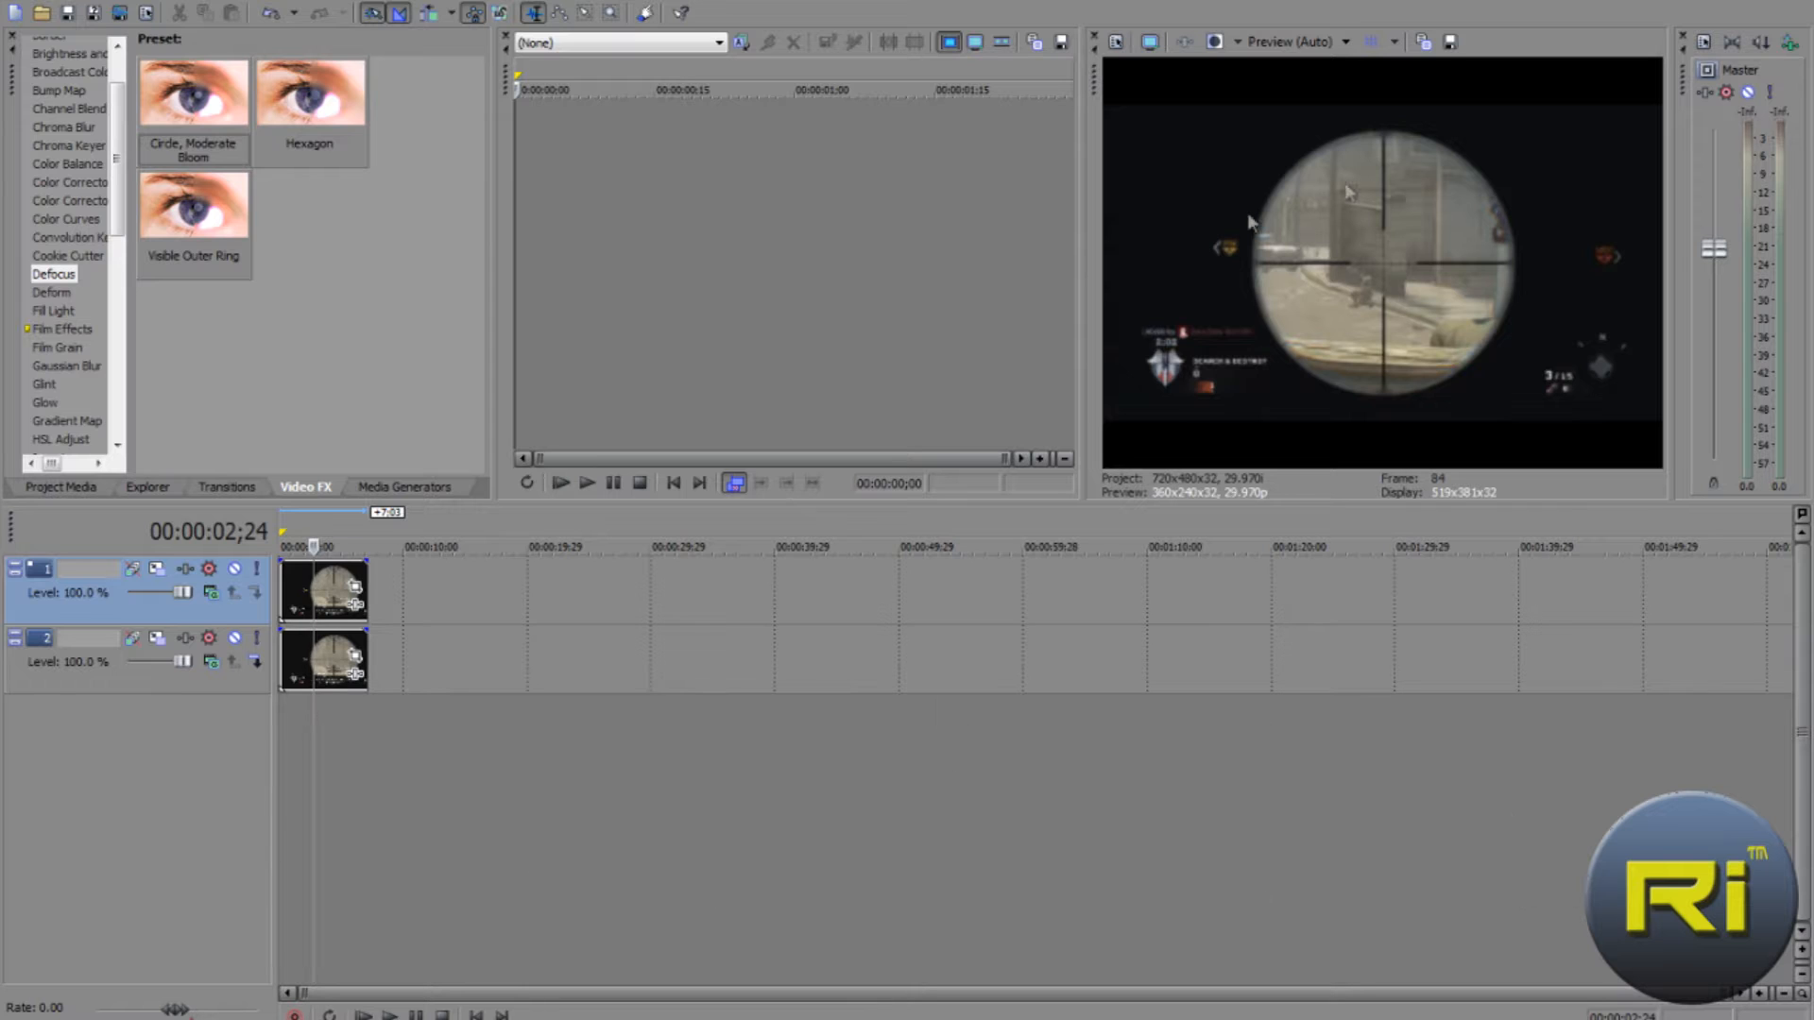
mouse_move(314, 547)
mouse_down()
mouse_move(281, 545)
mouse_move(304, 546)
mouse_up()
Widen the video effects list and apply the Color Corrector effect's Reset to None preset to track 1.
scroll(70, 331, up, 2)
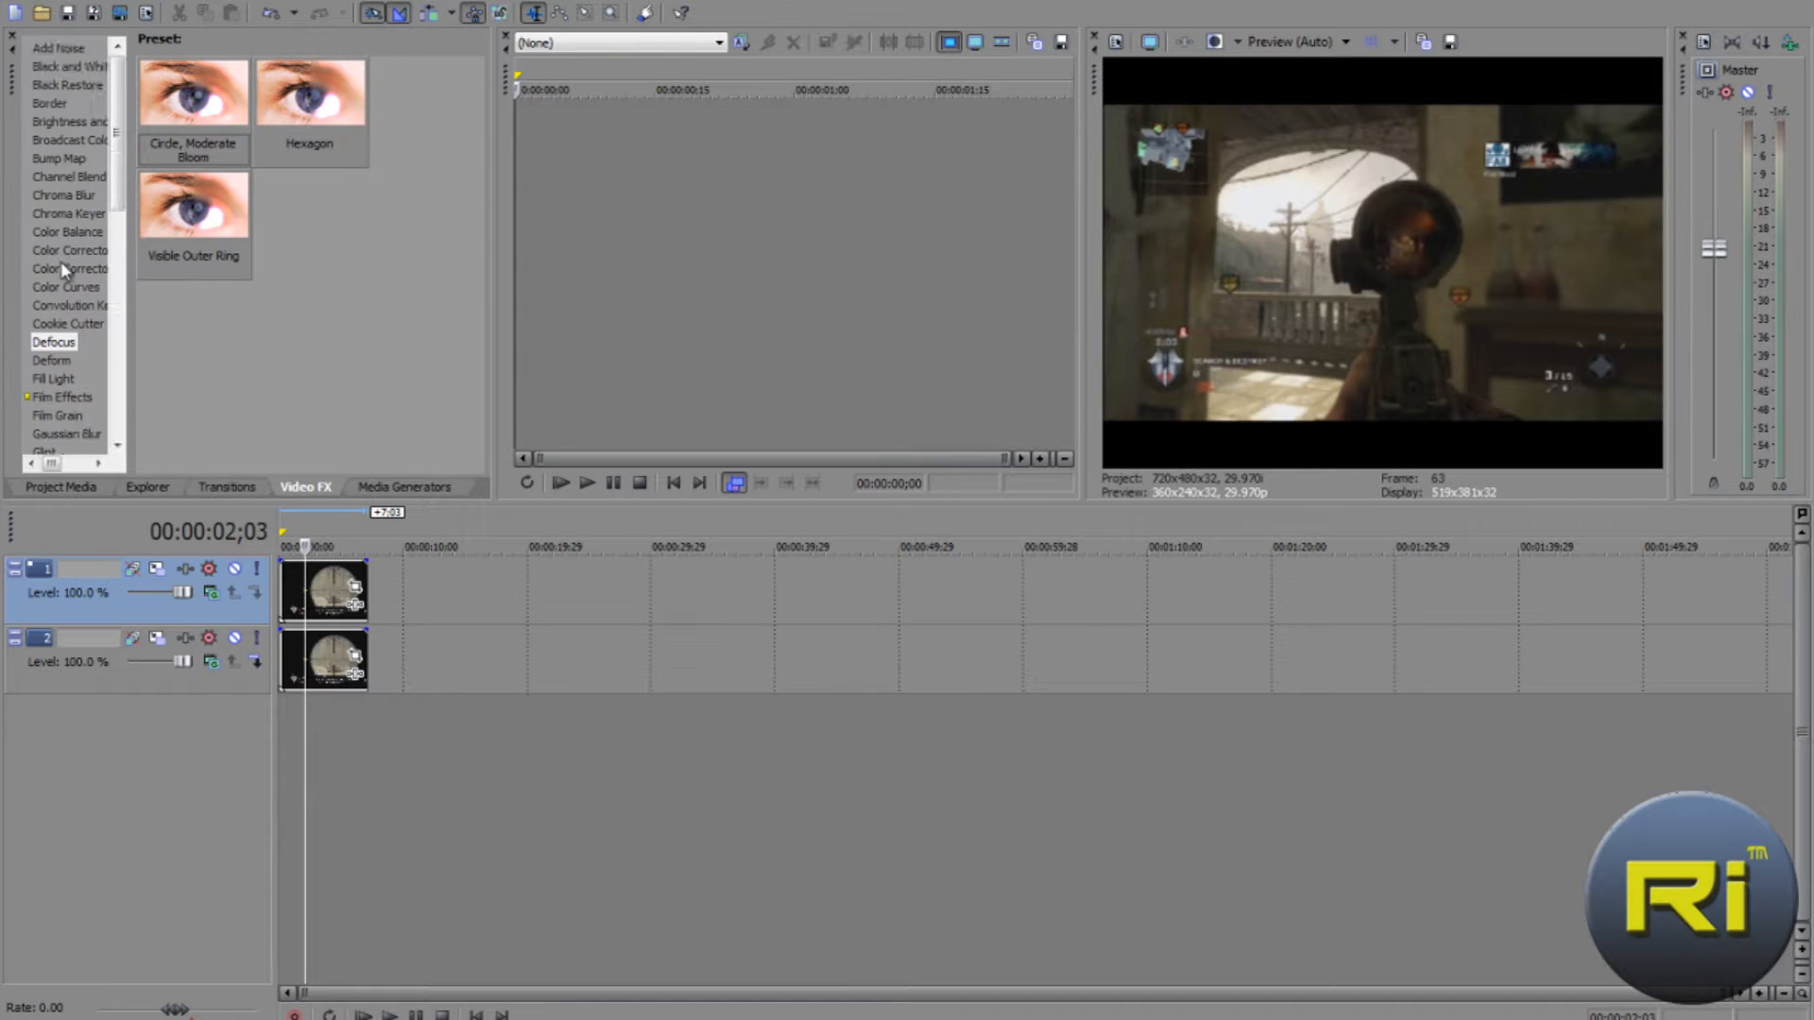
click(76, 249)
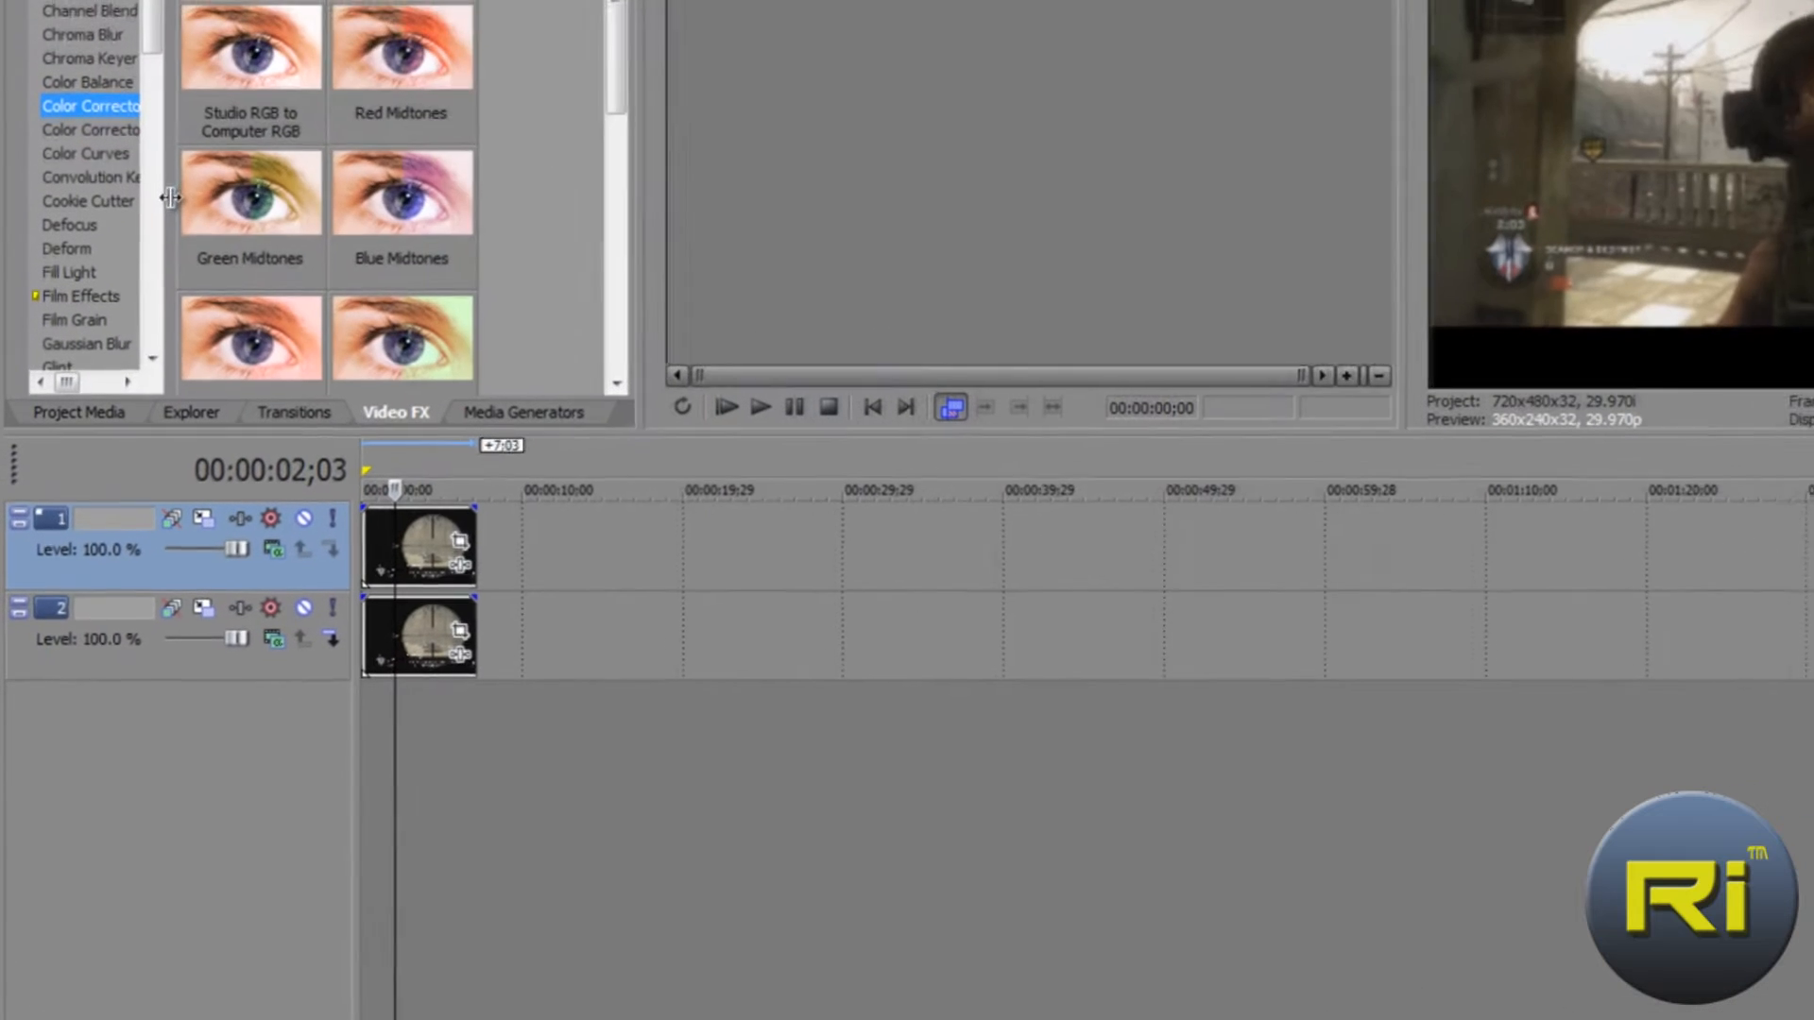
drag(170, 196, 284, 214)
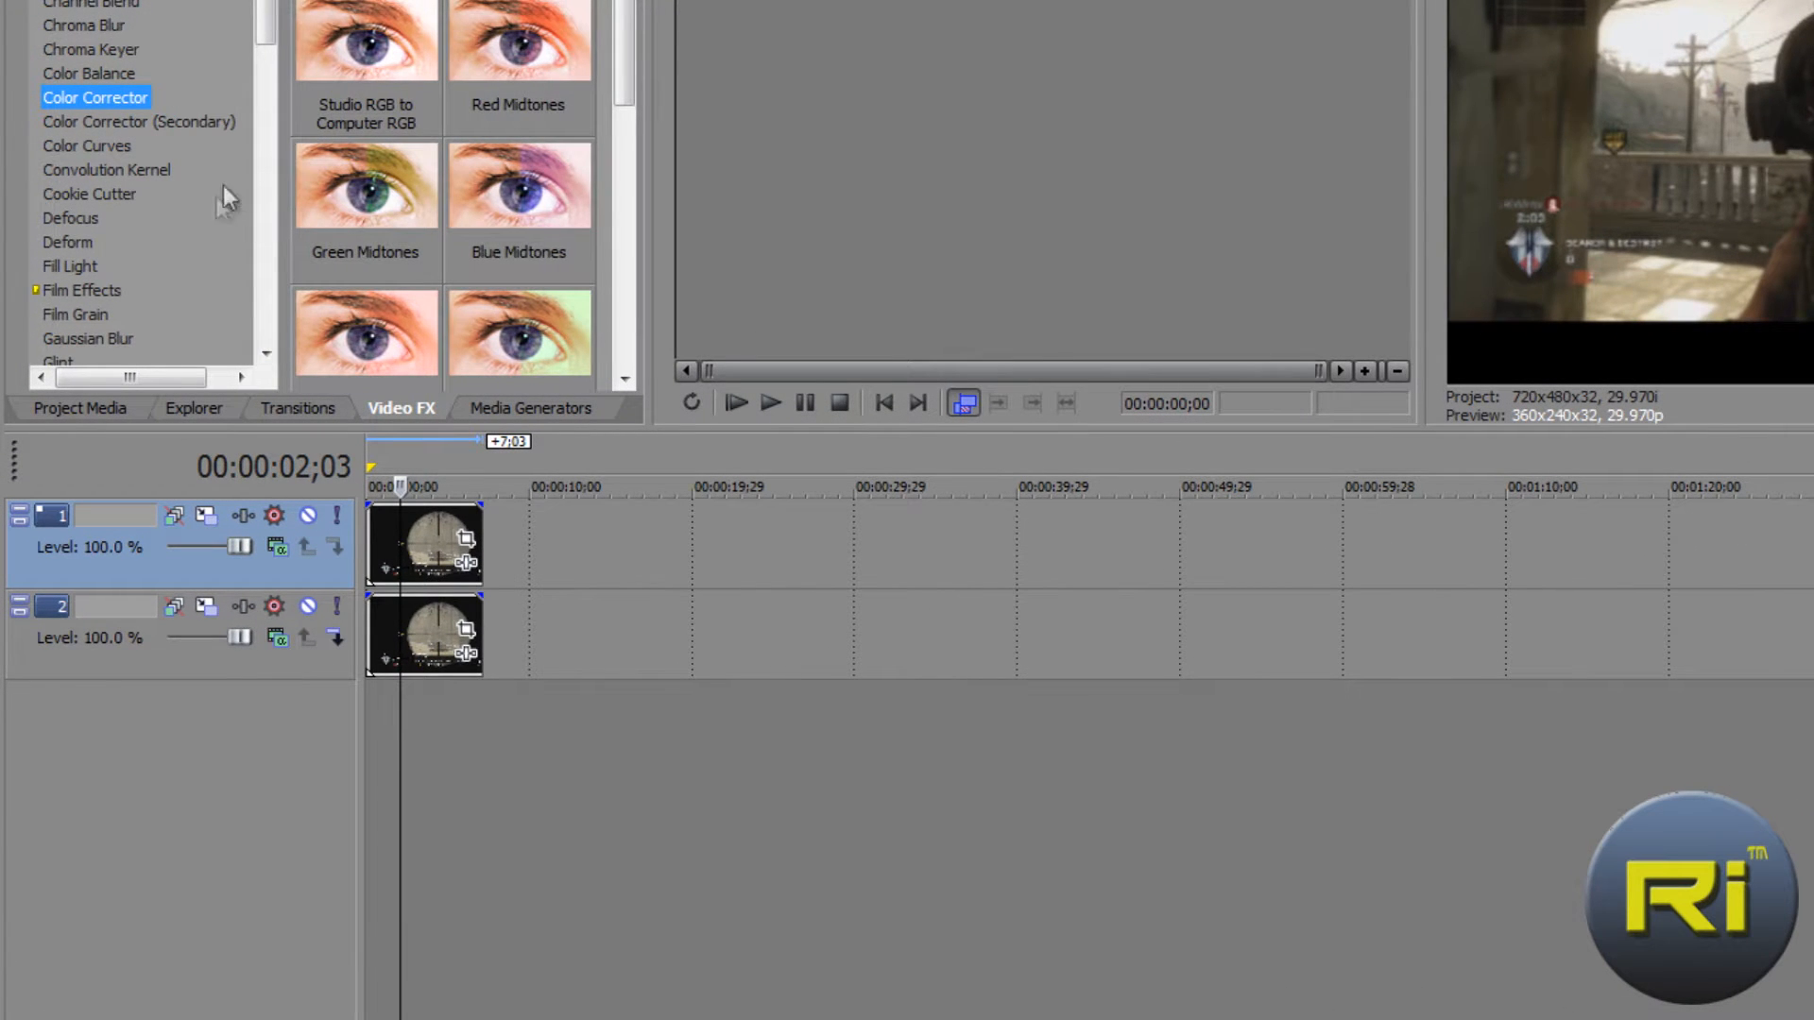
click(162, 119)
click(57, 98)
click(99, 120)
click(70, 99)
drag(129, 97, 375, 565)
drag(208, 570, 200, 569)
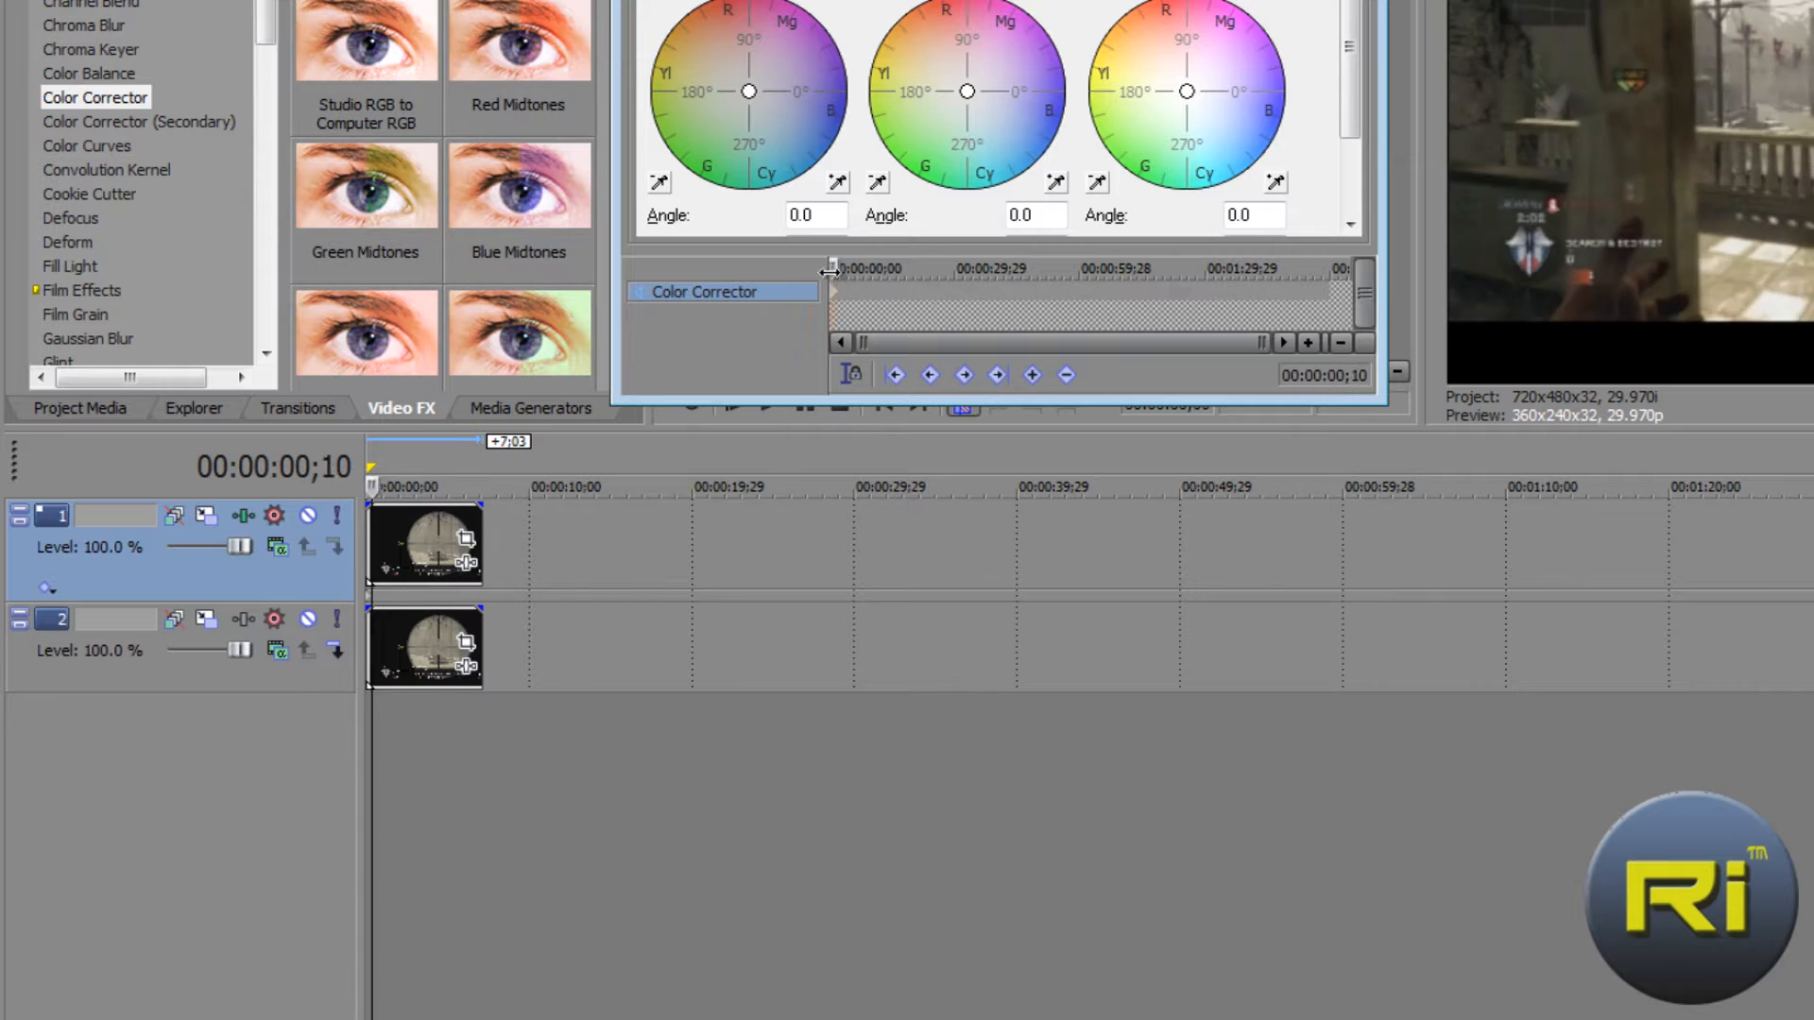
At 00:00:03;22 in the effect's keyframe timeline, shift the Low color wheel toward blue at an angle of 338.6.
mouse_move(831, 269)
mouse_down()
mouse_move(898, 257)
mouse_move(843, 263)
mouse_up()
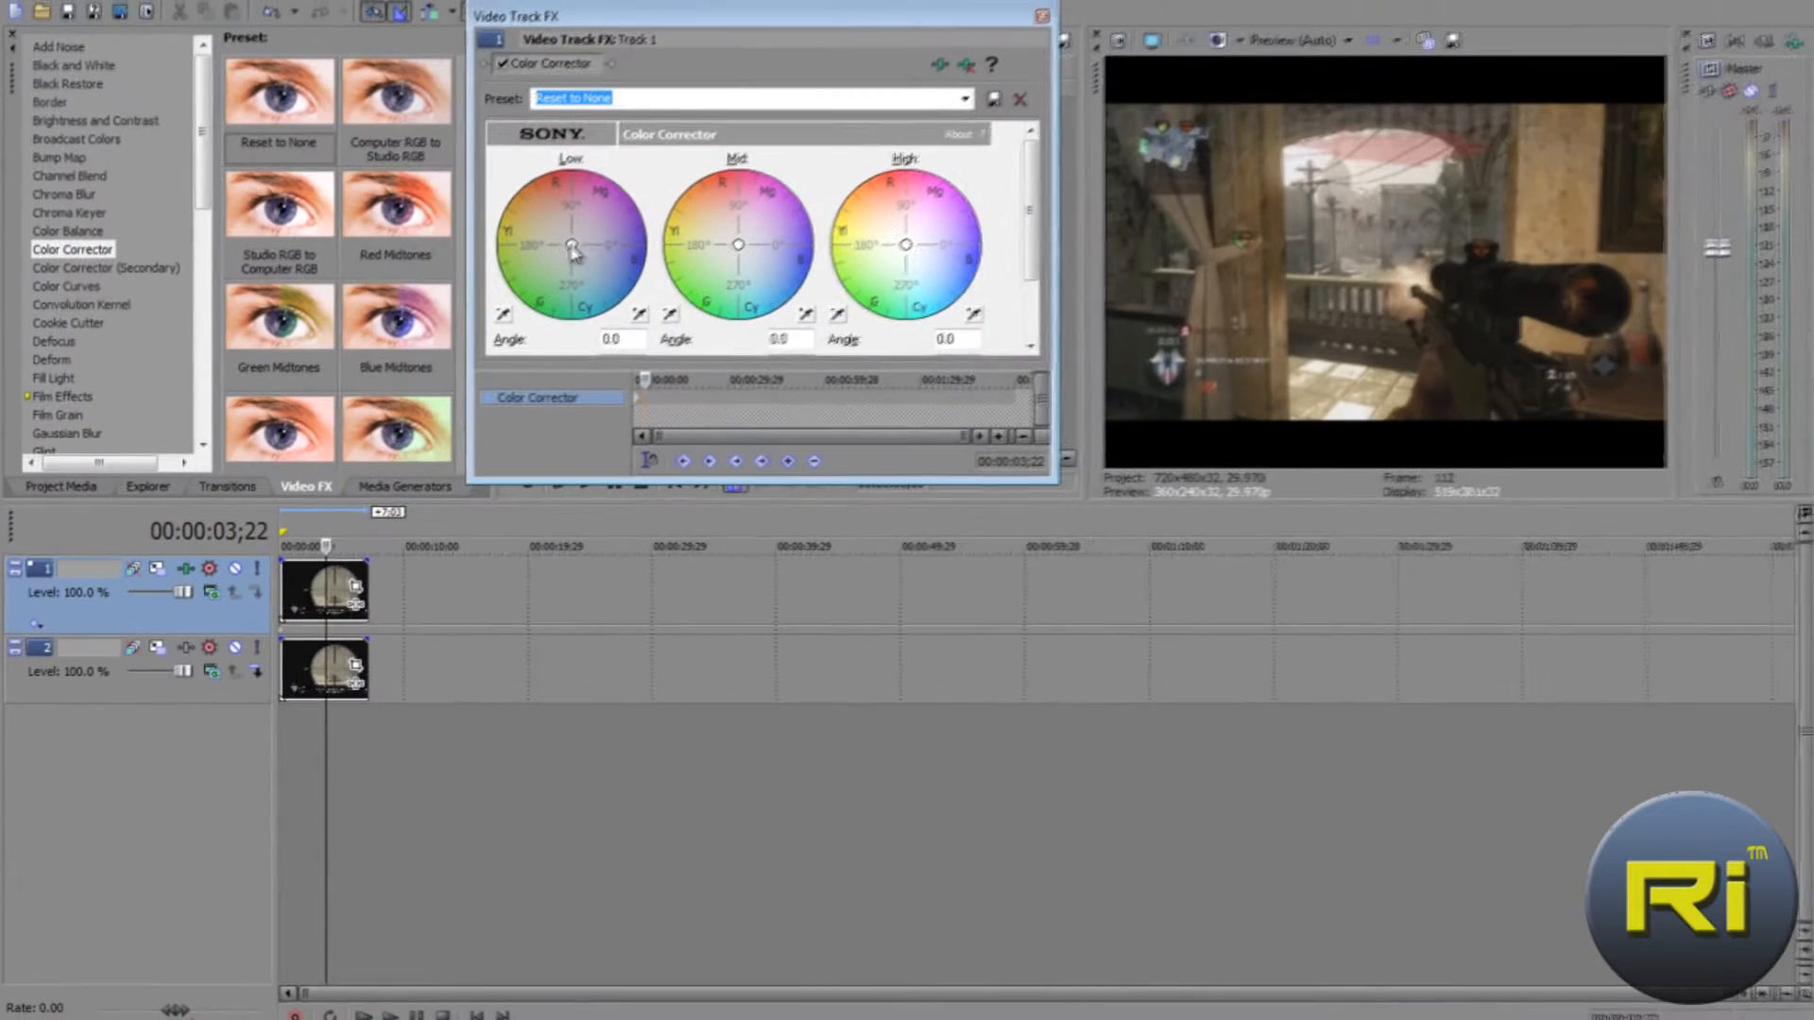
mouse_move(571, 246)
mouse_down()
mouse_move(633, 211)
mouse_move(573, 255)
mouse_move(526, 231)
mouse_move(620, 253)
mouse_move(571, 245)
mouse_up()
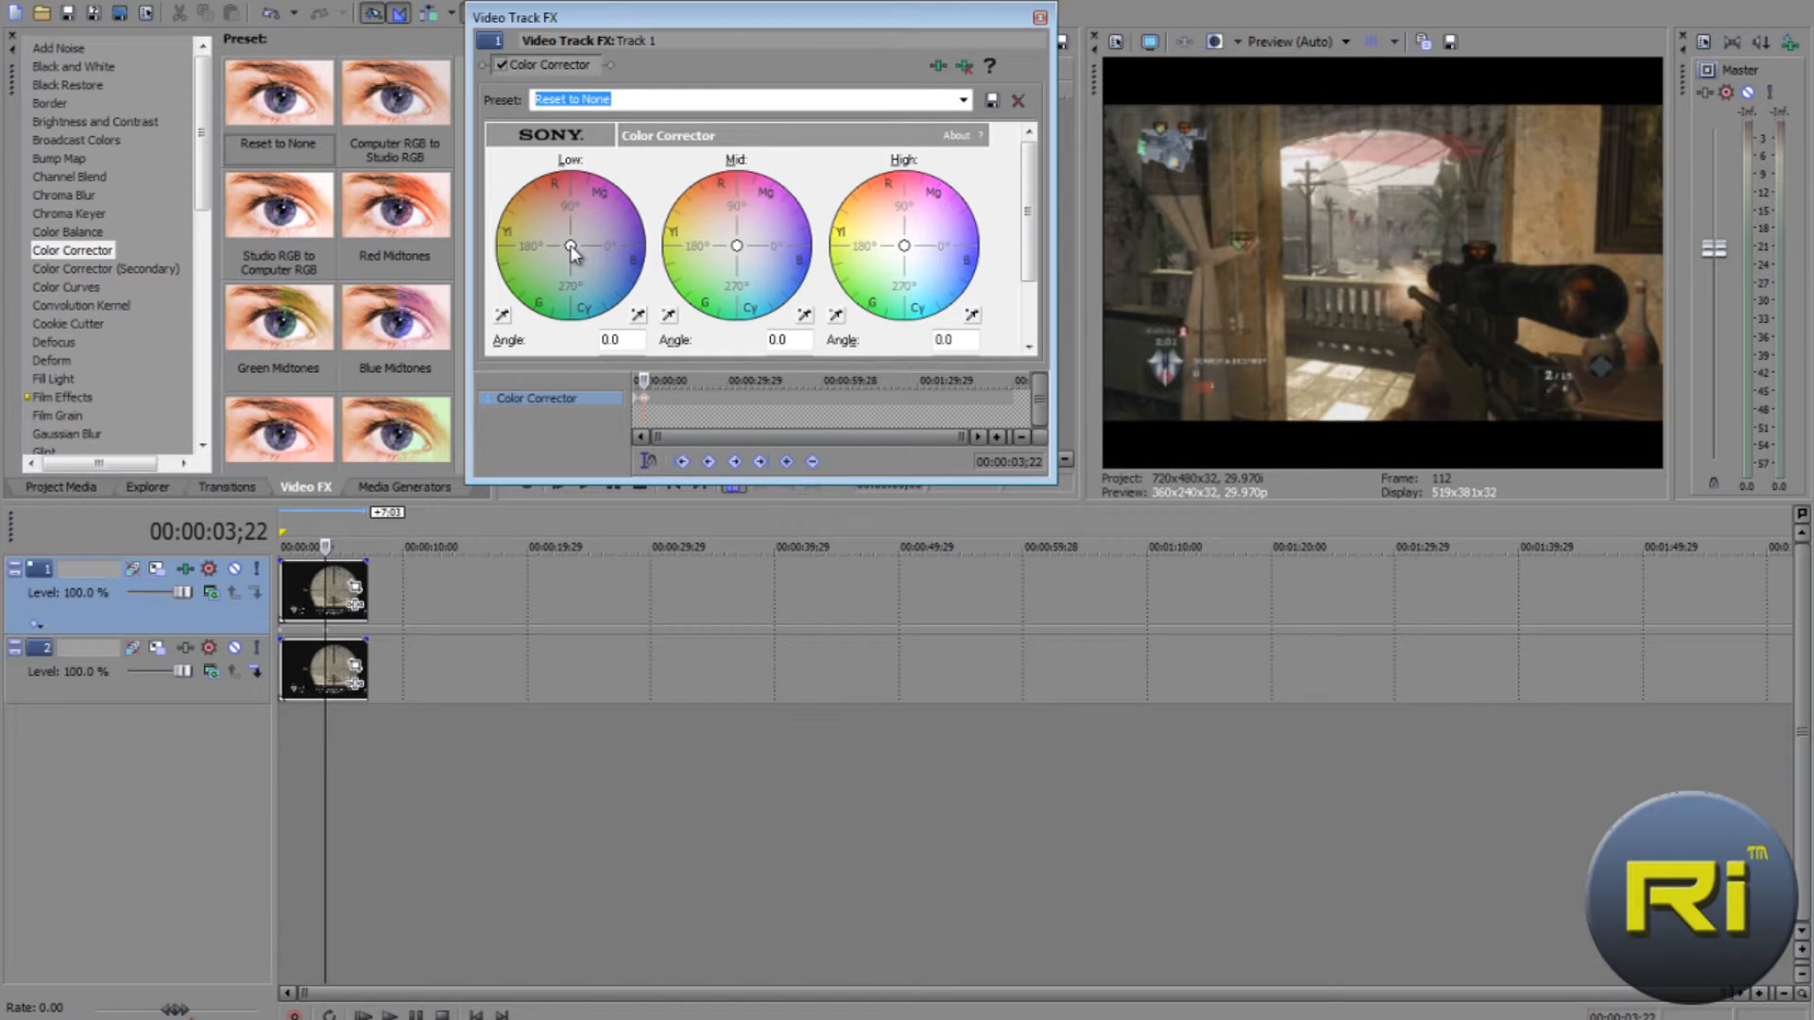
drag(571, 246, 595, 255)
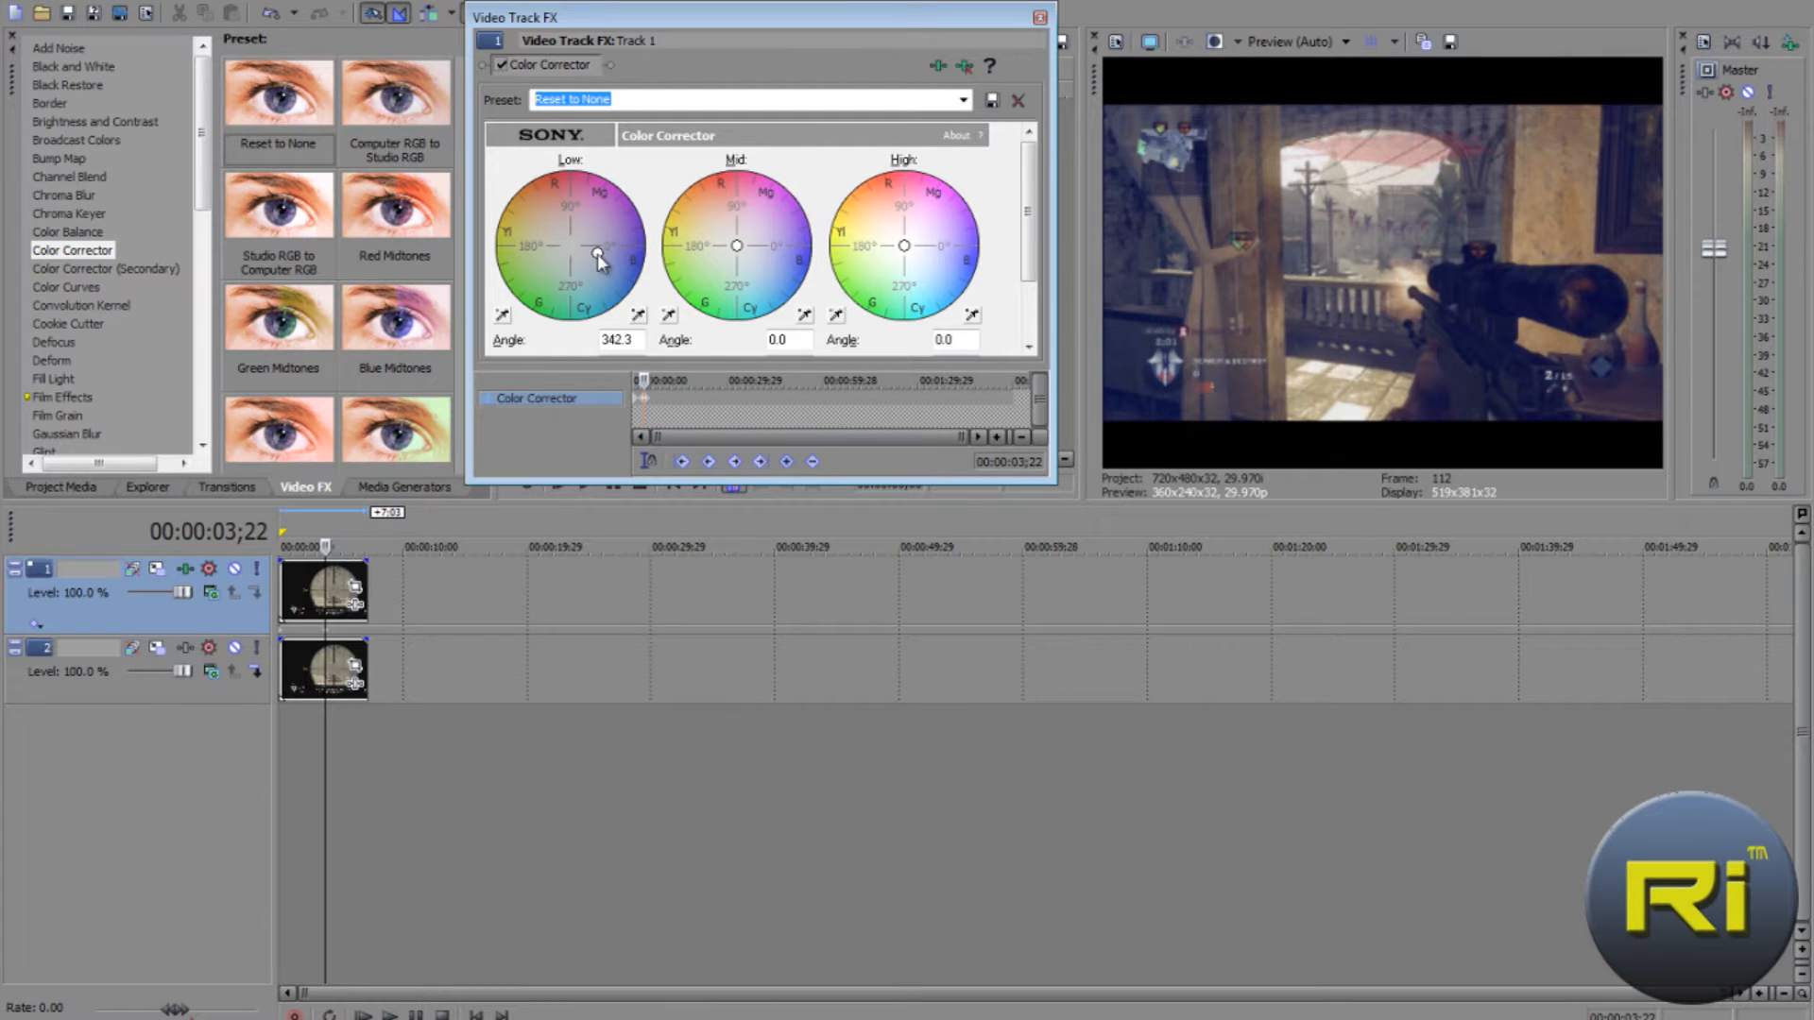
mouse_move(597, 253)
mouse_down()
mouse_move(554, 233)
mouse_move(605, 267)
mouse_move(557, 200)
mouse_move(522, 246)
mouse_move(599, 269)
mouse_move(616, 235)
mouse_move(610, 267)
mouse_move(591, 257)
mouse_up()
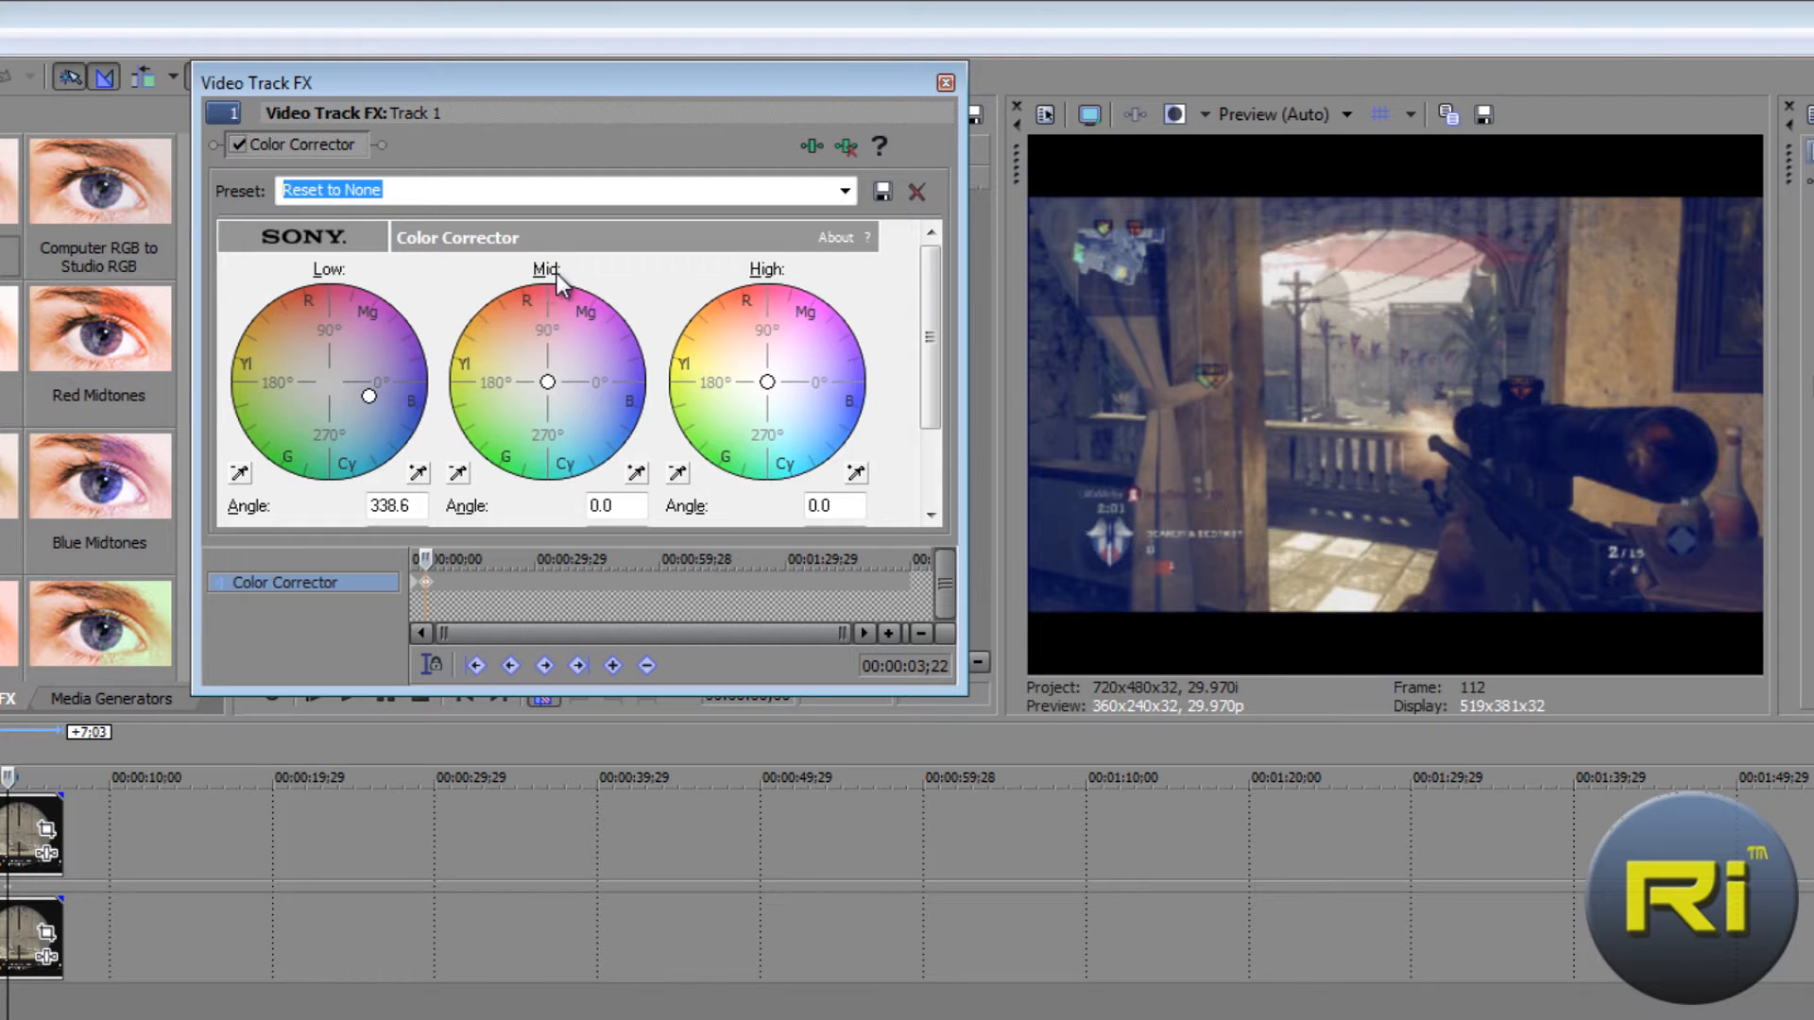
Shift the Mid wheel toward red at angle 110.3 and the High wheel toward yellow-orange at angle 151.2.
mouse_move(543, 376)
mouse_down()
mouse_move(597, 390)
mouse_move(558, 325)
mouse_move(513, 373)
mouse_move(534, 311)
mouse_move(536, 345)
mouse_up()
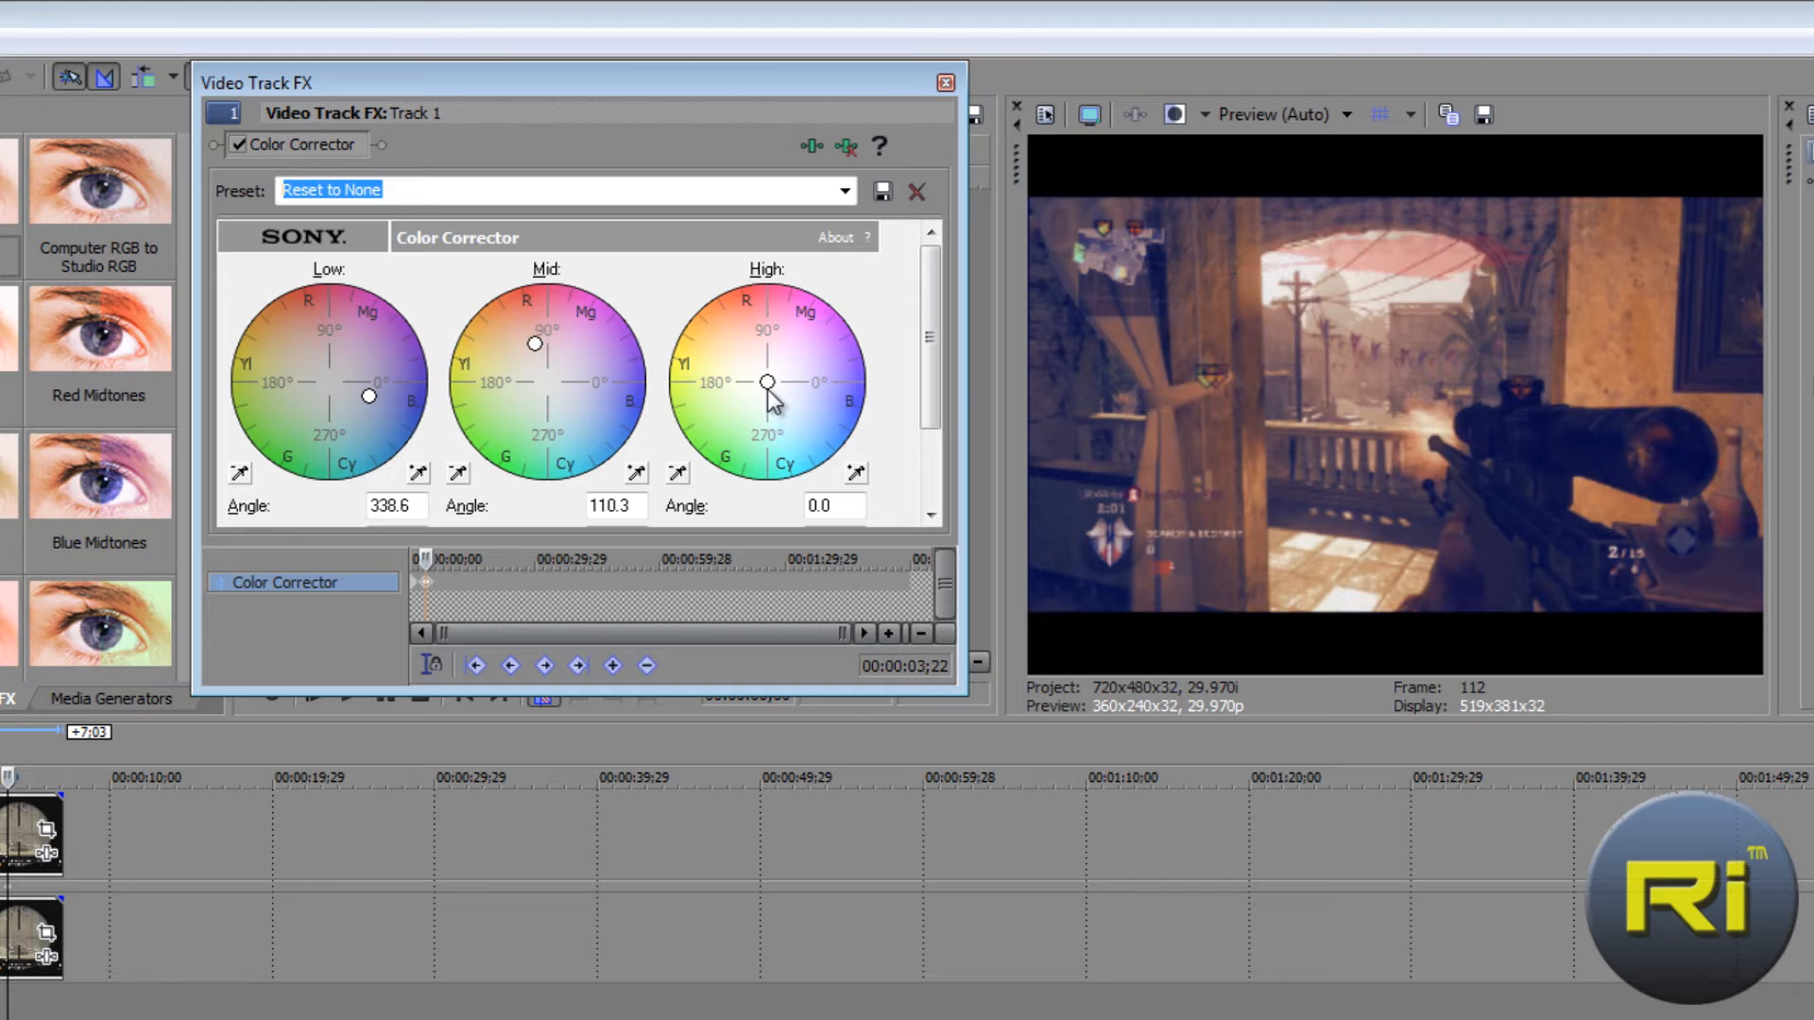
mouse_move(769, 385)
mouse_down()
mouse_move(755, 359)
mouse_move(720, 415)
mouse_move(799, 366)
mouse_move(751, 392)
mouse_move(794, 417)
mouse_move(797, 355)
mouse_move(783, 332)
mouse_move(735, 373)
mouse_move(735, 332)
mouse_move(729, 355)
mouse_move(701, 337)
mouse_move(830, 401)
mouse_move(854, 434)
mouse_move(781, 473)
mouse_move(714, 477)
mouse_move(689, 393)
mouse_move(721, 340)
mouse_move(831, 342)
mouse_move(684, 352)
mouse_move(742, 378)
mouse_up()
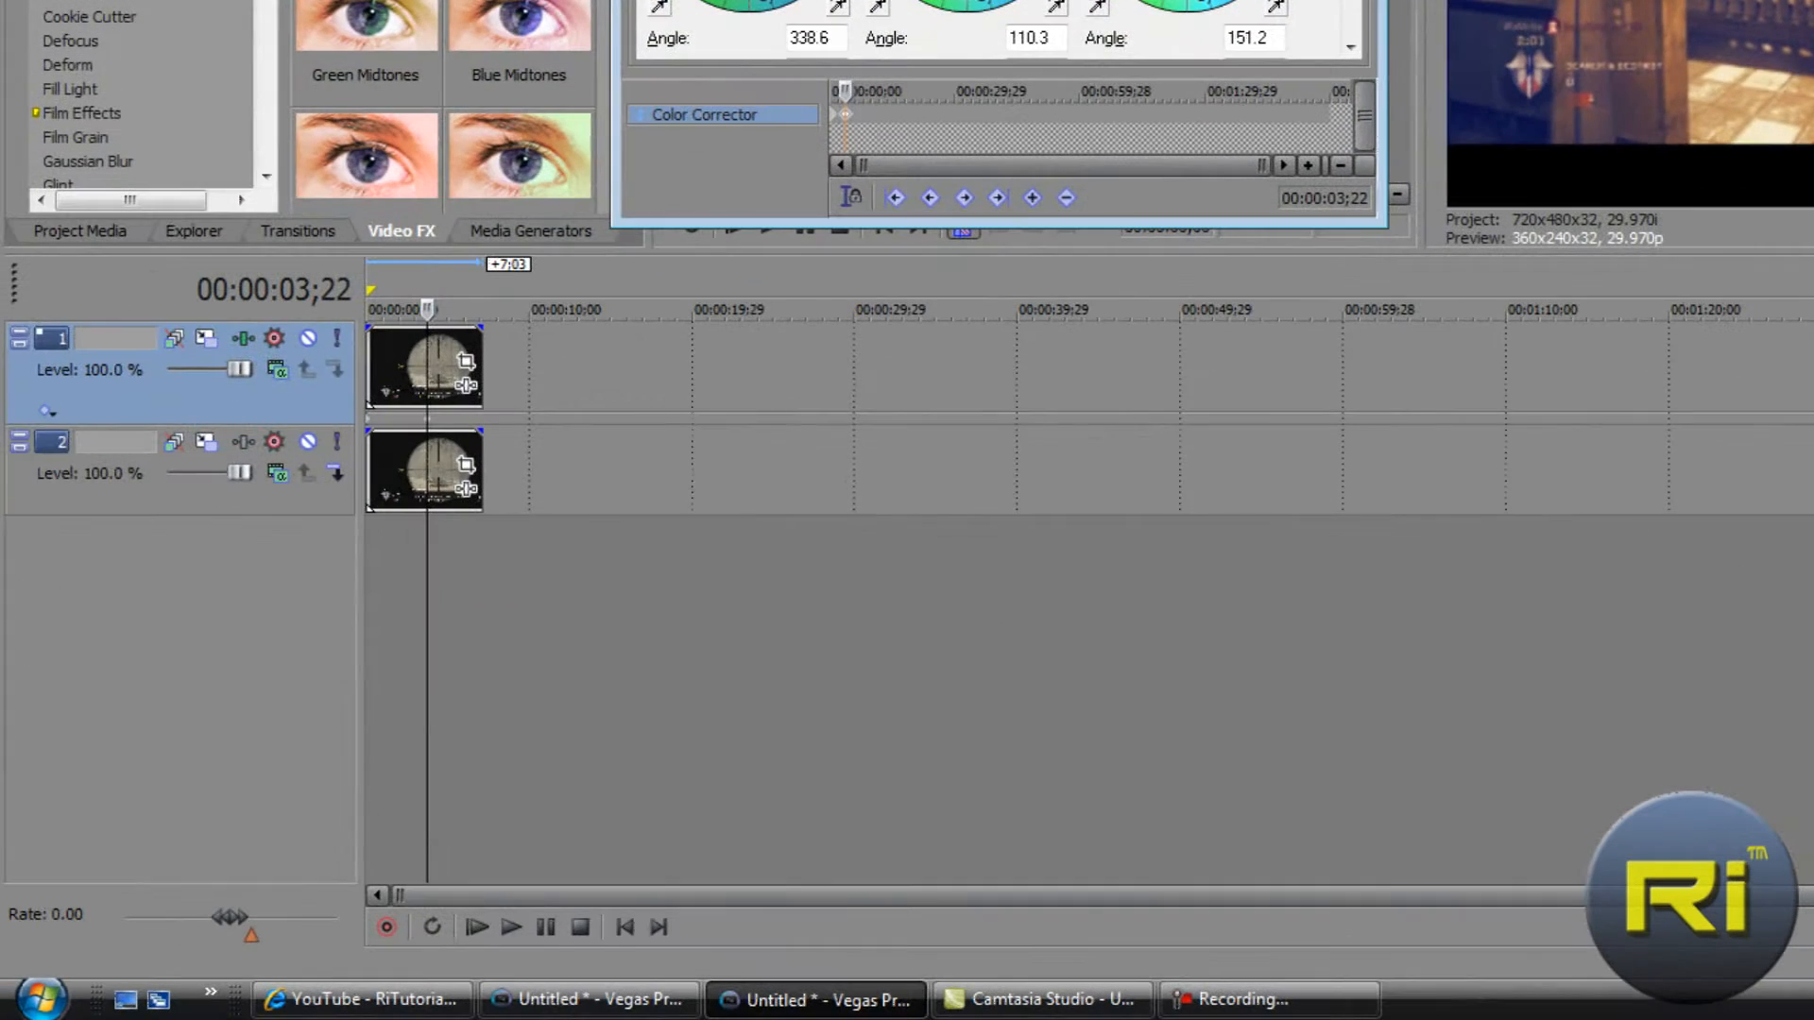
Check the color correction at several points of the clip and play it briefly from the start.
click(404, 367)
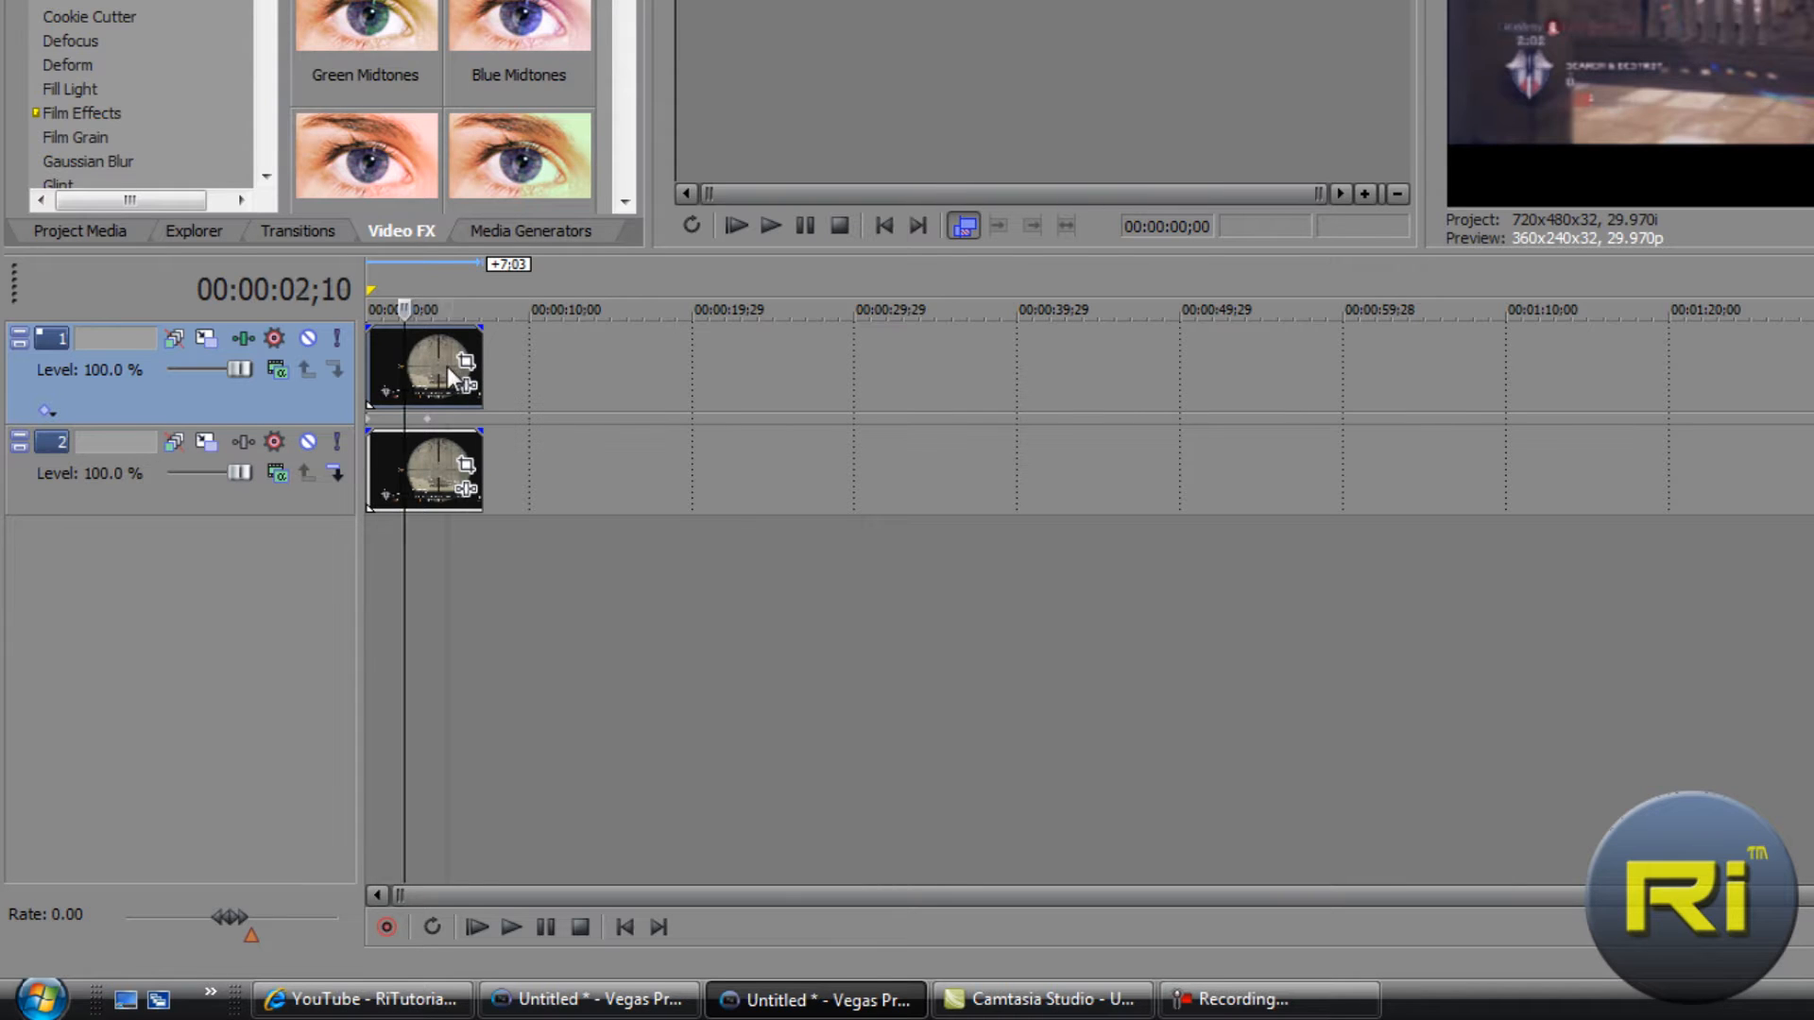
click(446, 366)
click(372, 538)
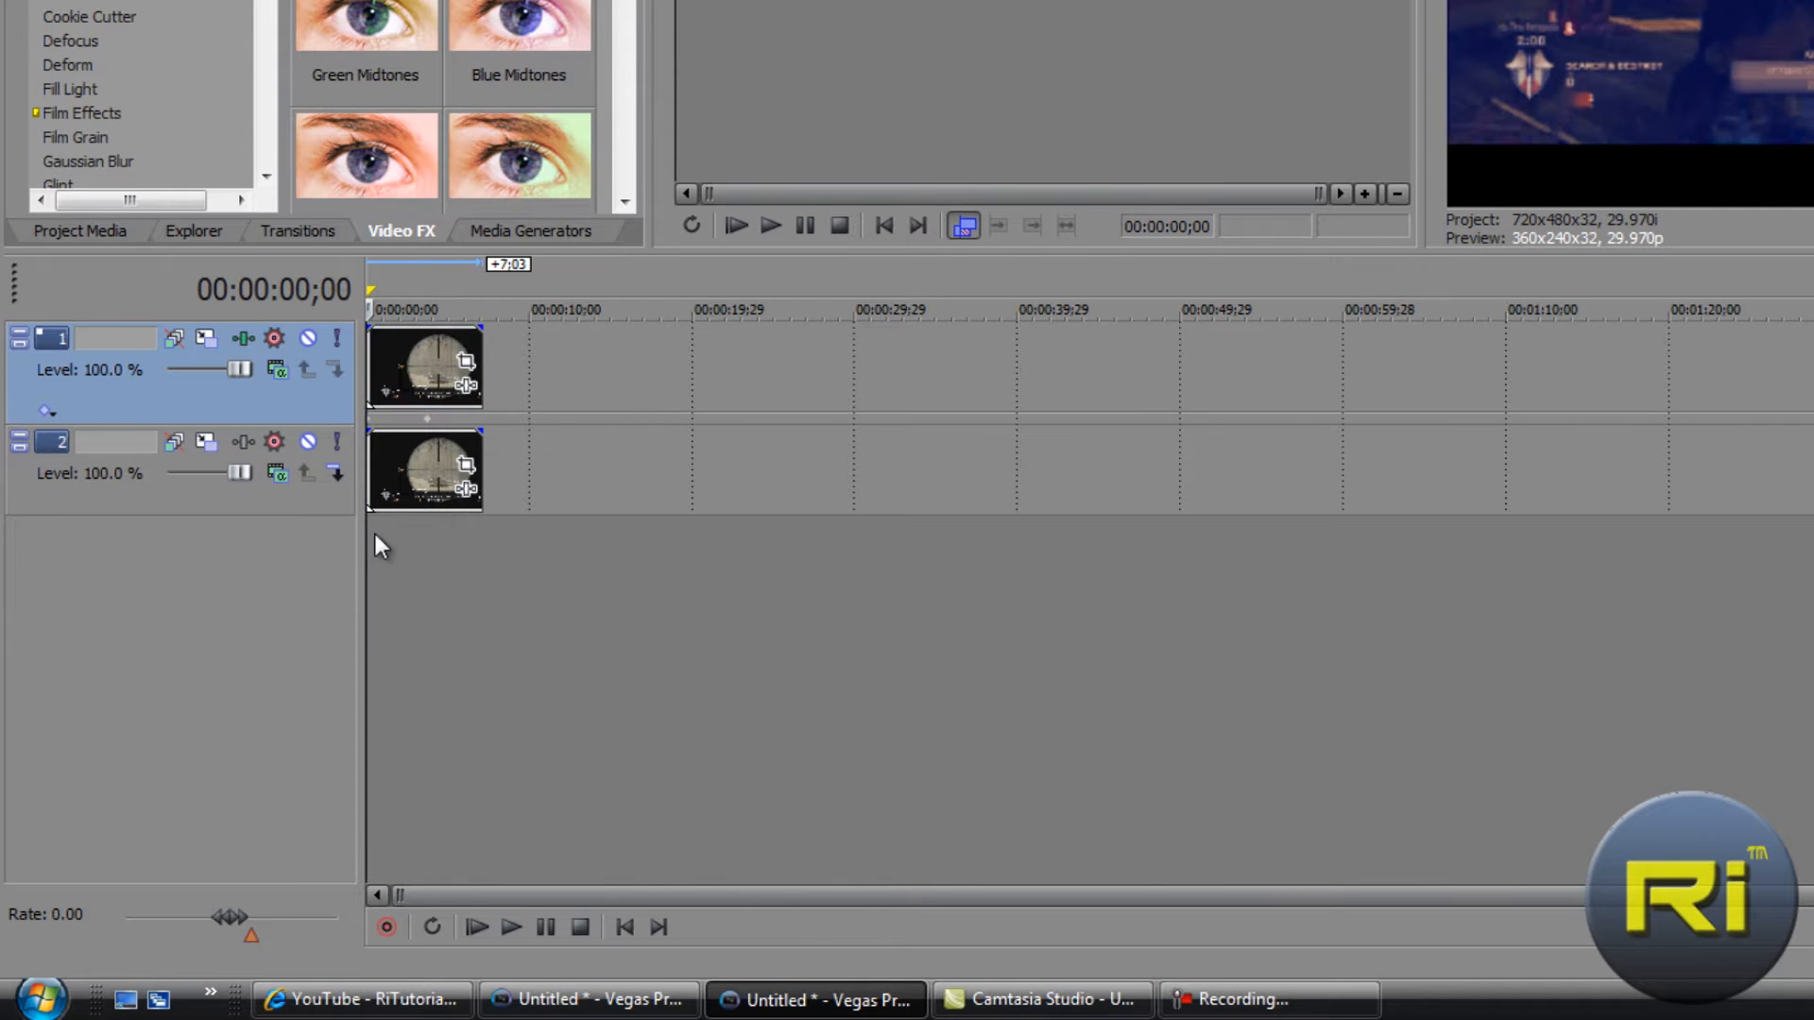
click(515, 929)
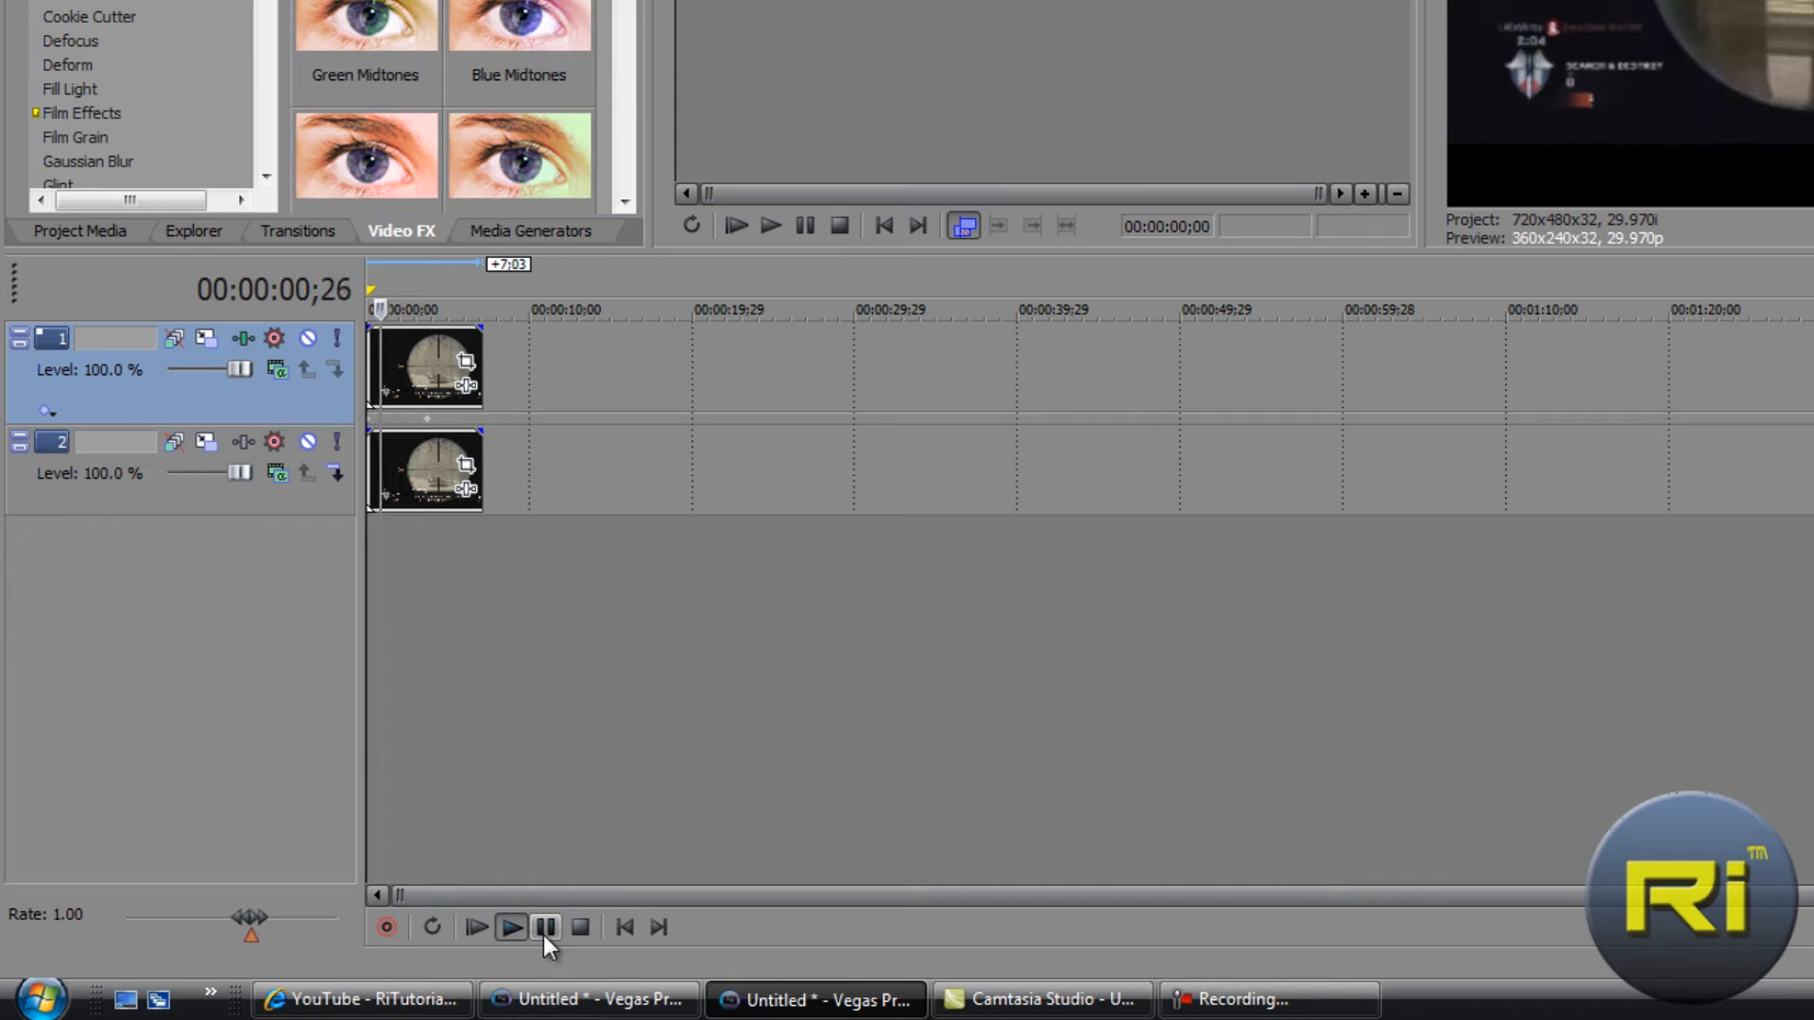
click(544, 927)
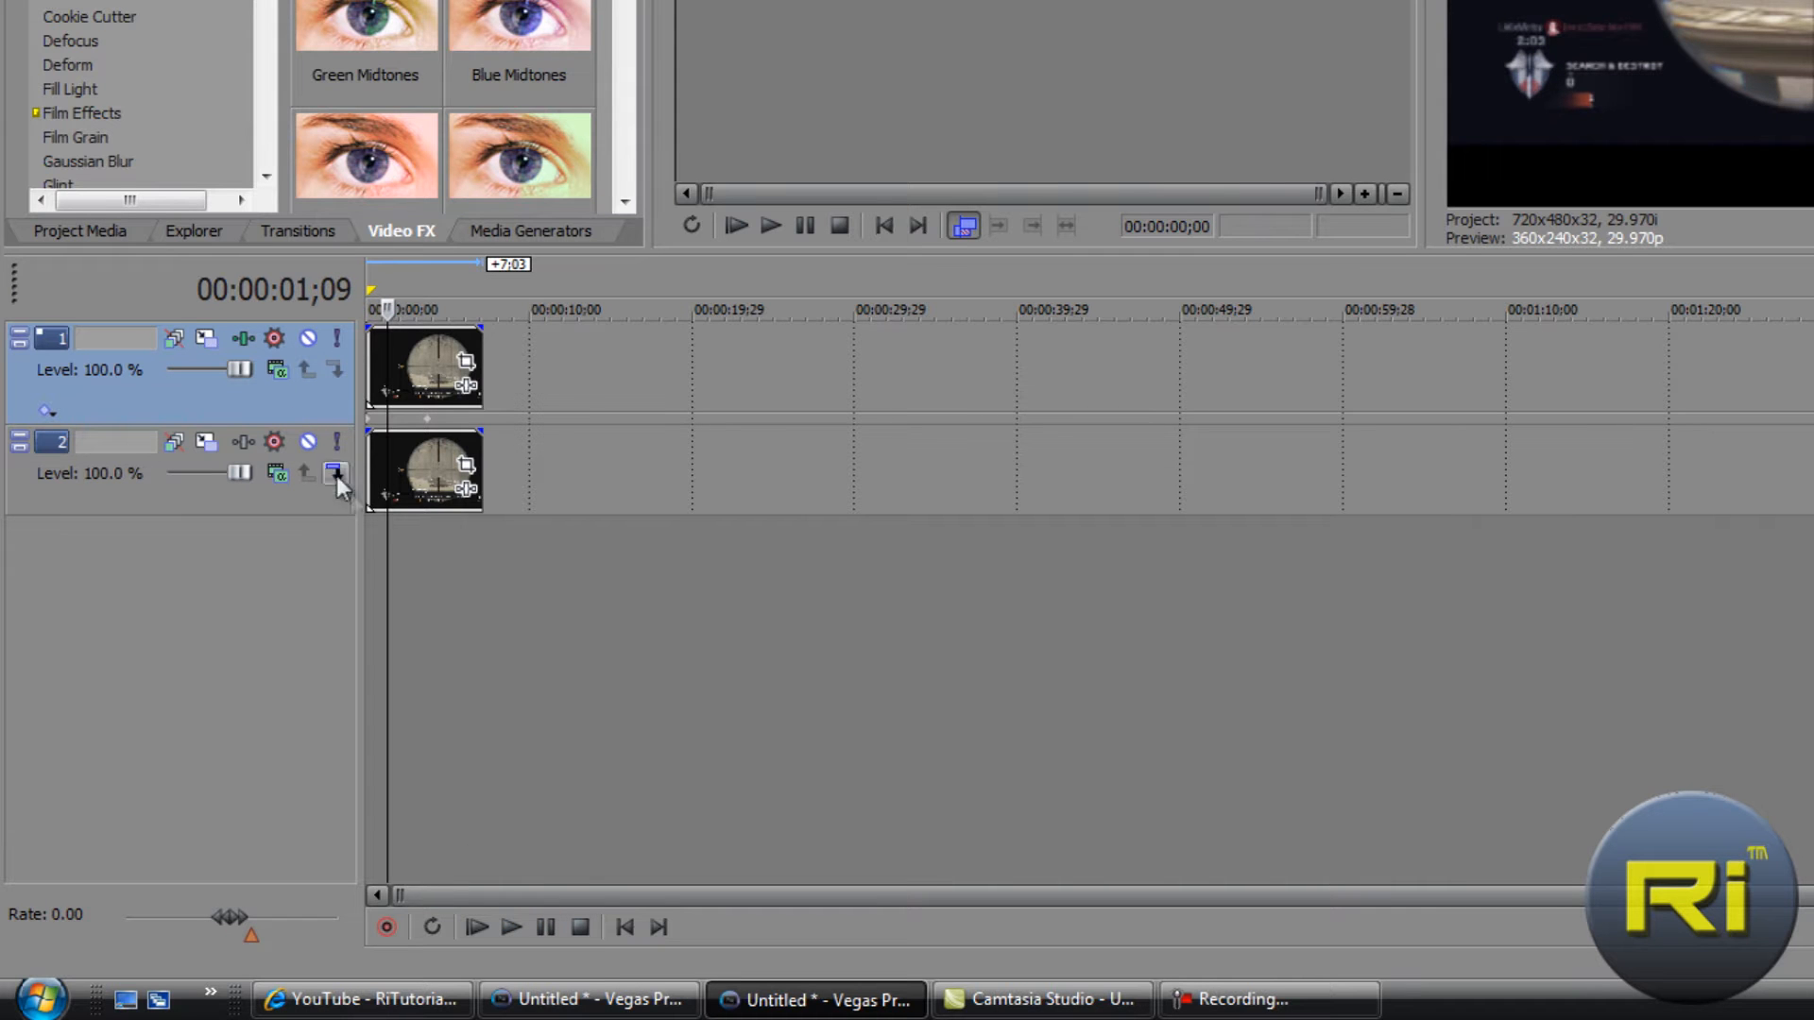
Delete the duplicate track 2 and check the remaining track's grading, returning the playhead to 00:00:00;00.
click(293, 507)
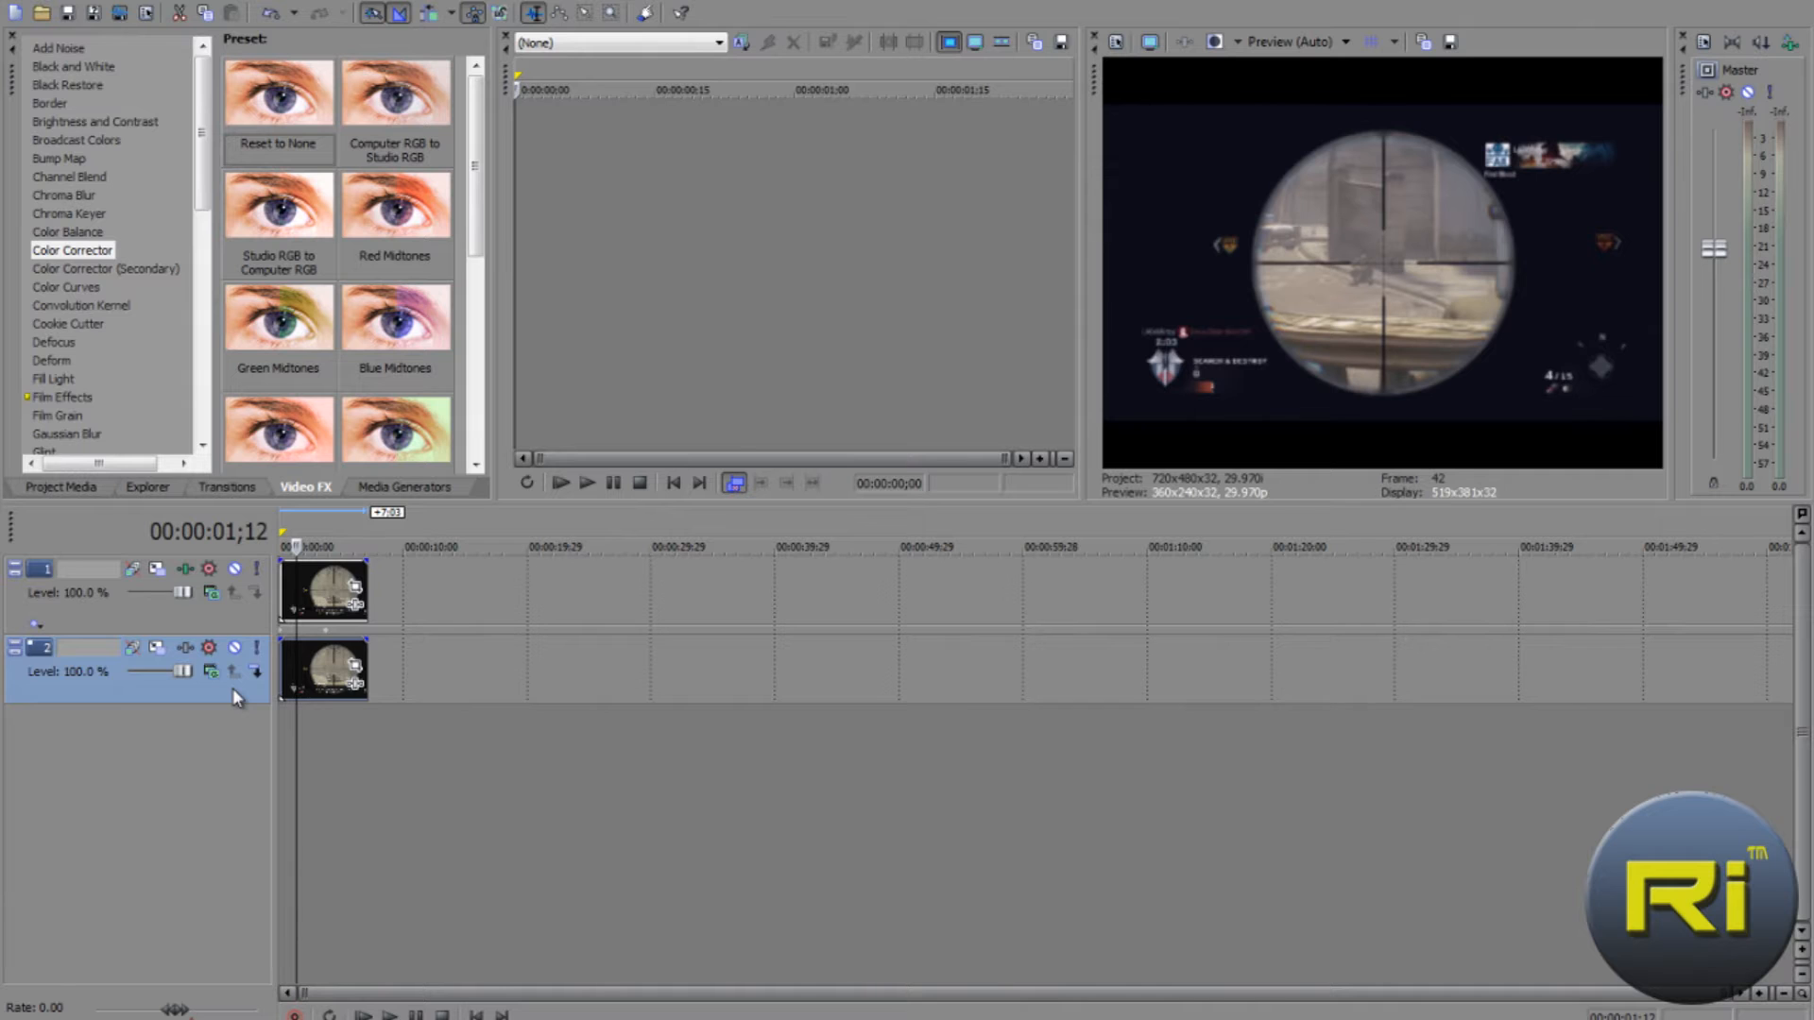
key(Delete)
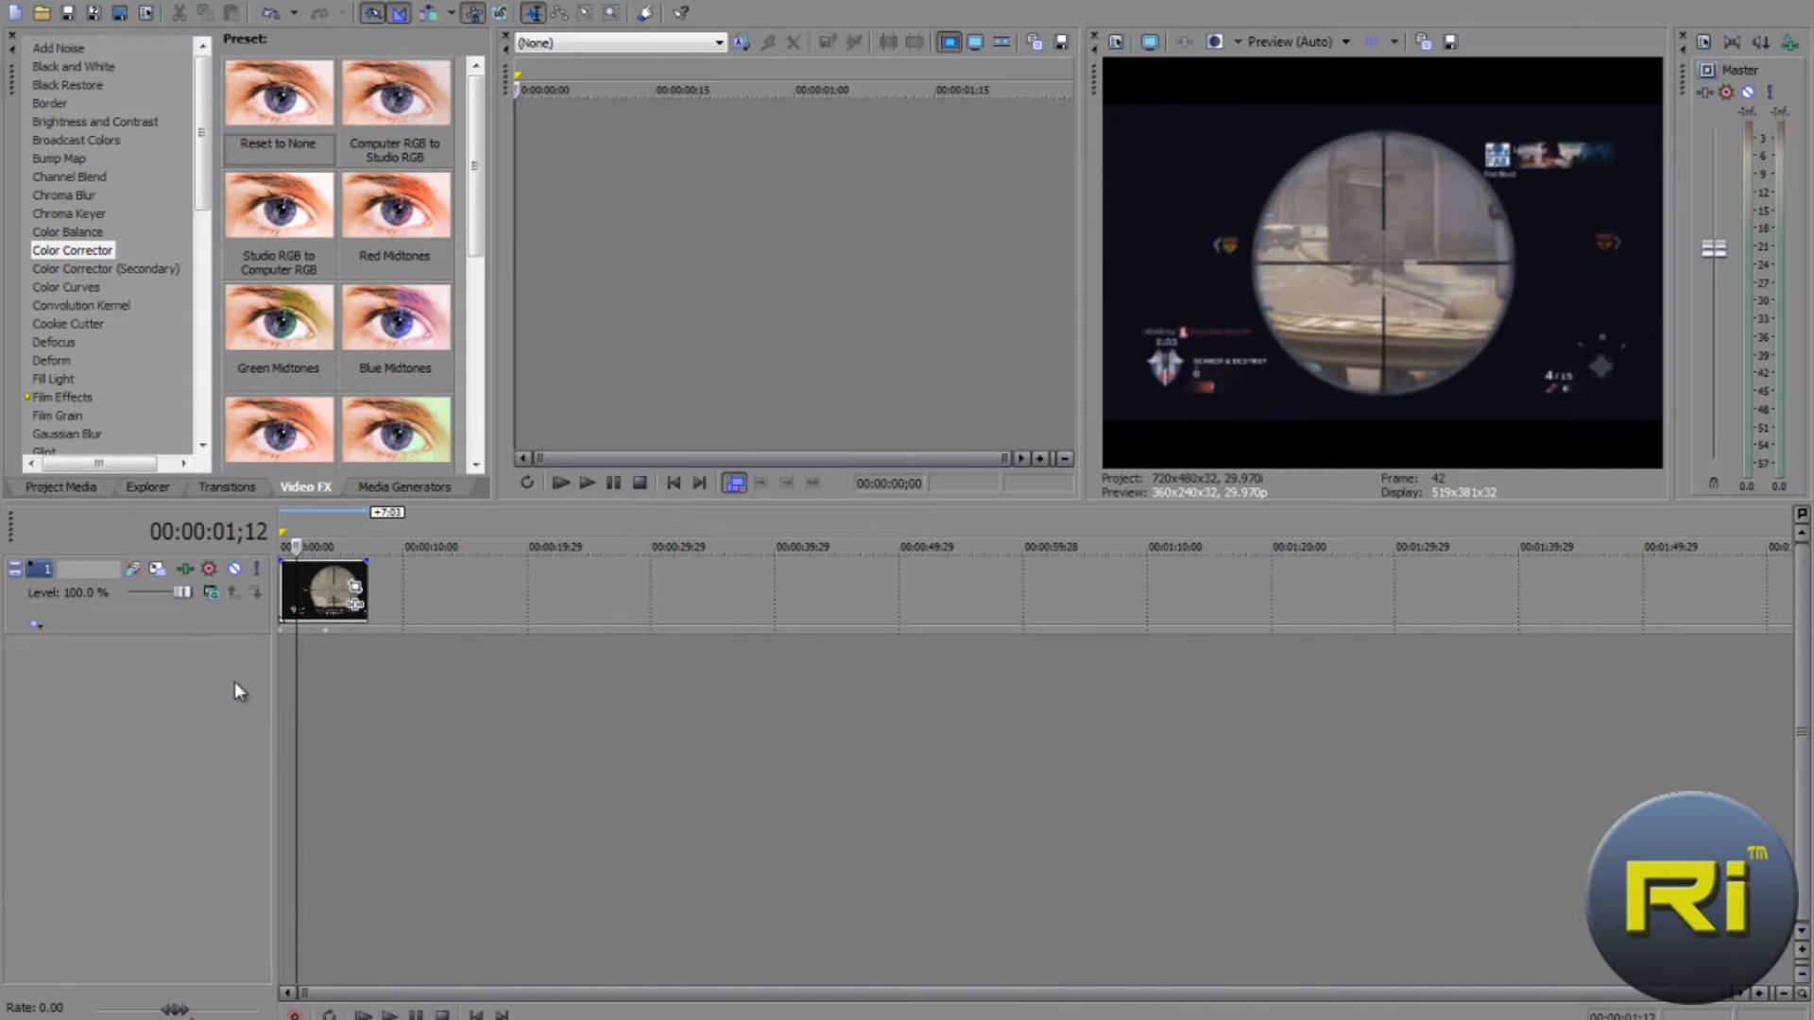
click(339, 645)
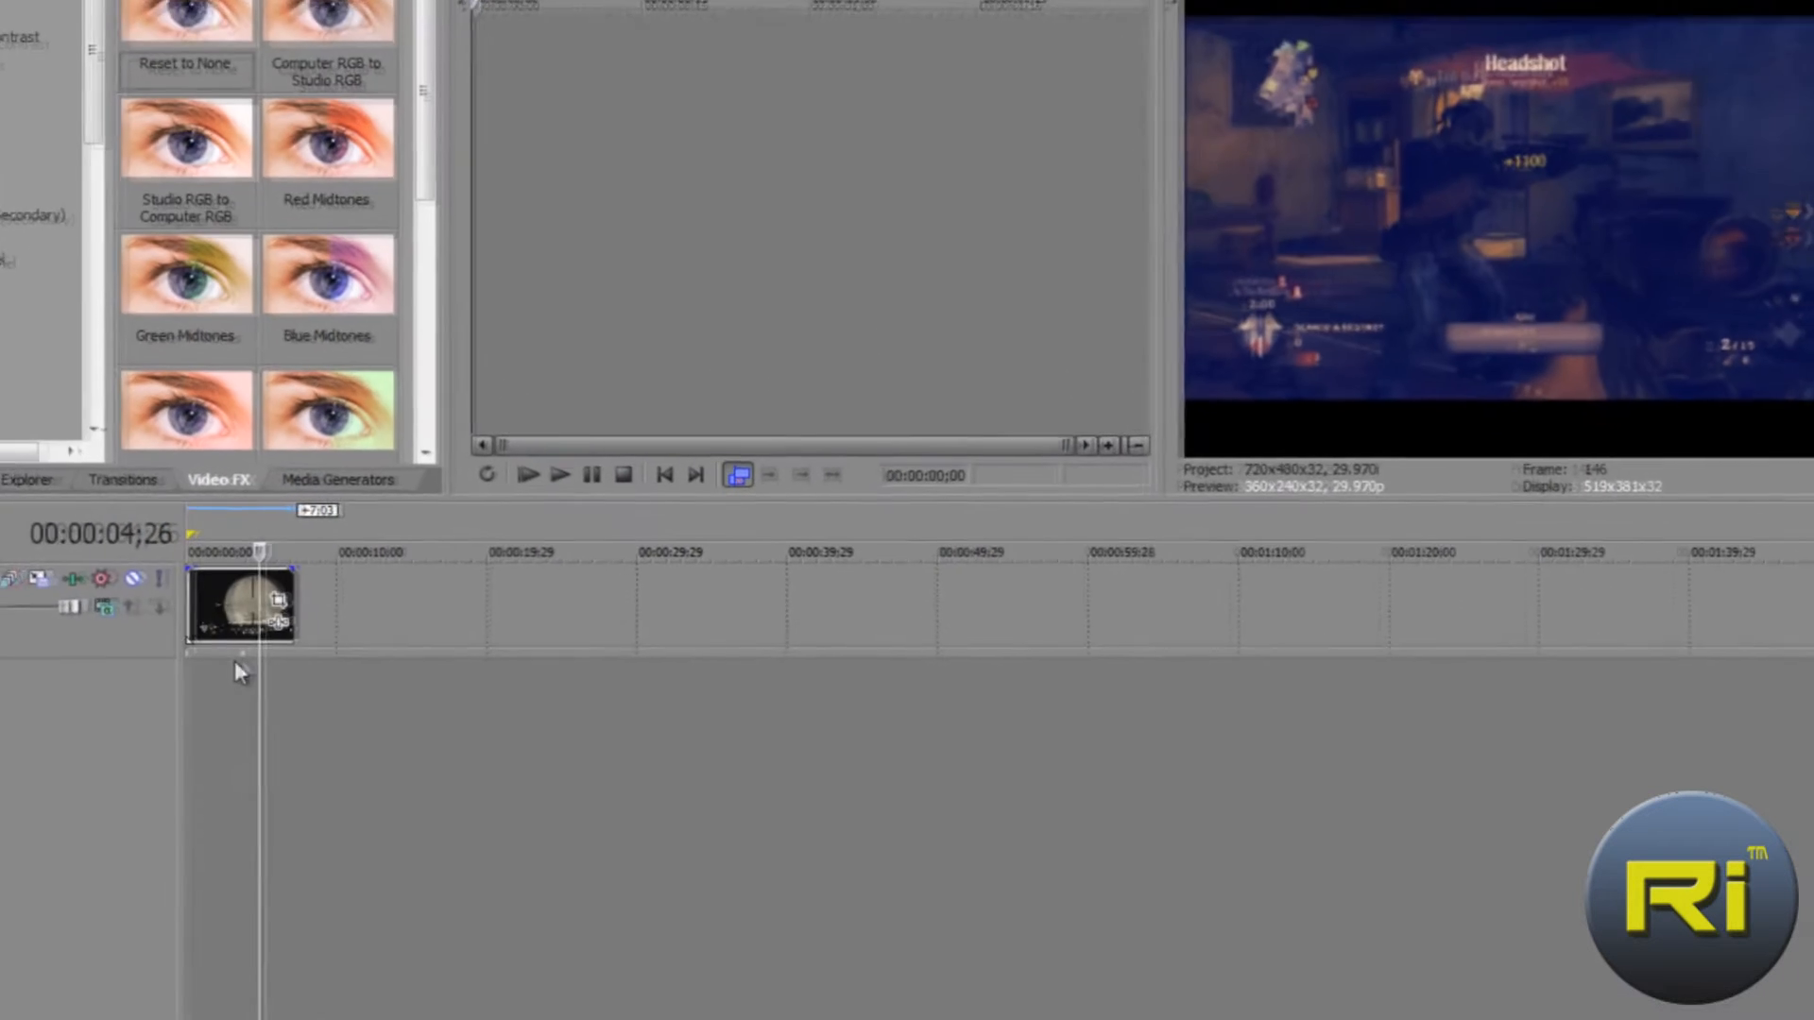
drag(262, 552, 145, 553)
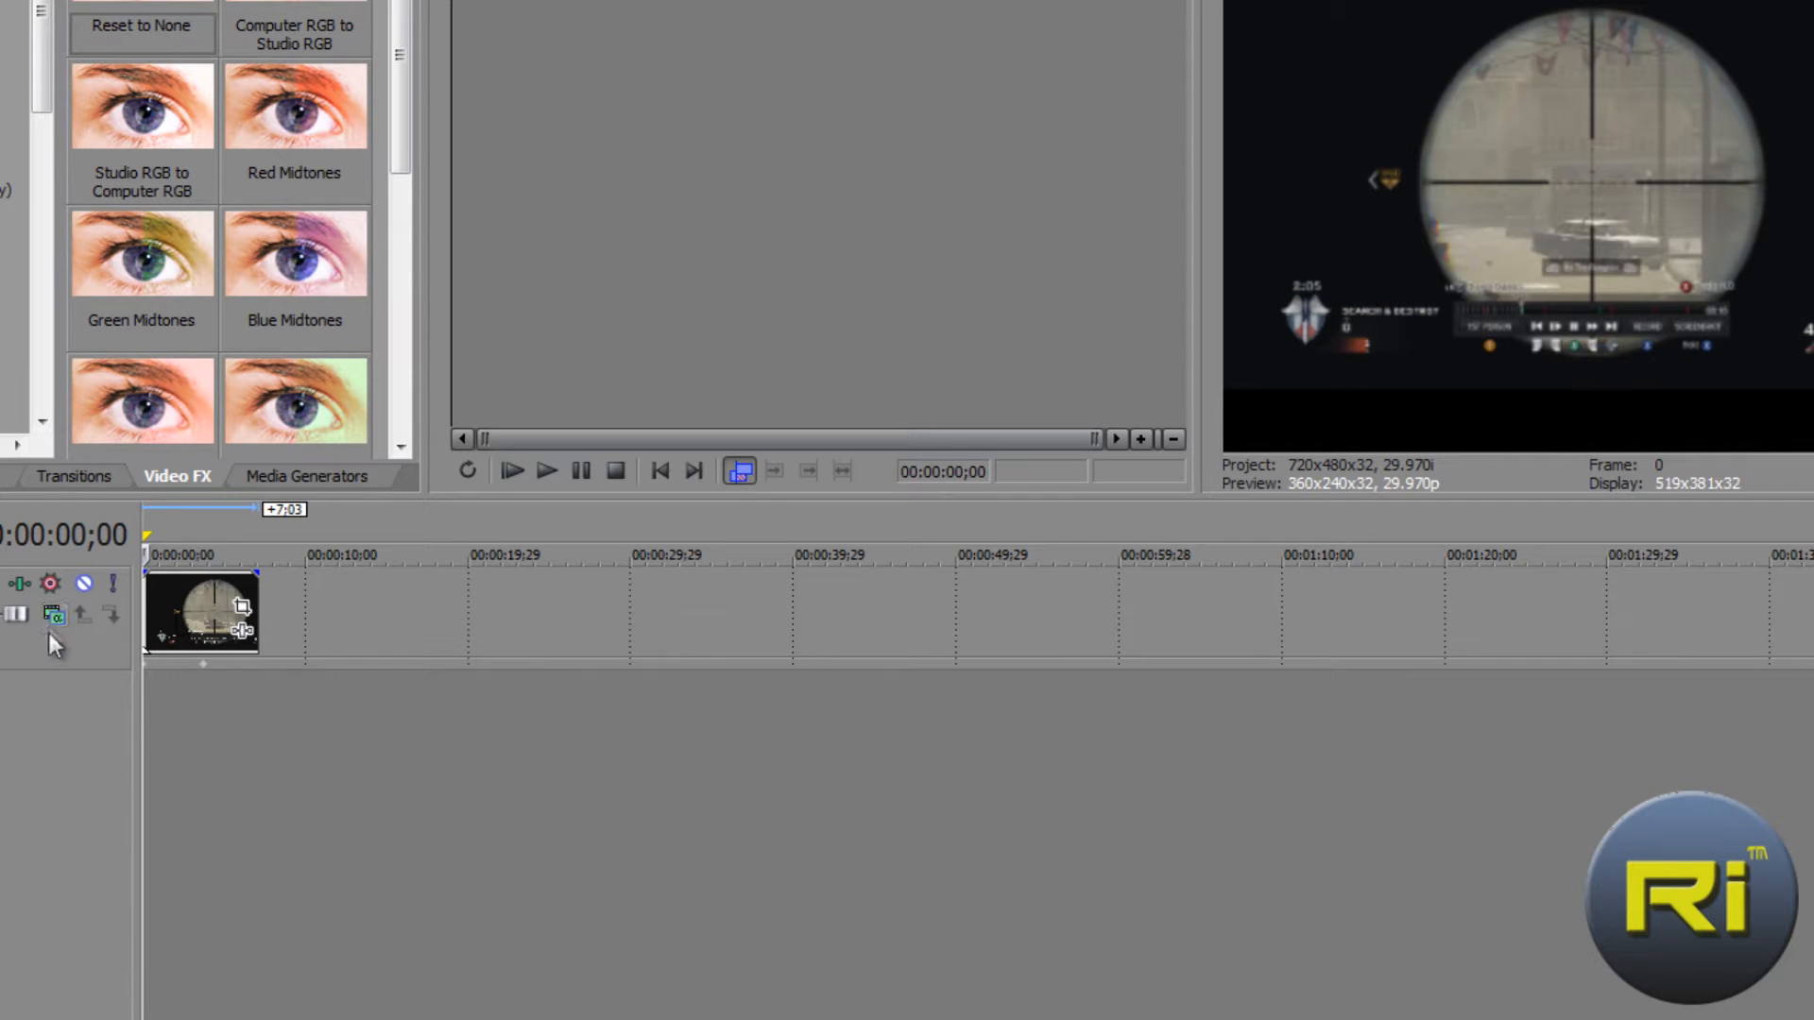
Reopen track 1's Color Corrector and move the graded keyframe from 00:00:03;22 to the start, replacing the neutral one.
click(16, 615)
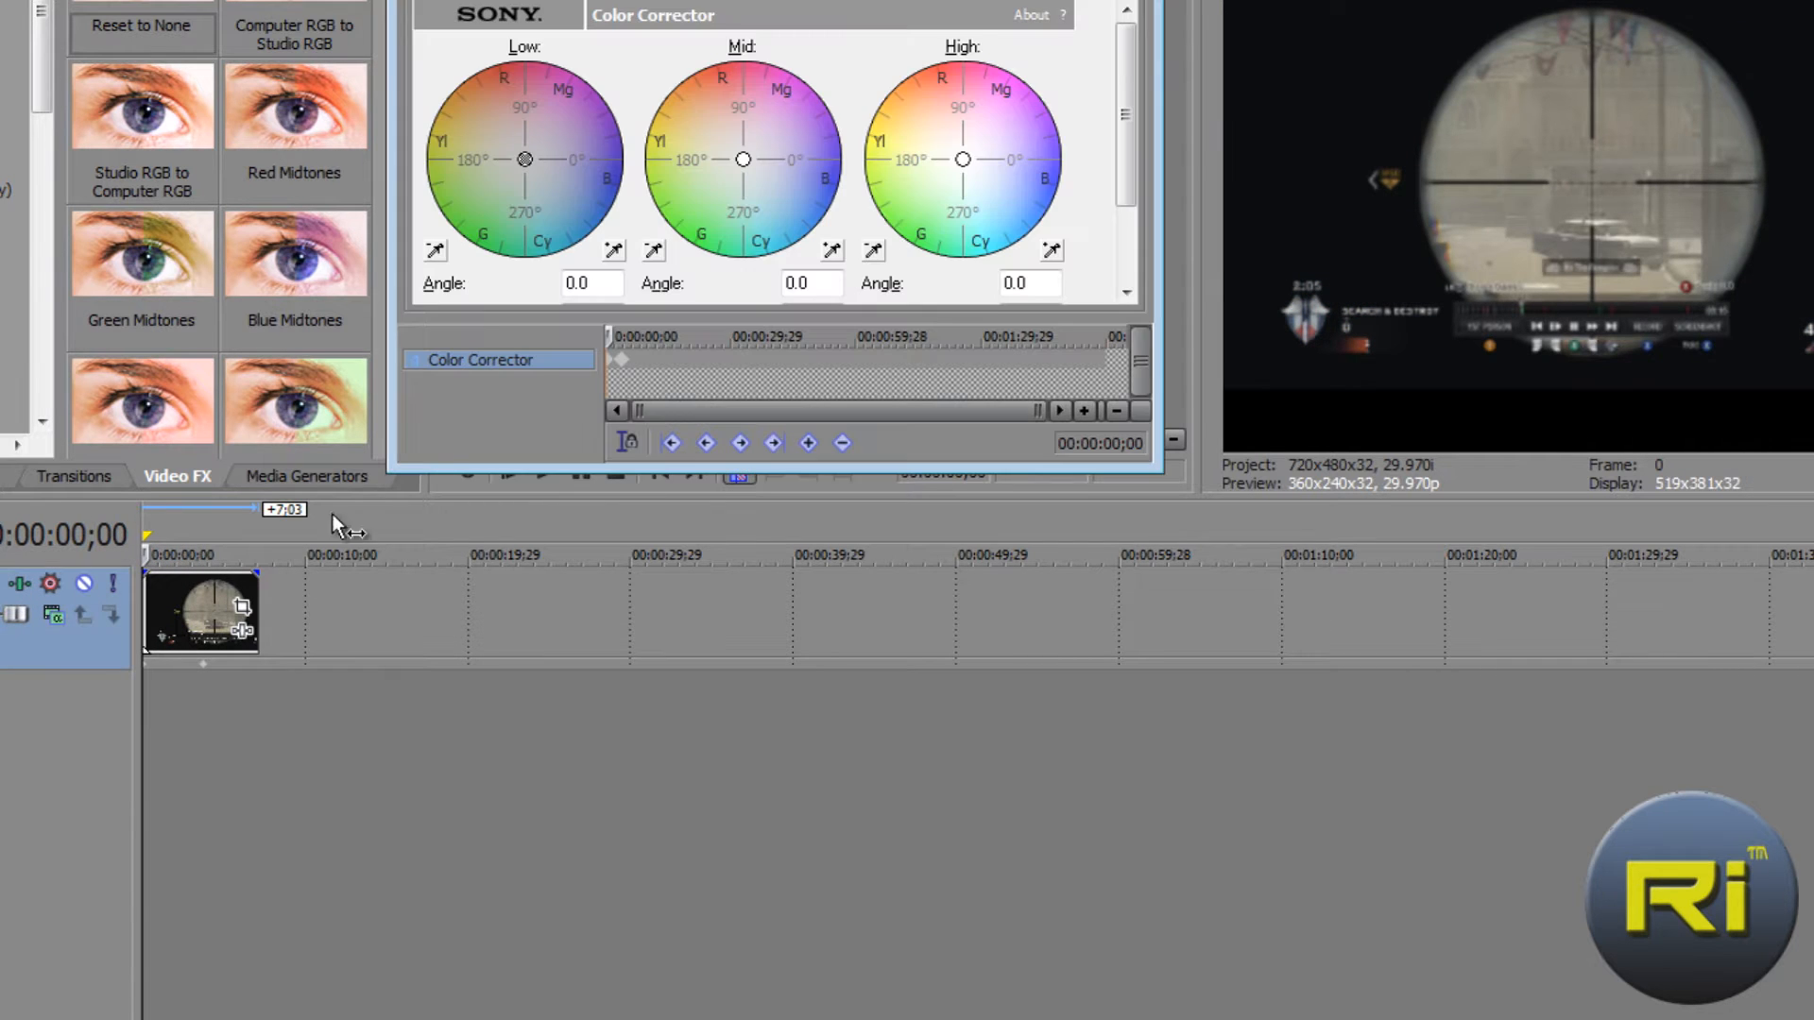
drag(609, 335, 612, 336)
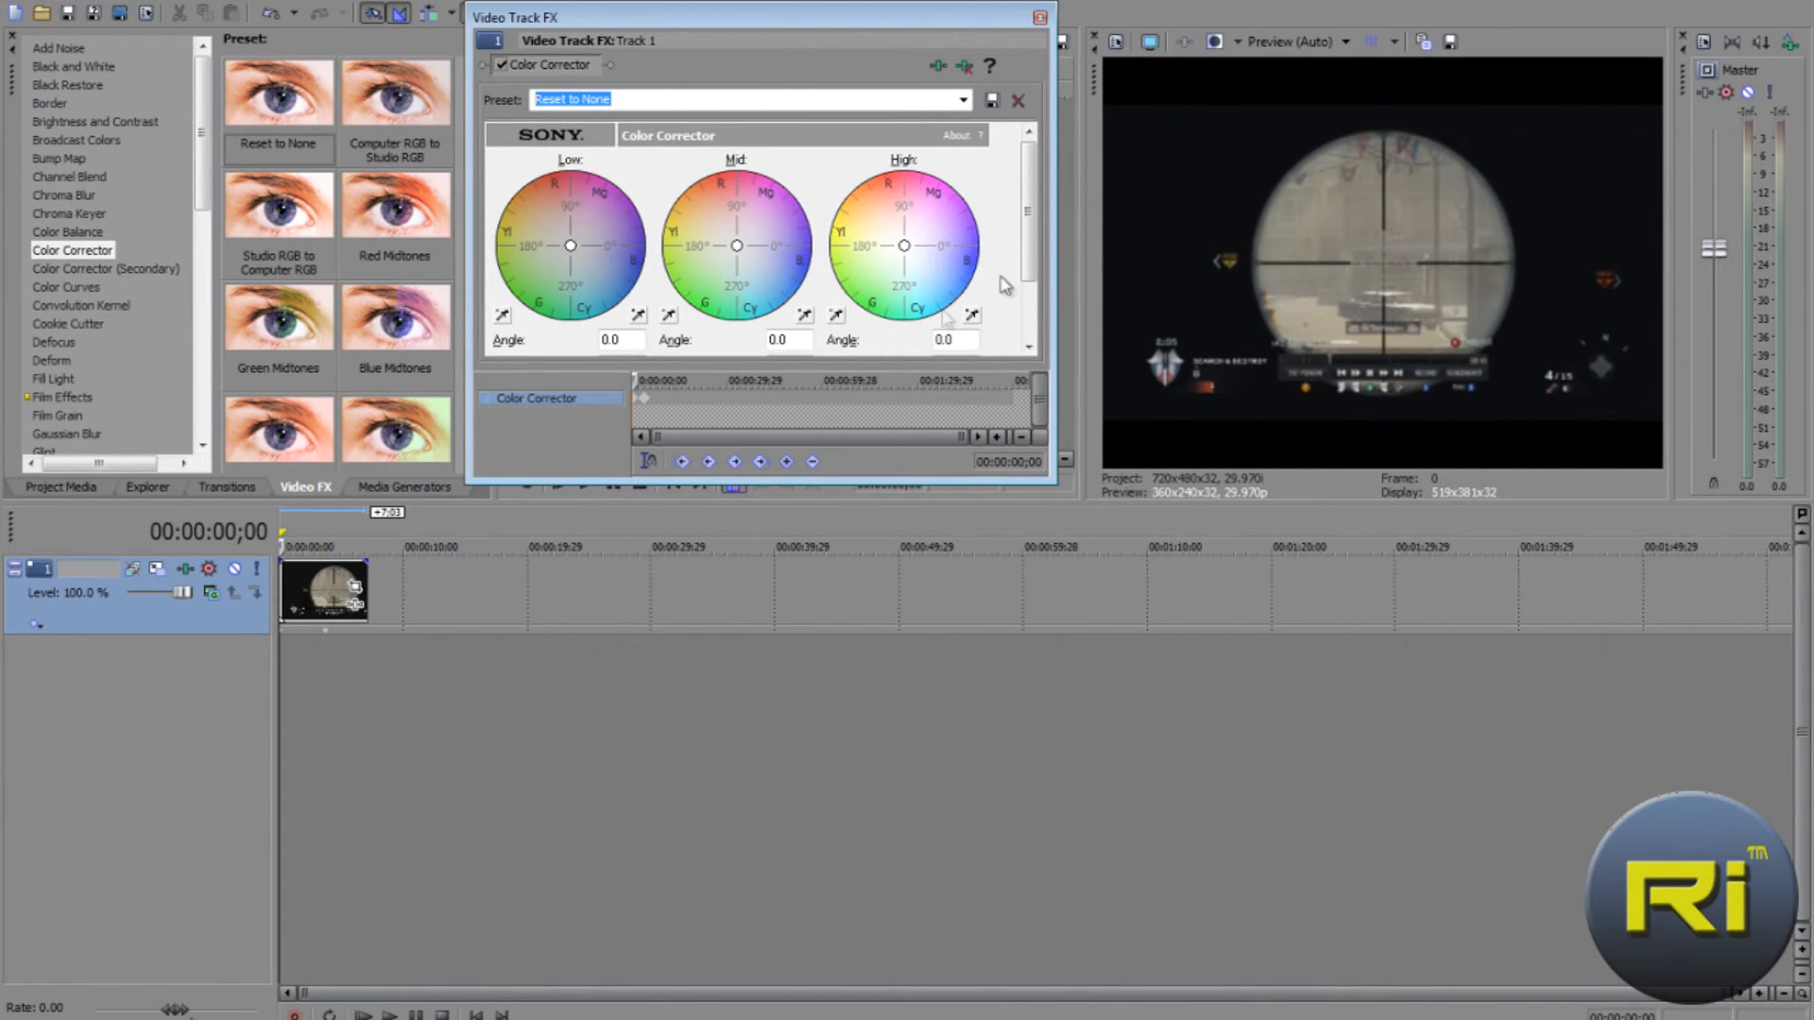
drag(633, 380, 657, 419)
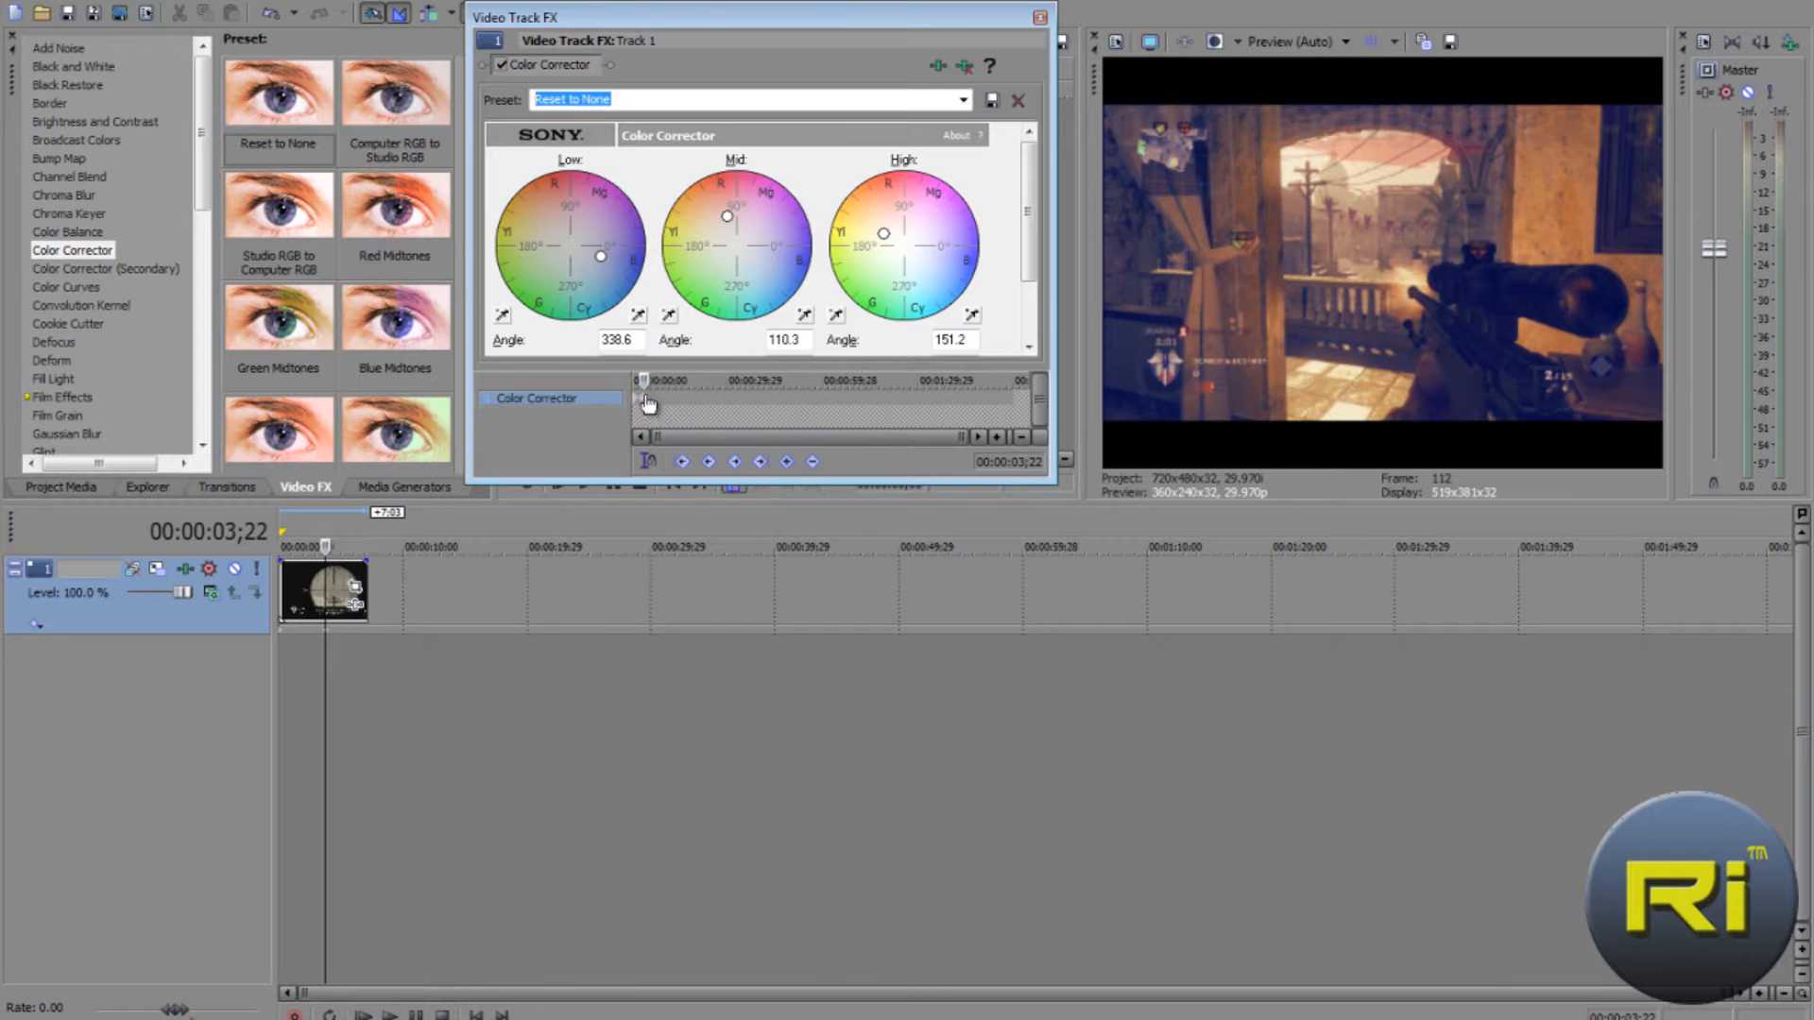
drag(639, 406, 631, 378)
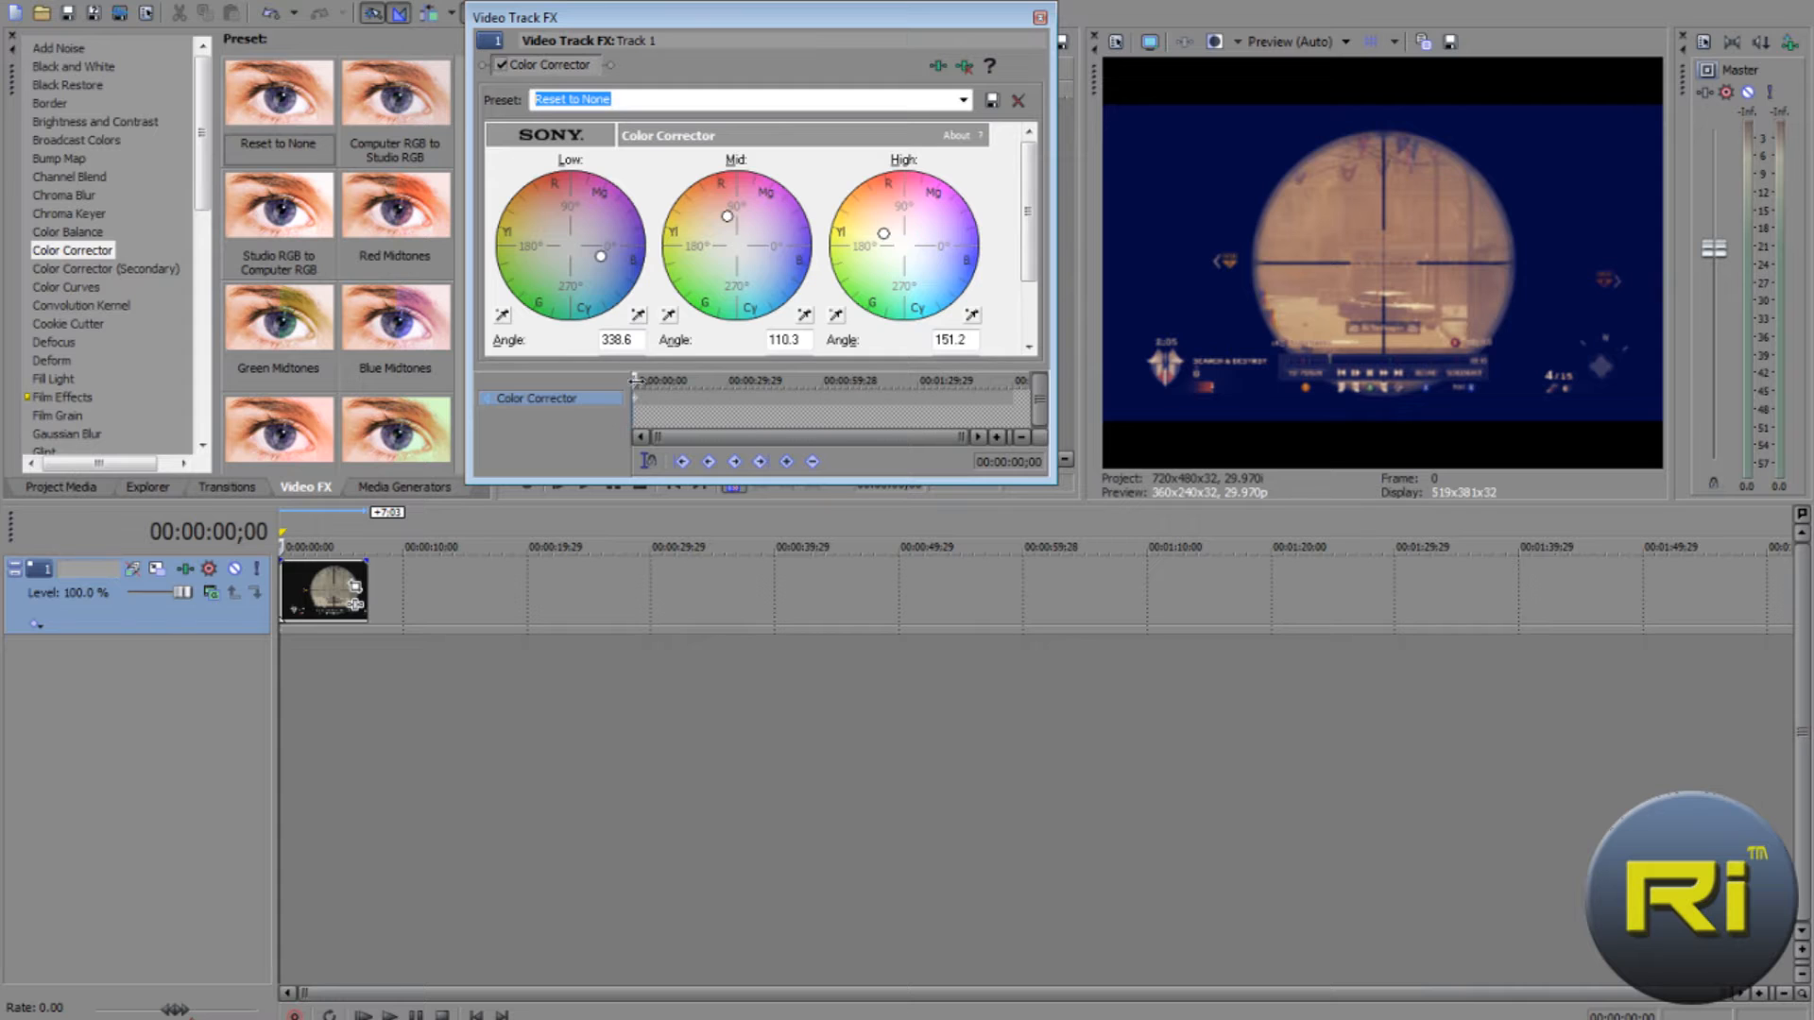
click(1039, 17)
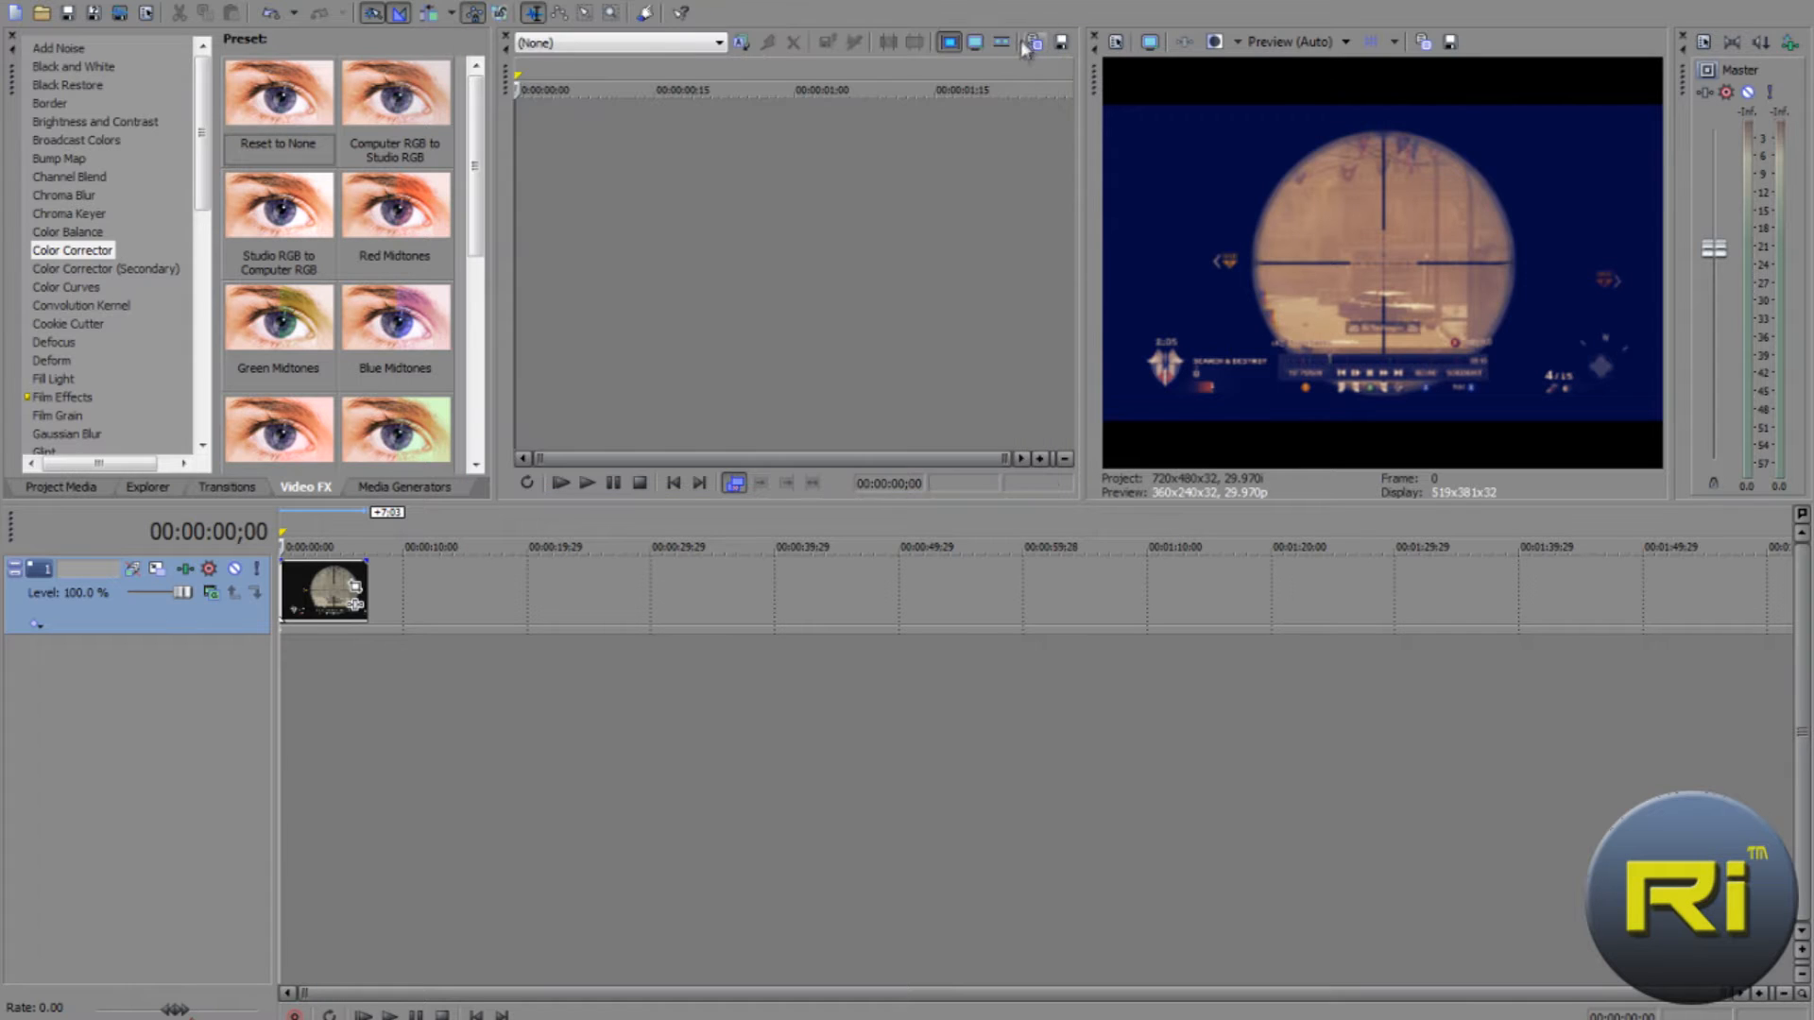
Undo the deletion of track 2 and make the graded Color Corrector keyframe the starting keyframe of track 1.
key(ctrl+shift+q)
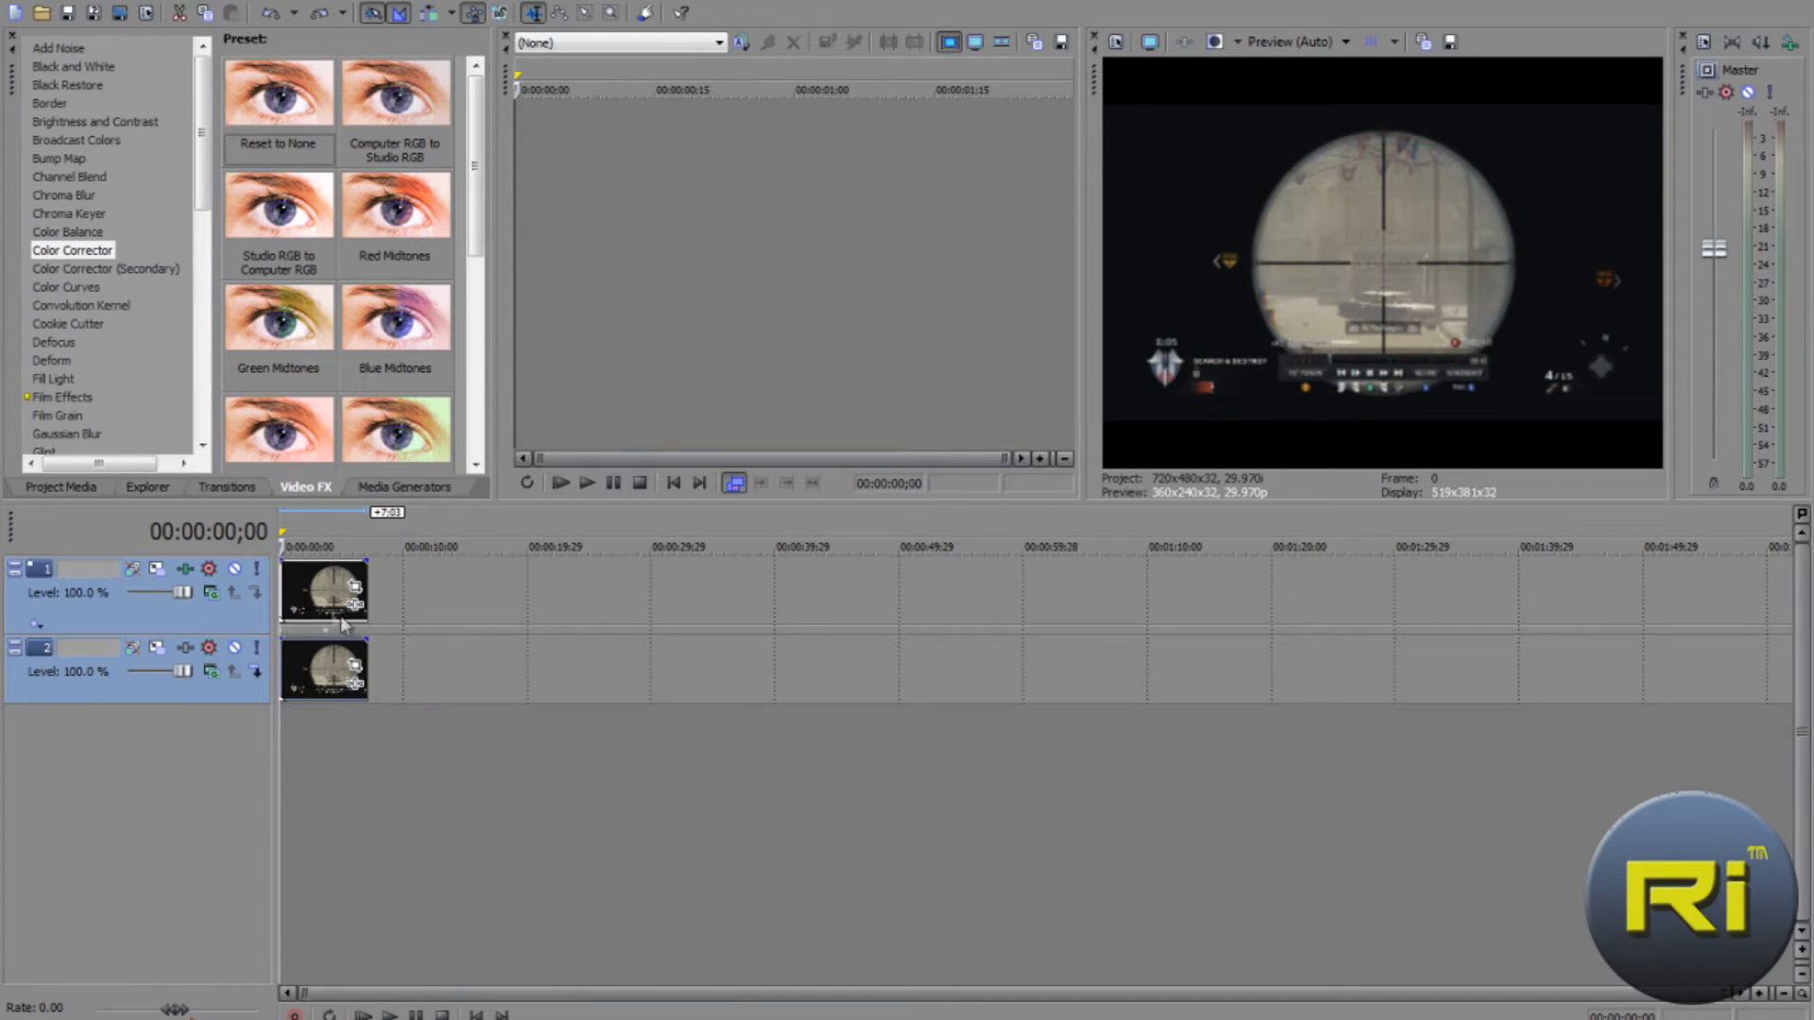
click(185, 568)
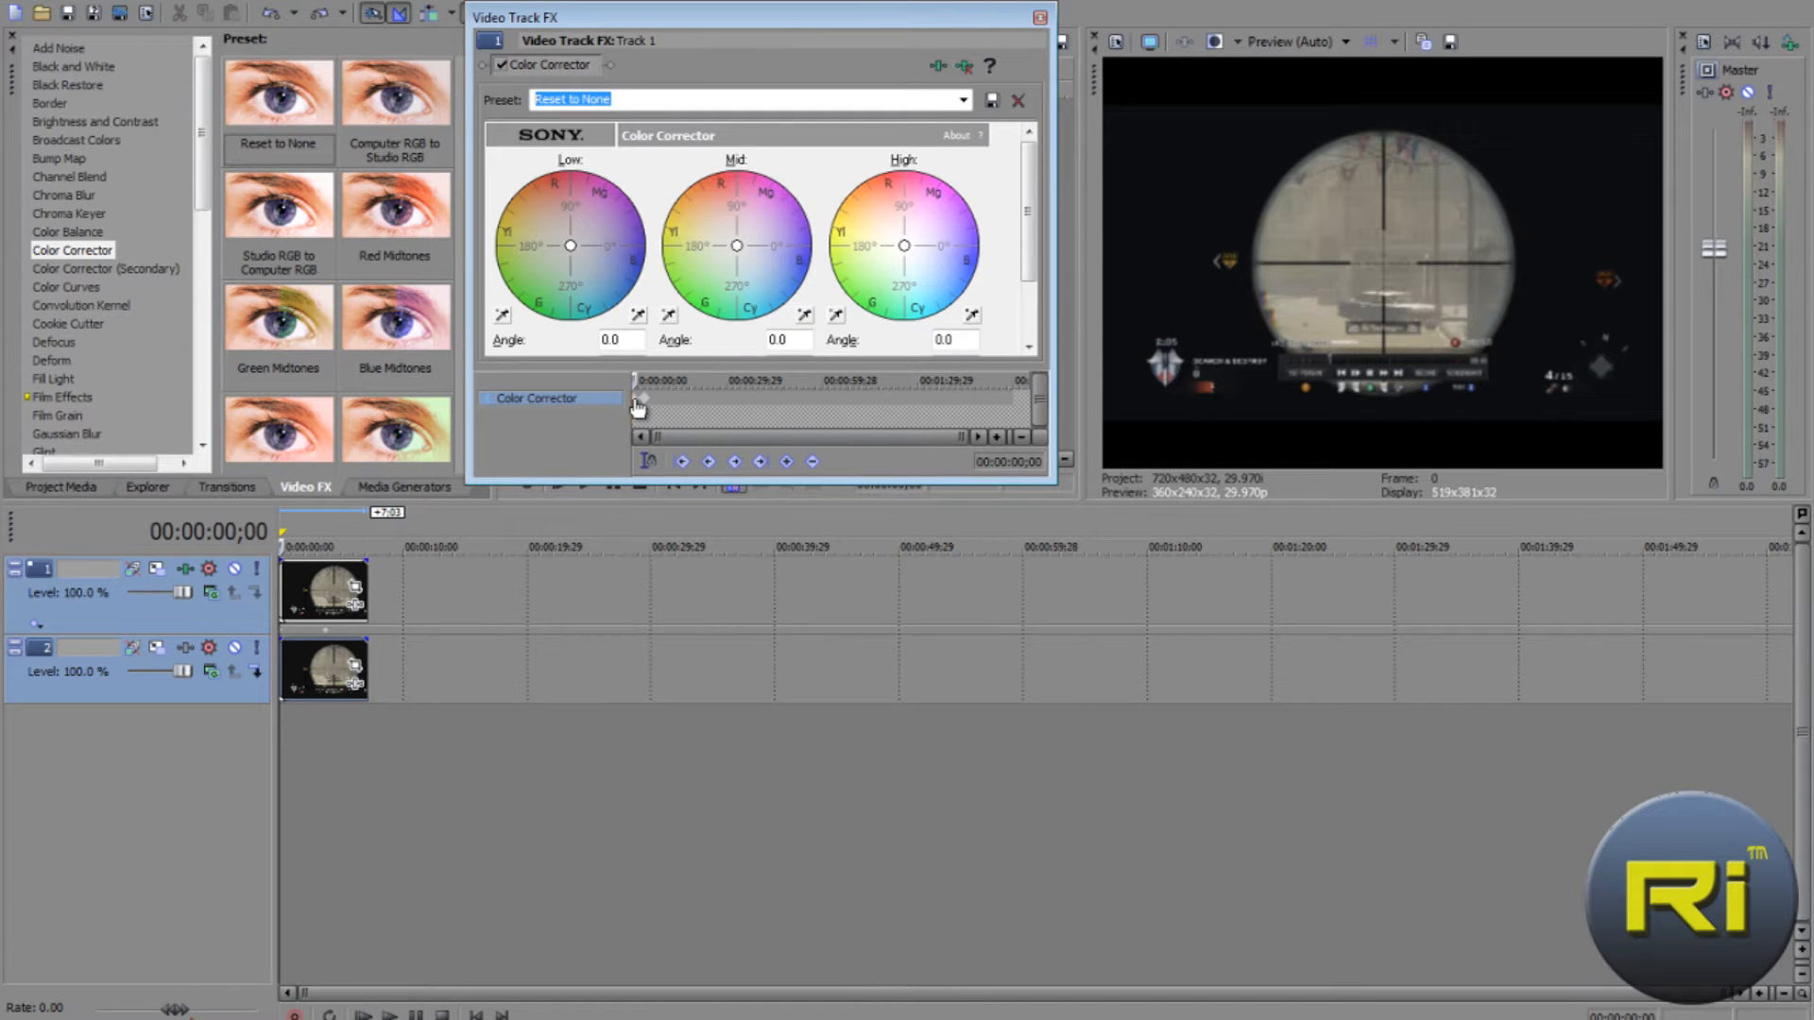
click(1040, 18)
Move the uncorrected track 2 above the color-corrected track and check the preview at several points in the clip.
click(297, 733)
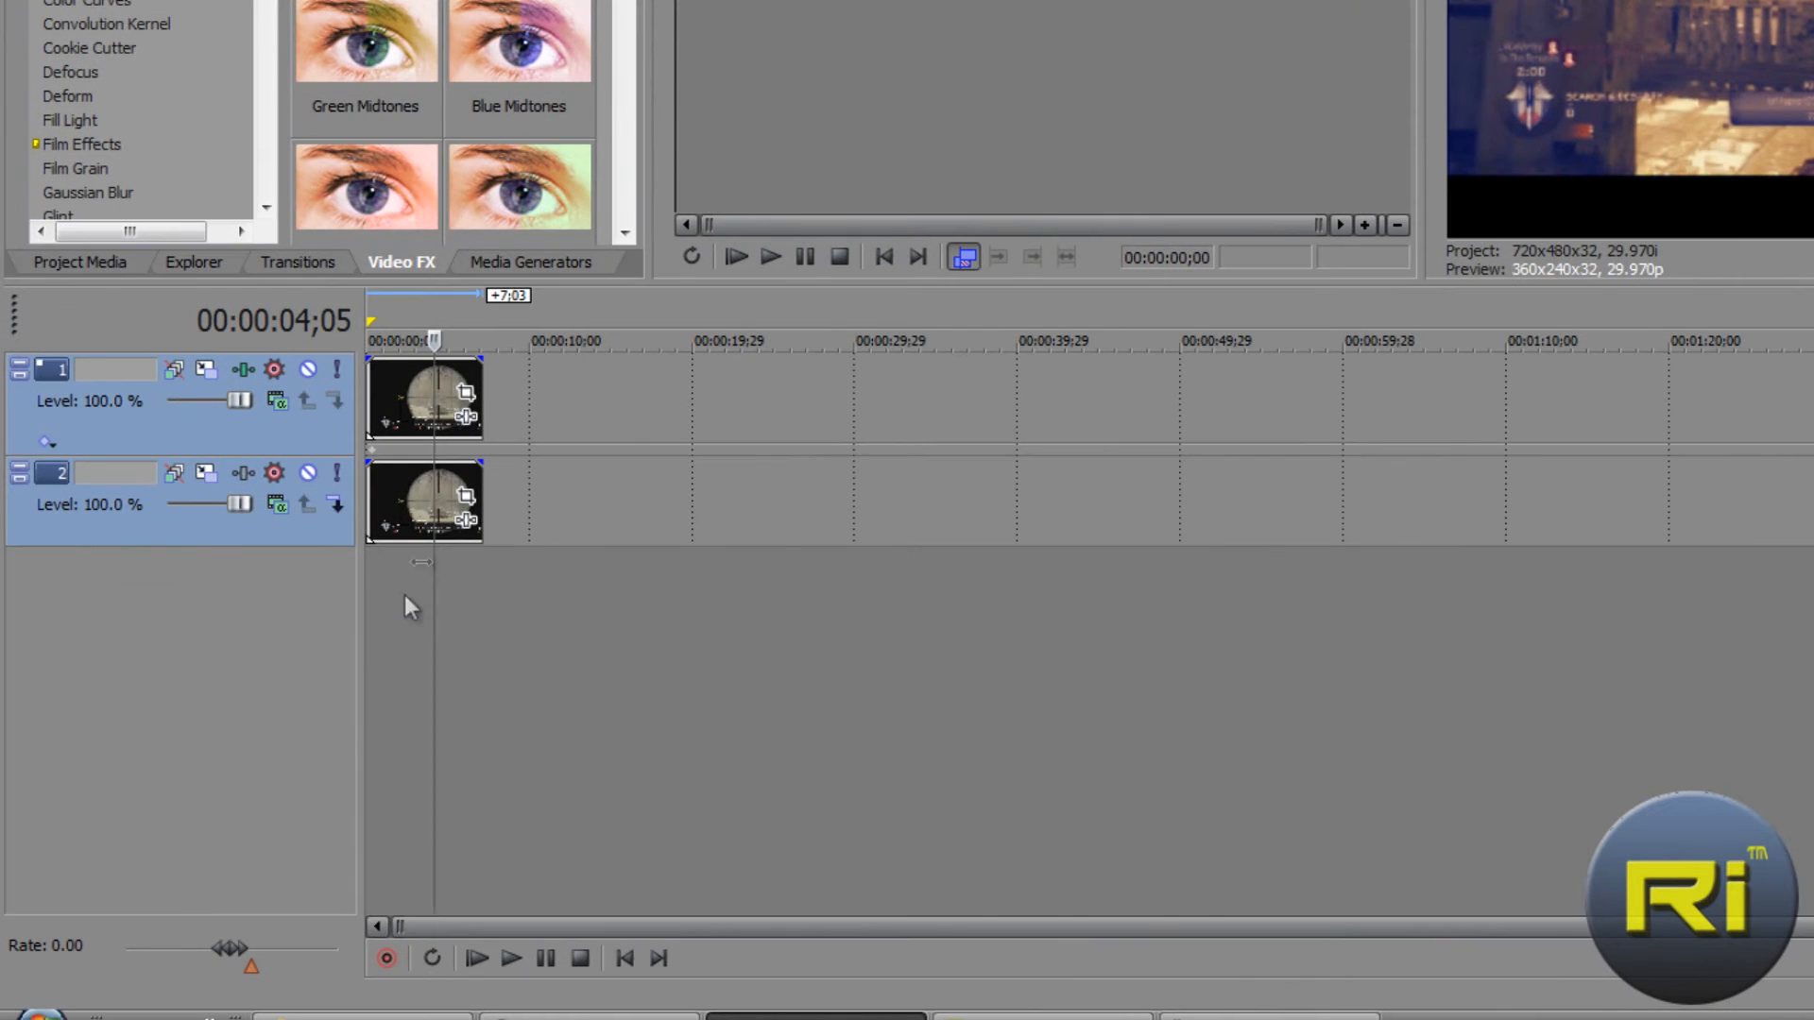
click(293, 430)
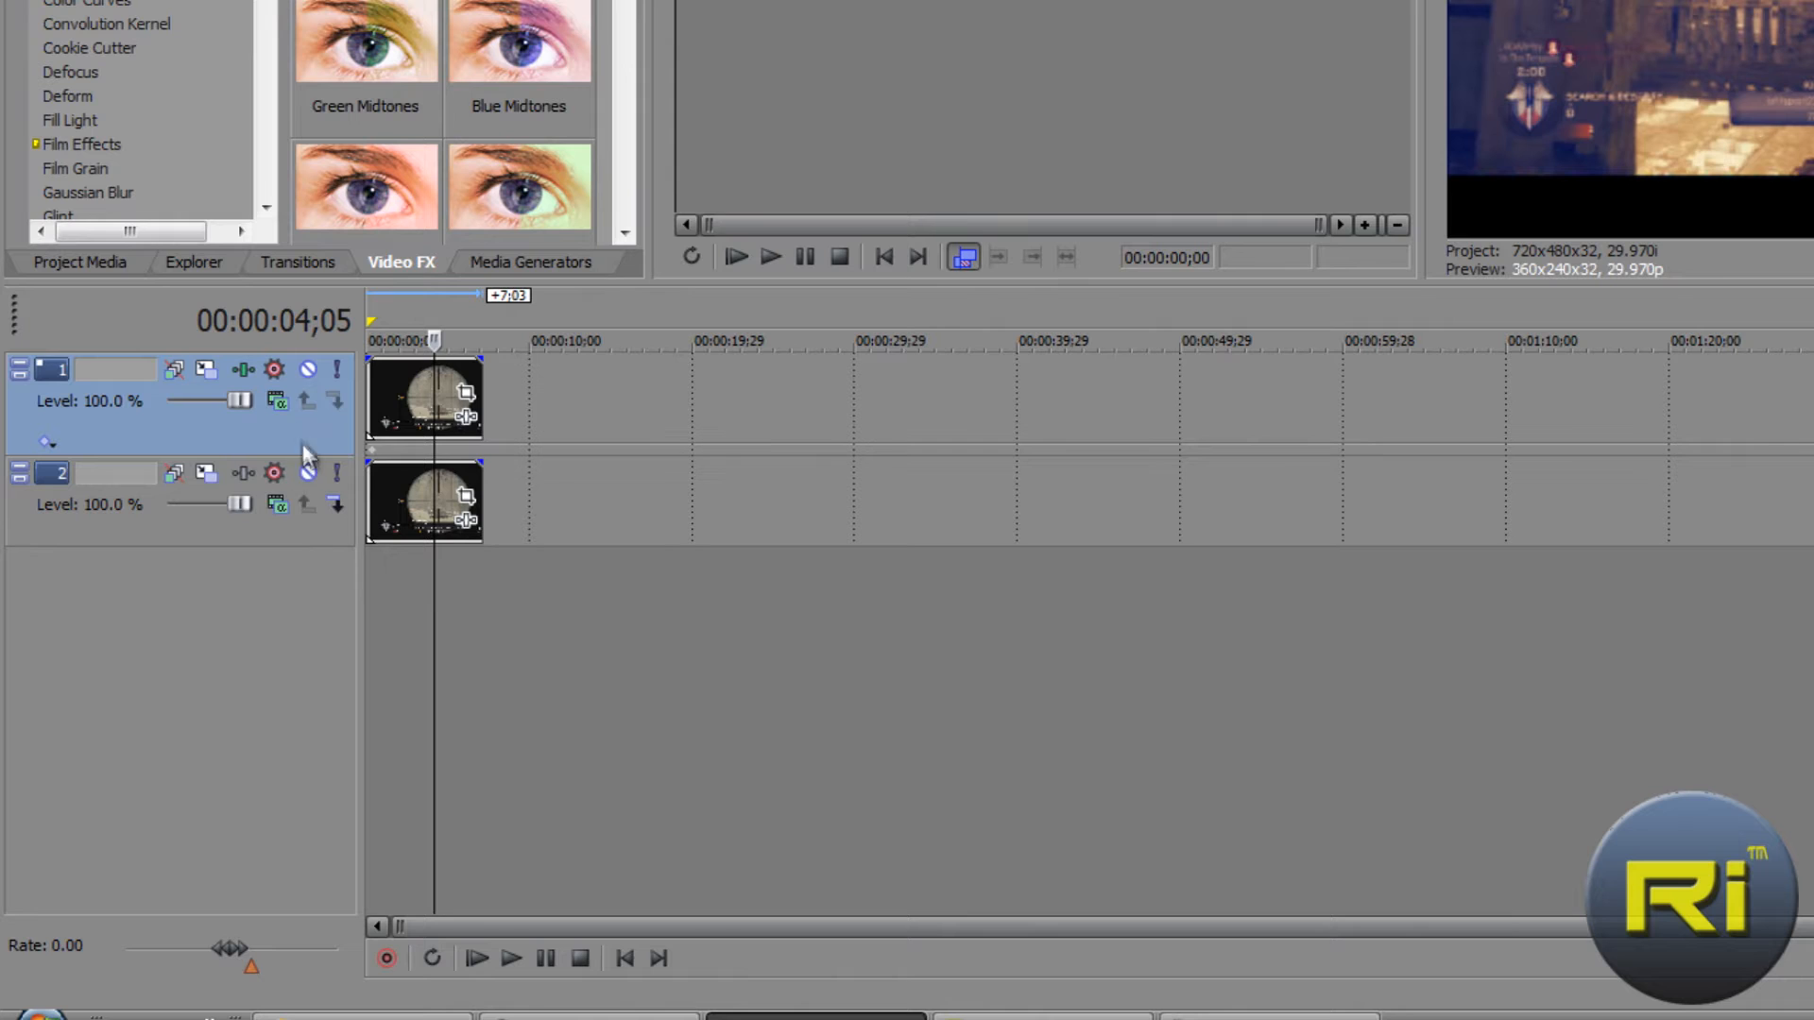
click(303, 538)
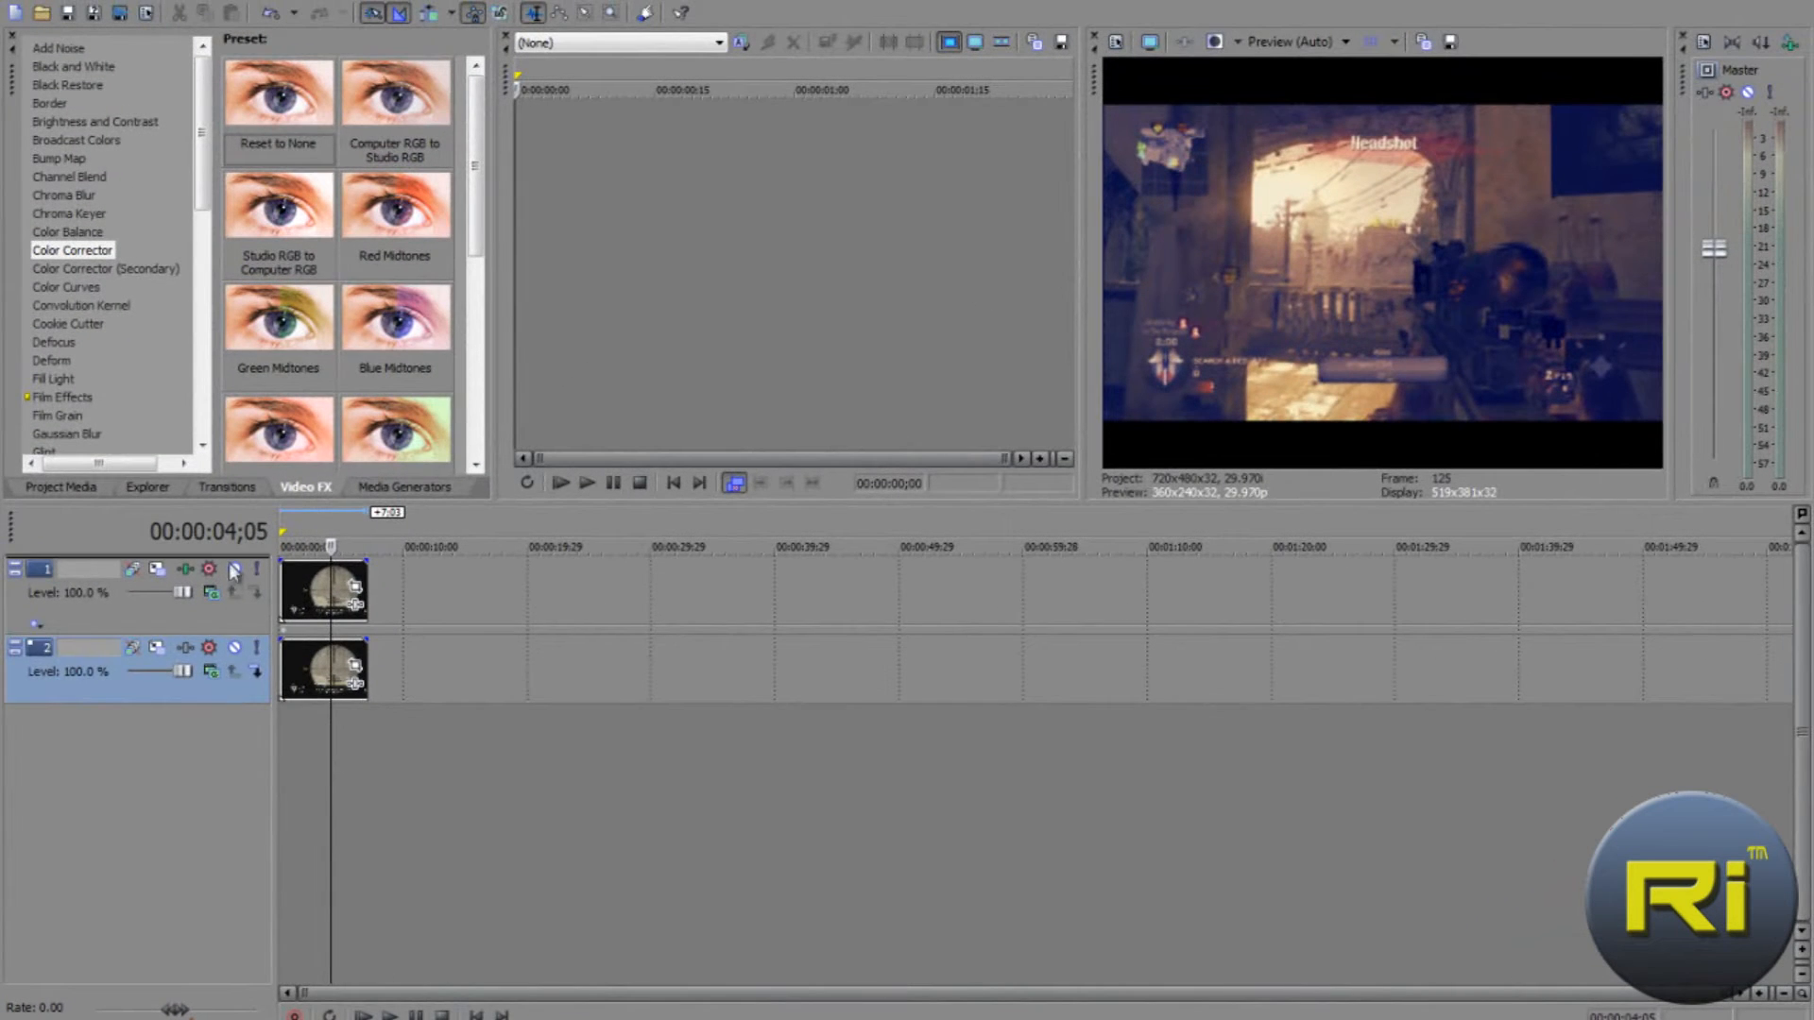
click(233, 570)
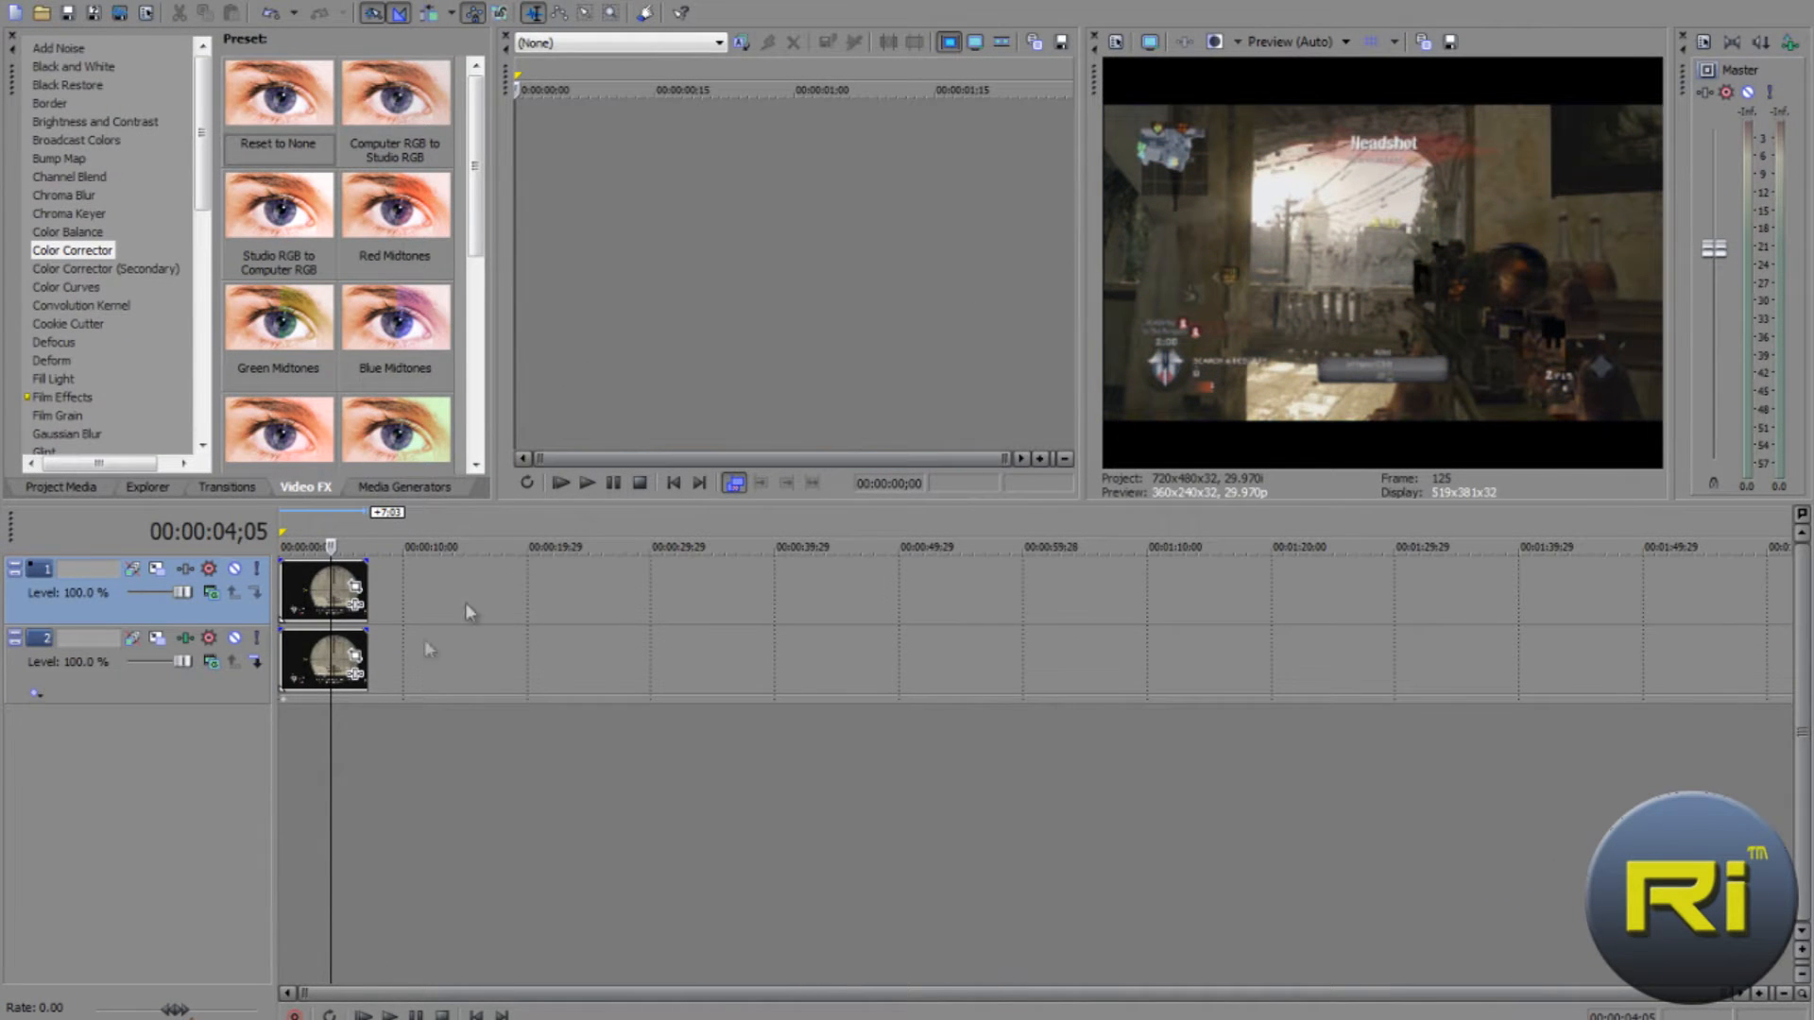
click(303, 707)
click(291, 704)
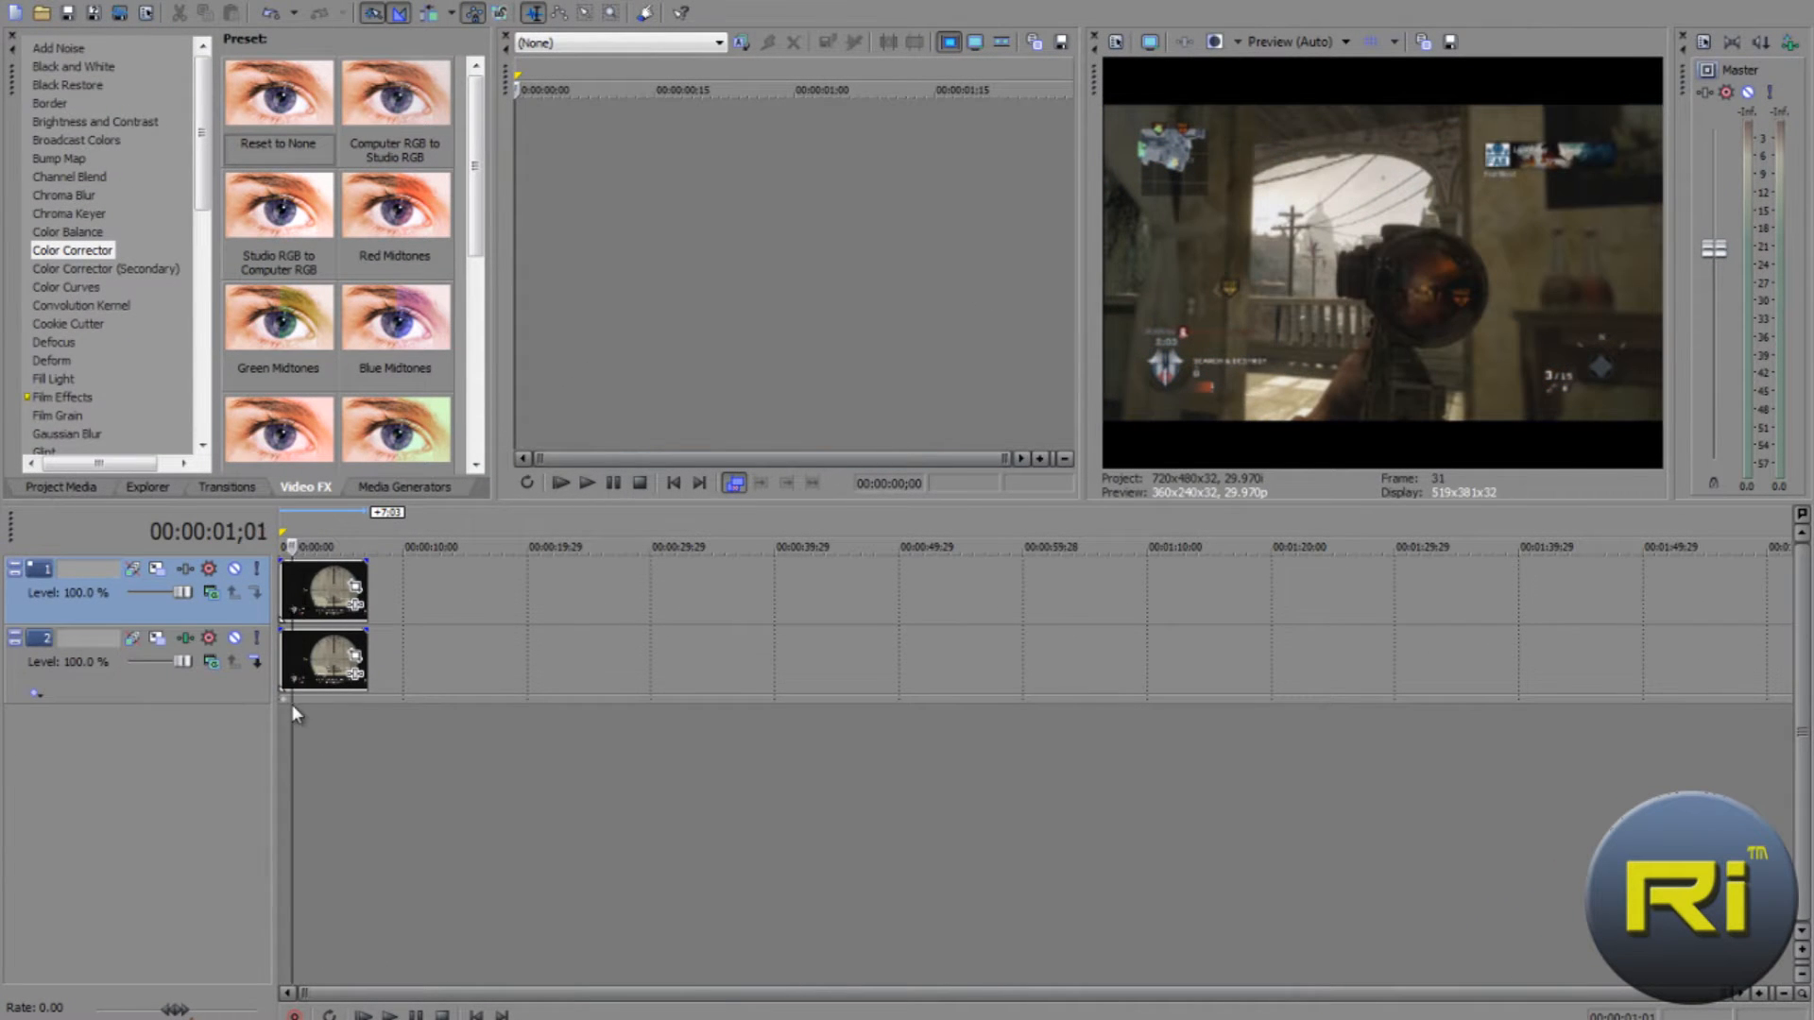
click(307, 712)
click(340, 711)
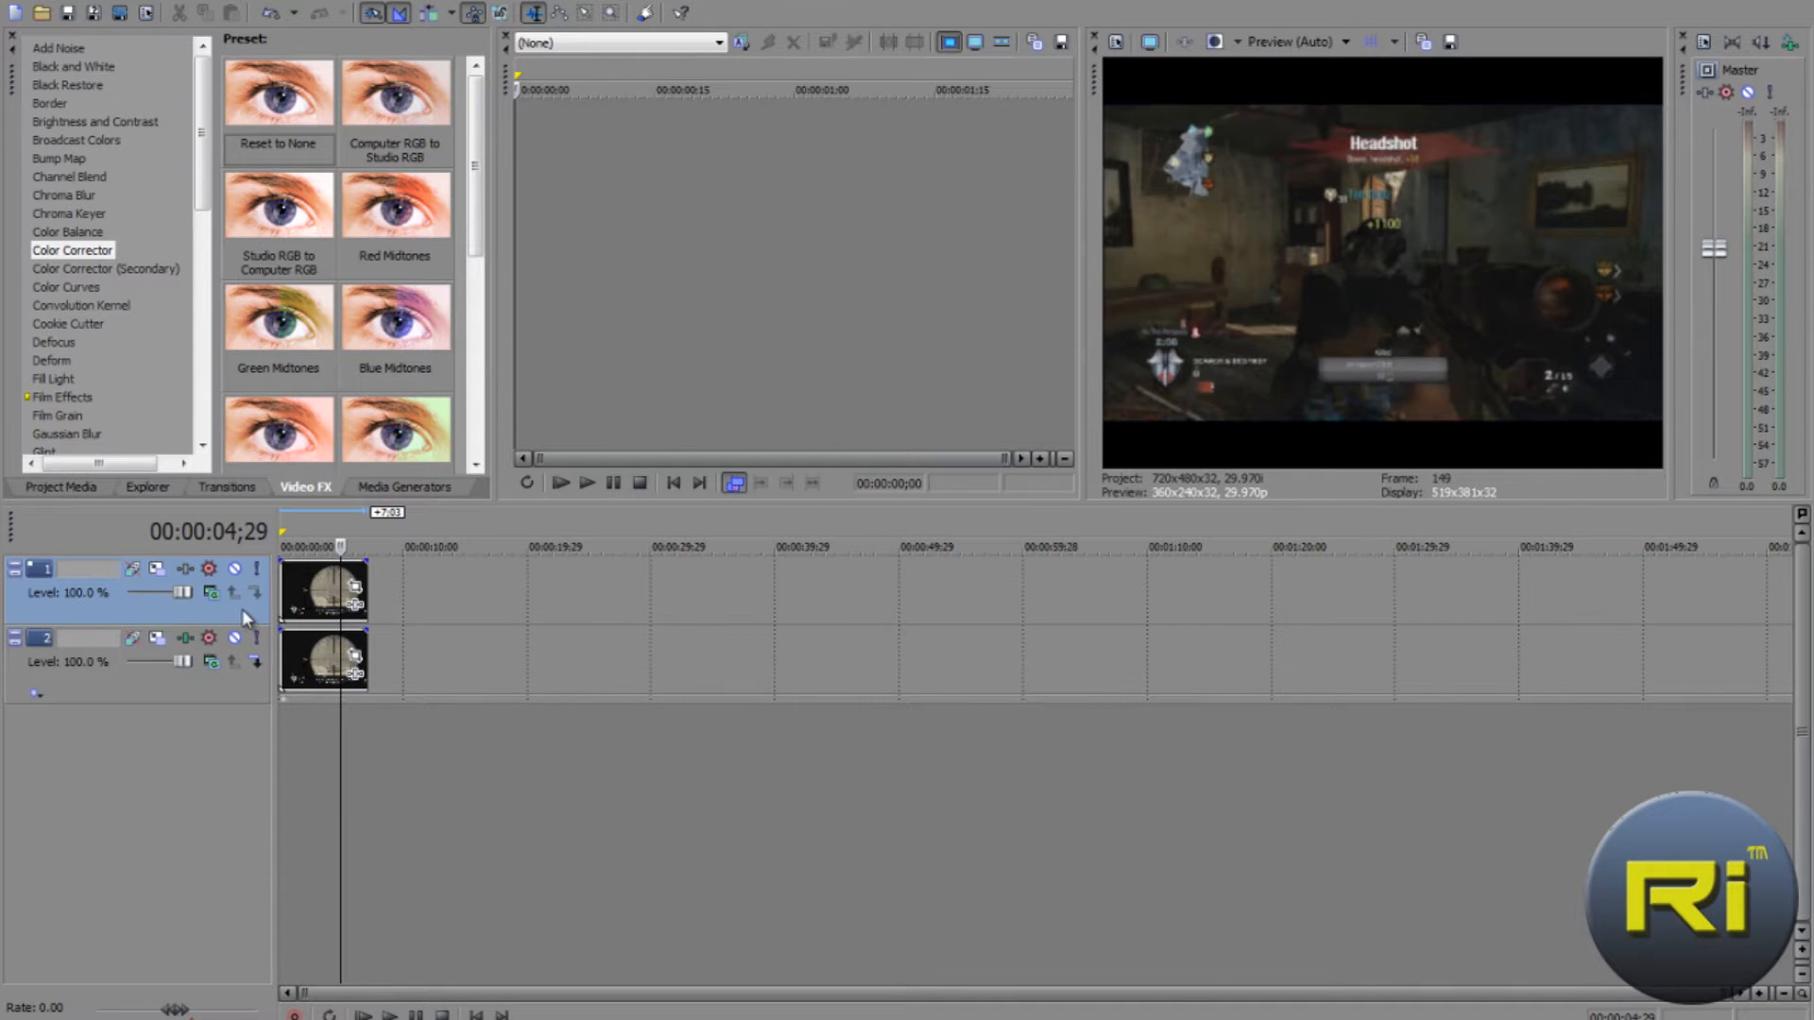
Move the uncorrected track back below the color-corrected track and check the preview at several points in the clip.
drag(241, 704, 241, 707)
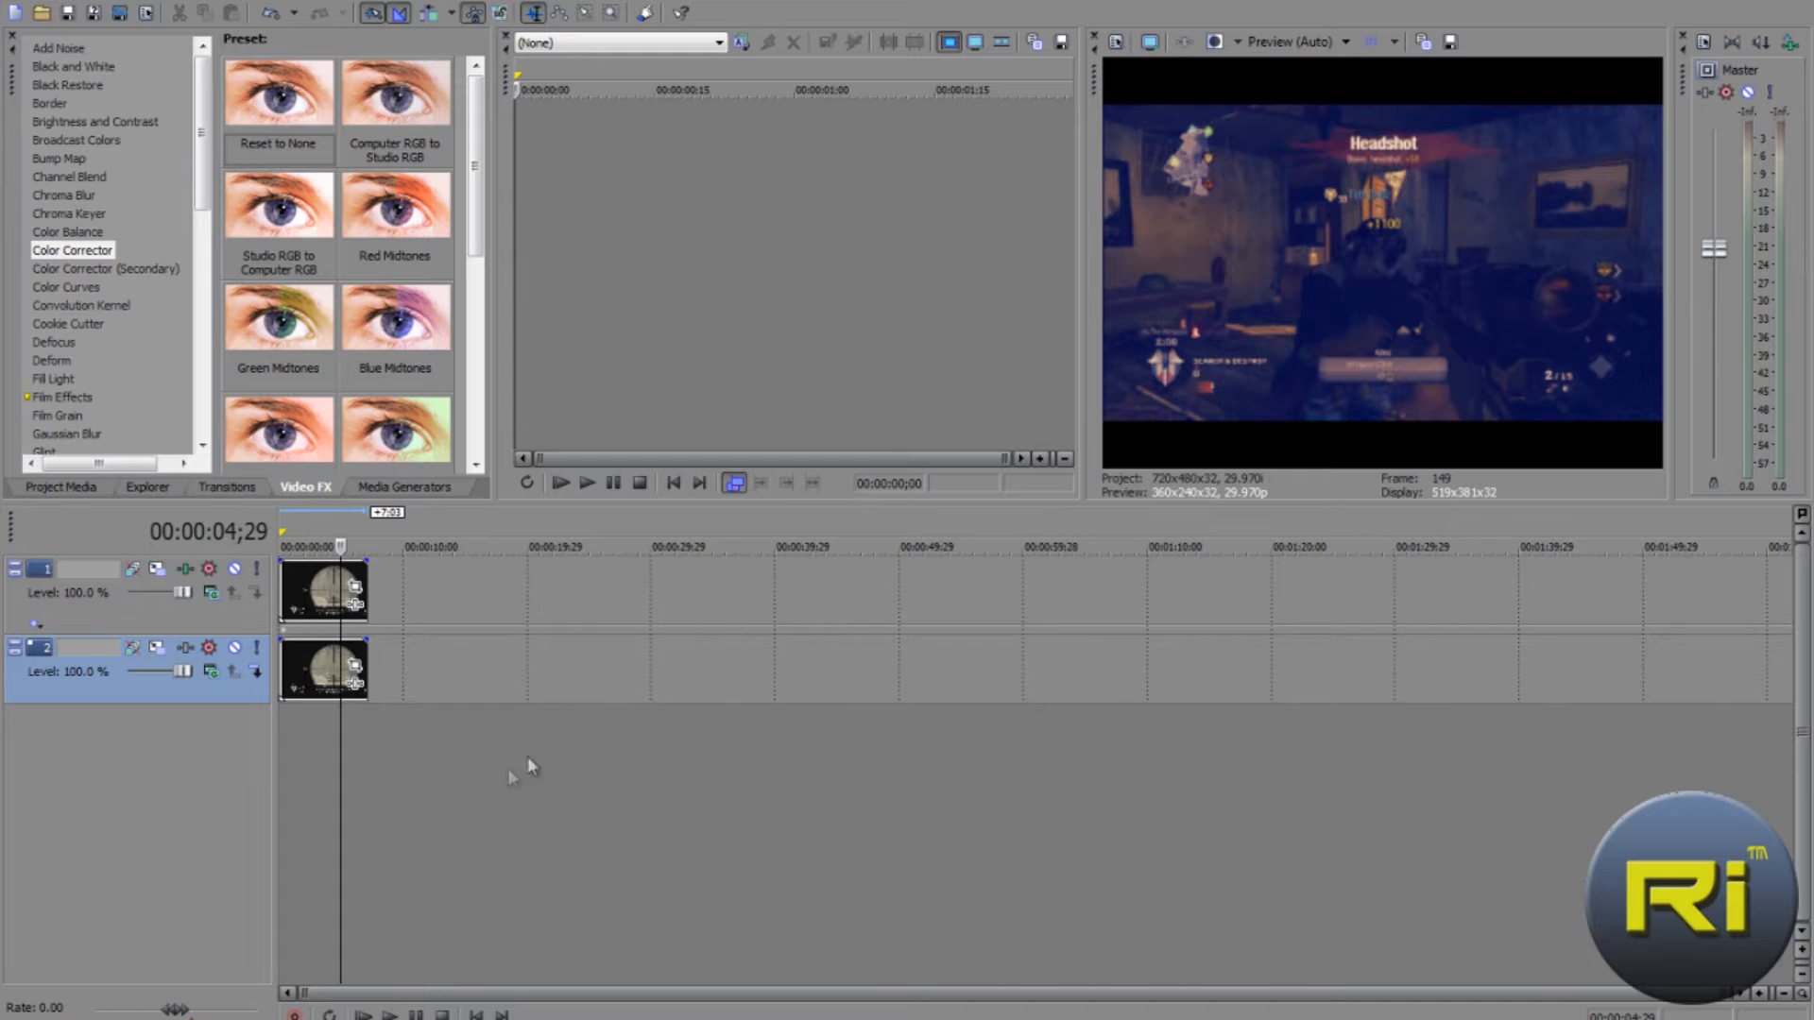
click(309, 718)
click(304, 719)
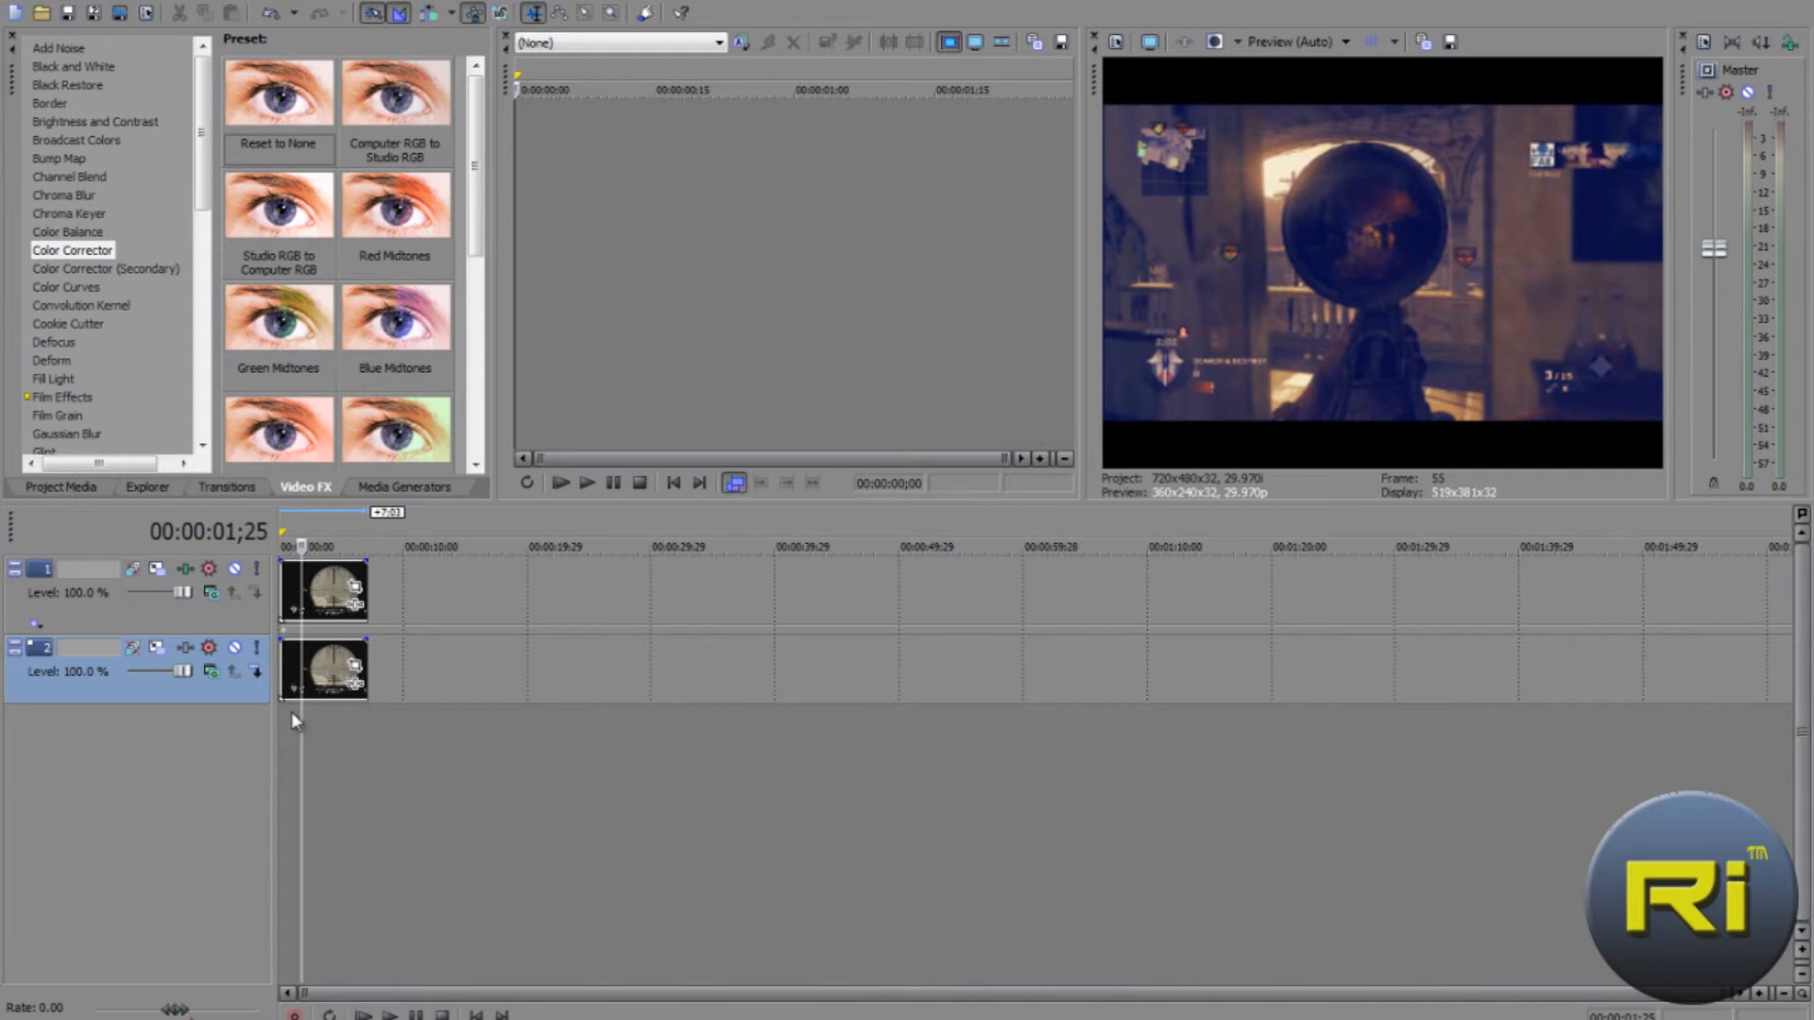
click(286, 712)
click(317, 728)
click(330, 726)
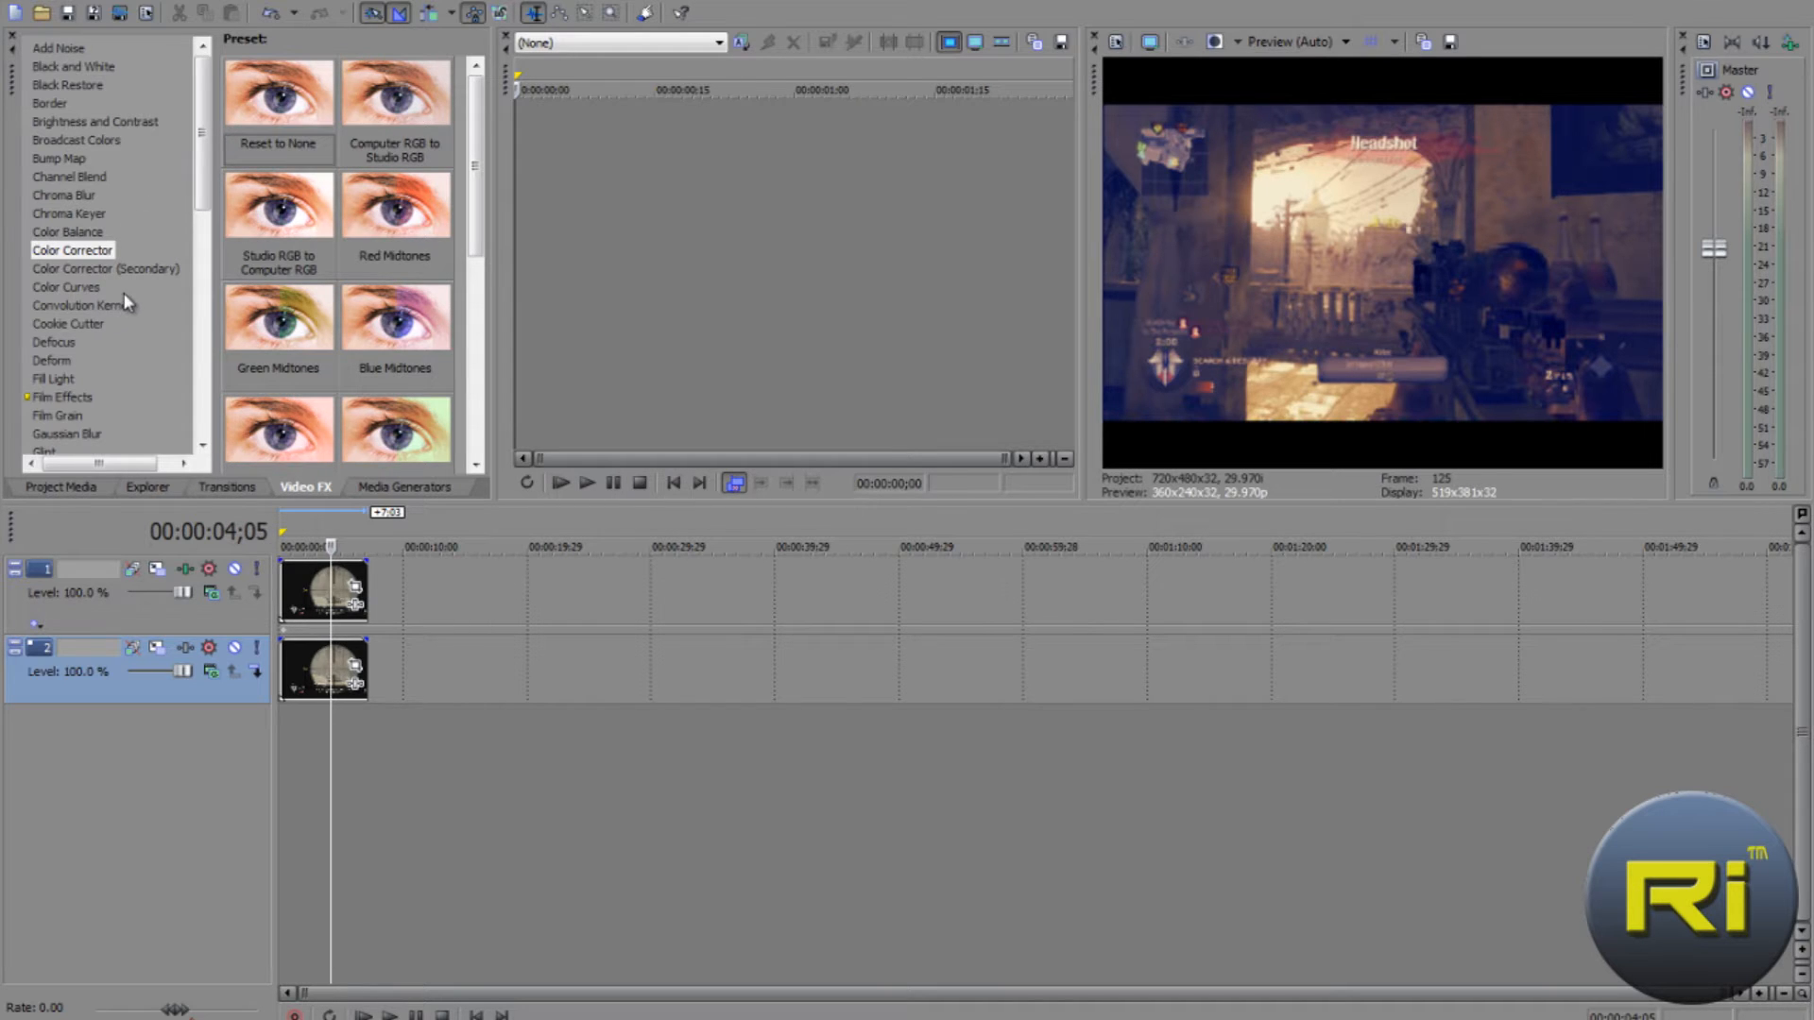
Apply the Defocus effect's Circle, Moderate Bloom preset to the color-corrected track 1.
scroll(117, 286, down, 1)
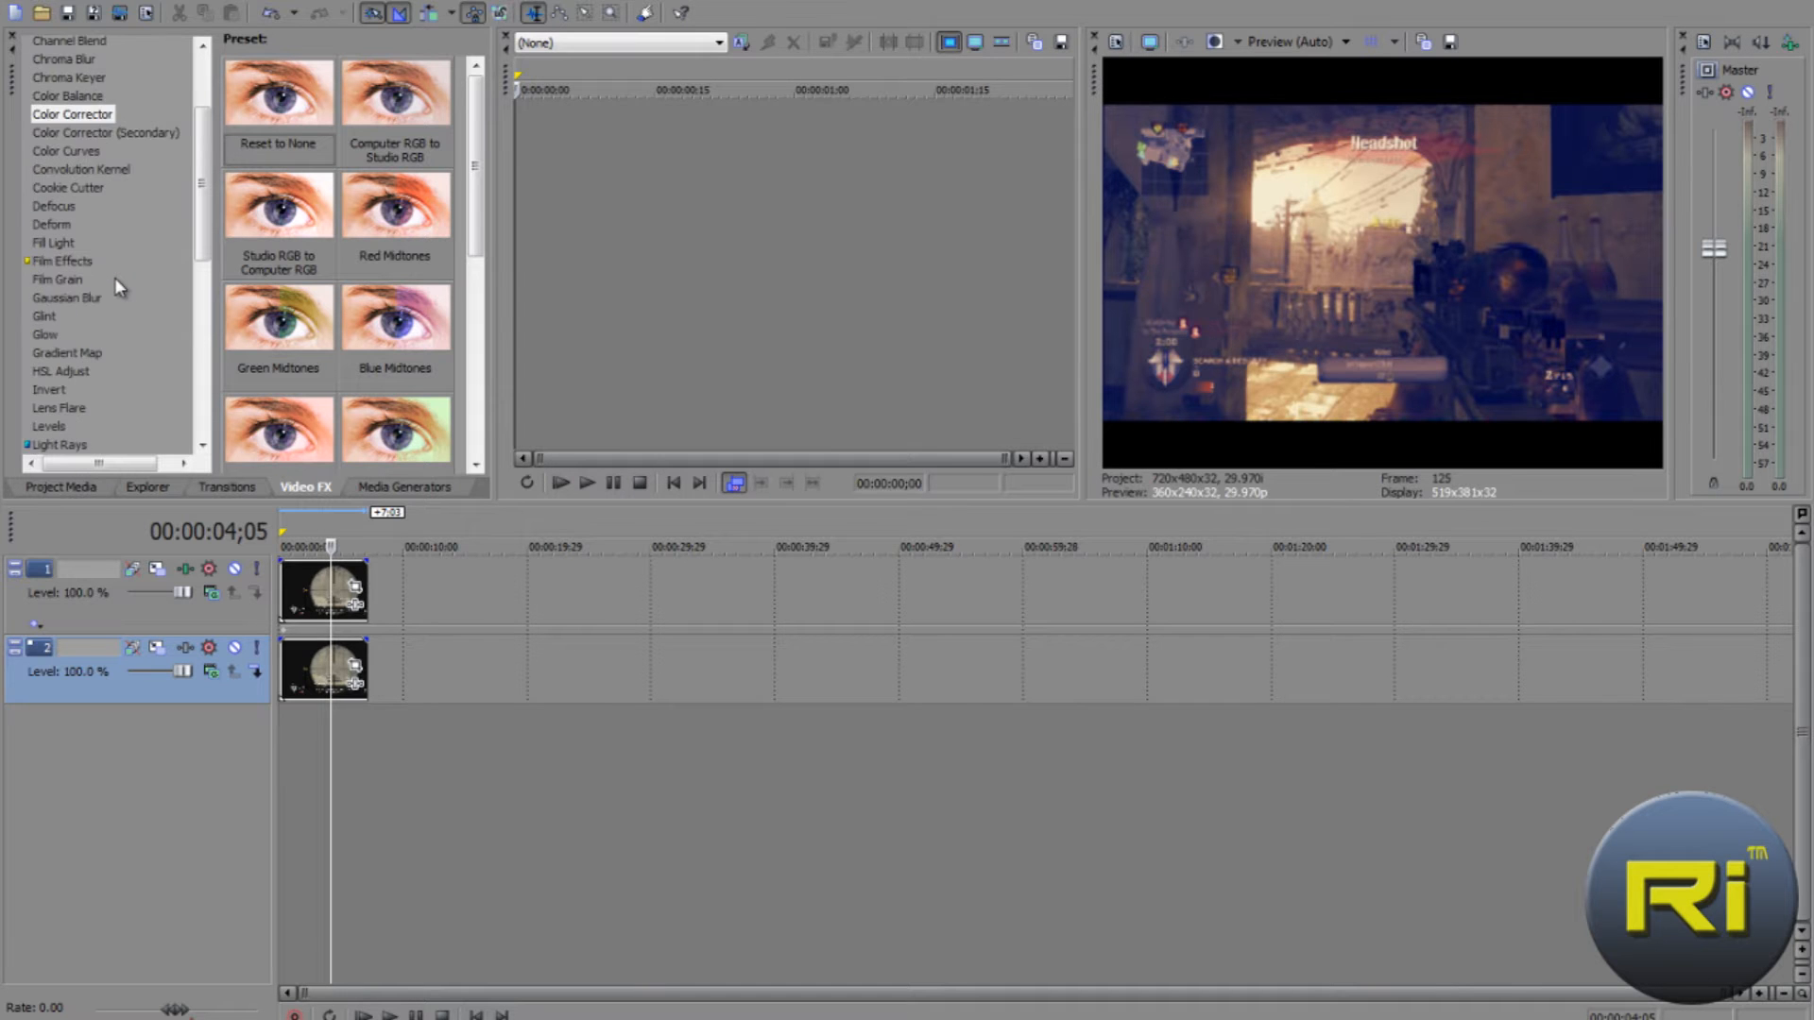
click(49, 275)
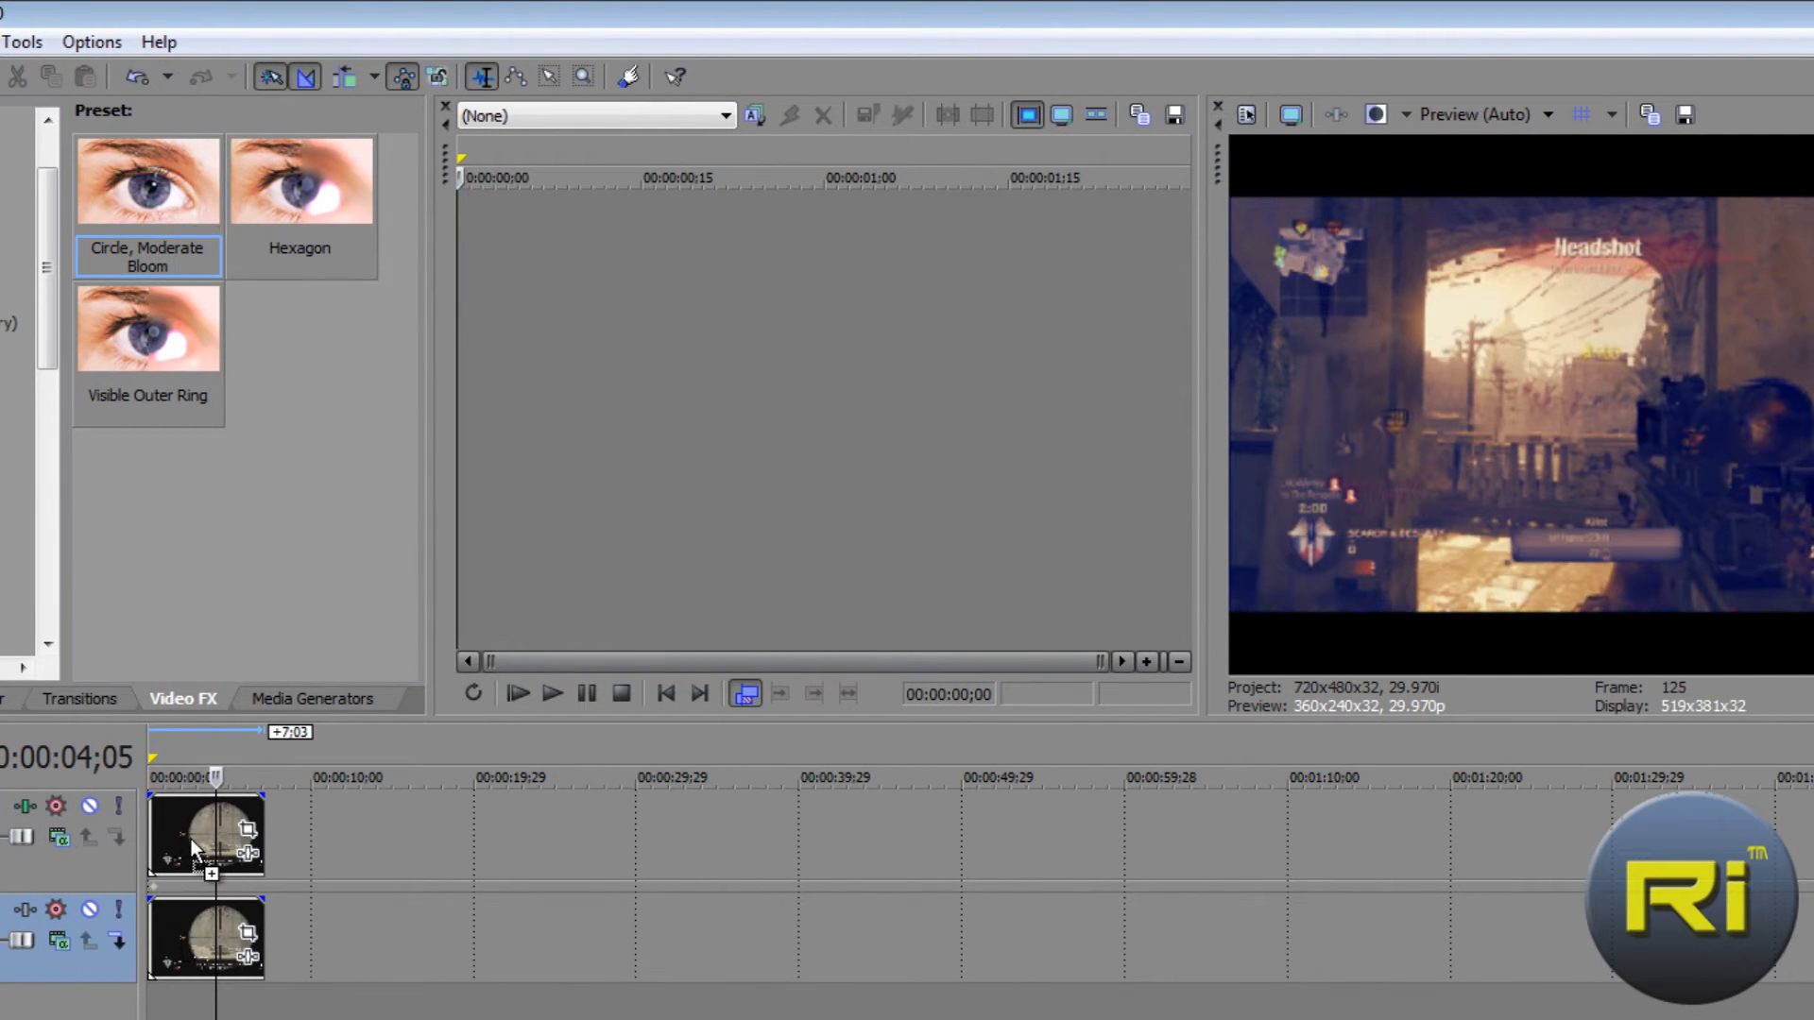
drag(196, 835, 149, 682)
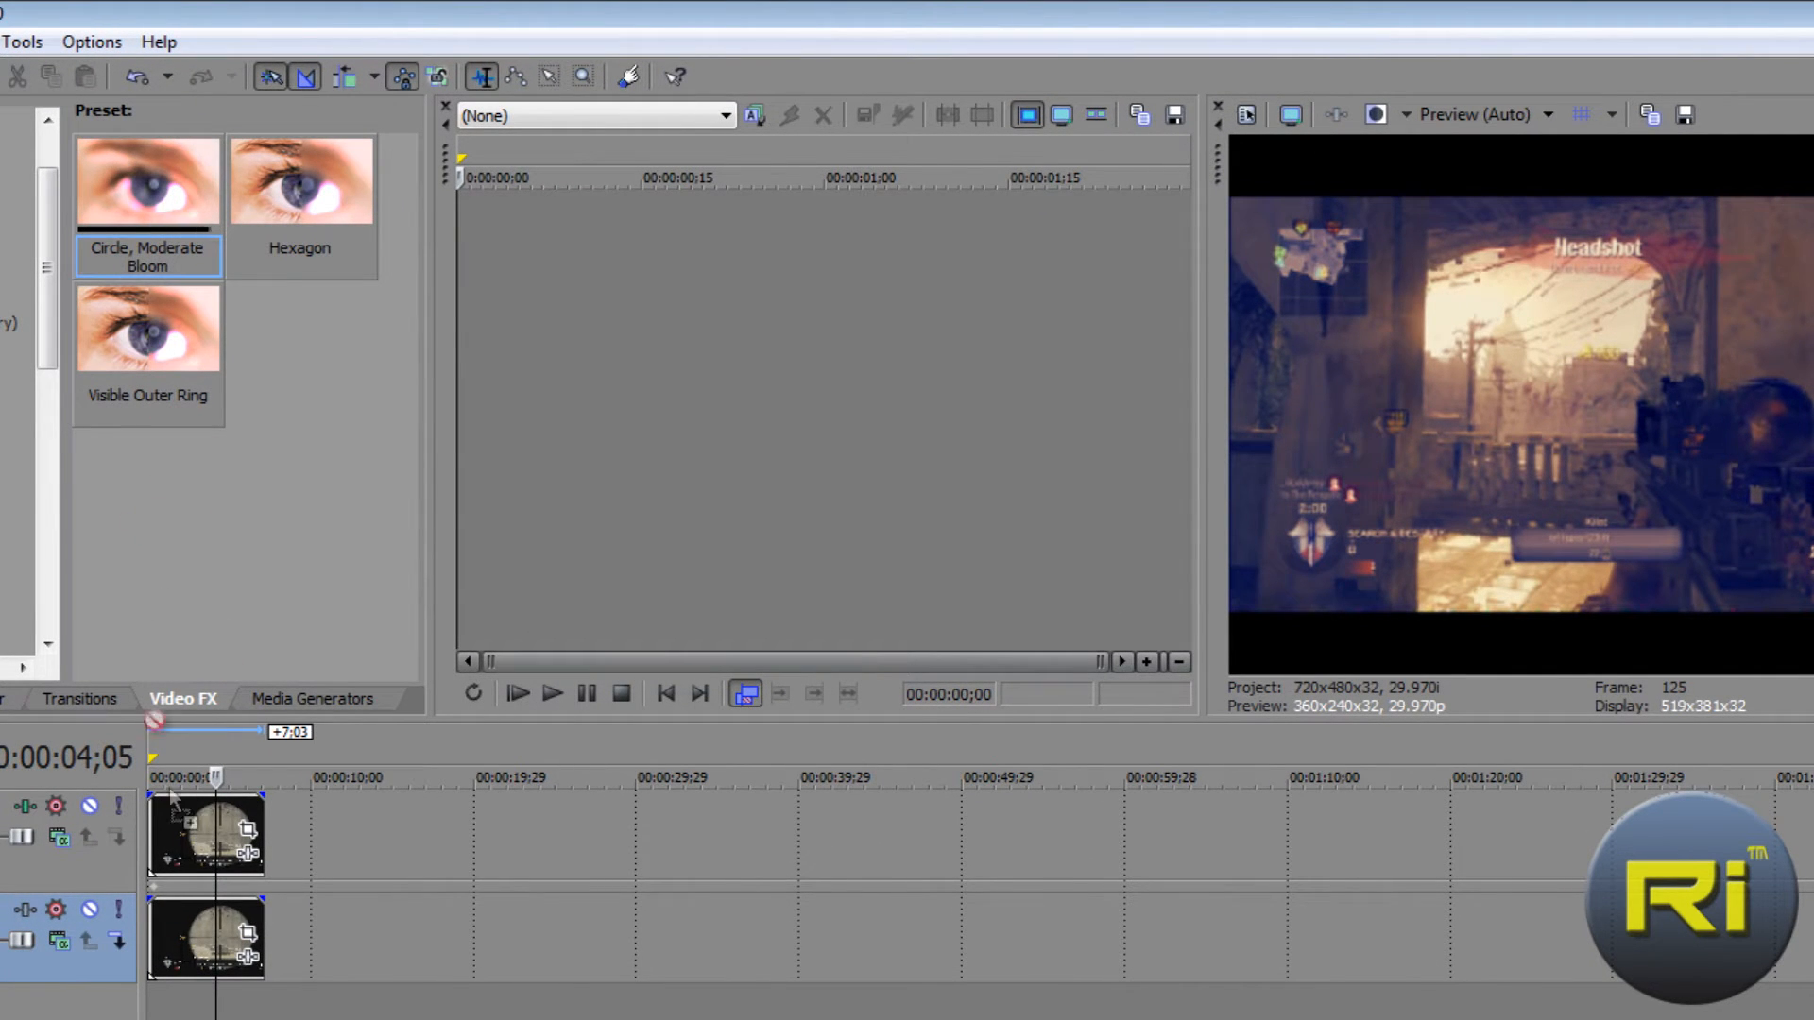
drag(91, 871, 90, 871)
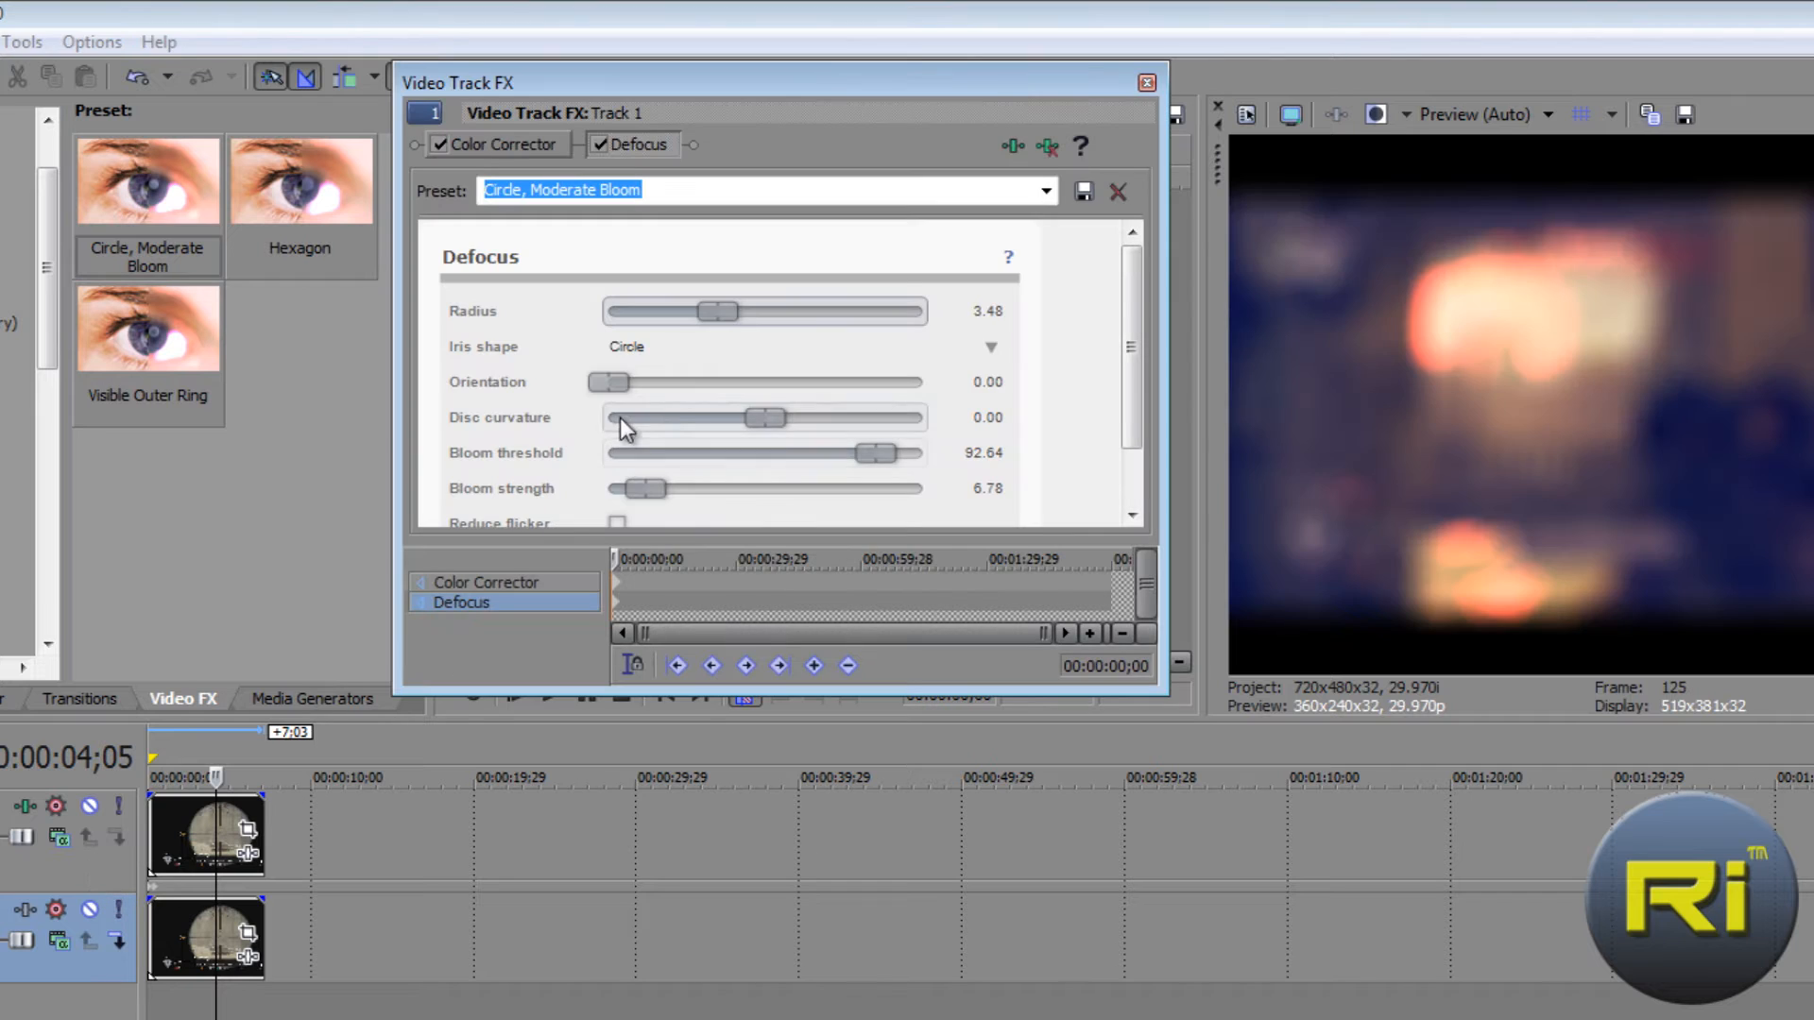
At the start of track 1, set the Defocus radius to 10.00, bloom threshold to 55.88 and bloom strength to 4.55.
mouse_move(722, 320)
mouse_down()
mouse_move(619, 312)
mouse_move(882, 301)
mouse_move(671, 300)
mouse_move(699, 298)
mouse_up()
drag(876, 452, 584, 437)
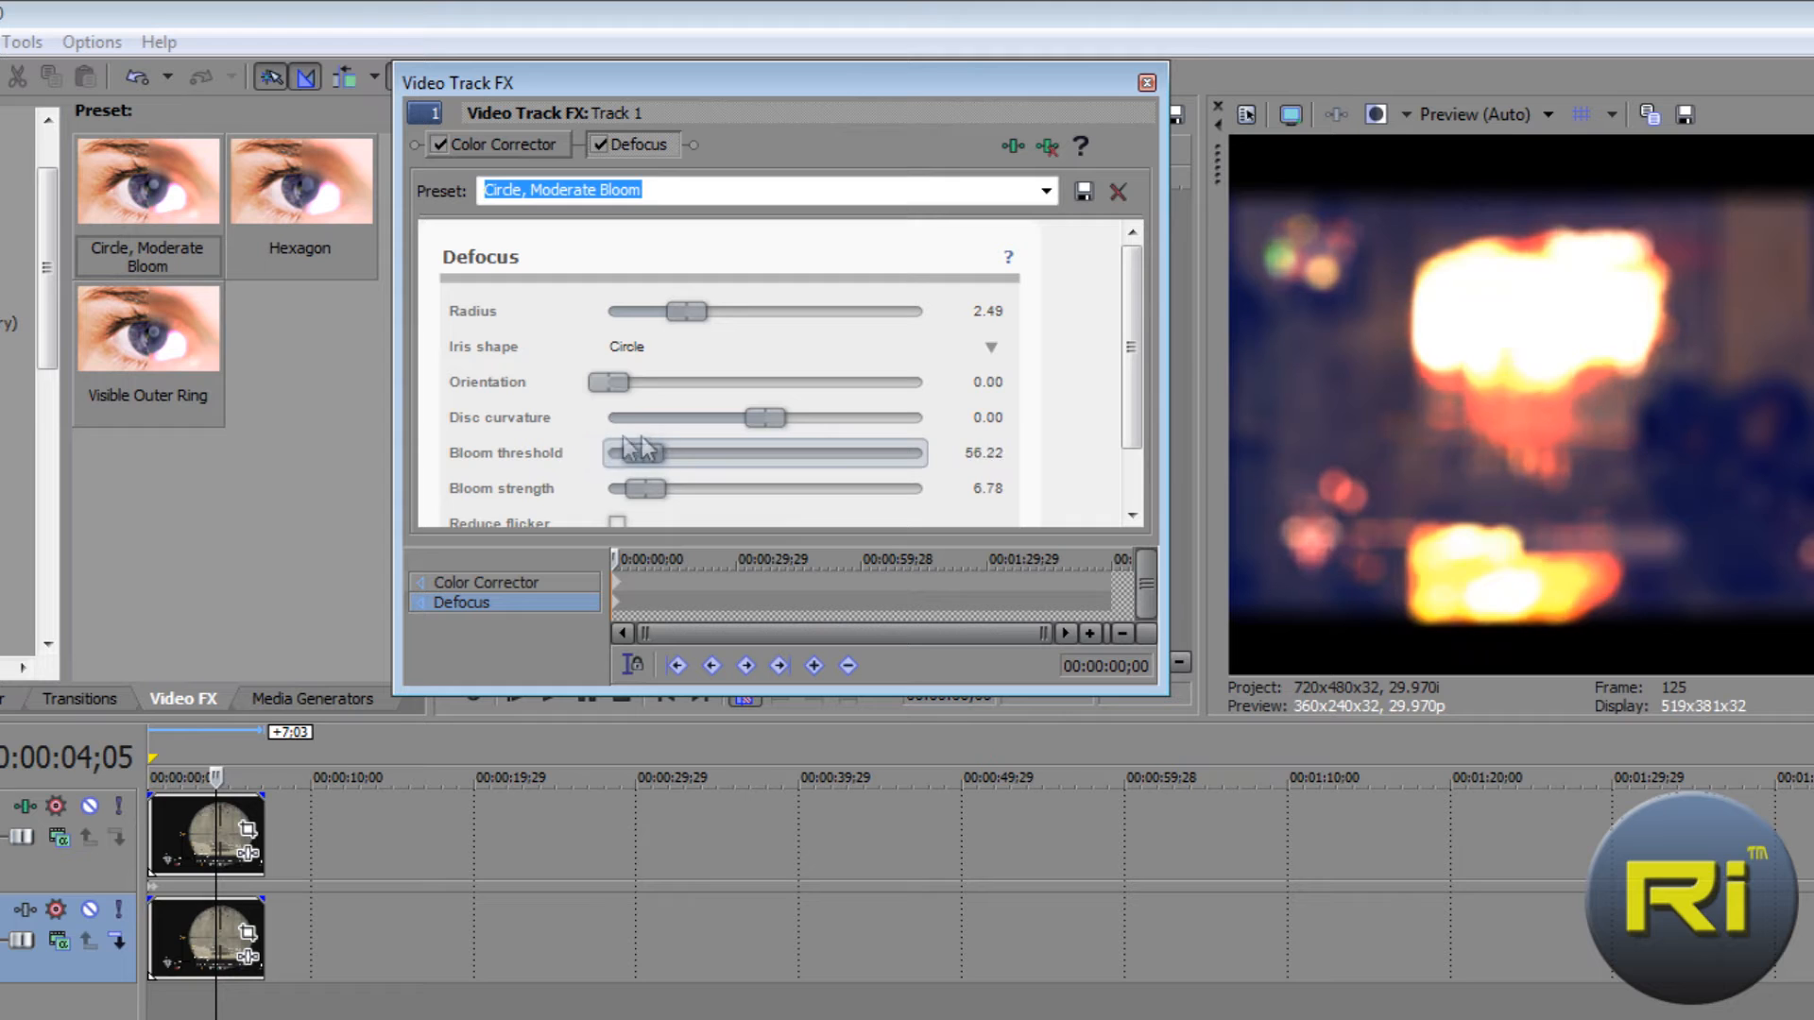
mouse_move(646, 489)
mouse_down()
mouse_move(667, 494)
mouse_move(595, 491)
mouse_move(605, 444)
mouse_move(642, 436)
mouse_move(659, 490)
mouse_move(1073, 490)
mouse_move(643, 477)
mouse_move(769, 453)
mouse_move(601, 484)
mouse_move(636, 468)
mouse_up()
mouse_move(607, 382)
mouse_down()
mouse_move(968, 373)
mouse_move(631, 381)
mouse_up()
drag(687, 311, 1004, 303)
key(space)
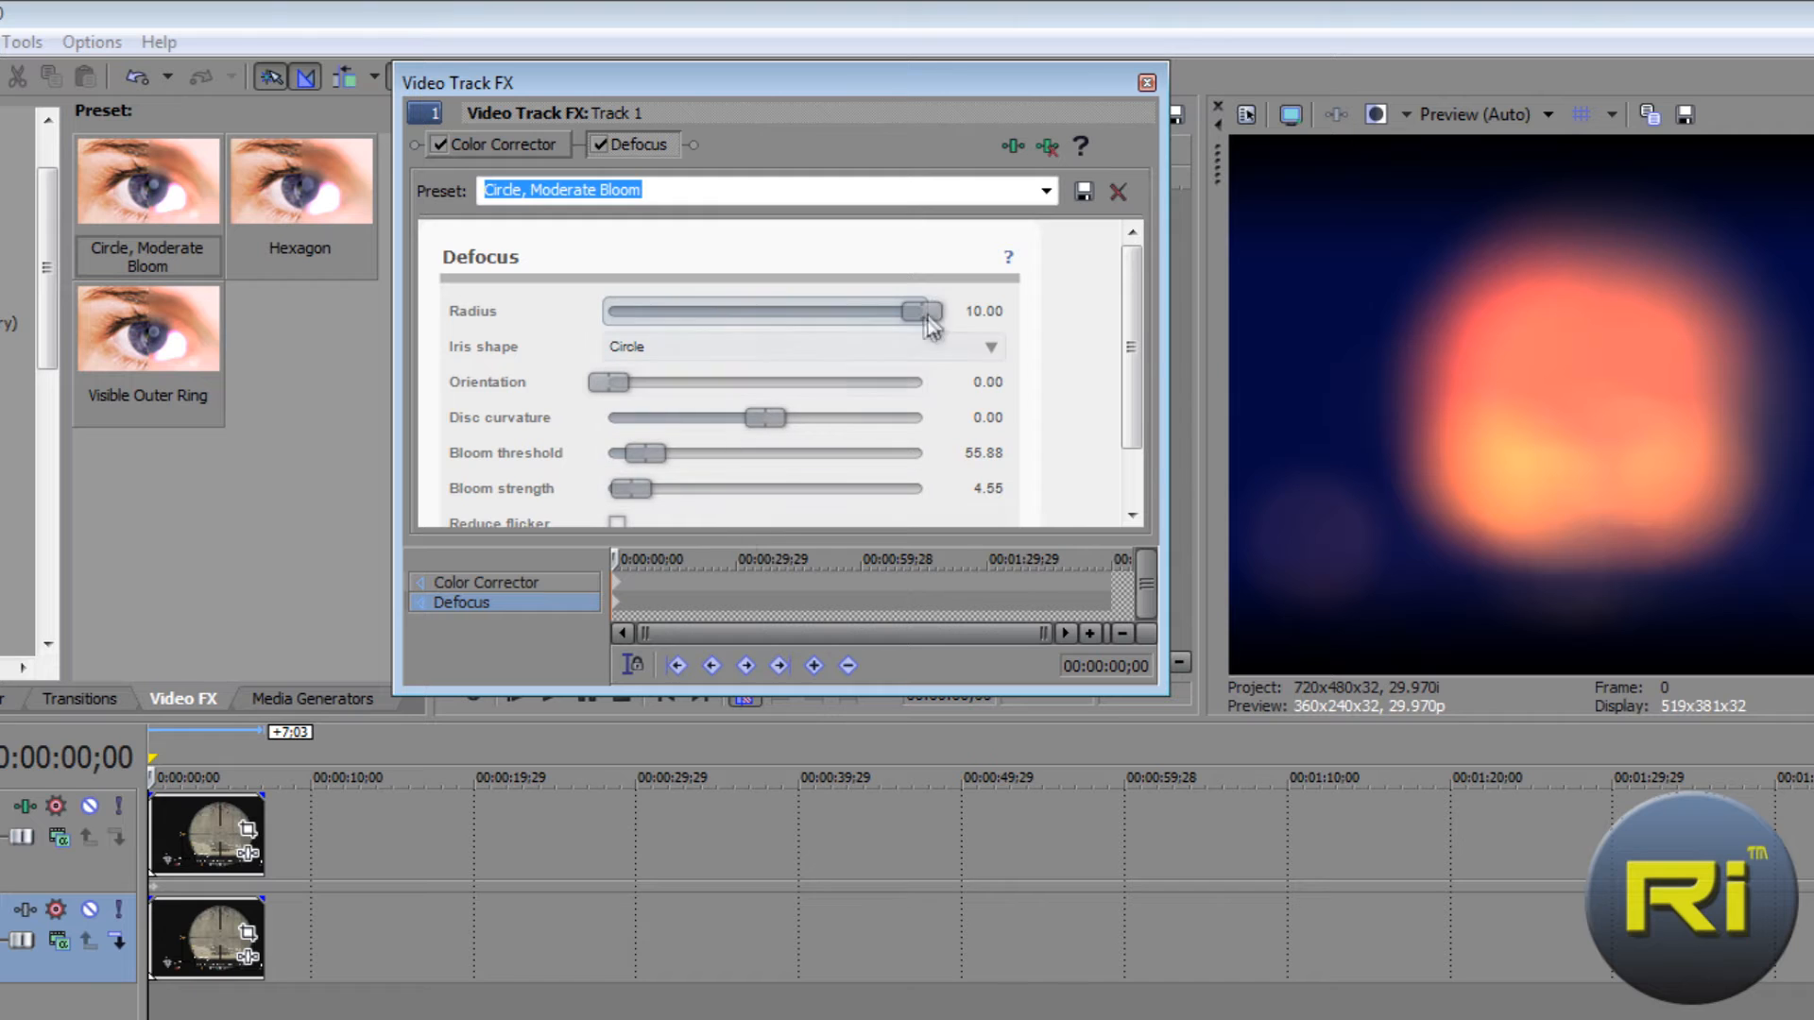
At 00:00:01;21, set the Defocus radius to 0.23 and bloom threshold to 91.40, and lower the bloom strength and disc curvature.
mouse_move(632, 558)
mouse_down()
mouse_move(721, 548)
mouse_move(618, 559)
mouse_up()
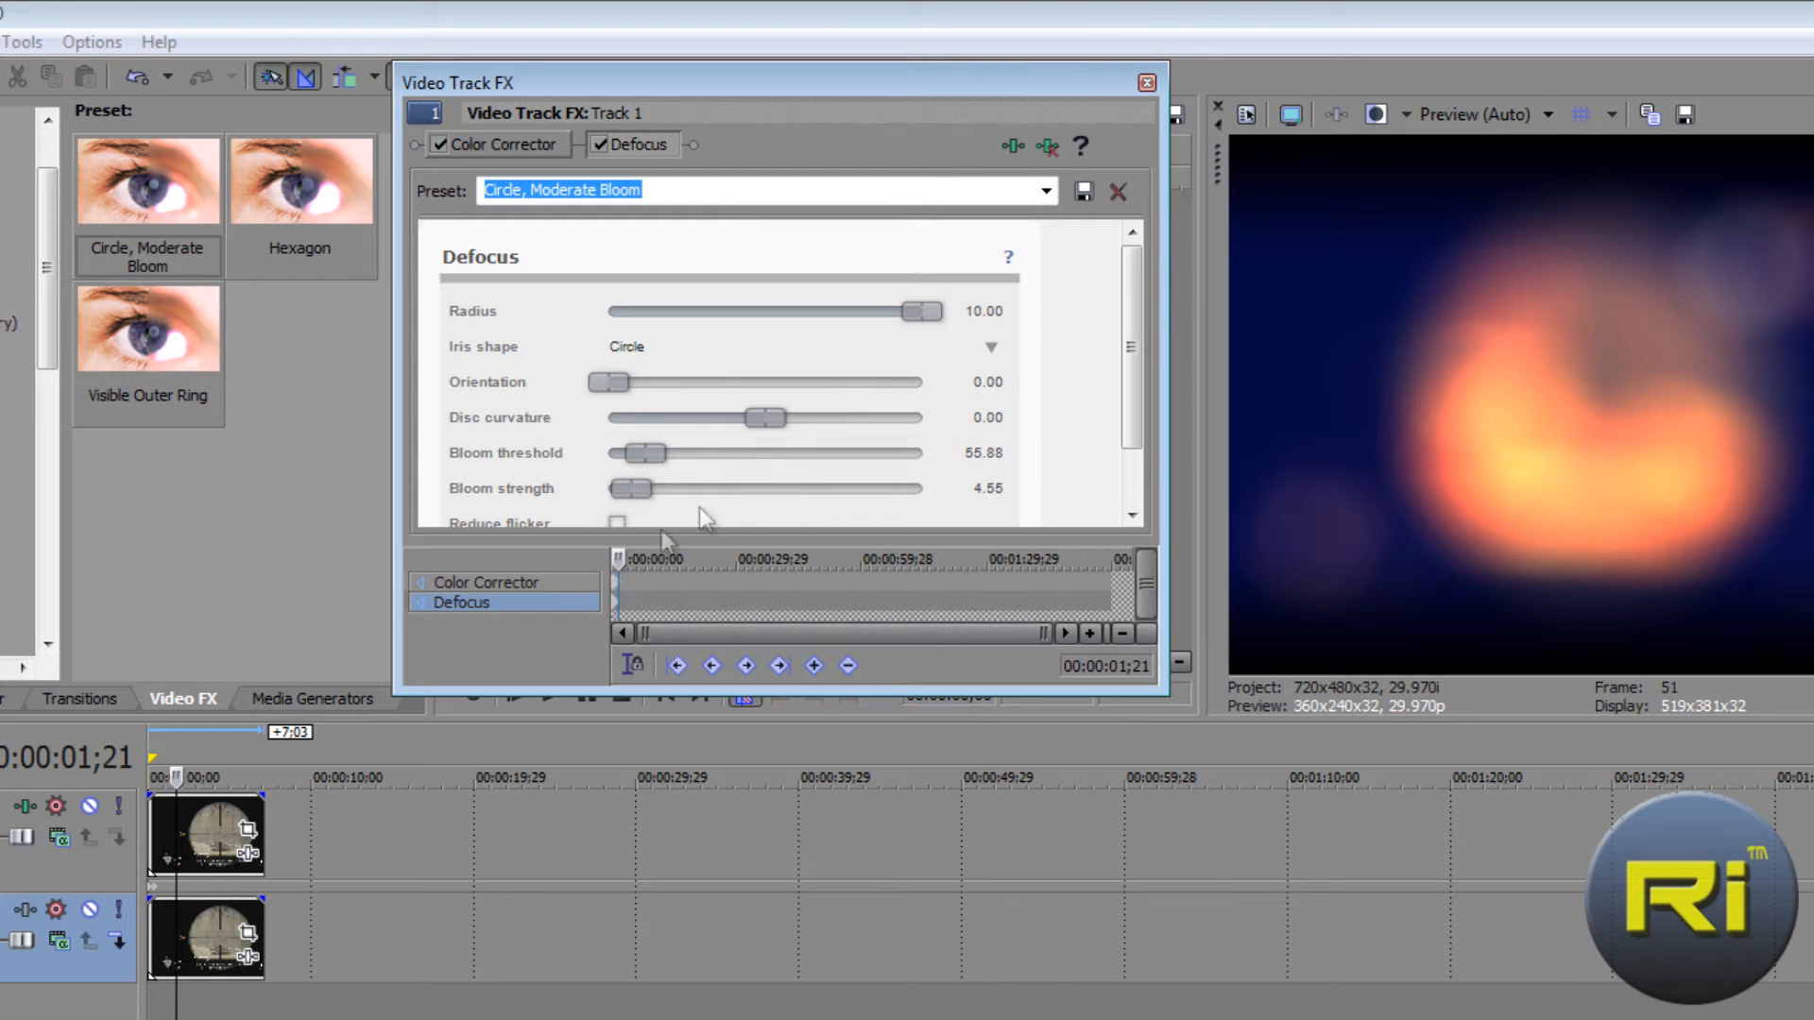
drag(922, 311, 618, 295)
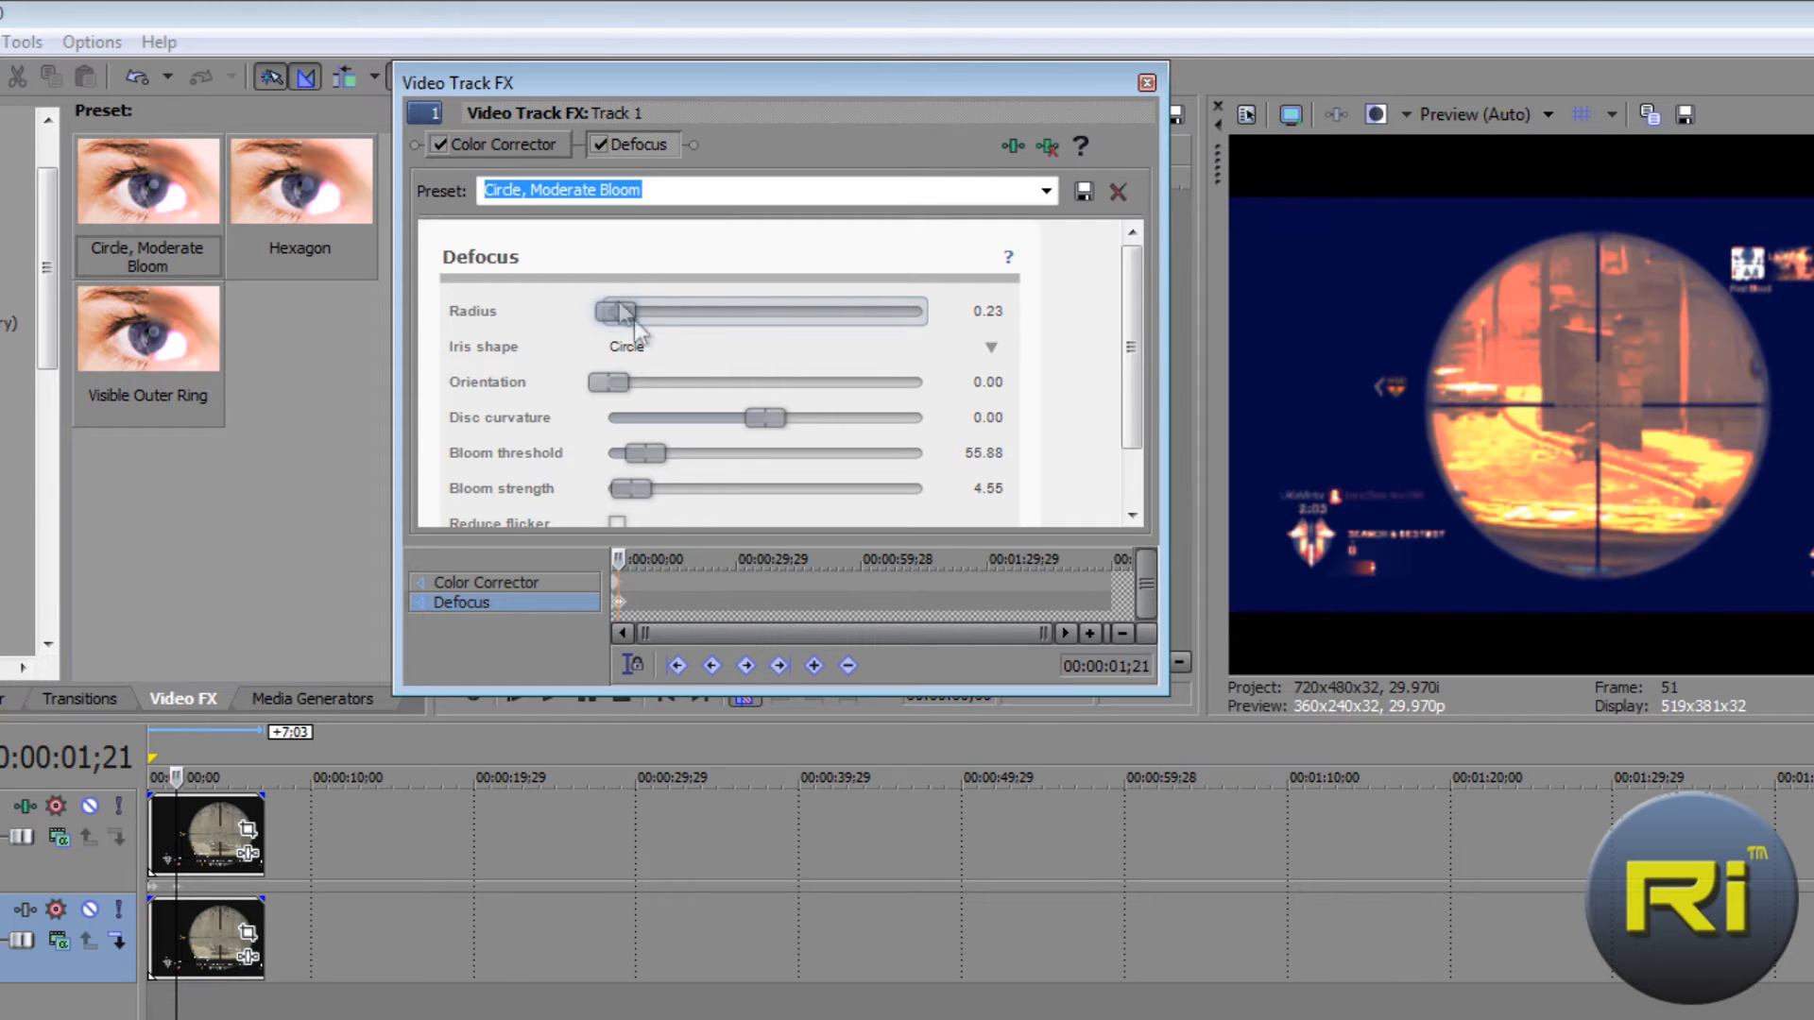
drag(648, 456, 918, 448)
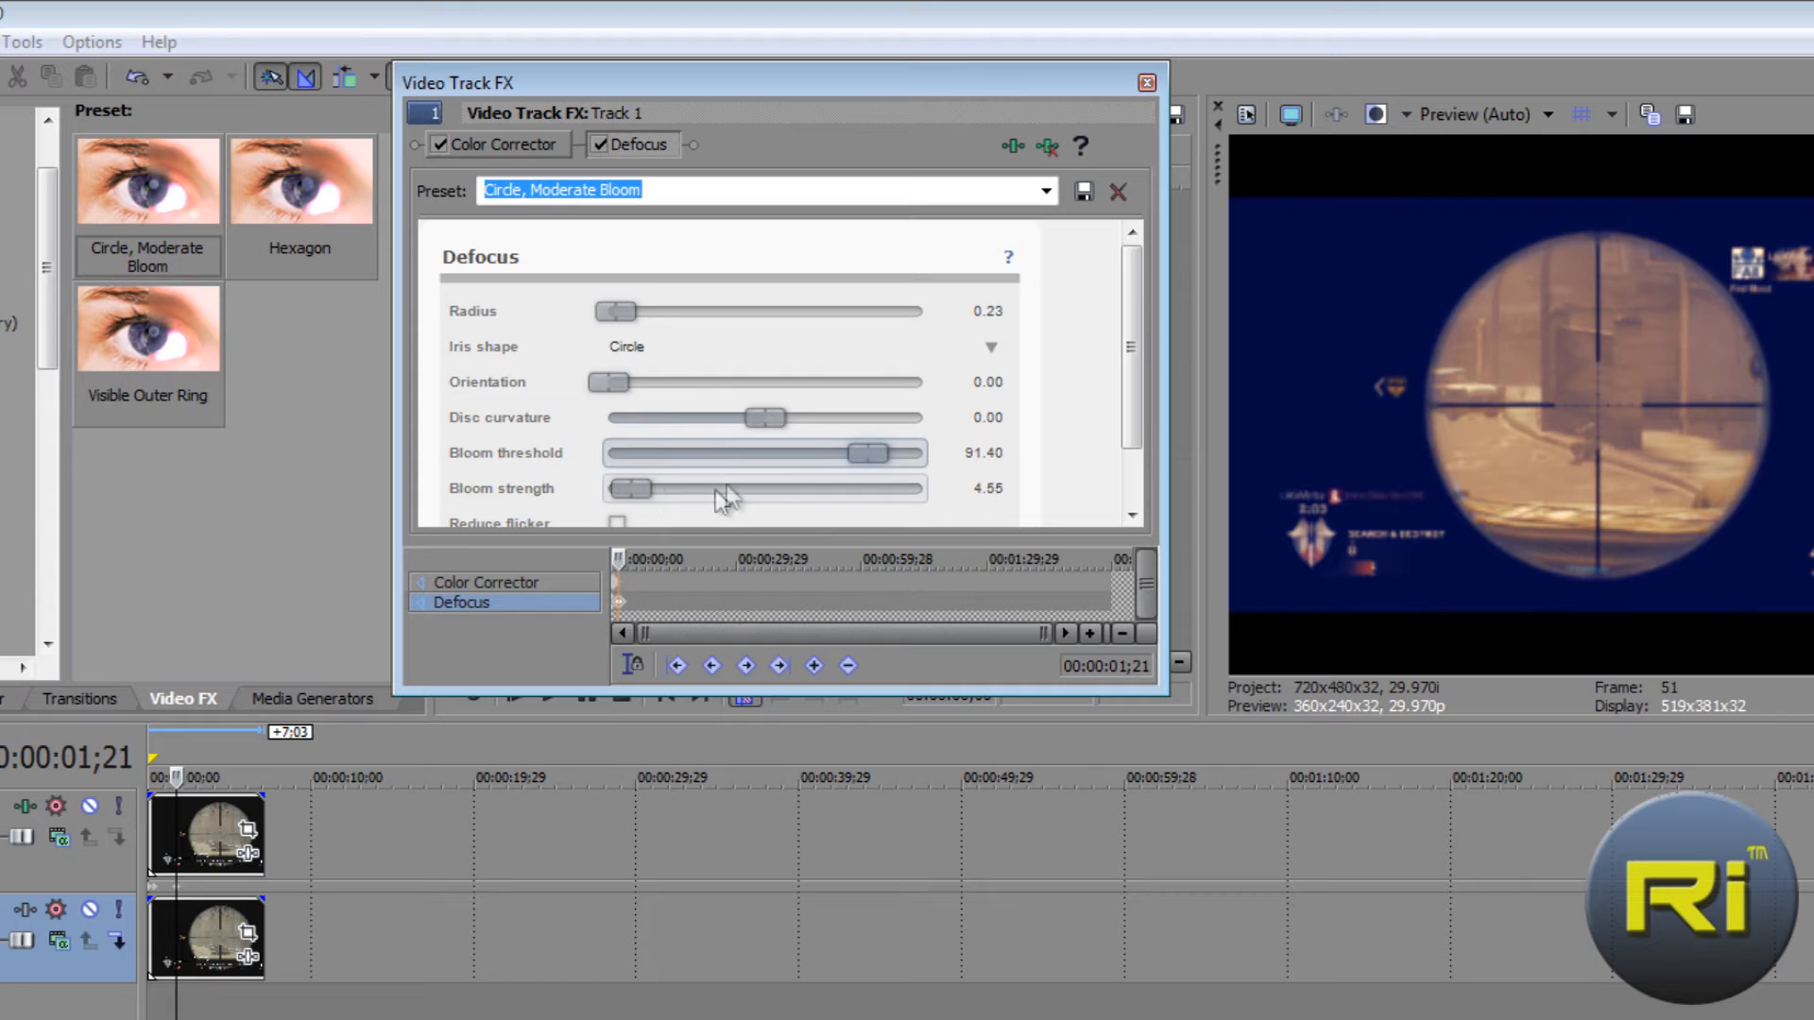
drag(627, 491, 506, 485)
drag(752, 419, 594, 419)
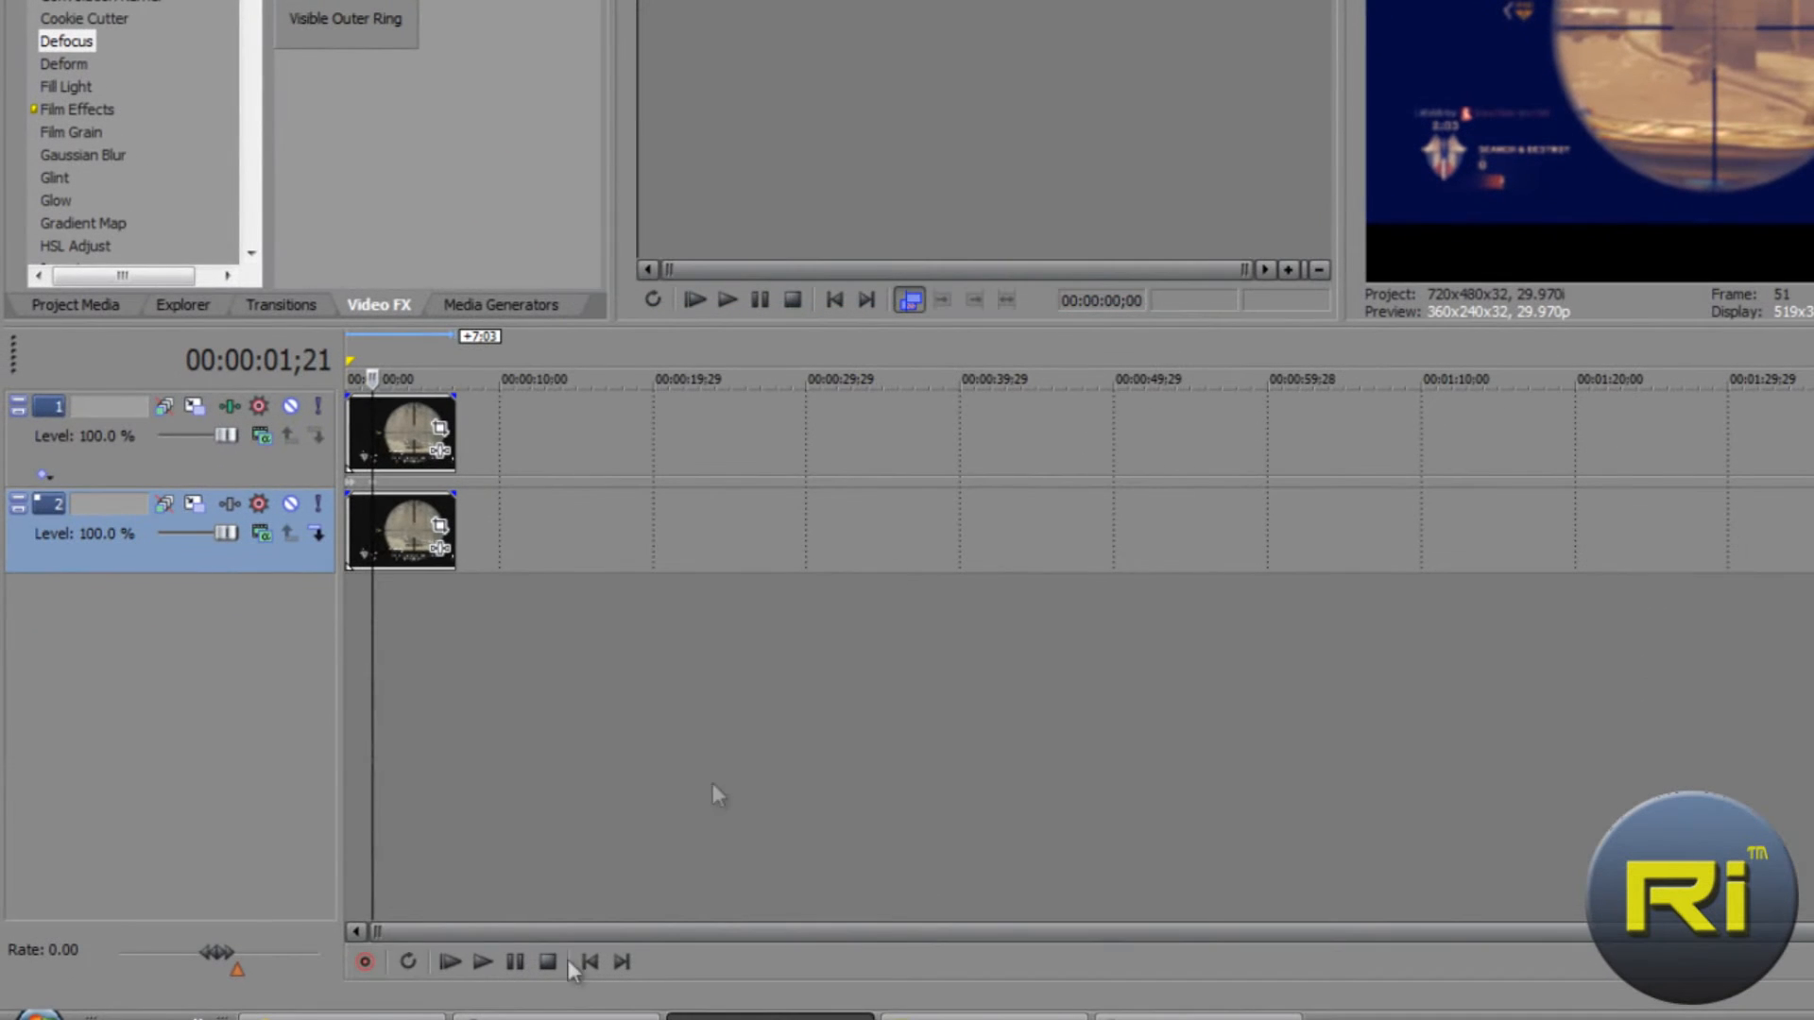
Play the opening of the clip to review the defocus transition.
click(450, 961)
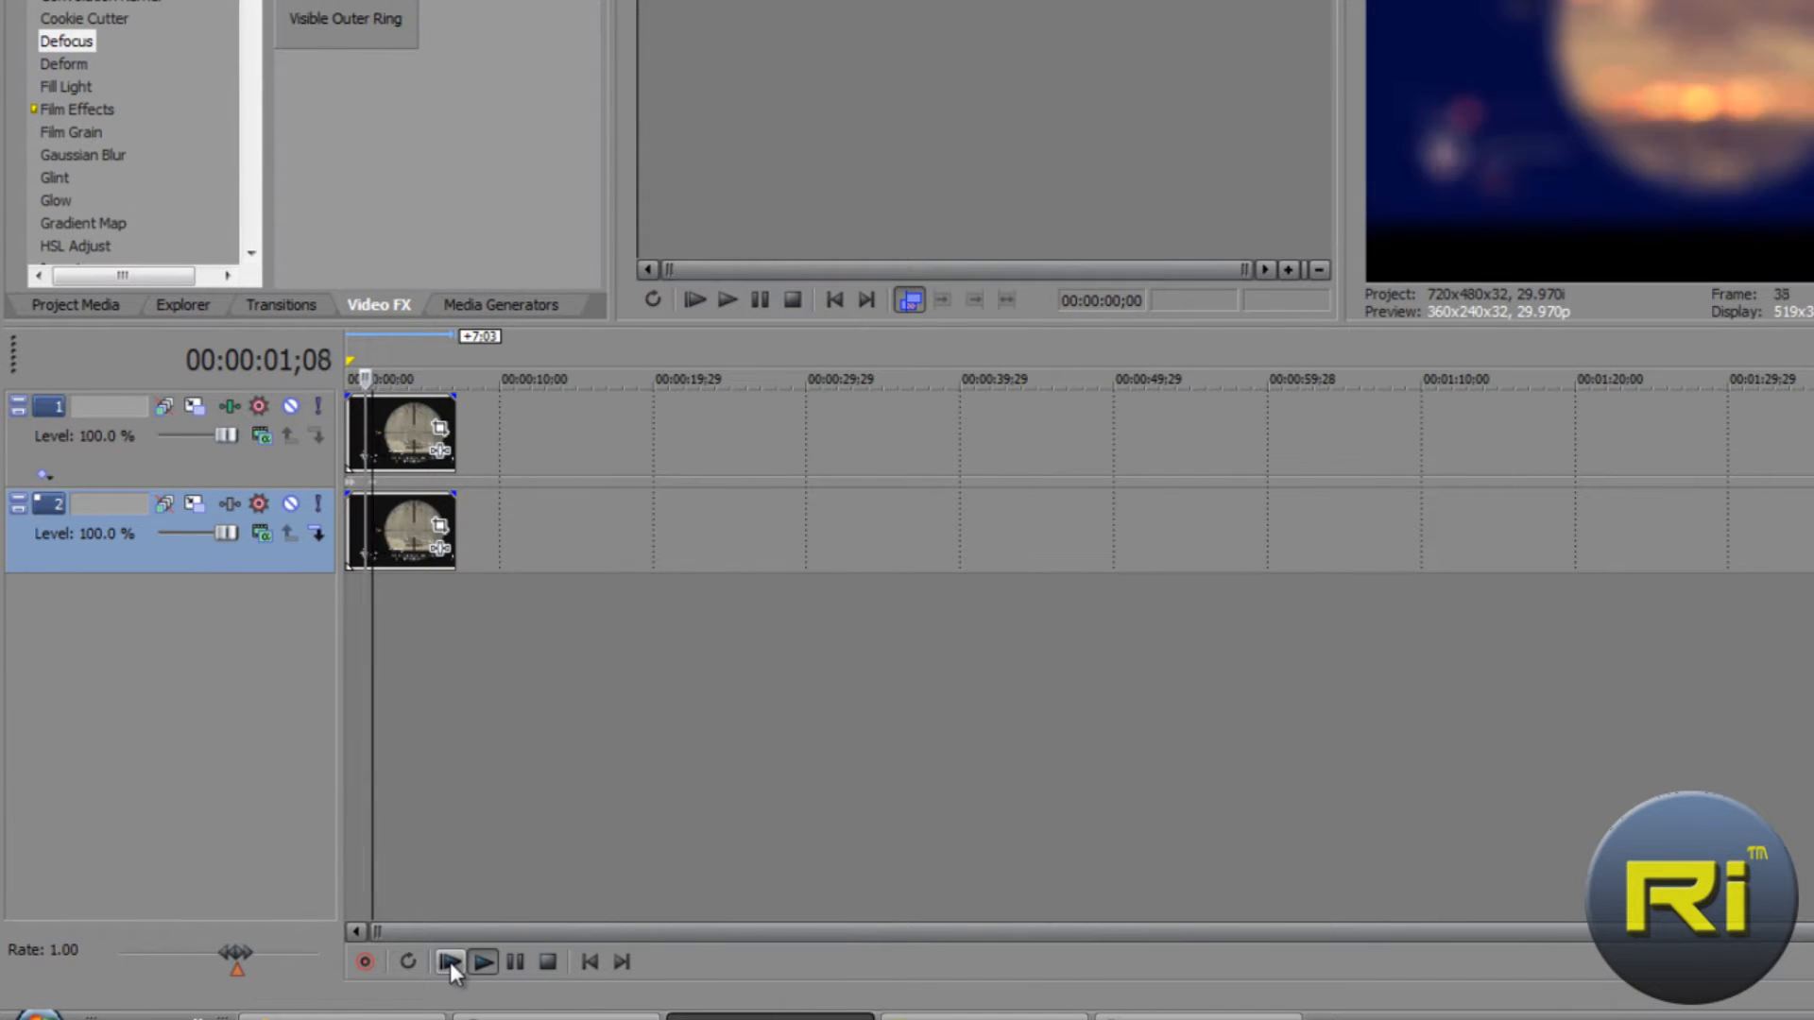
click(514, 962)
click(349, 621)
key(space)
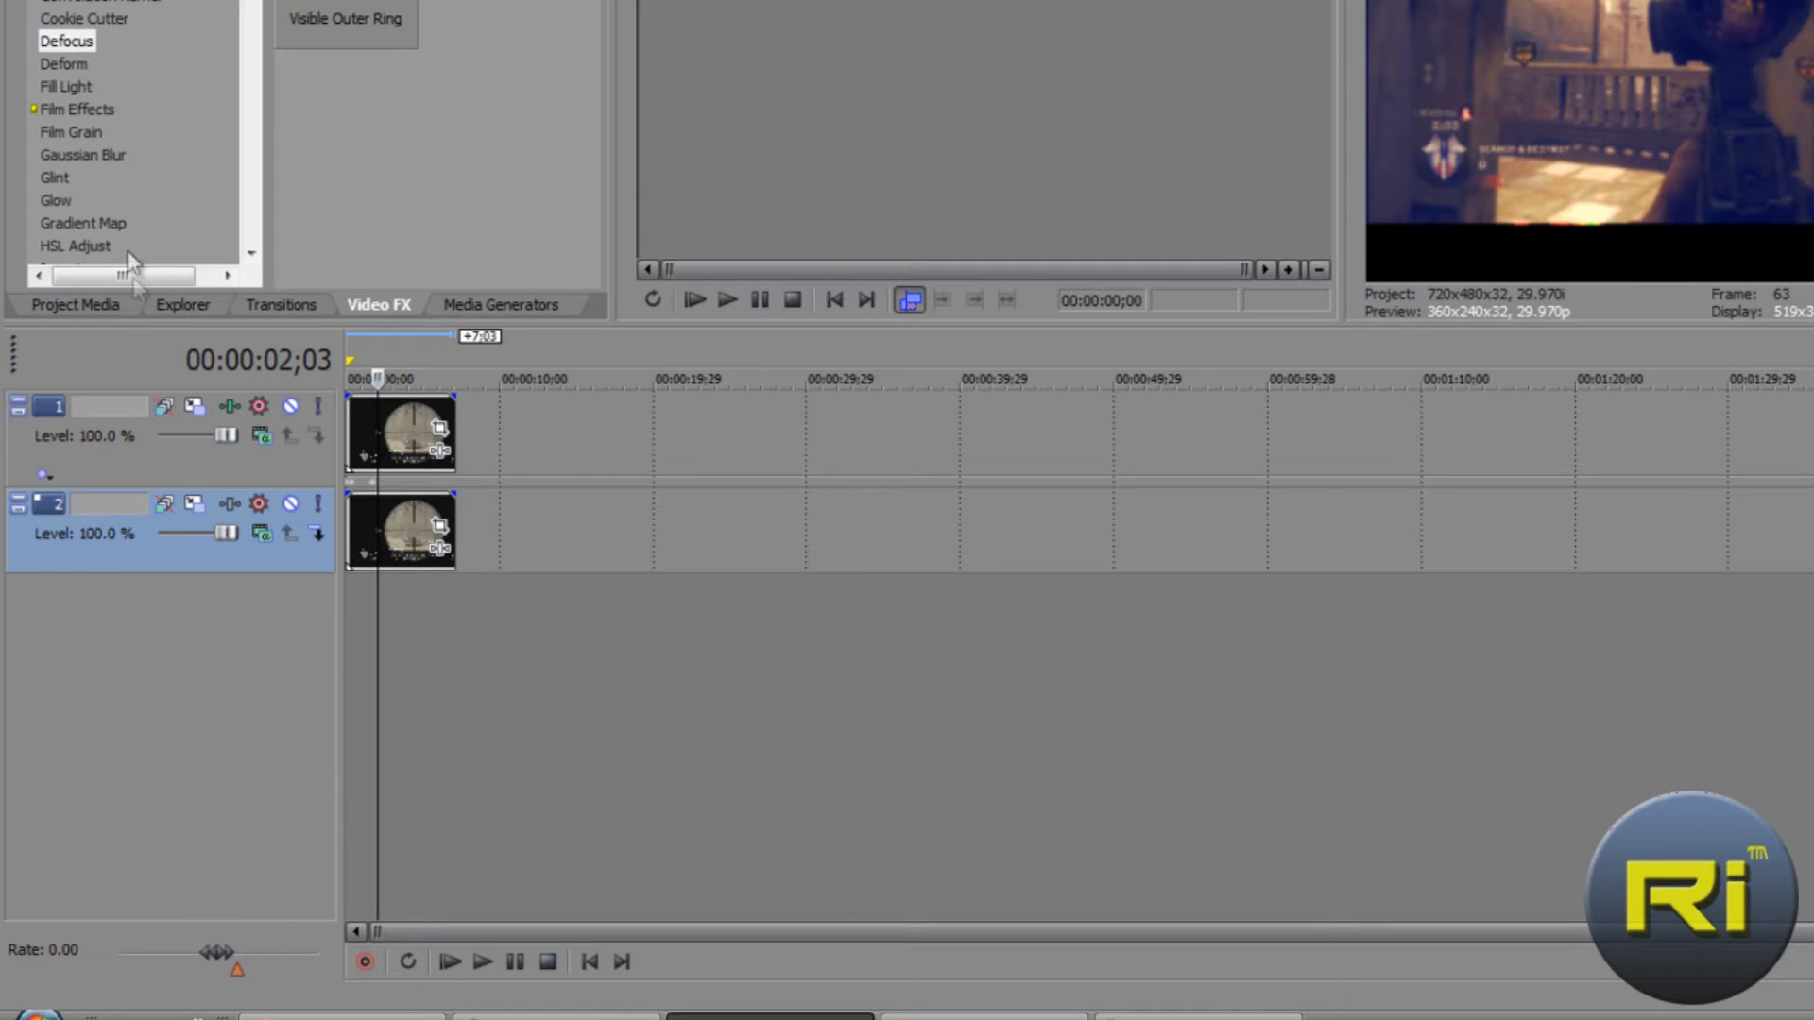
Browse the video effects and apply the Glint effect's Sparkle preset to track 1.
click(65, 87)
click(68, 110)
click(72, 132)
click(72, 155)
click(59, 179)
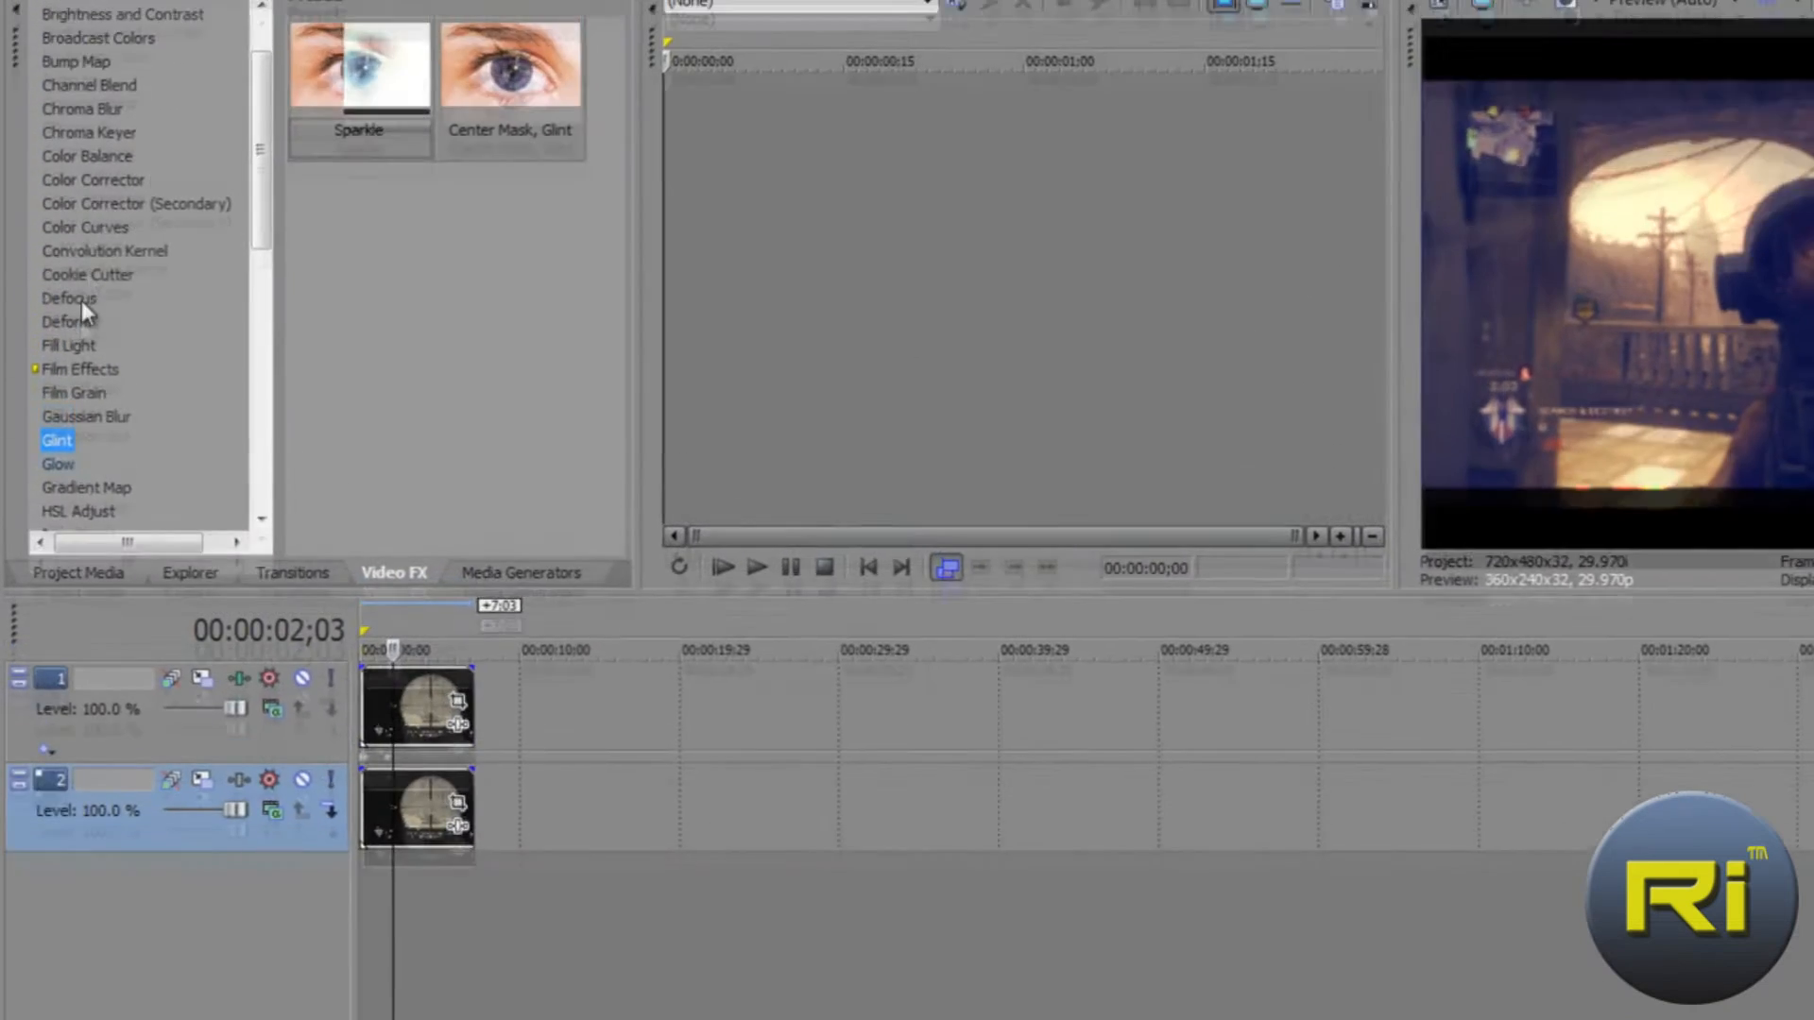
click(74, 40)
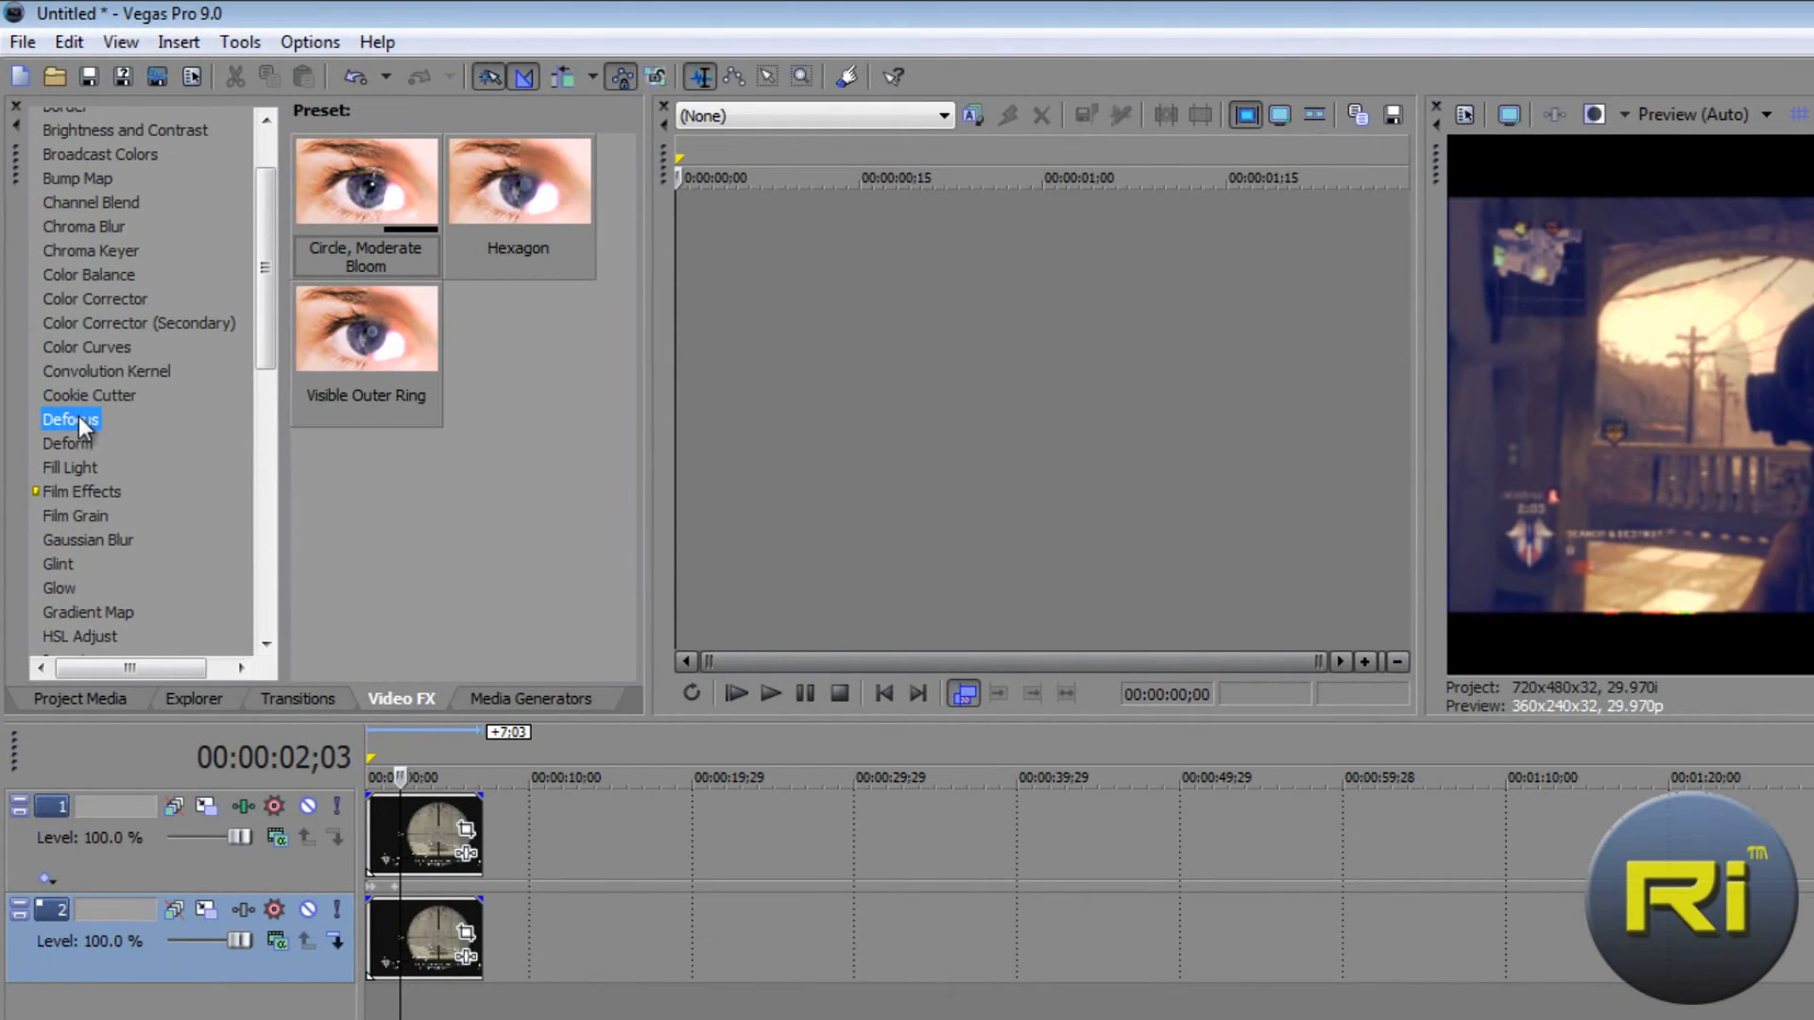
click(64, 563)
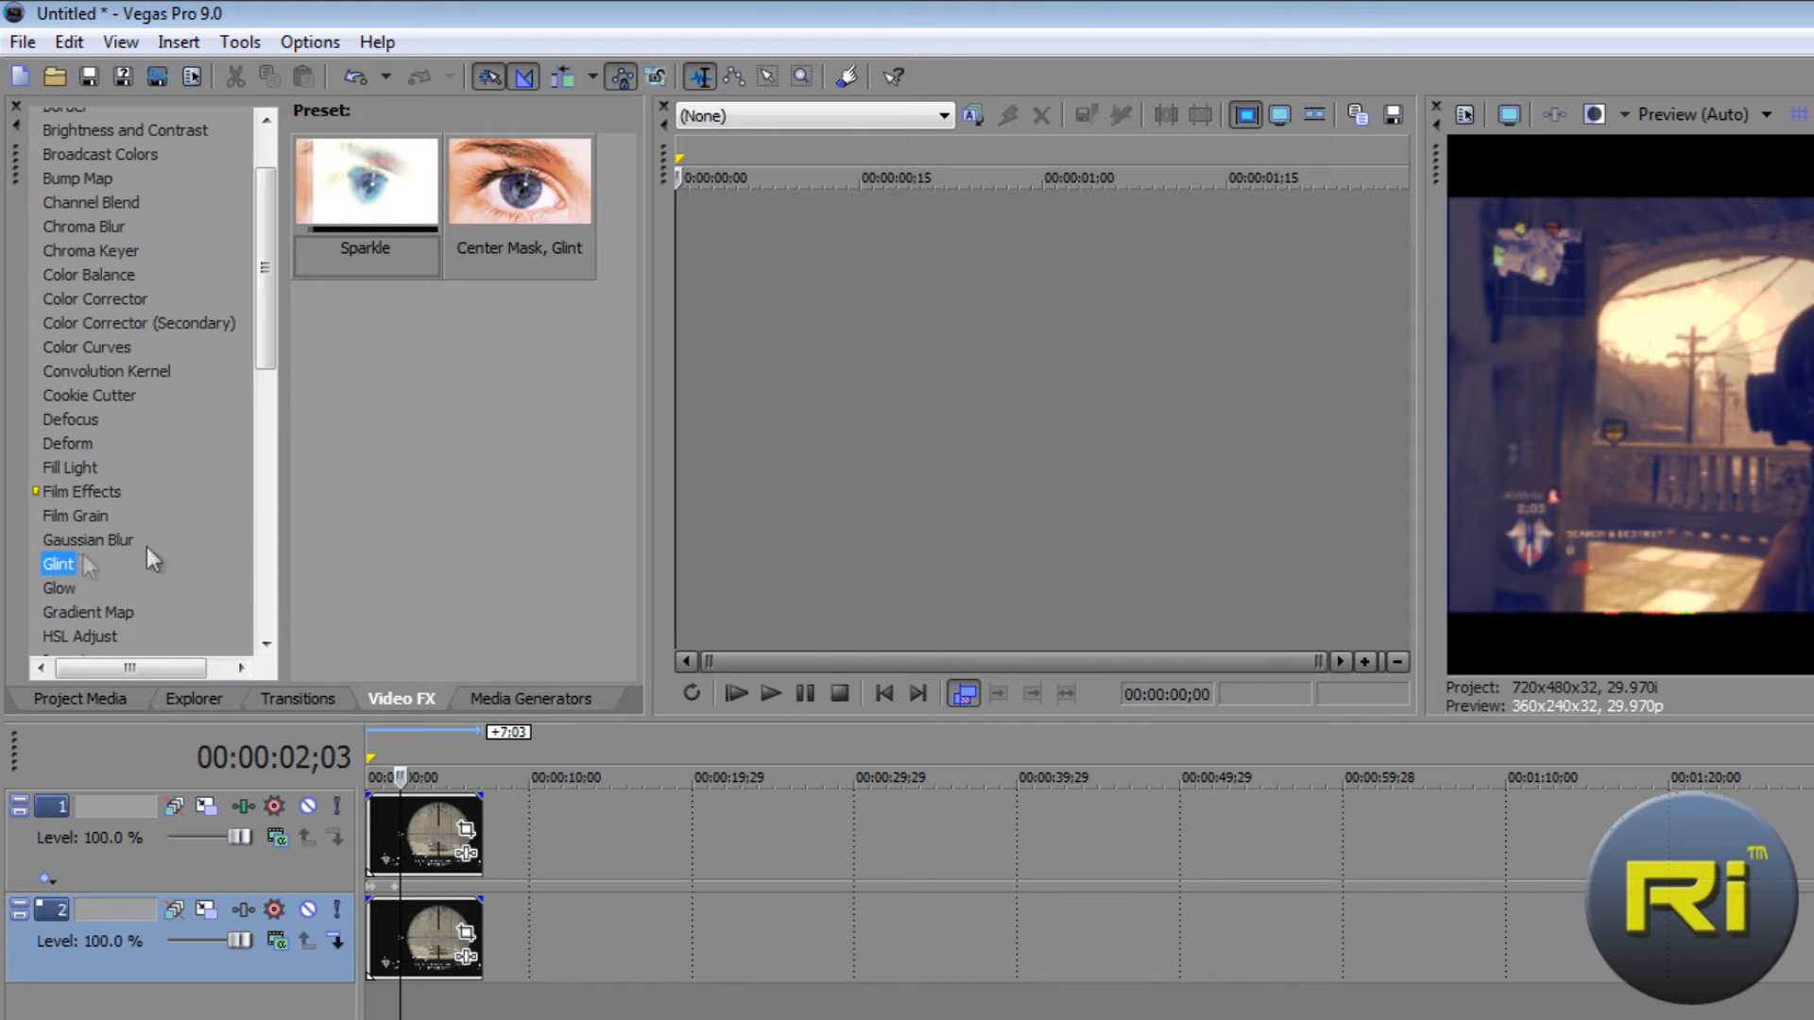
drag(369, 256, 318, 854)
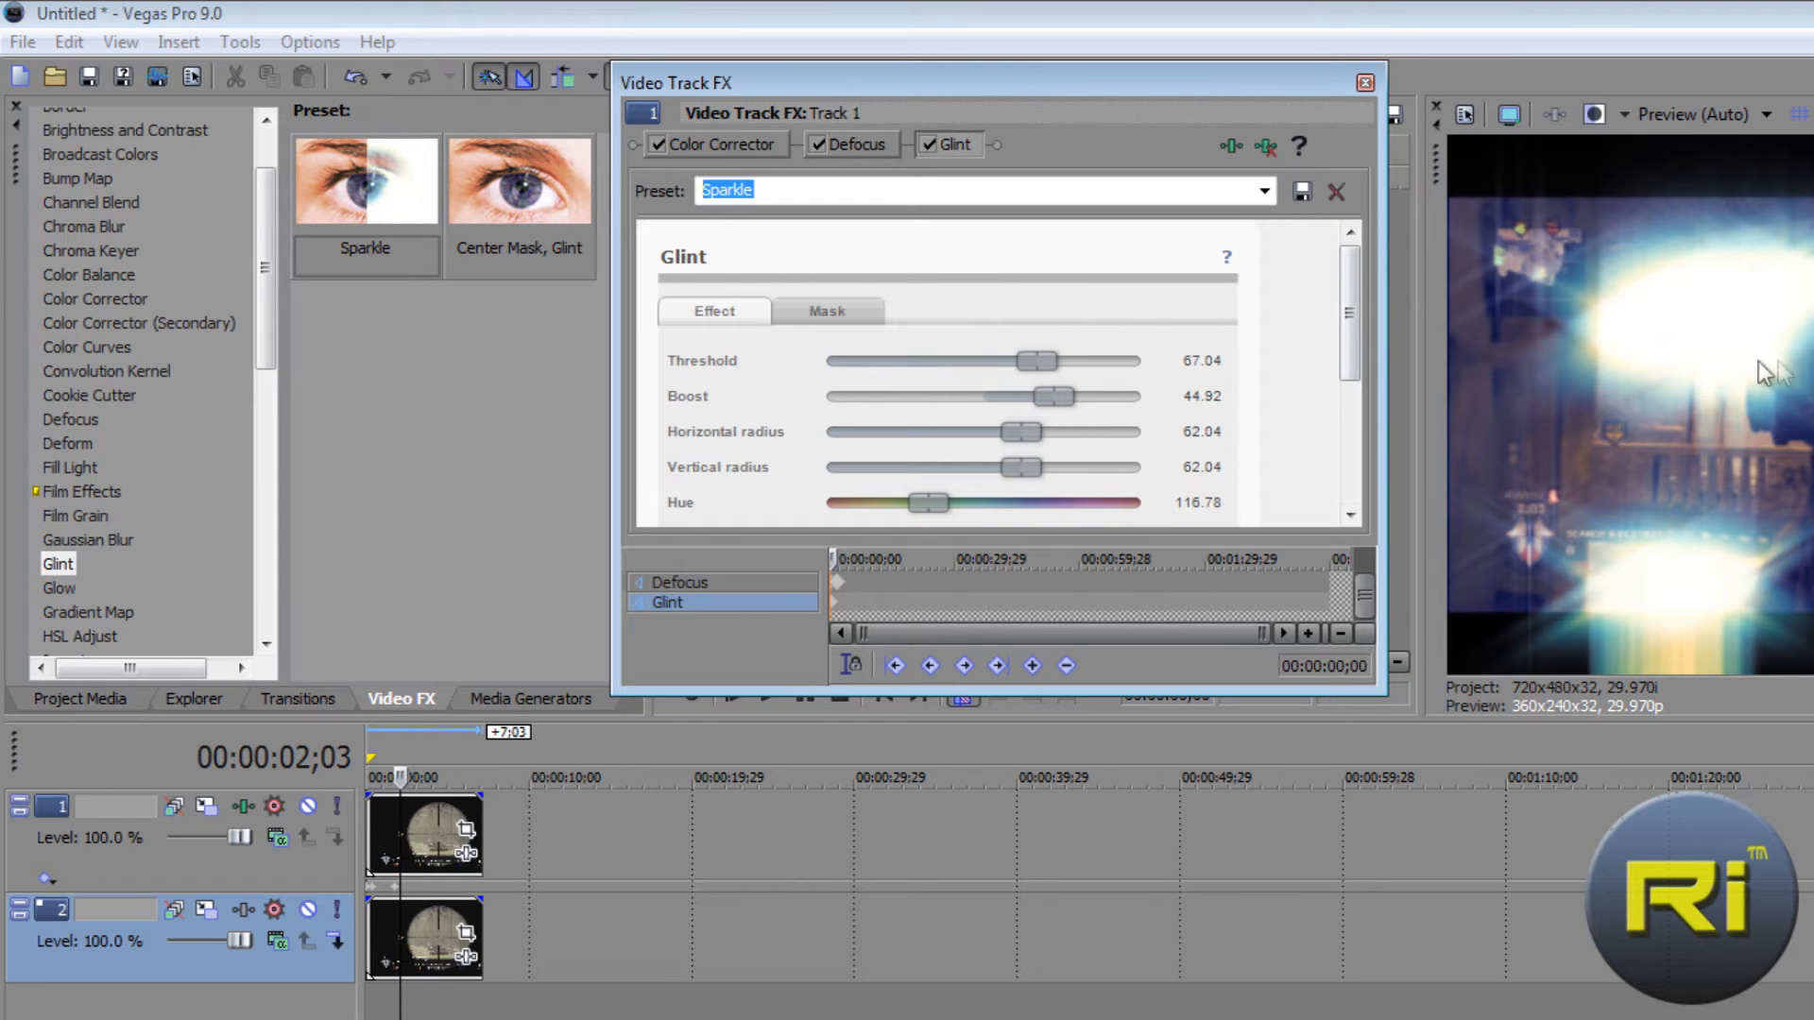
Set the Glint threshold to 95.10, boost to 52.16, horizontal radius to 36.25 and vertical radius to 100.00.
drag(1040, 363, 1077, 430)
drag(1105, 368, 1062, 393)
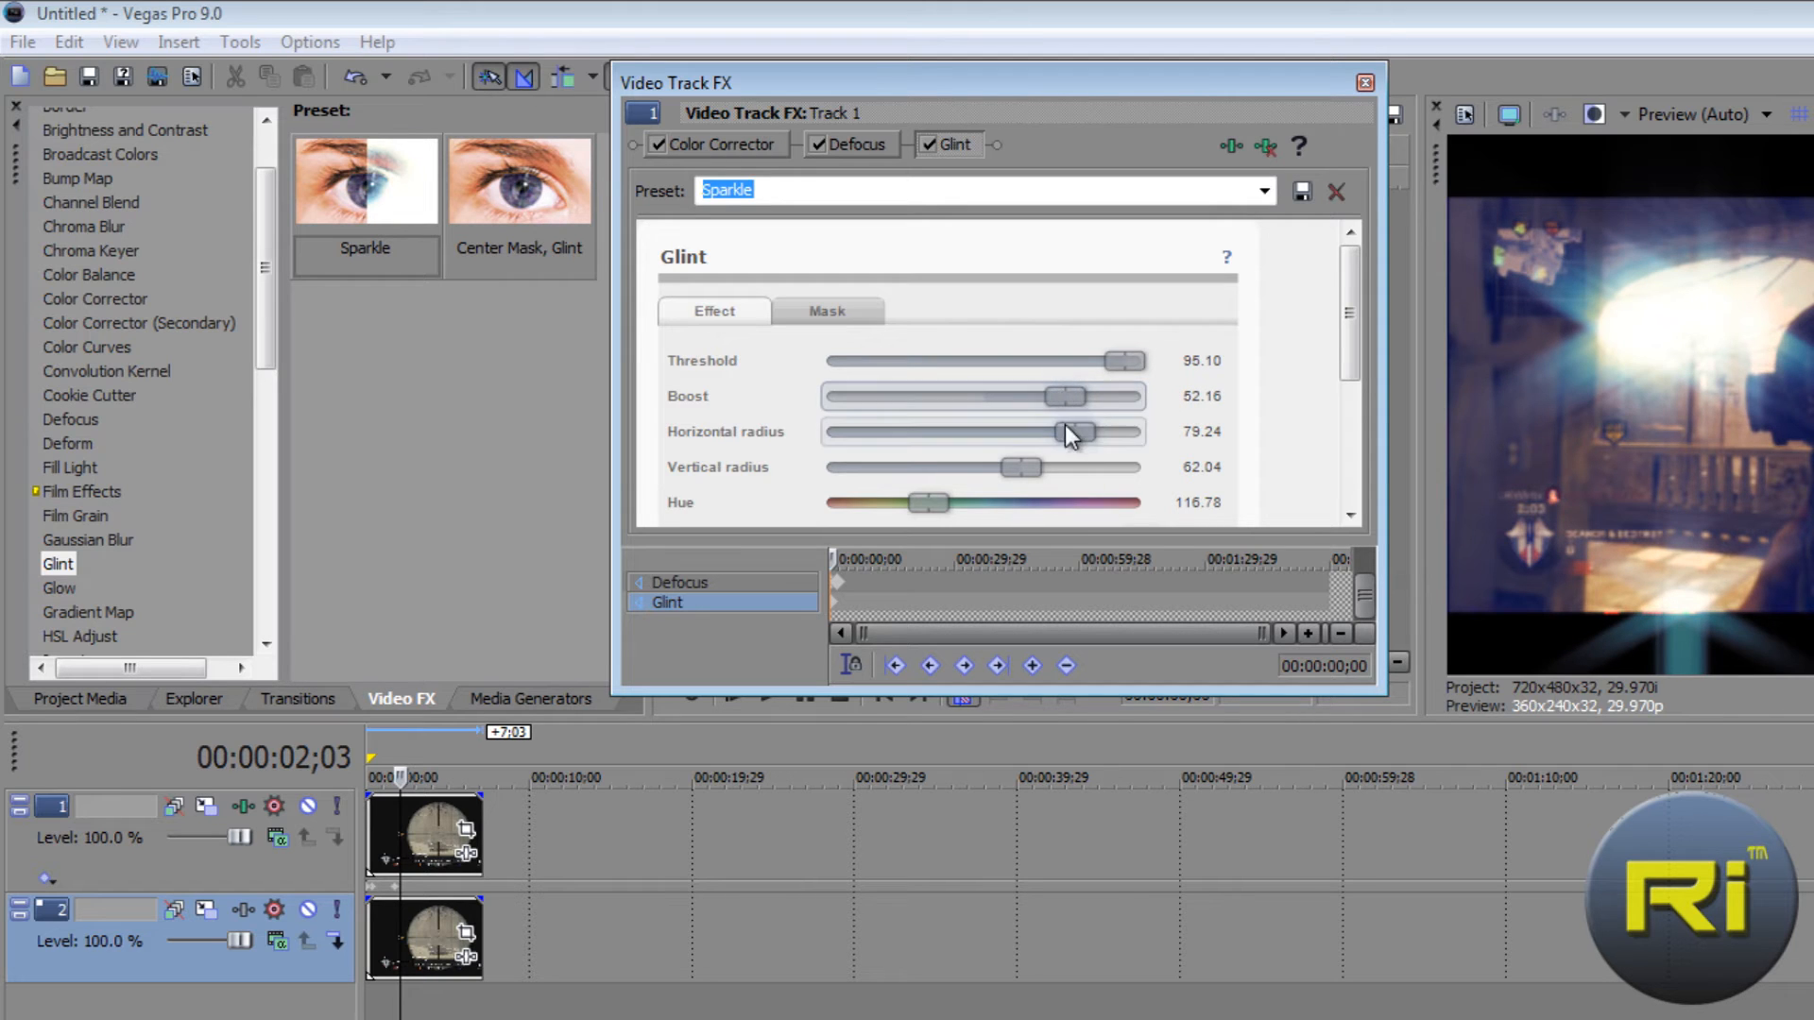
mouse_move(922, 451)
mouse_down()
mouse_move(857, 450)
mouse_move(951, 450)
mouse_up()
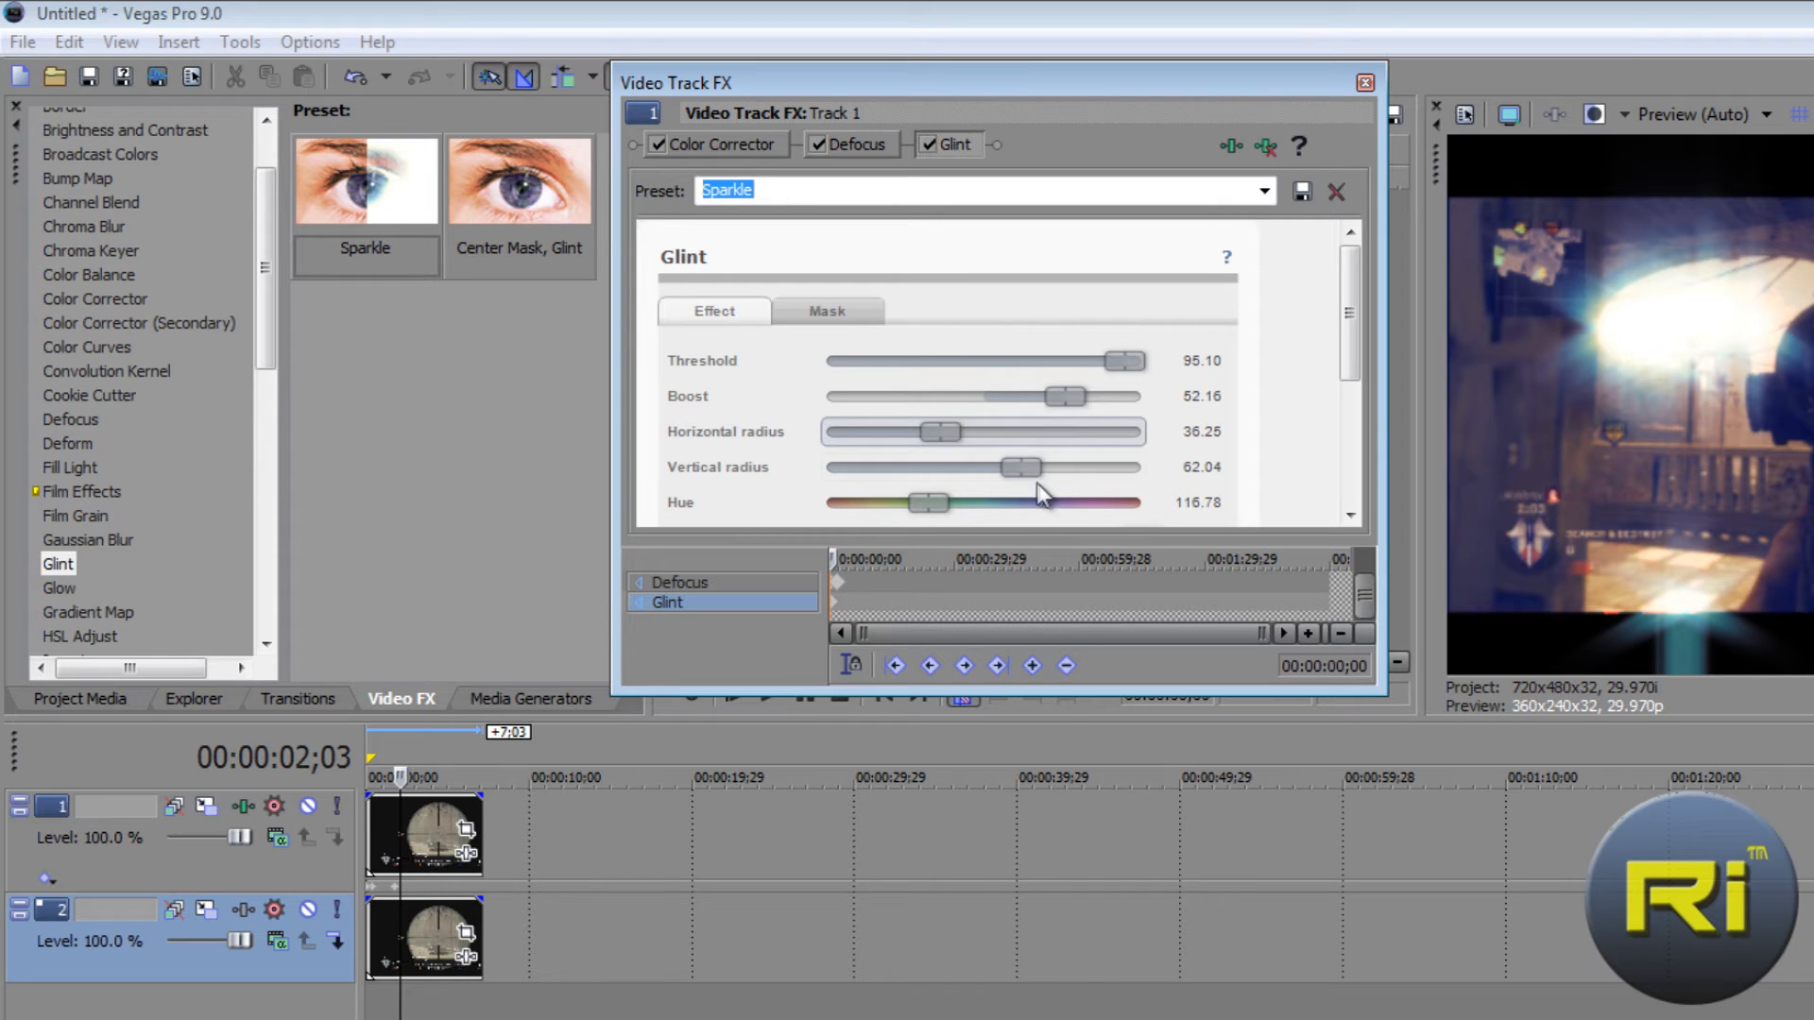
drag(1028, 469, 1200, 461)
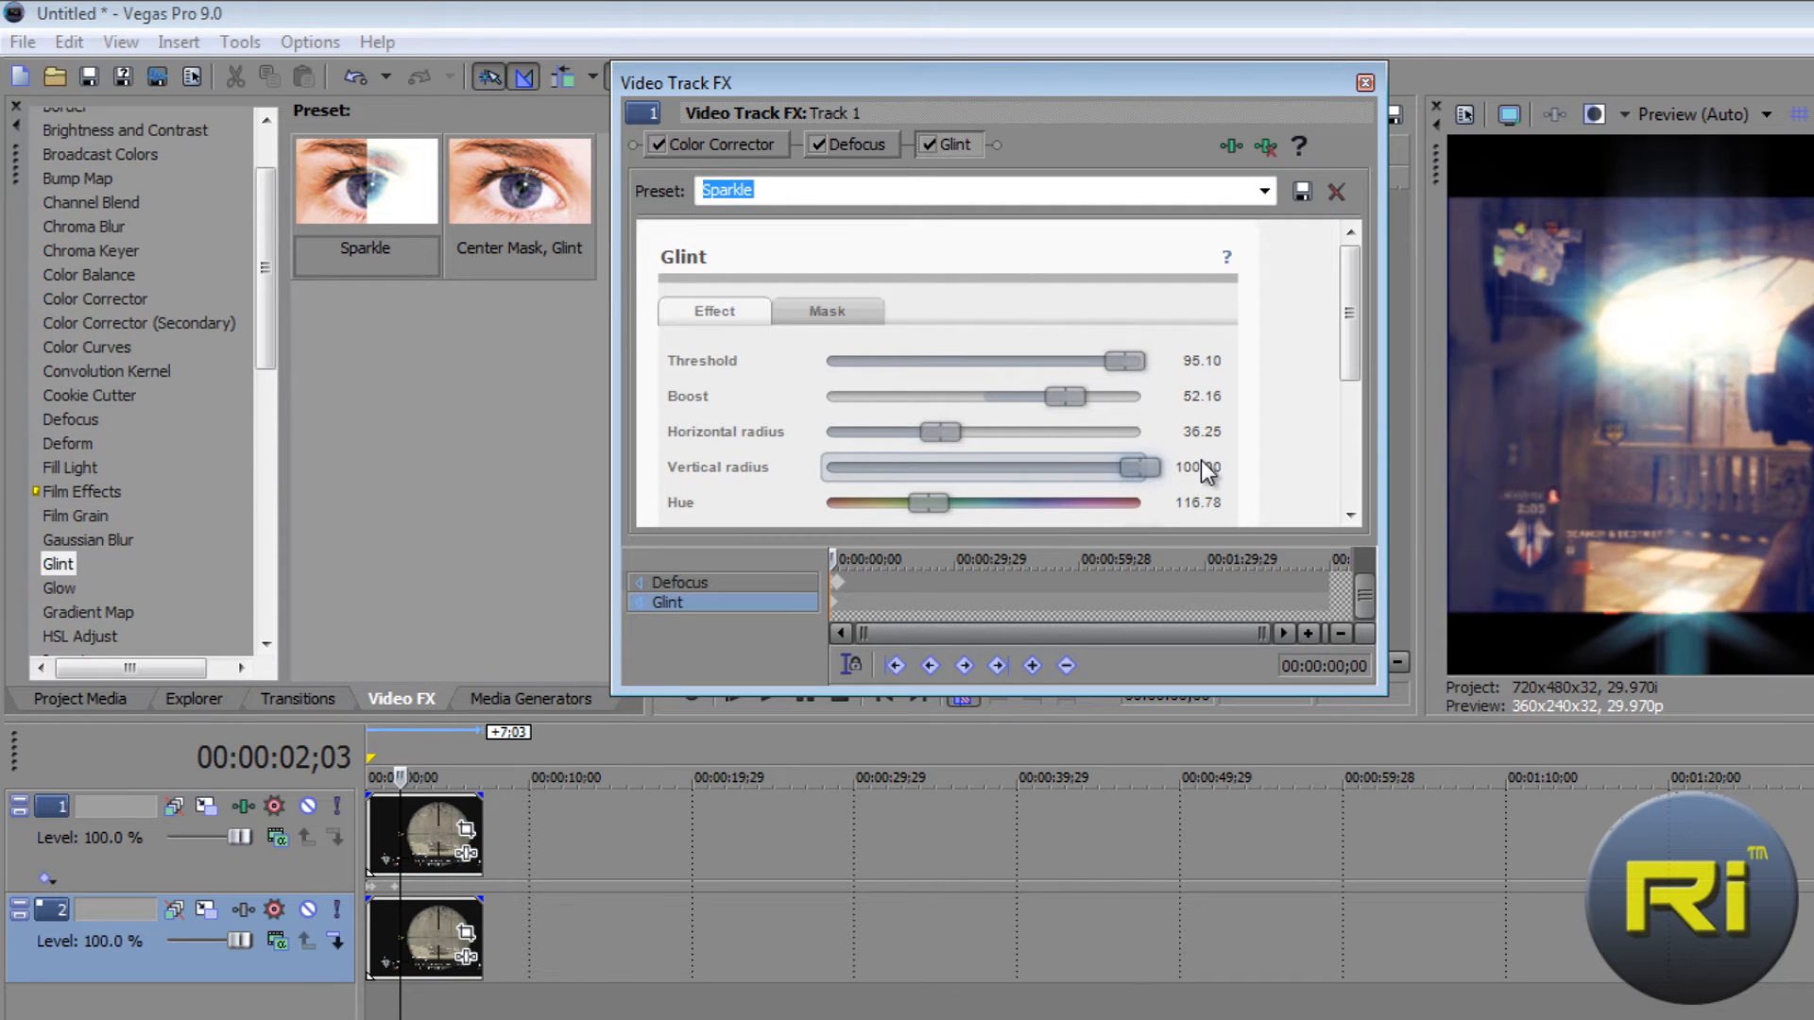
Set the Glint saturation to 75.42, keep the orientation at 0.00 and close the track effects window.
drag(1358, 330, 1364, 393)
mouse_move(1096, 412)
mouse_down()
mouse_move(889, 416)
mouse_move(1245, 435)
mouse_move(1083, 433)
mouse_up()
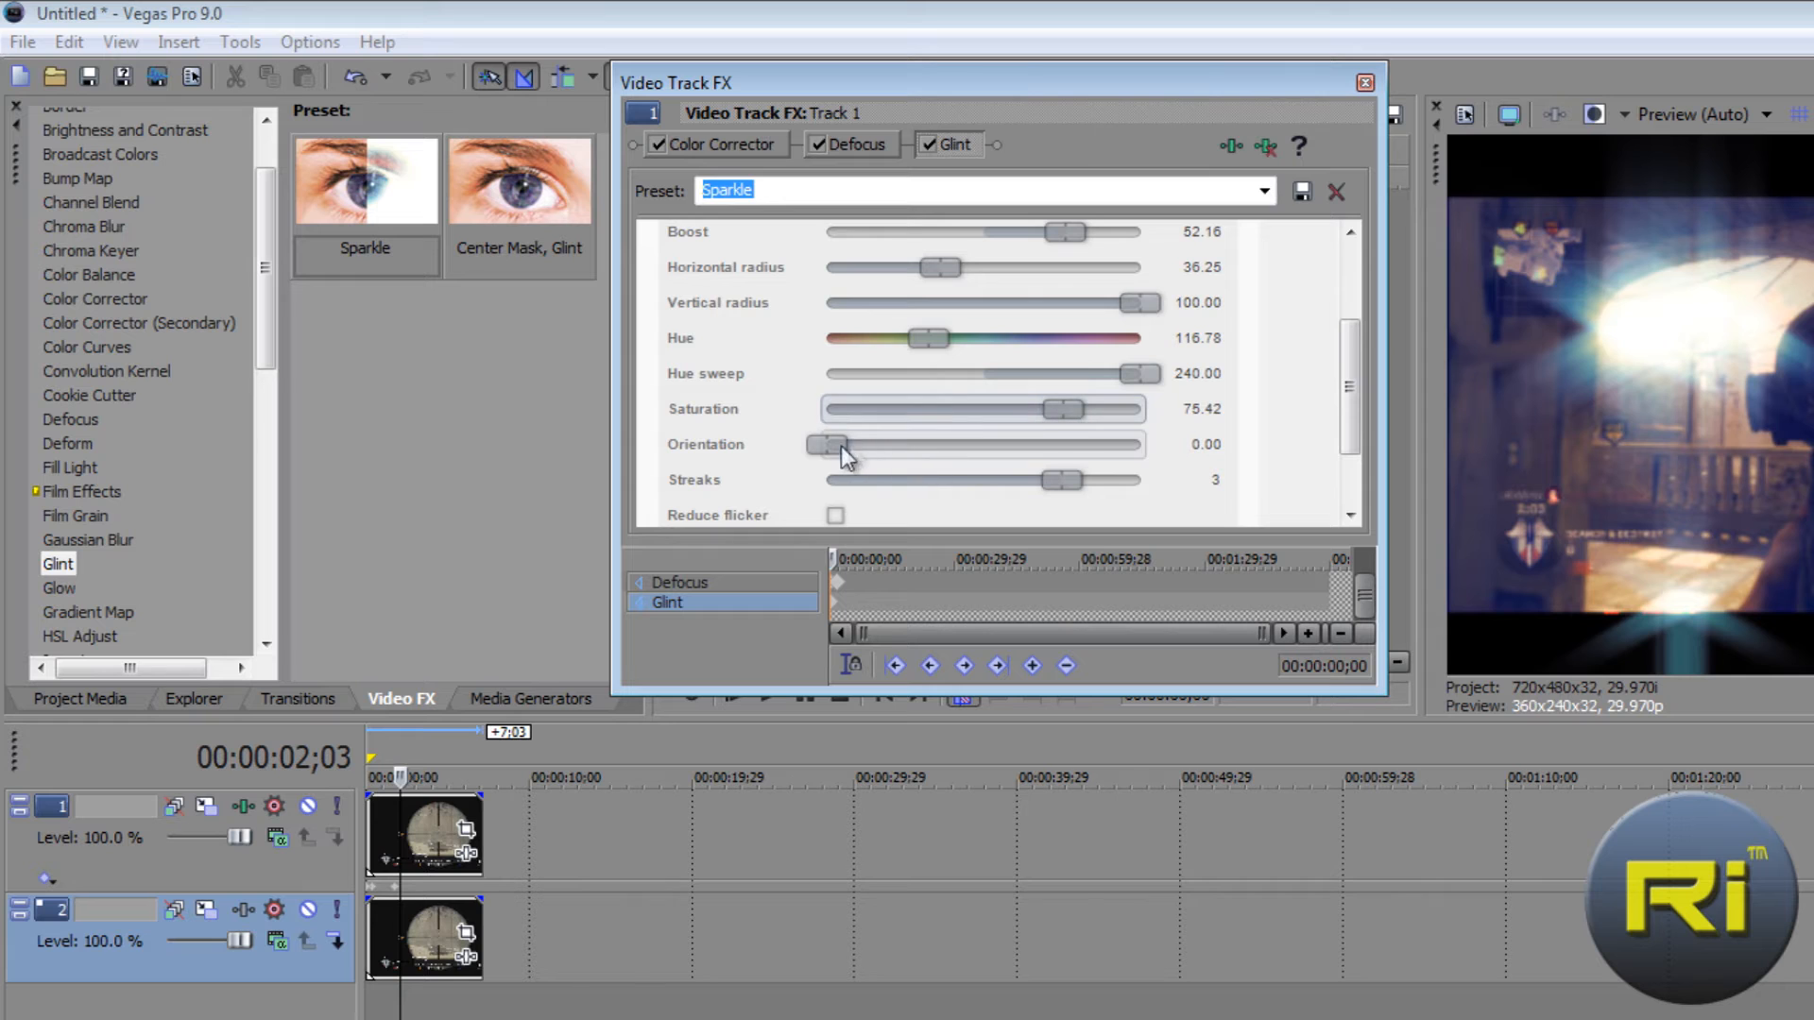
mouse_move(828, 444)
mouse_down()
mouse_move(1061, 445)
mouse_move(787, 463)
mouse_move(958, 442)
mouse_move(787, 404)
mouse_up()
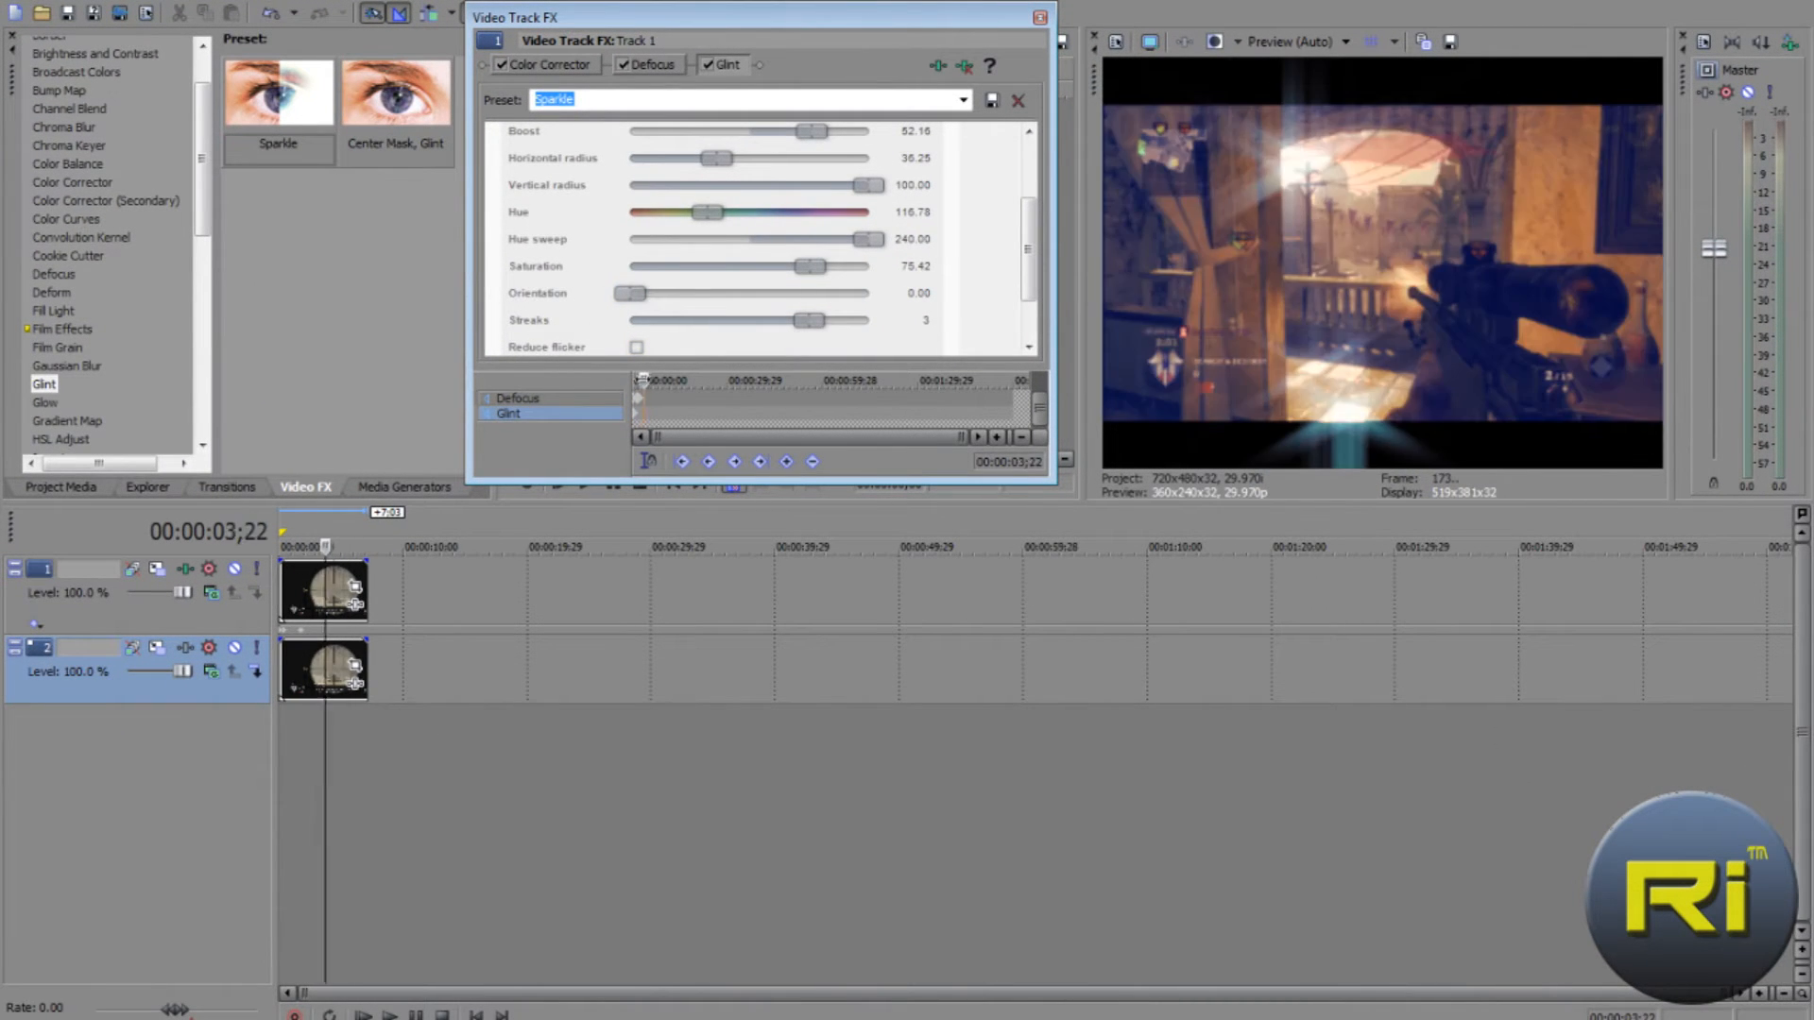
click(1039, 18)
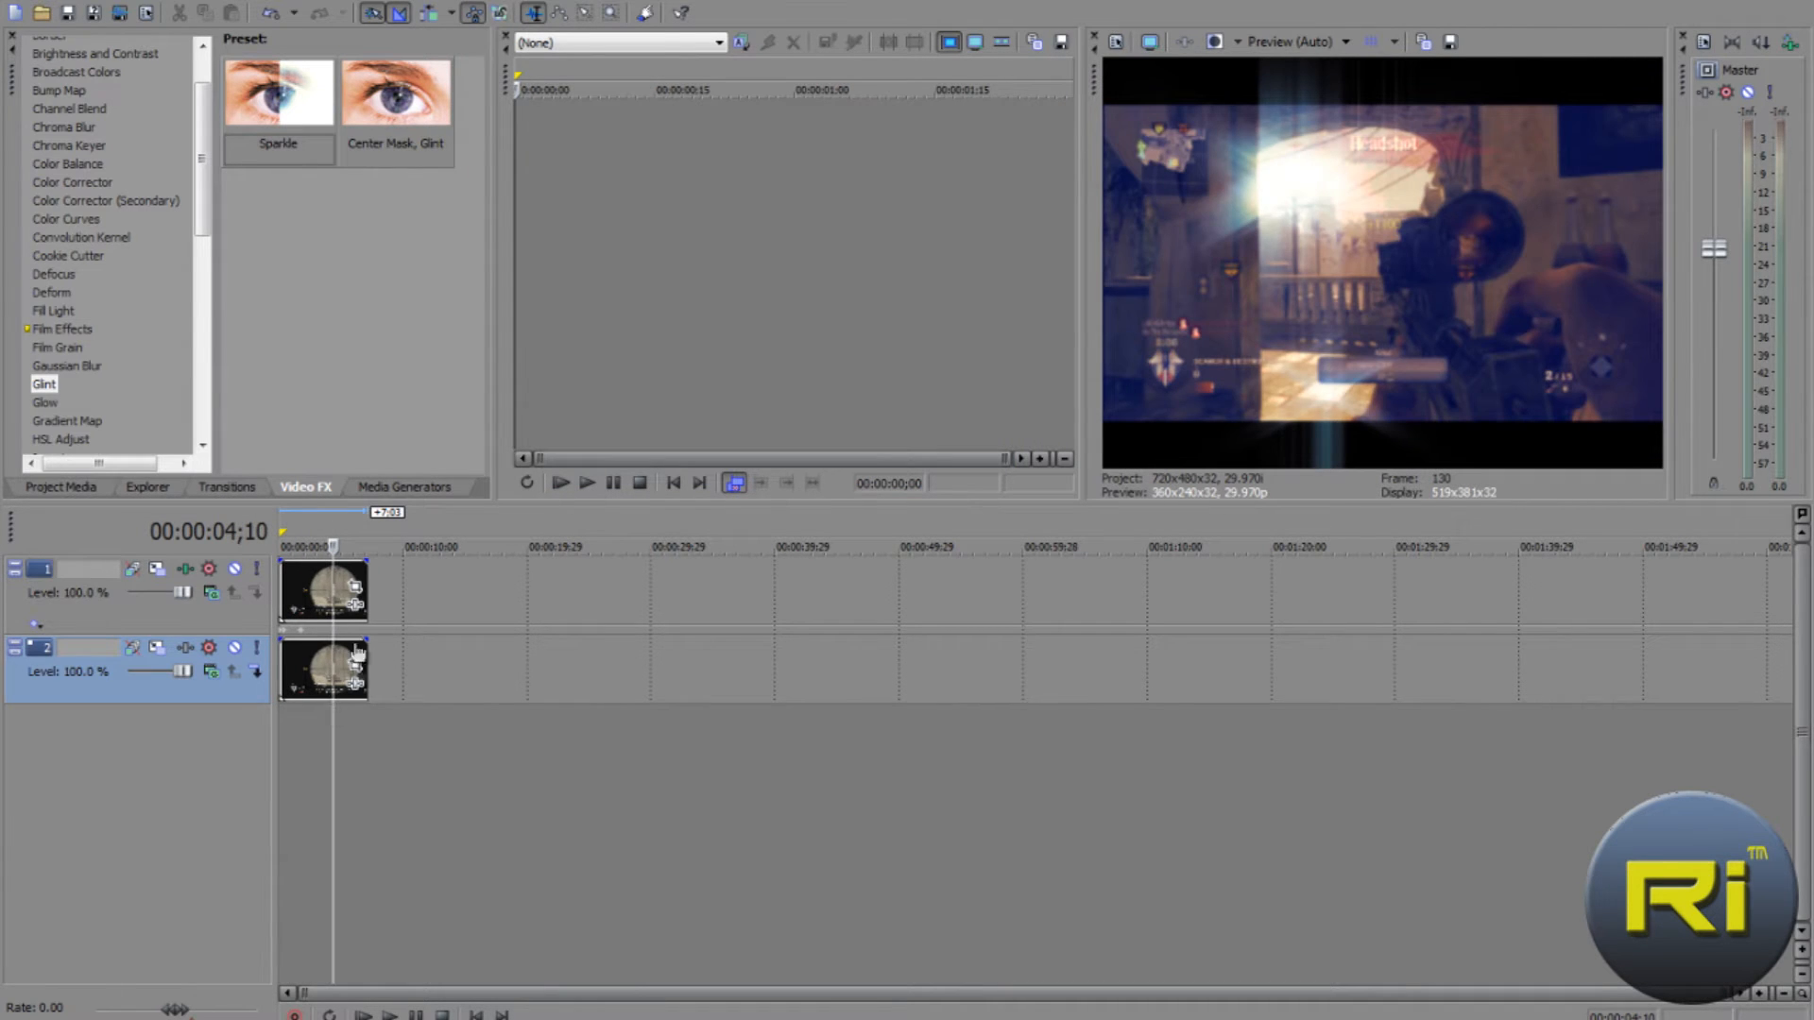
Split the clip on track 1 at 00:00:03;22.
drag(332, 546, 326, 546)
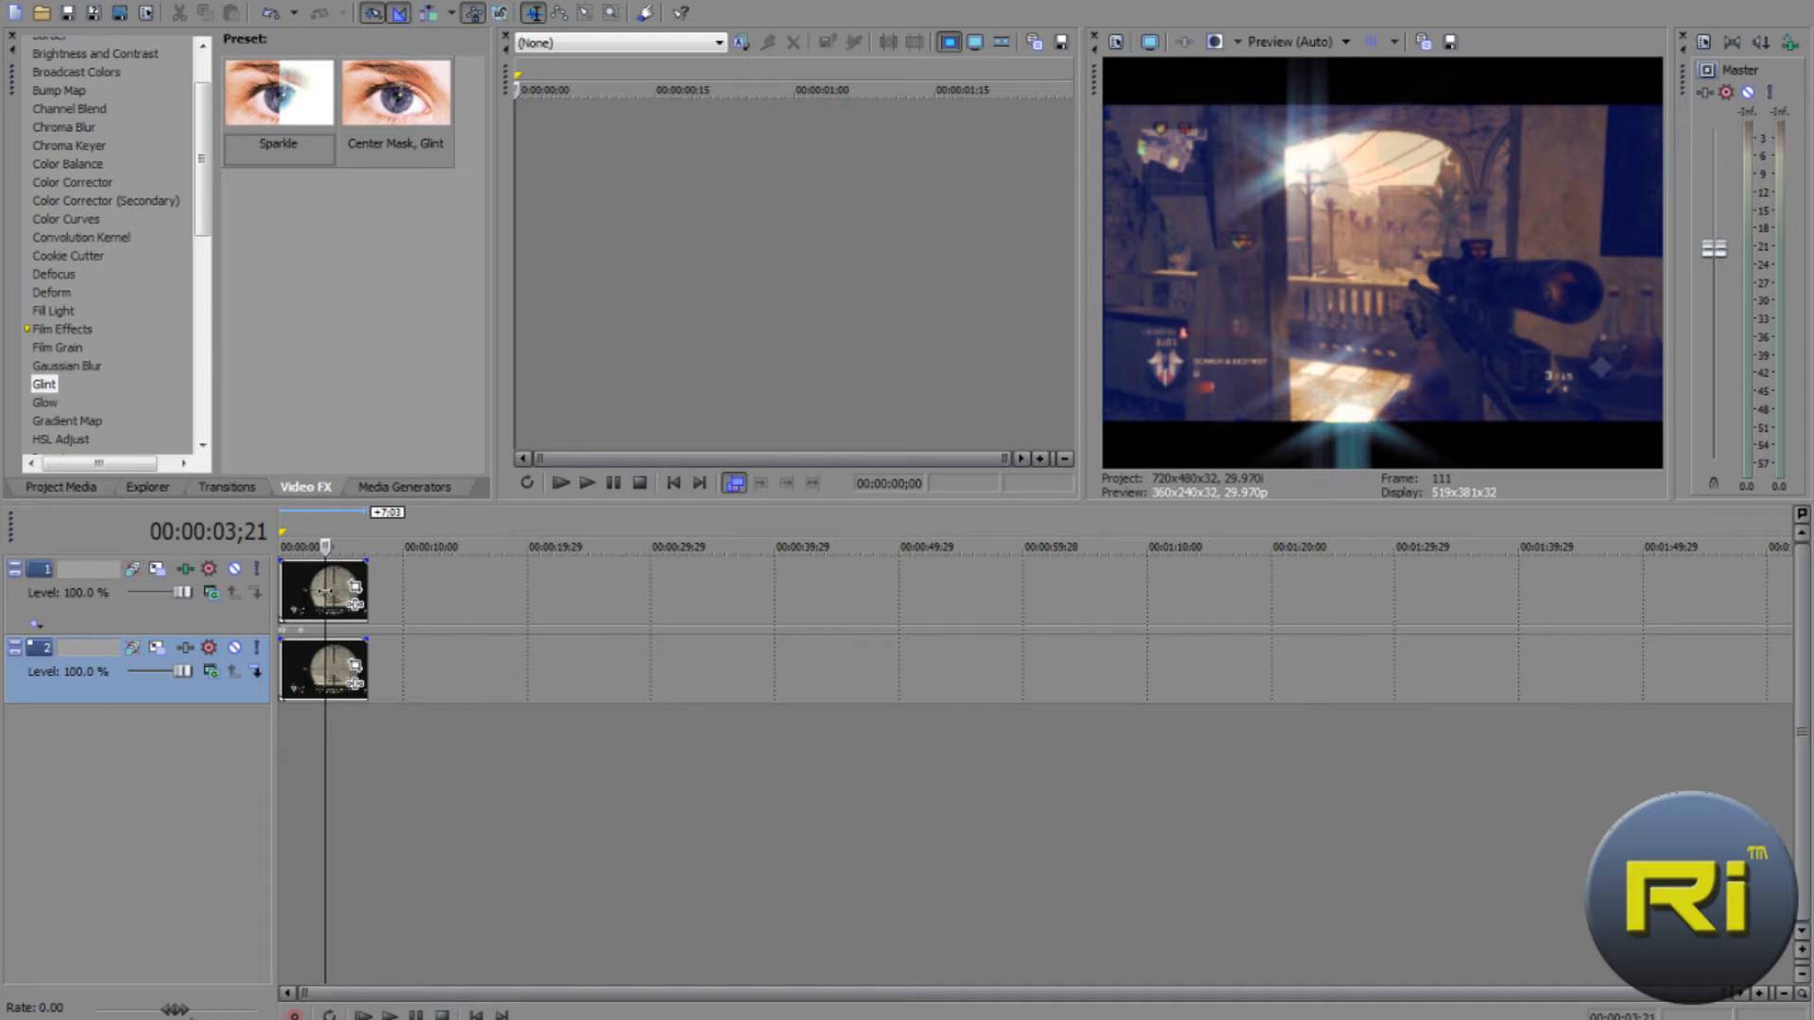
click(326, 592)
scroll(346, 602, up, 5)
scroll(425, 659, down, 2)
scroll(425, 660, up, 4)
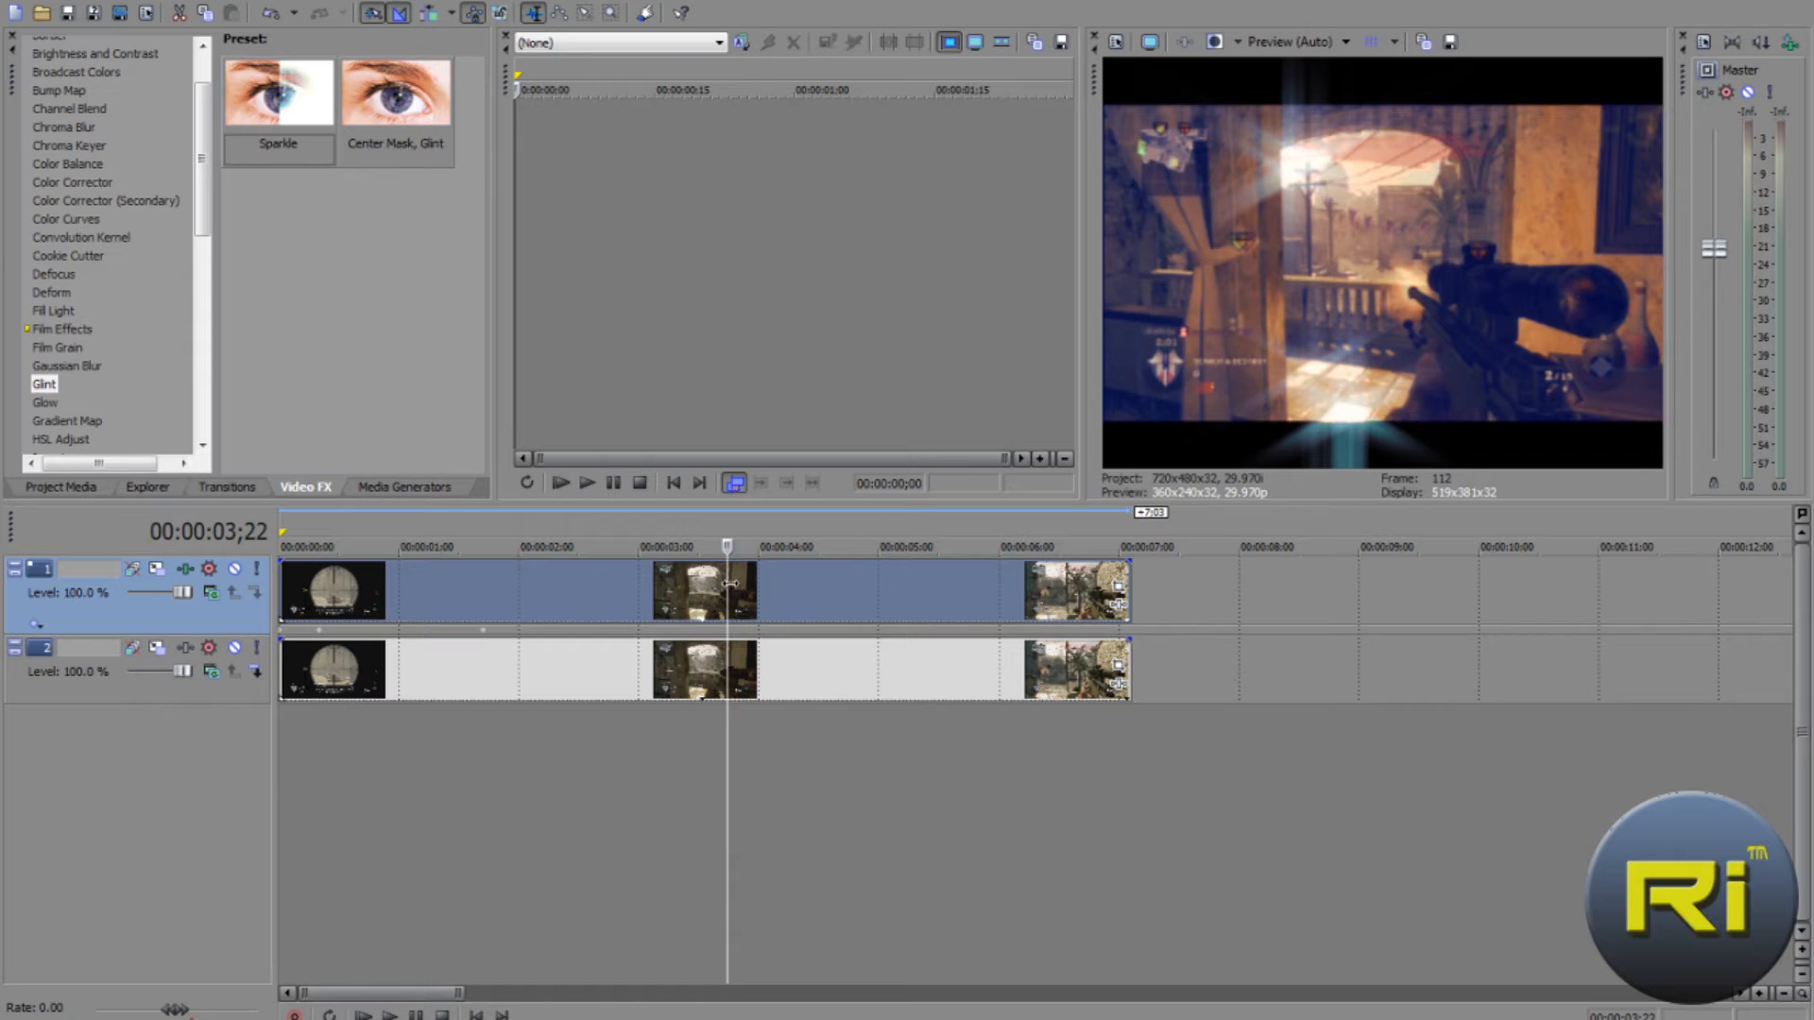
key(s)
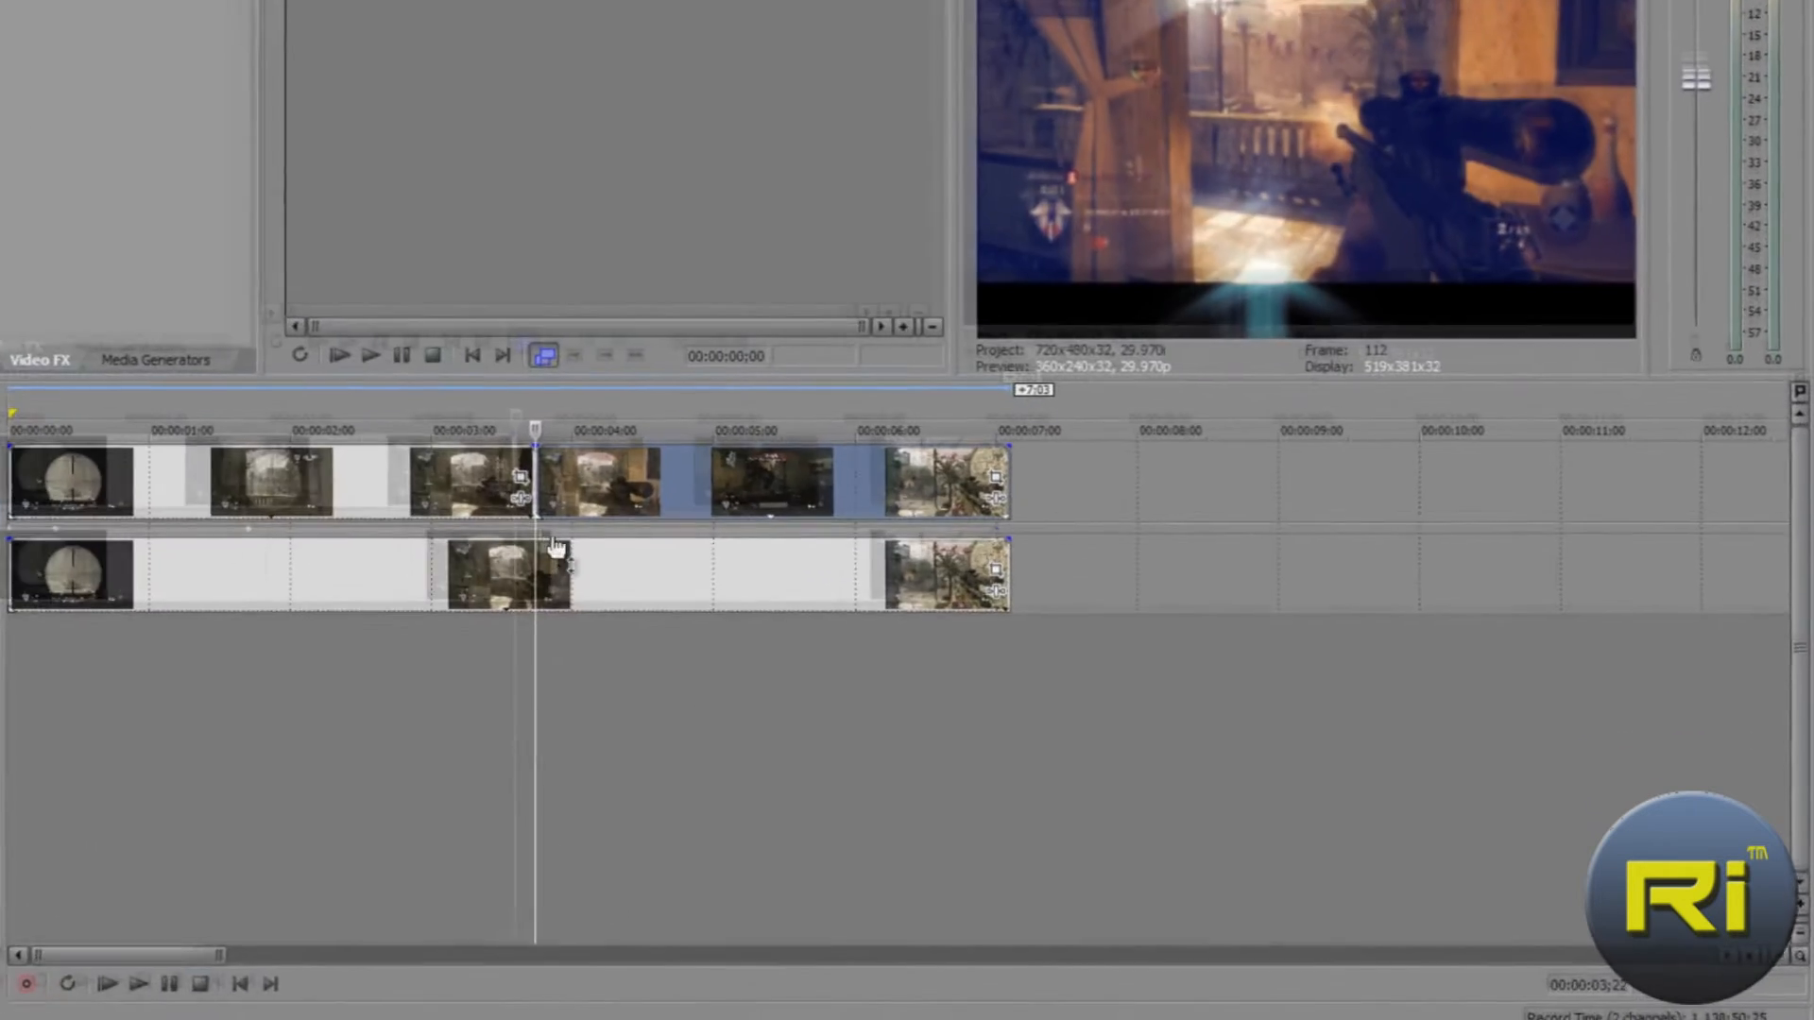
Step through the frames after the cut to find the shot's end and split the track 1 clip again at 00:00:04;07.
click(718, 656)
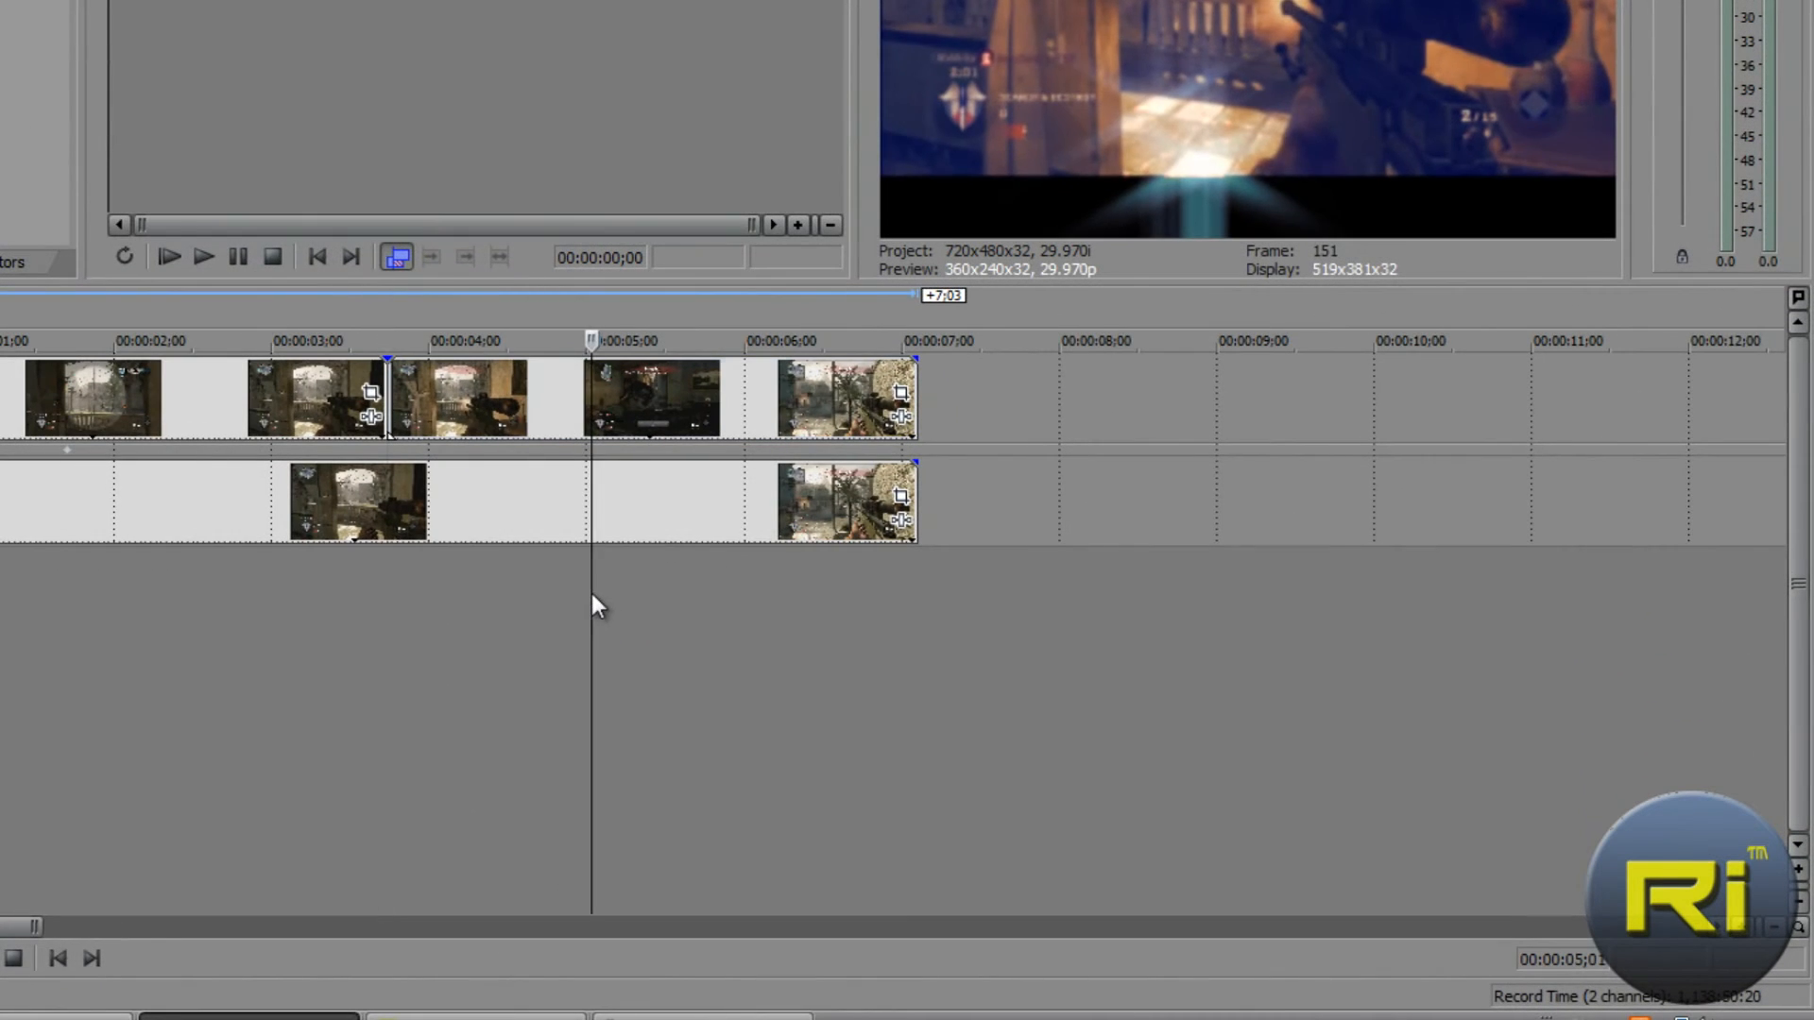
click(639, 661)
click(450, 601)
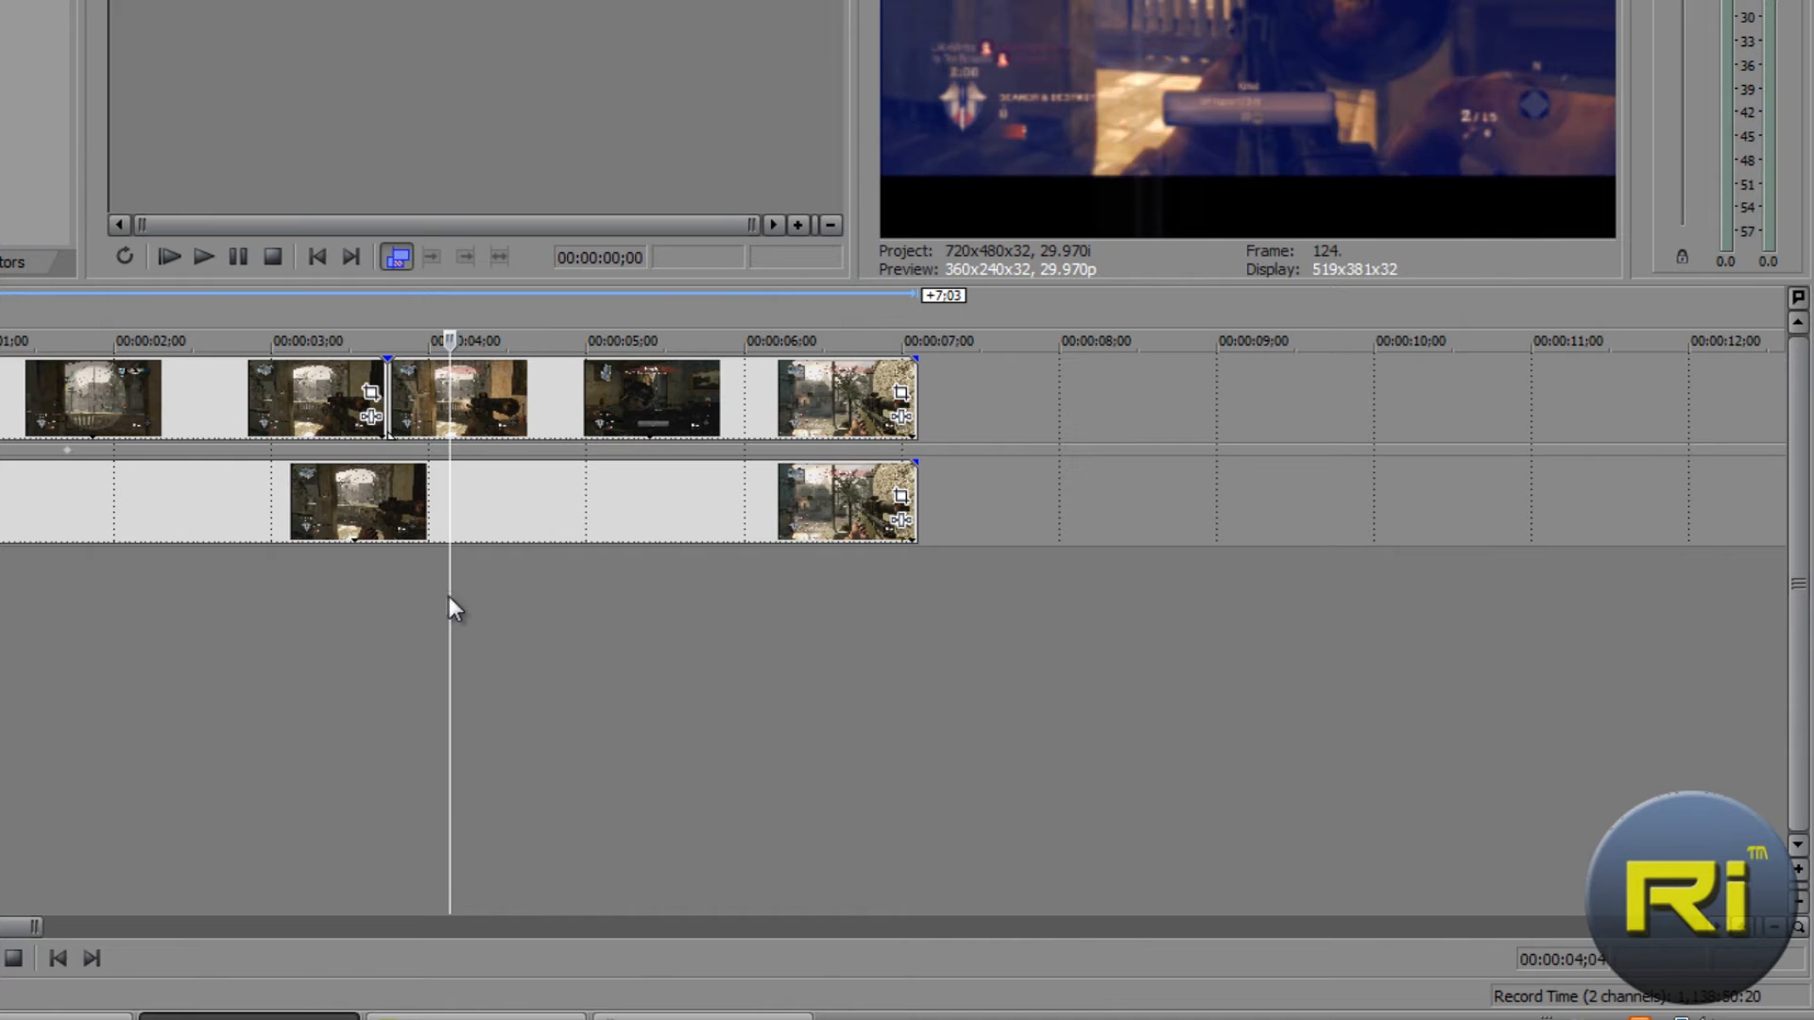
click(413, 595)
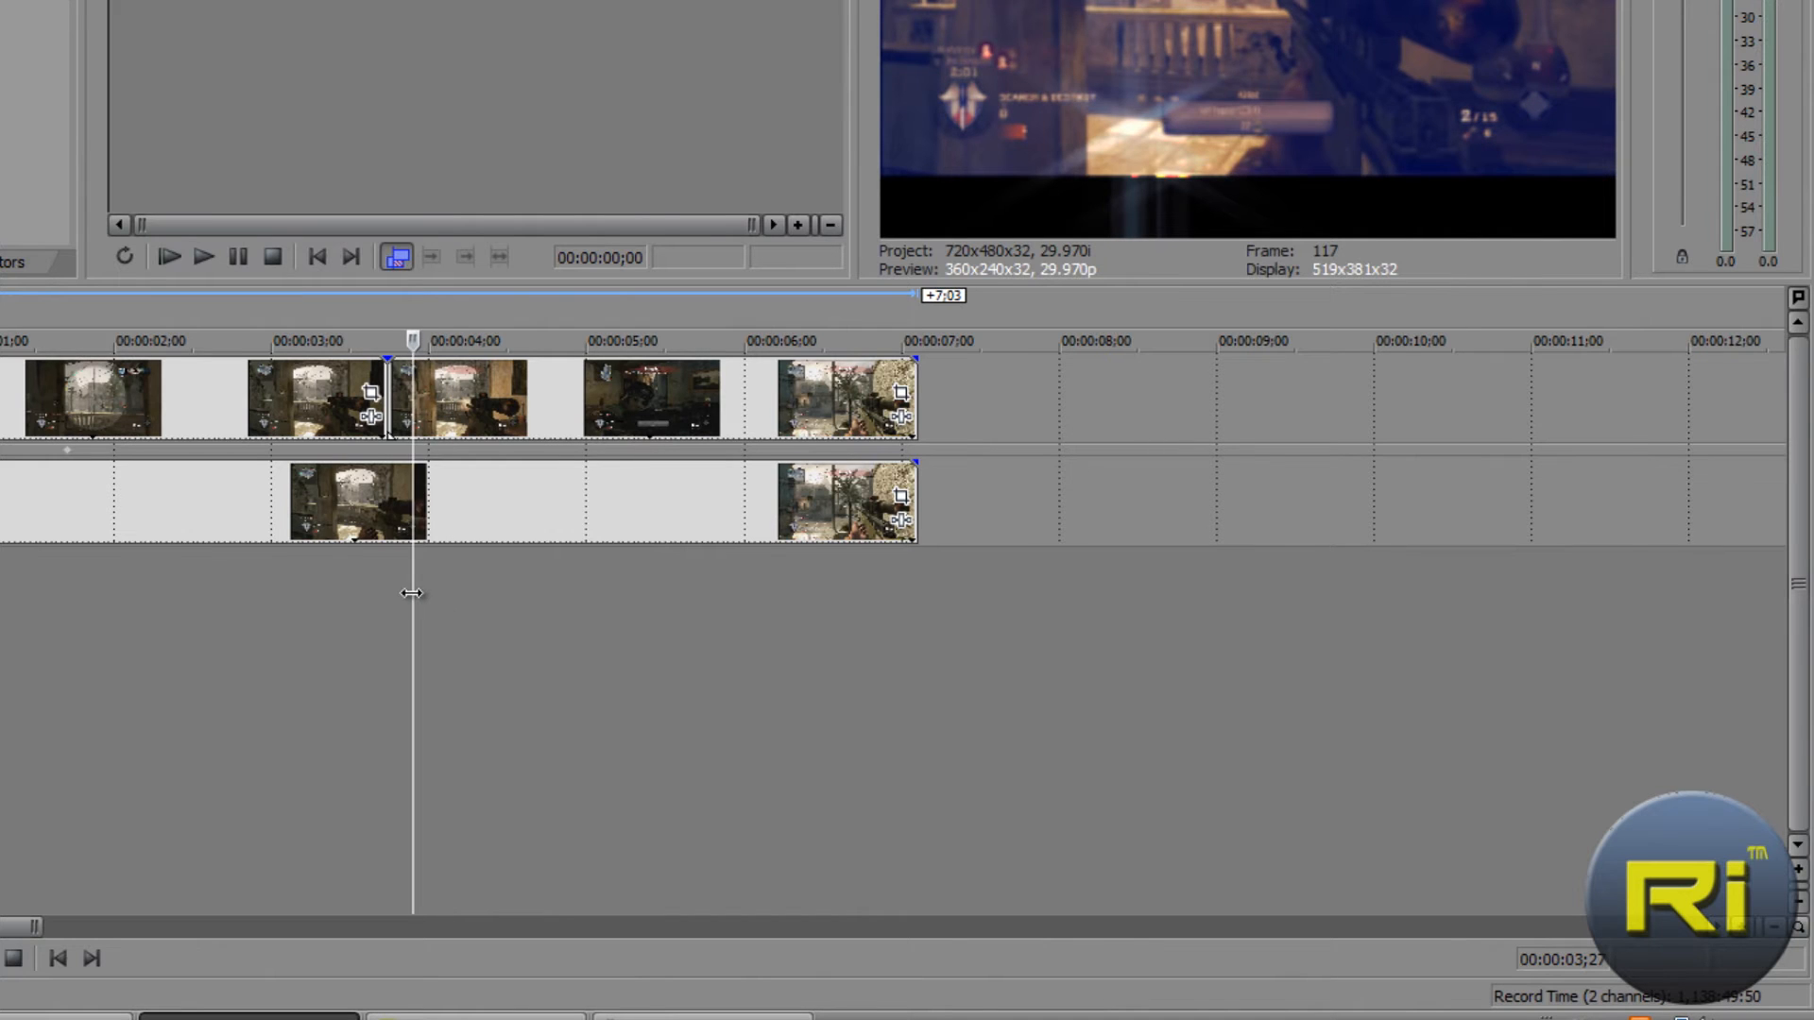
key(Right)
key(Right)
key(Right)
key(Right)
key(Right)
key(Right)
key(Right)
key(Right)
key(Right)
key(Right)
key(Right)
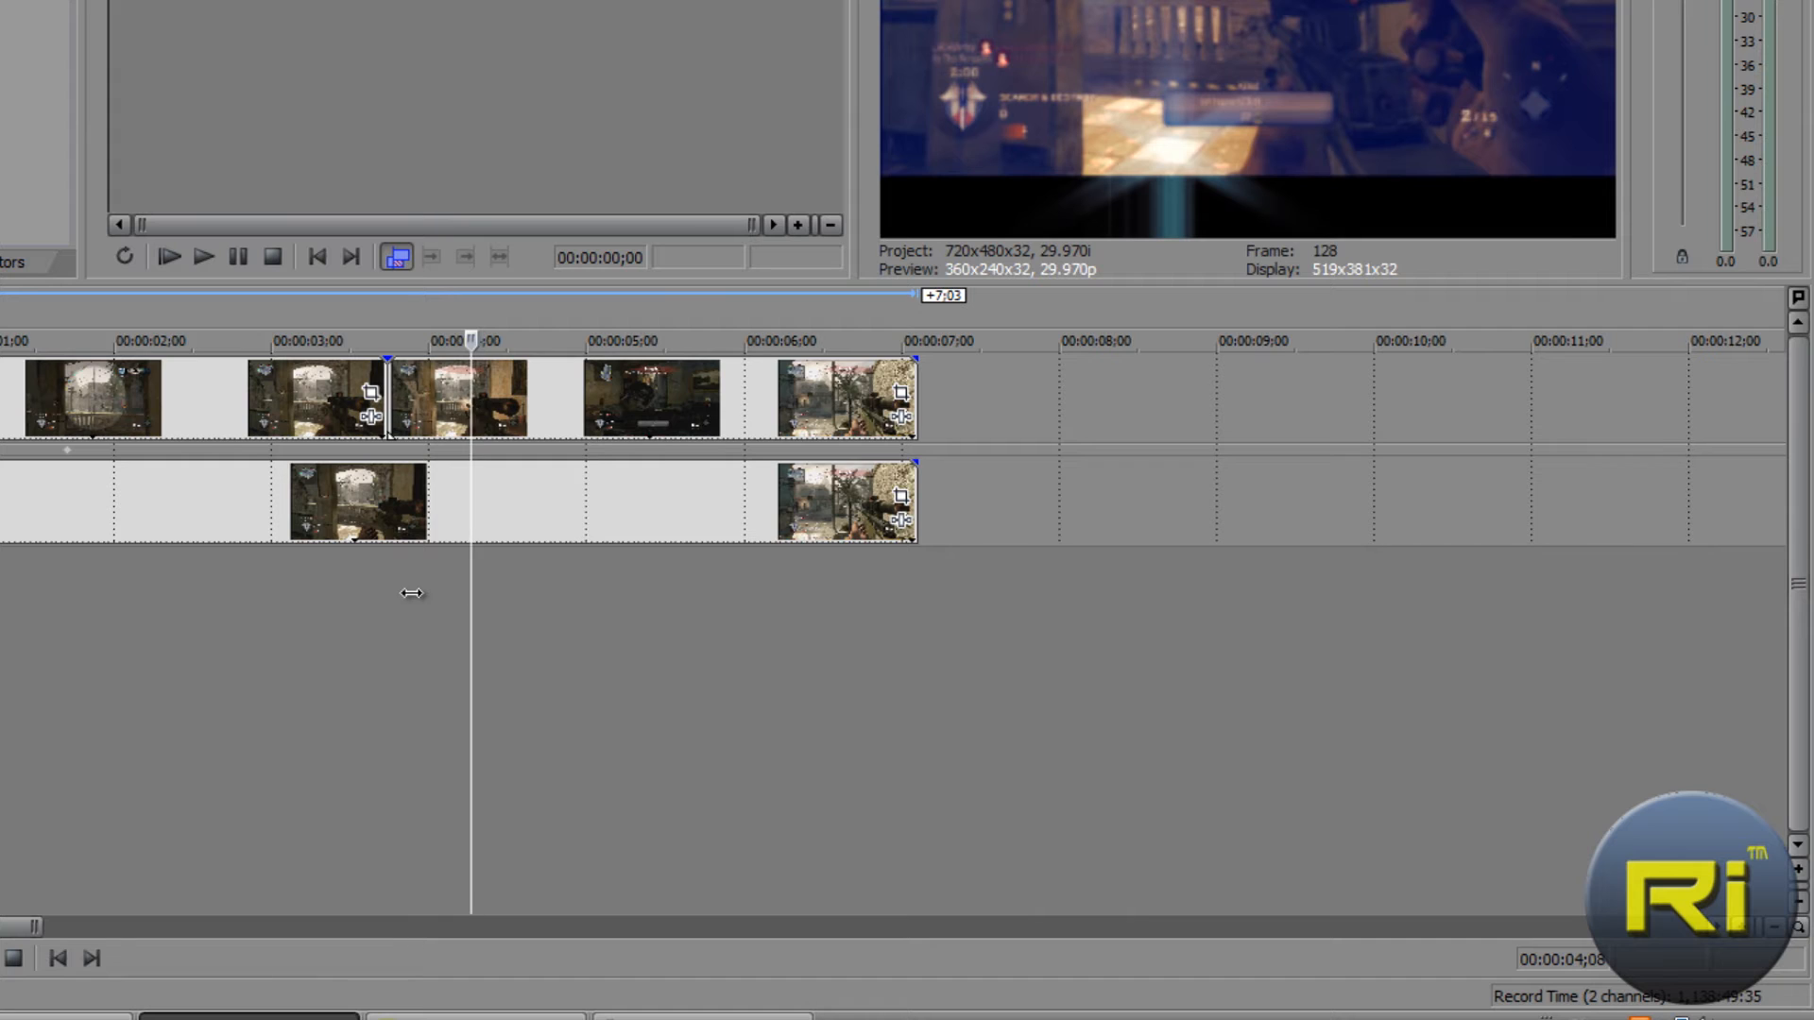
click(466, 415)
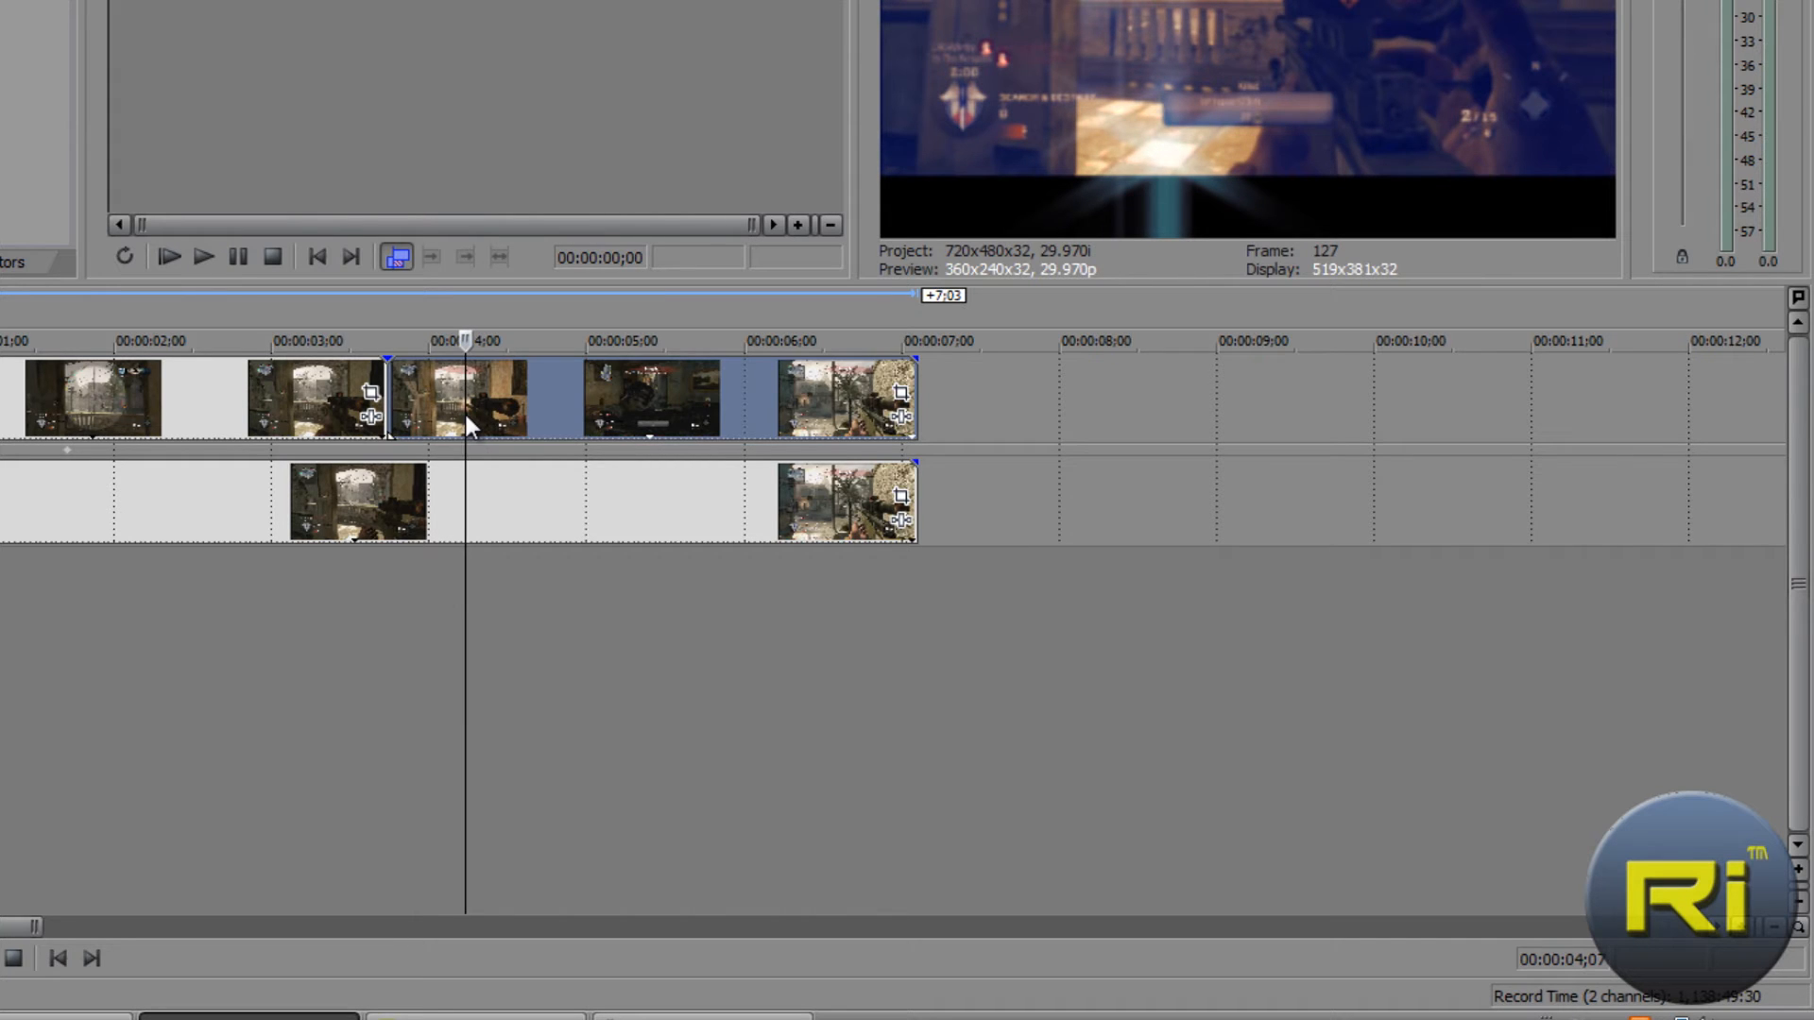
key(s)
Shift the last piece of track 1 to start at about 00:00:05;22 and time-stretch the middle piece to meet it.
click(408, 404)
drag(557, 389, 712, 381)
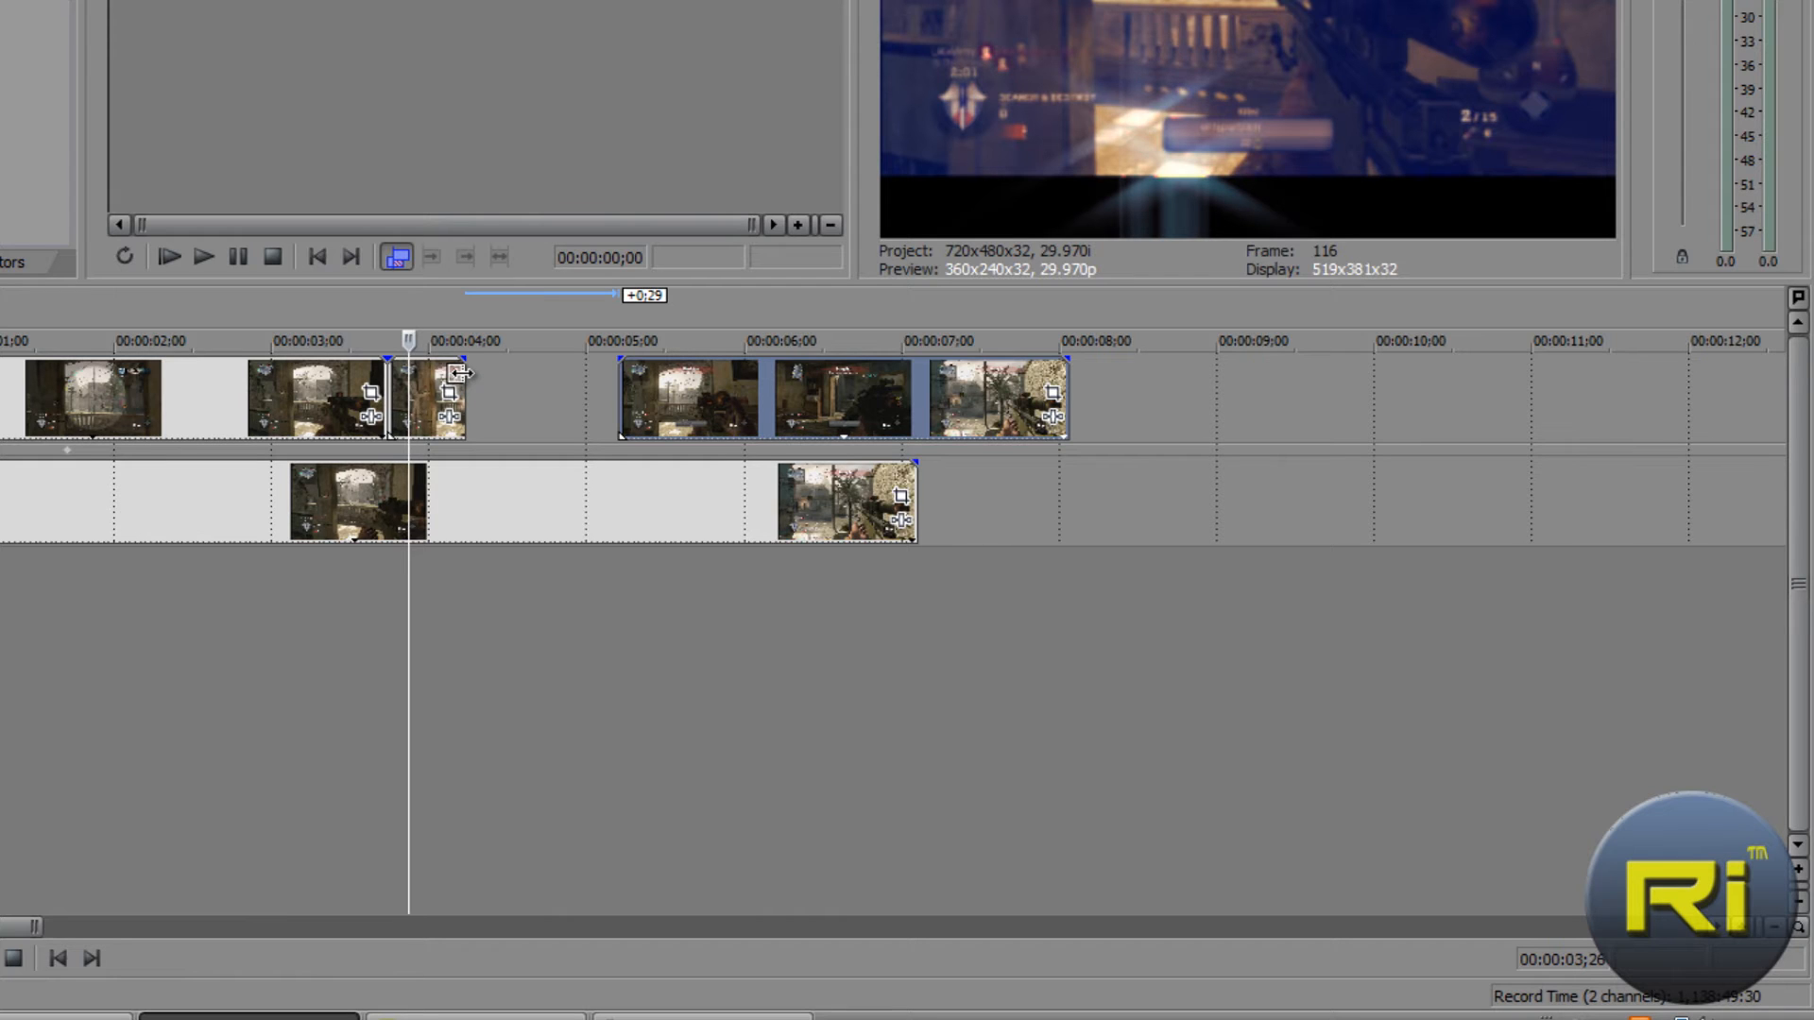
drag(460, 373, 883, 376)
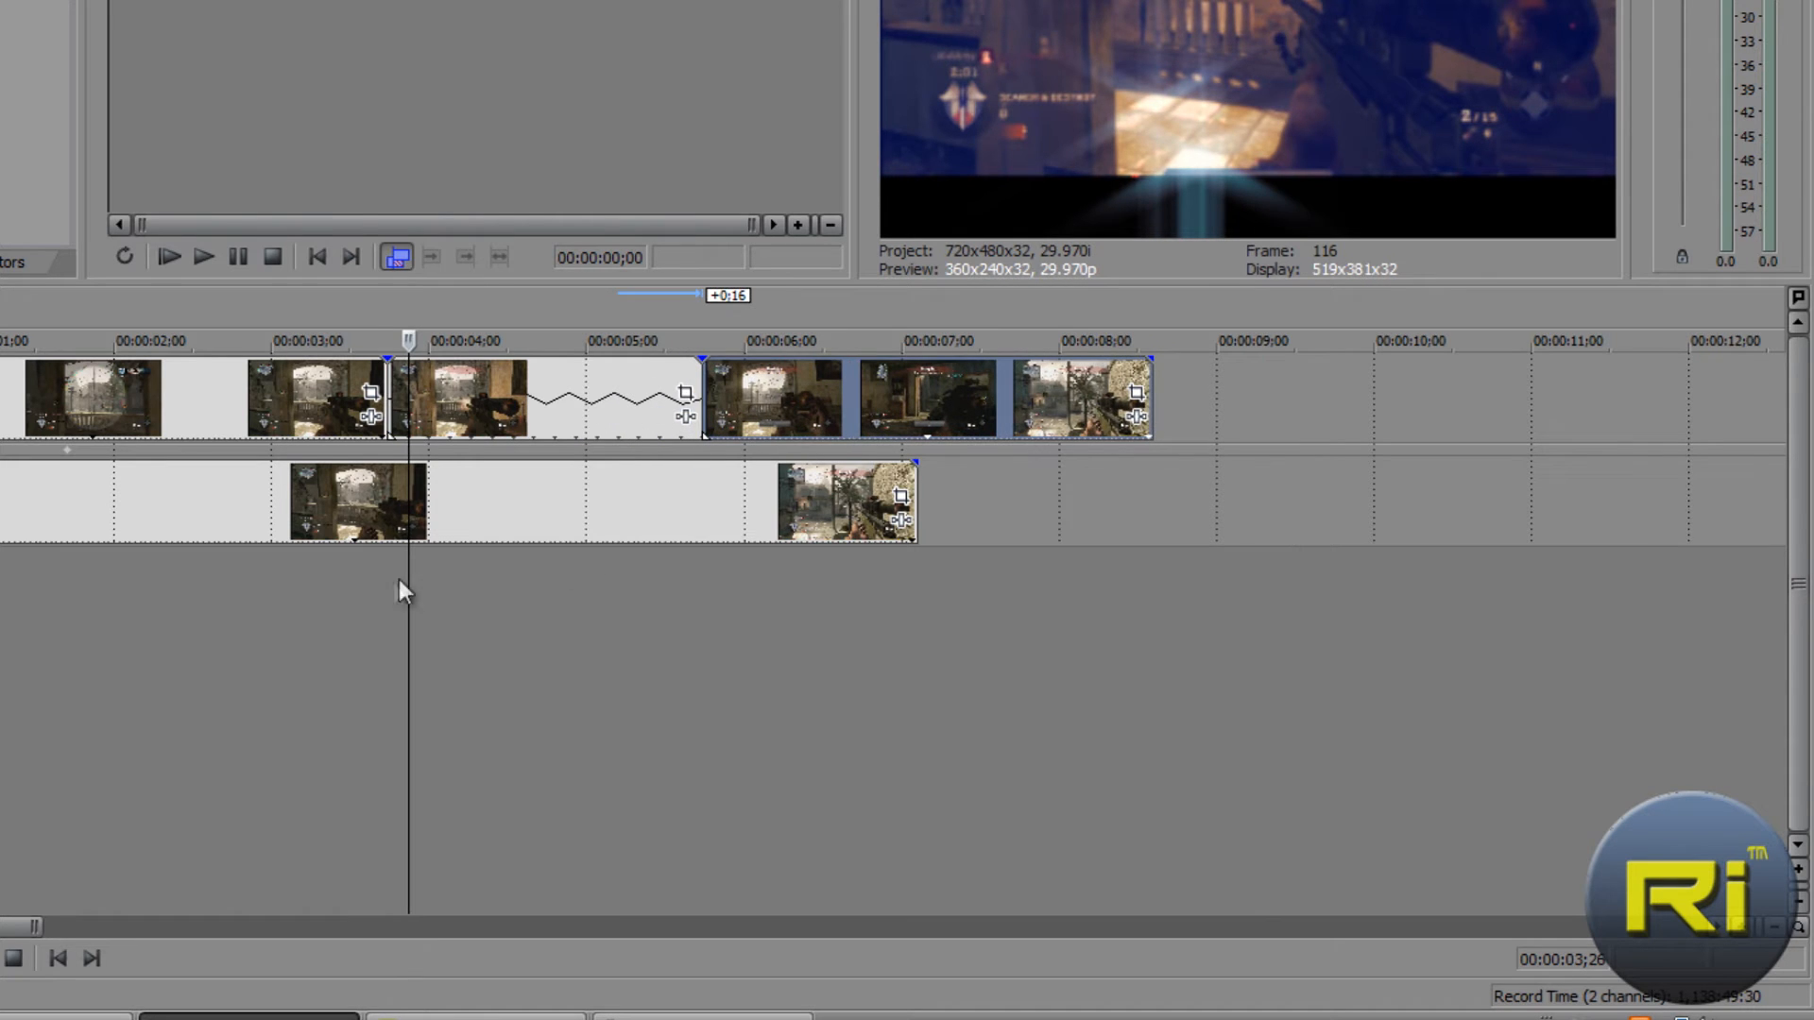
Play back and scrub through the time-stretched middle piece of track 1 to review the slow-motion kill shot.
click(374, 597)
click(336, 608)
key(space)
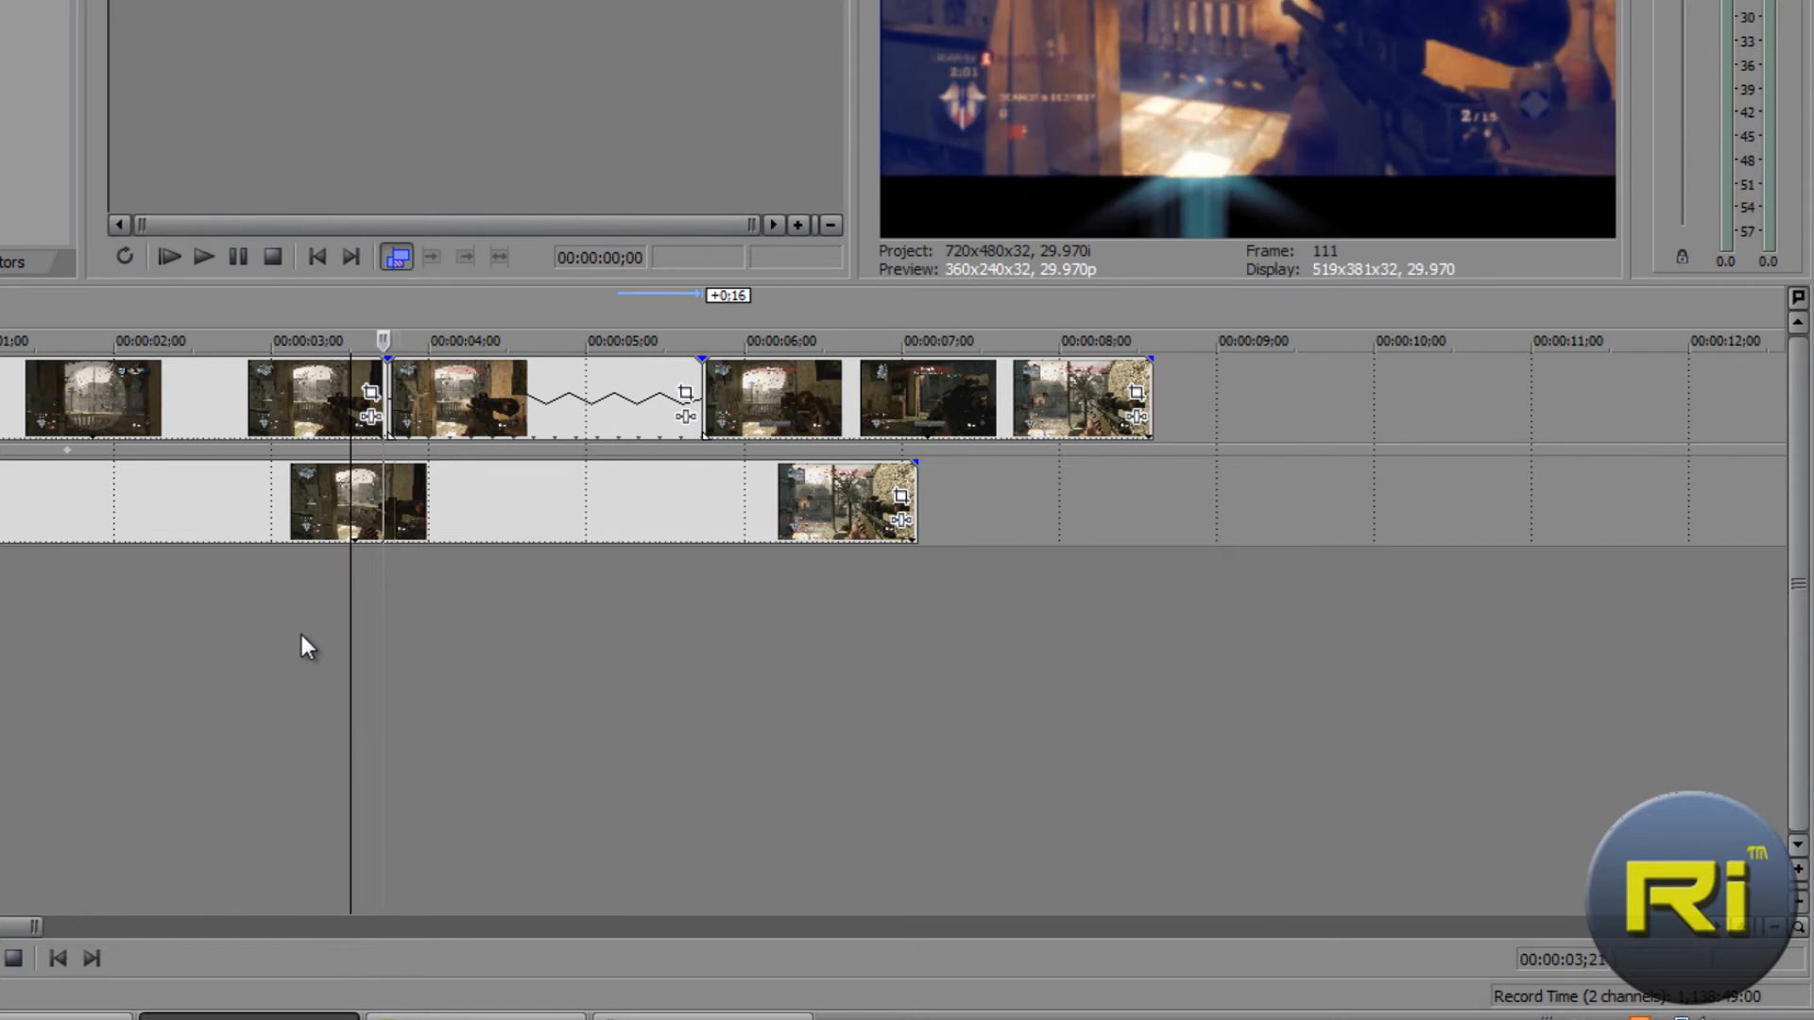
click(376, 599)
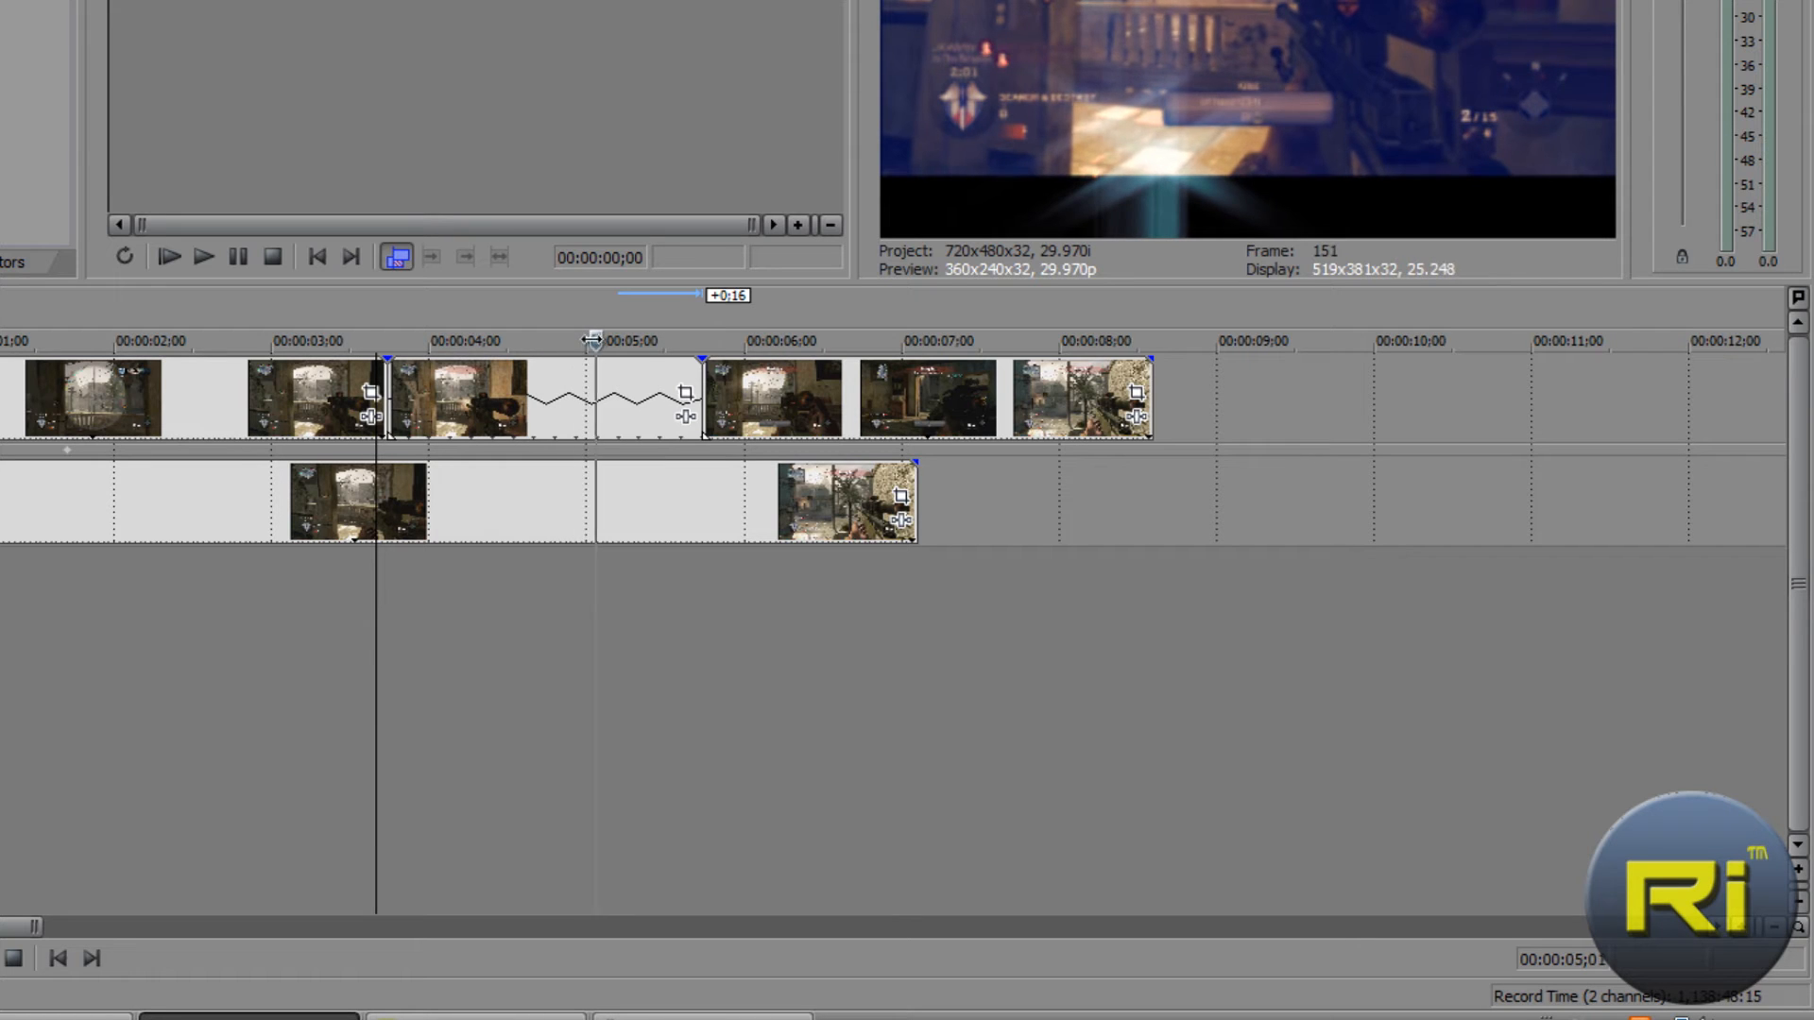
drag(658, 340, 692, 340)
click(356, 580)
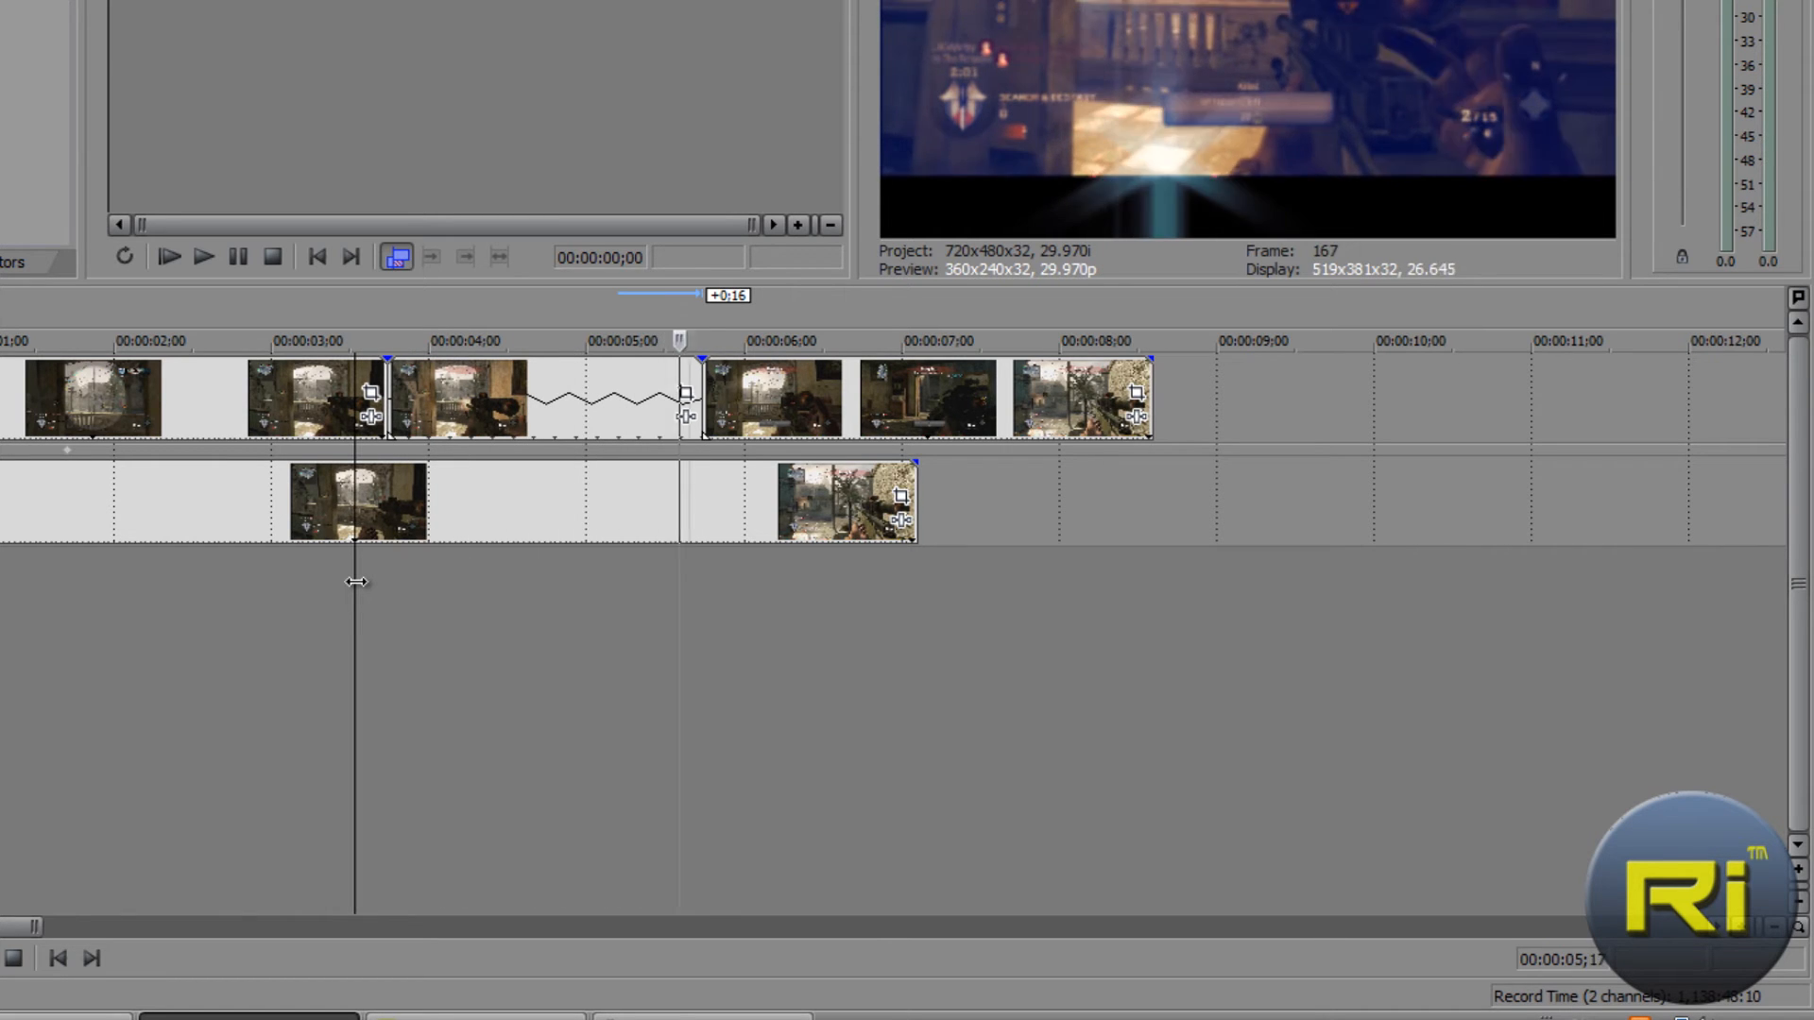
click(378, 619)
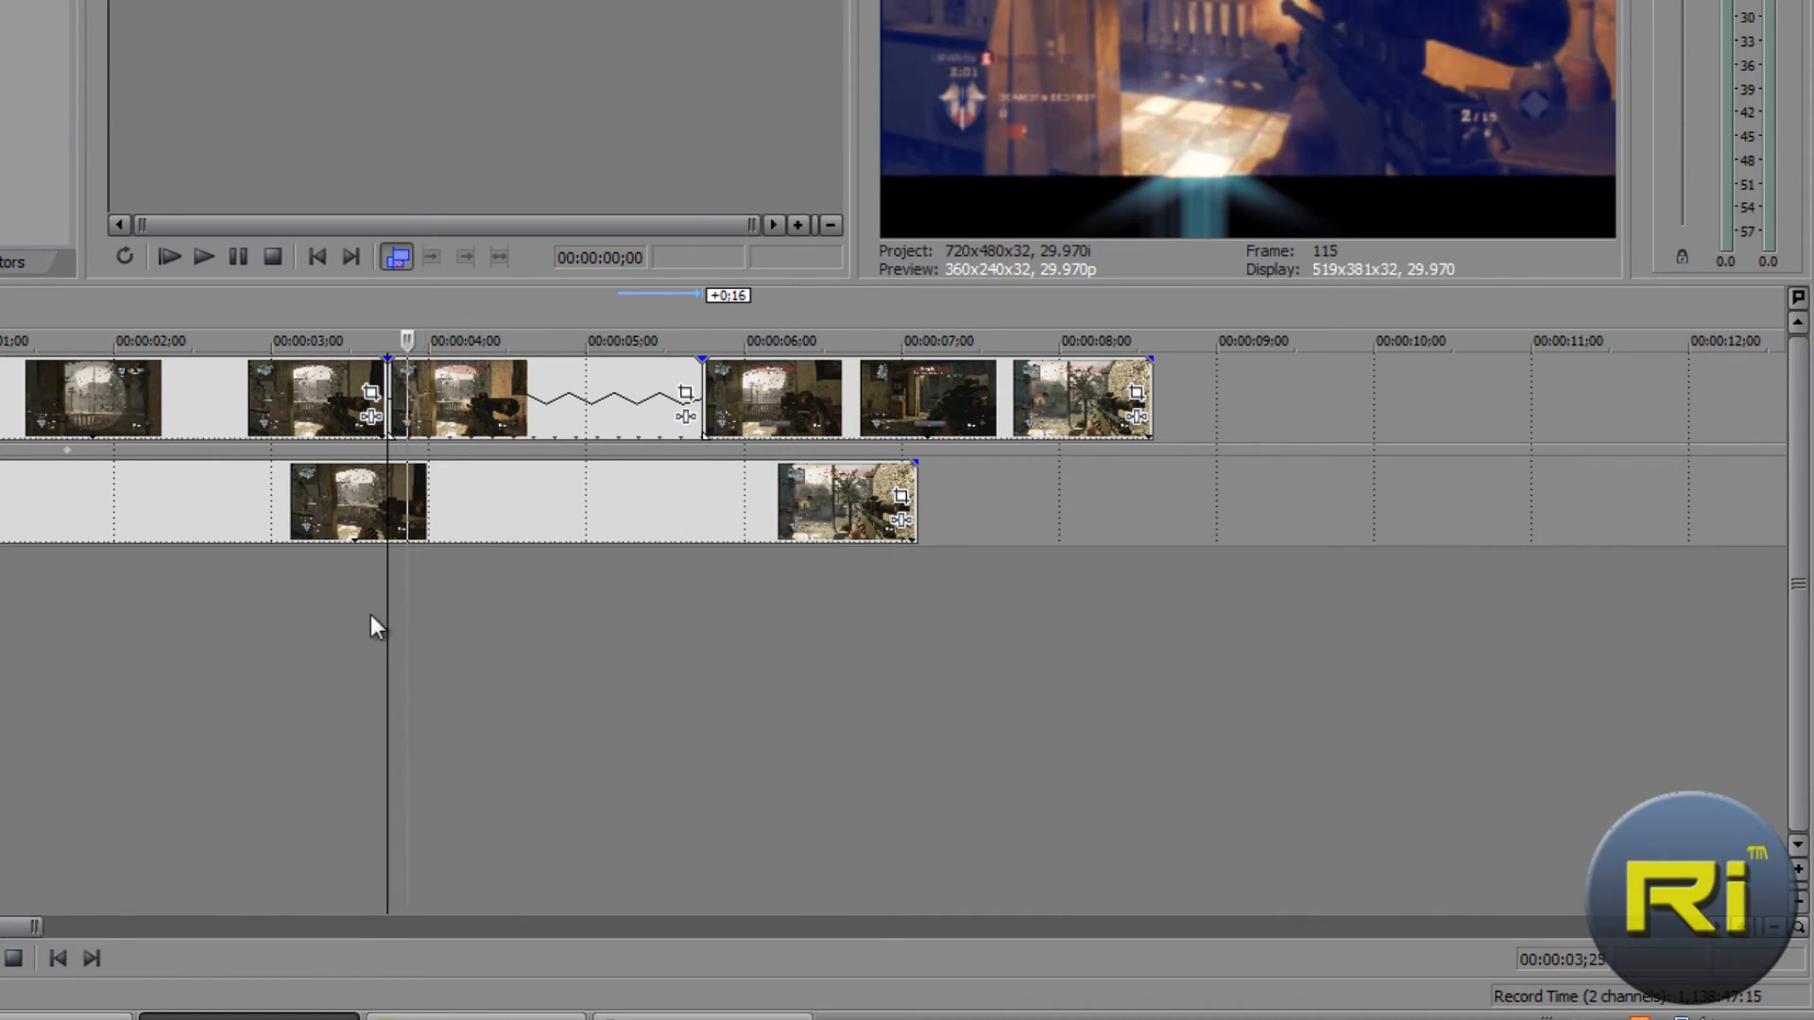
key(Return)
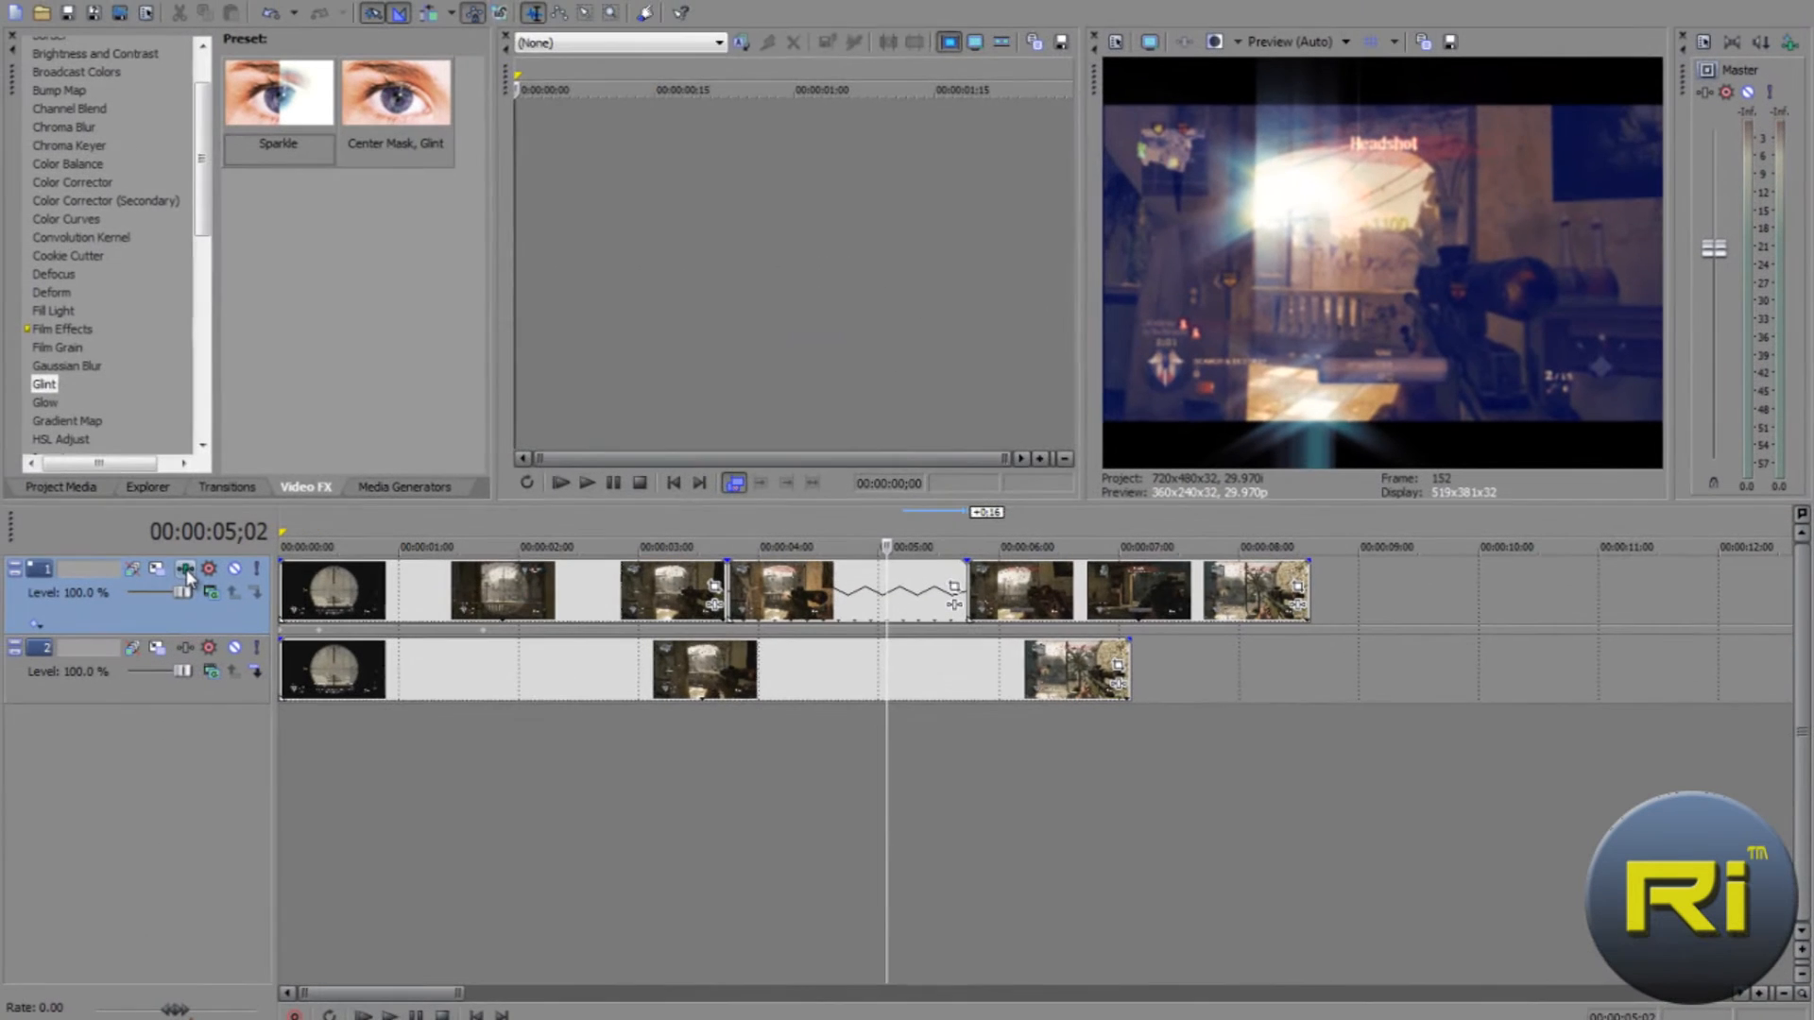
Open the track 1 effects and add a Glint keyframe at 00:00:03;25.
click(185, 569)
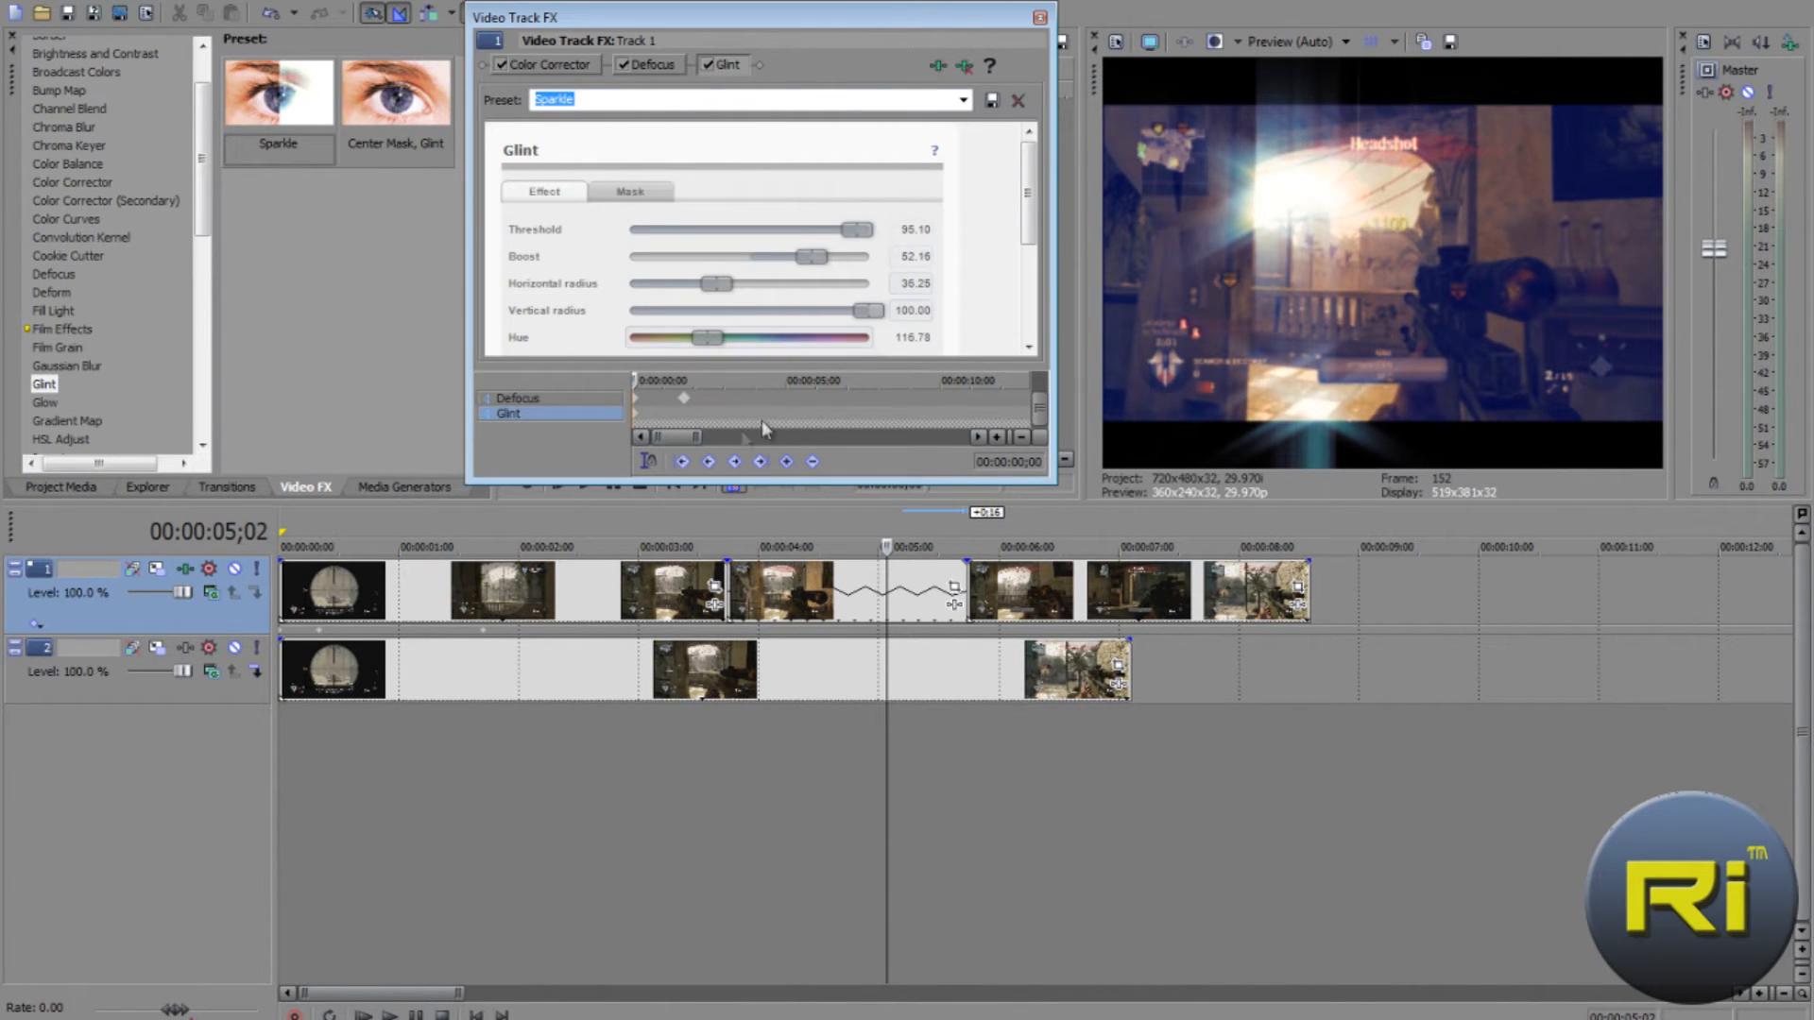
drag(636, 382, 749, 380)
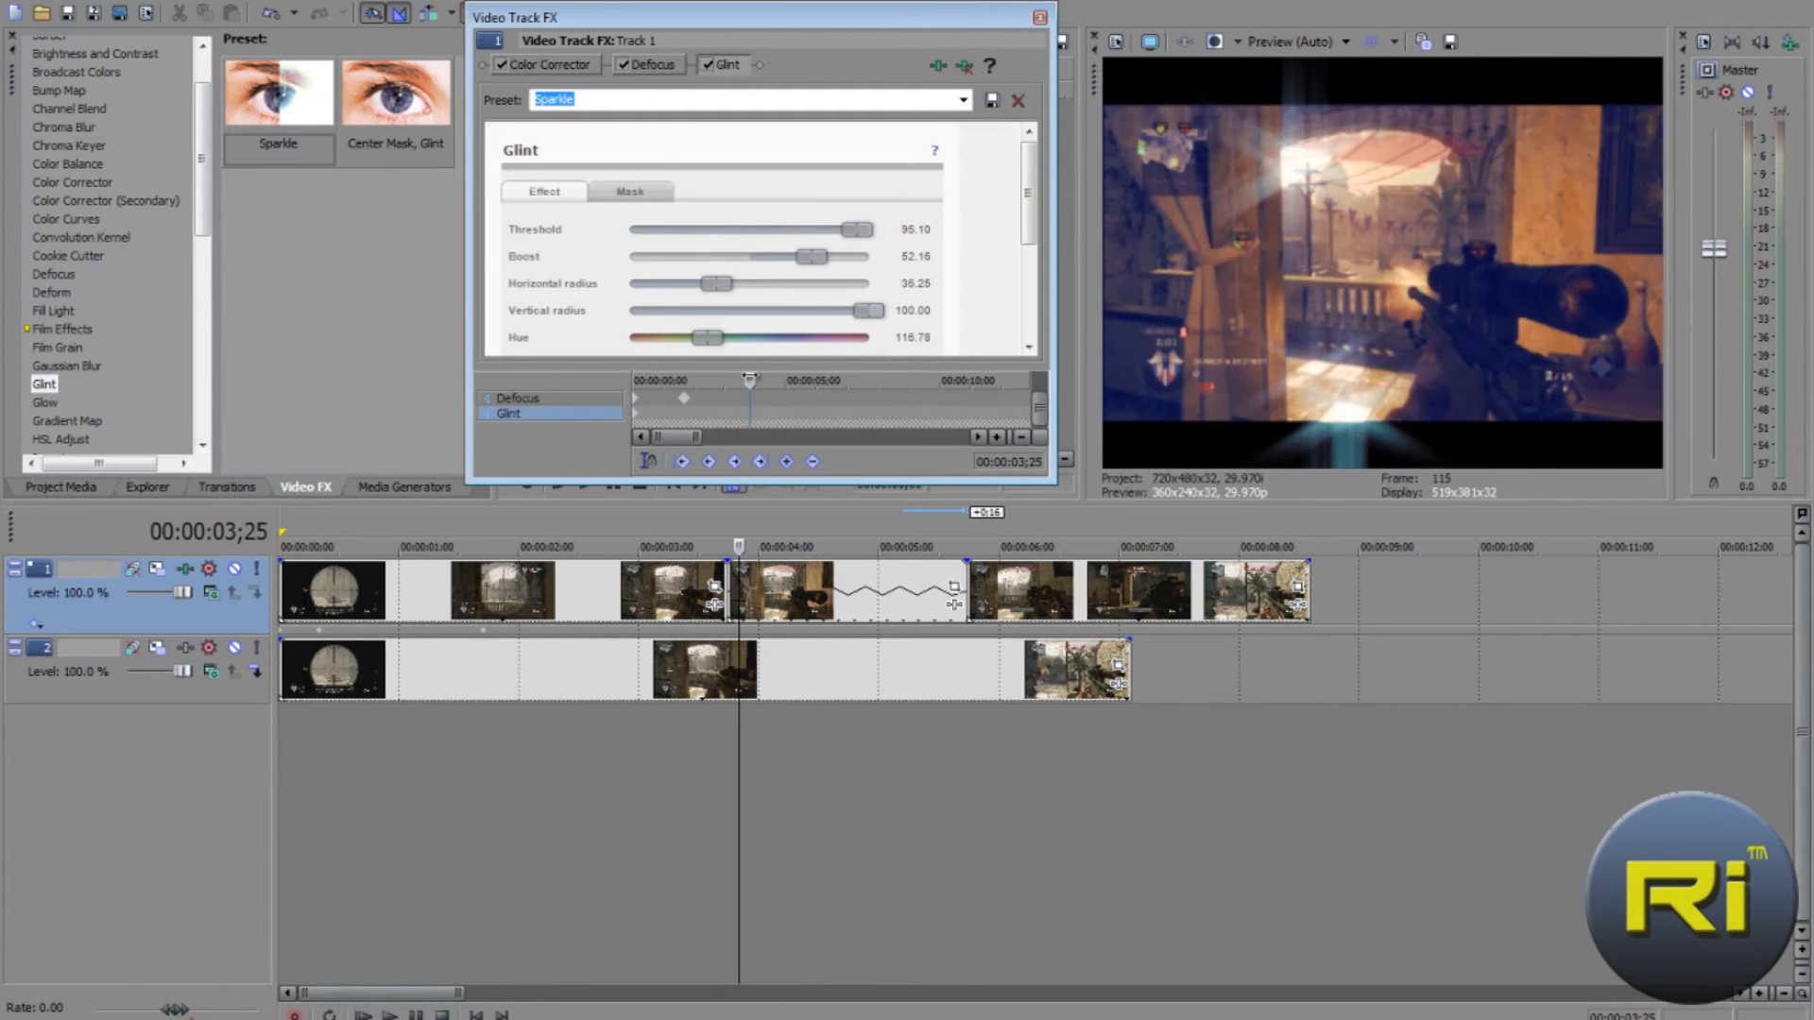
click(788, 462)
Set the Glint orientation to 358.37 at 00:00:04;29, shift that keyframe to just before the slowed piece's end and close the effects window.
drag(751, 380, 784, 378)
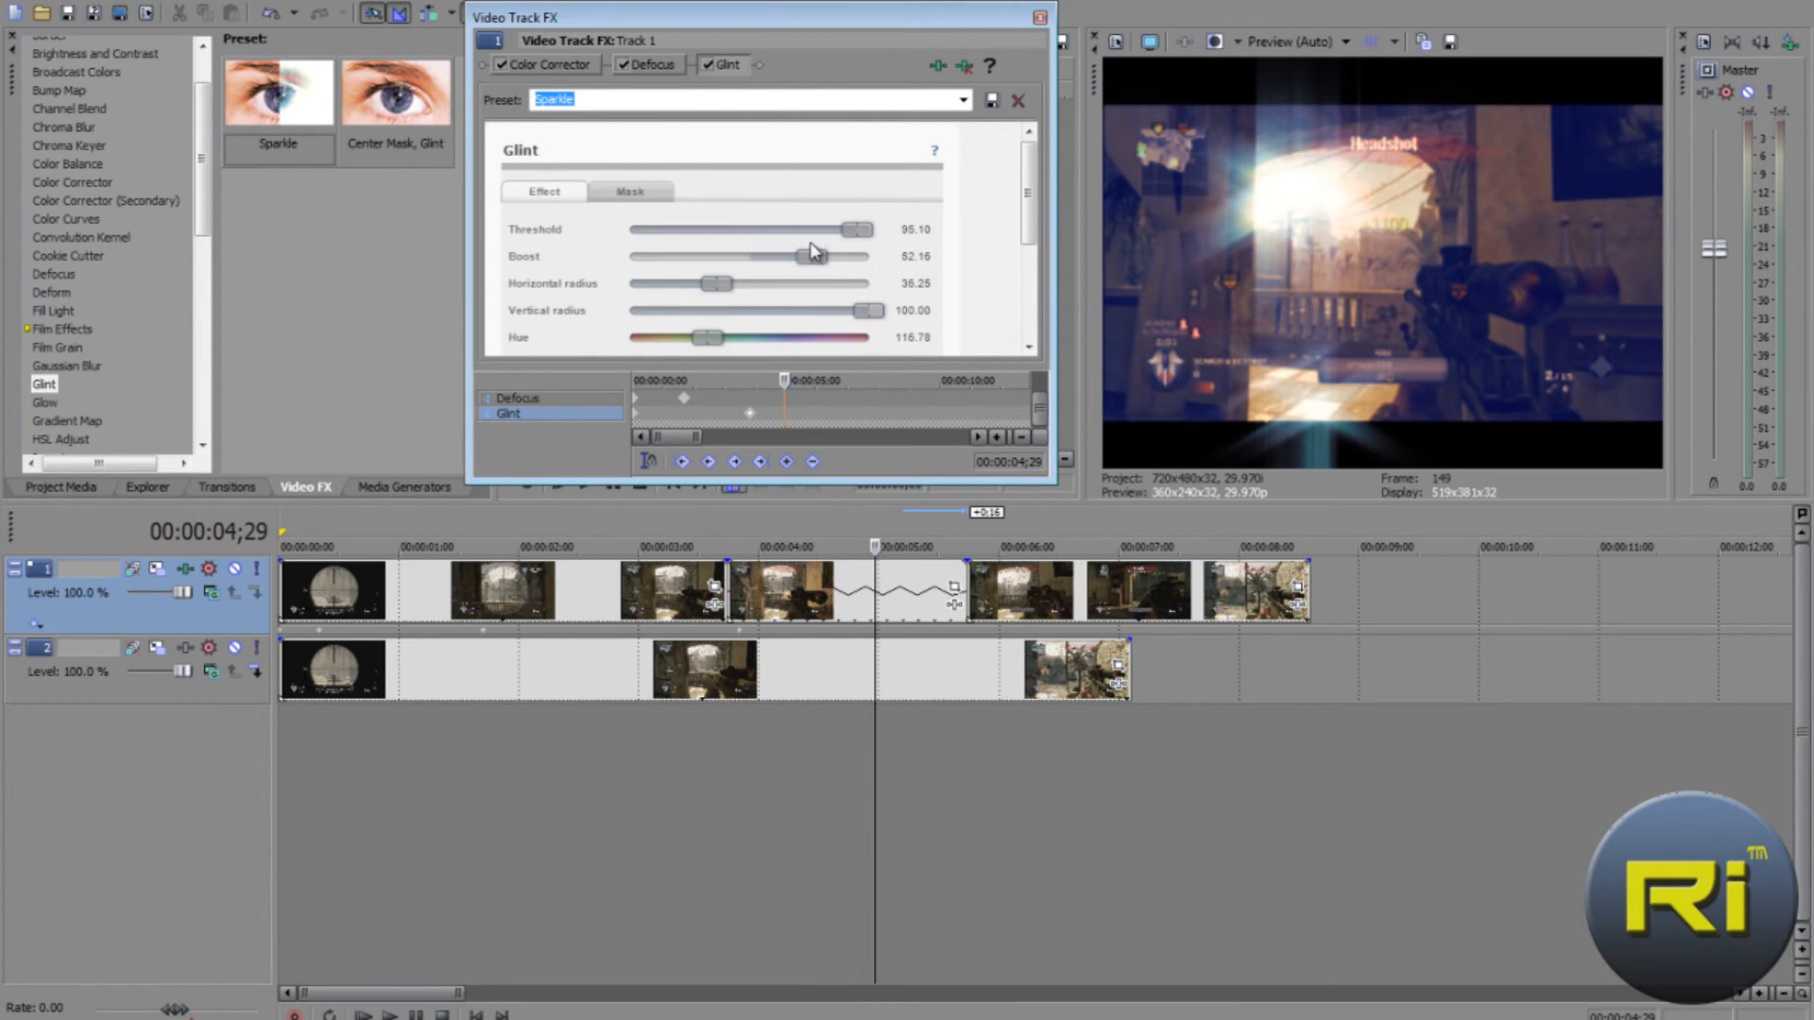
drag(1034, 213, 1037, 270)
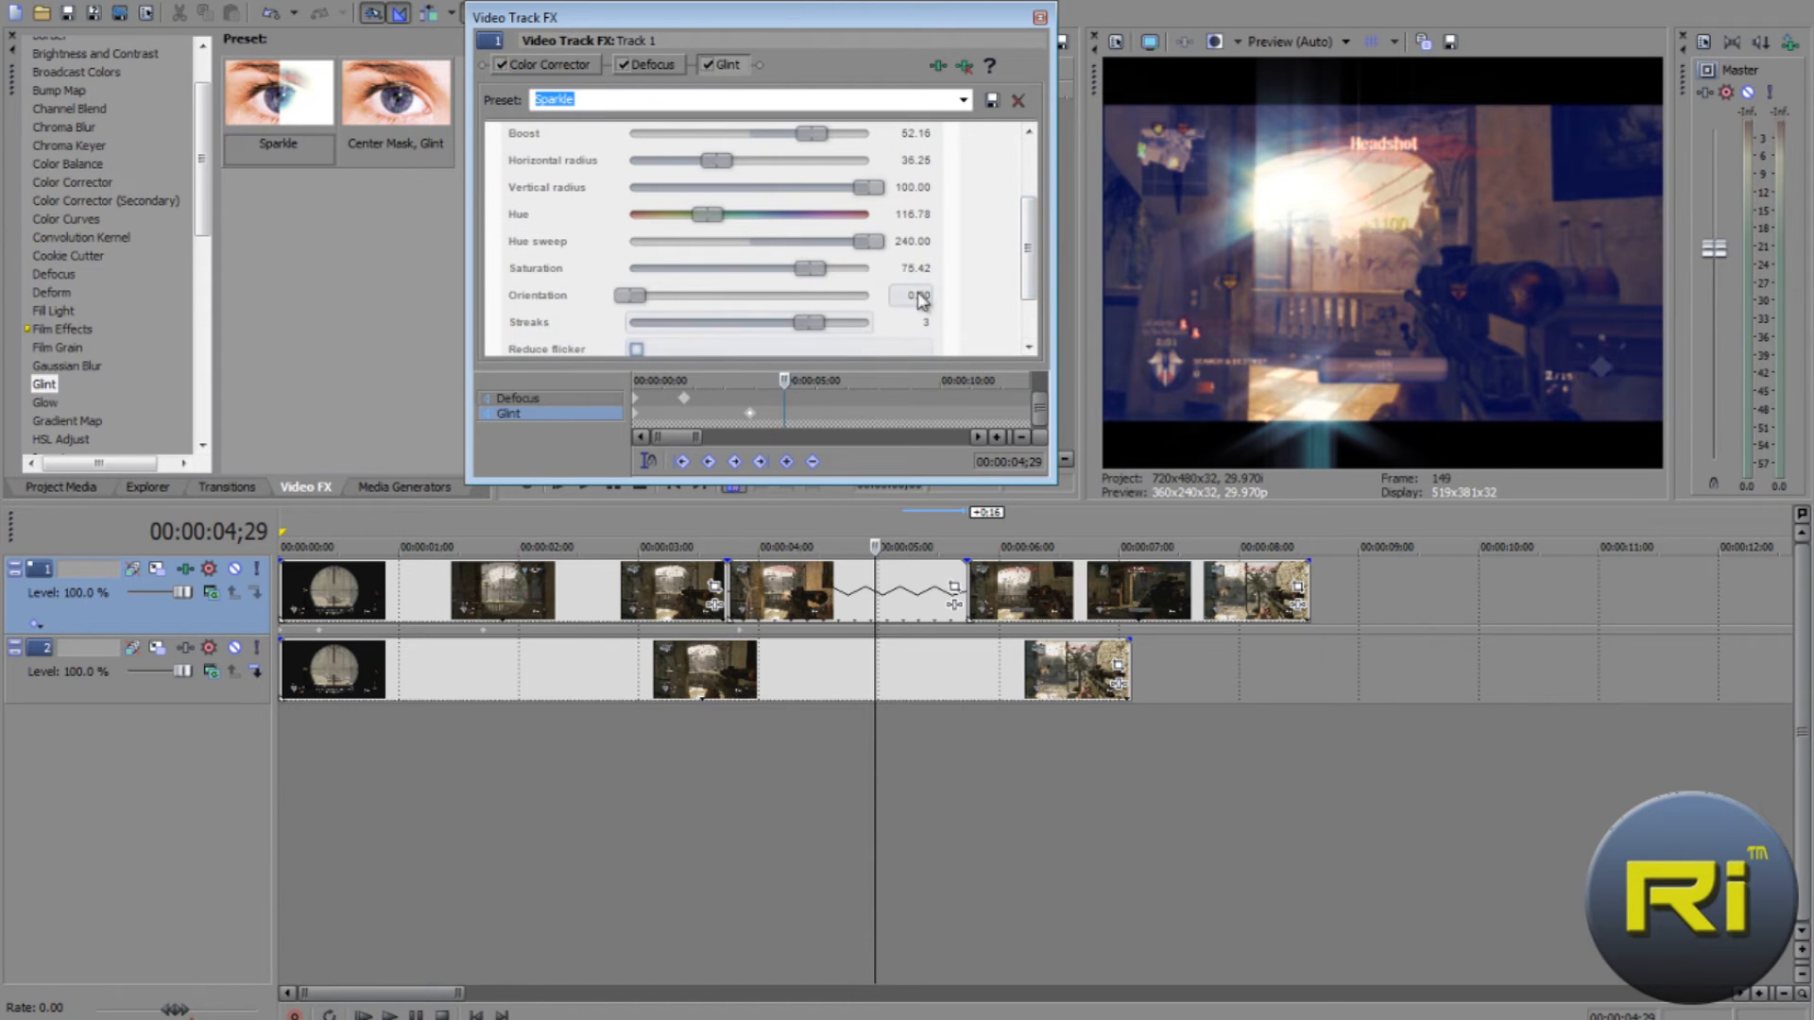
drag(631, 299, 865, 302)
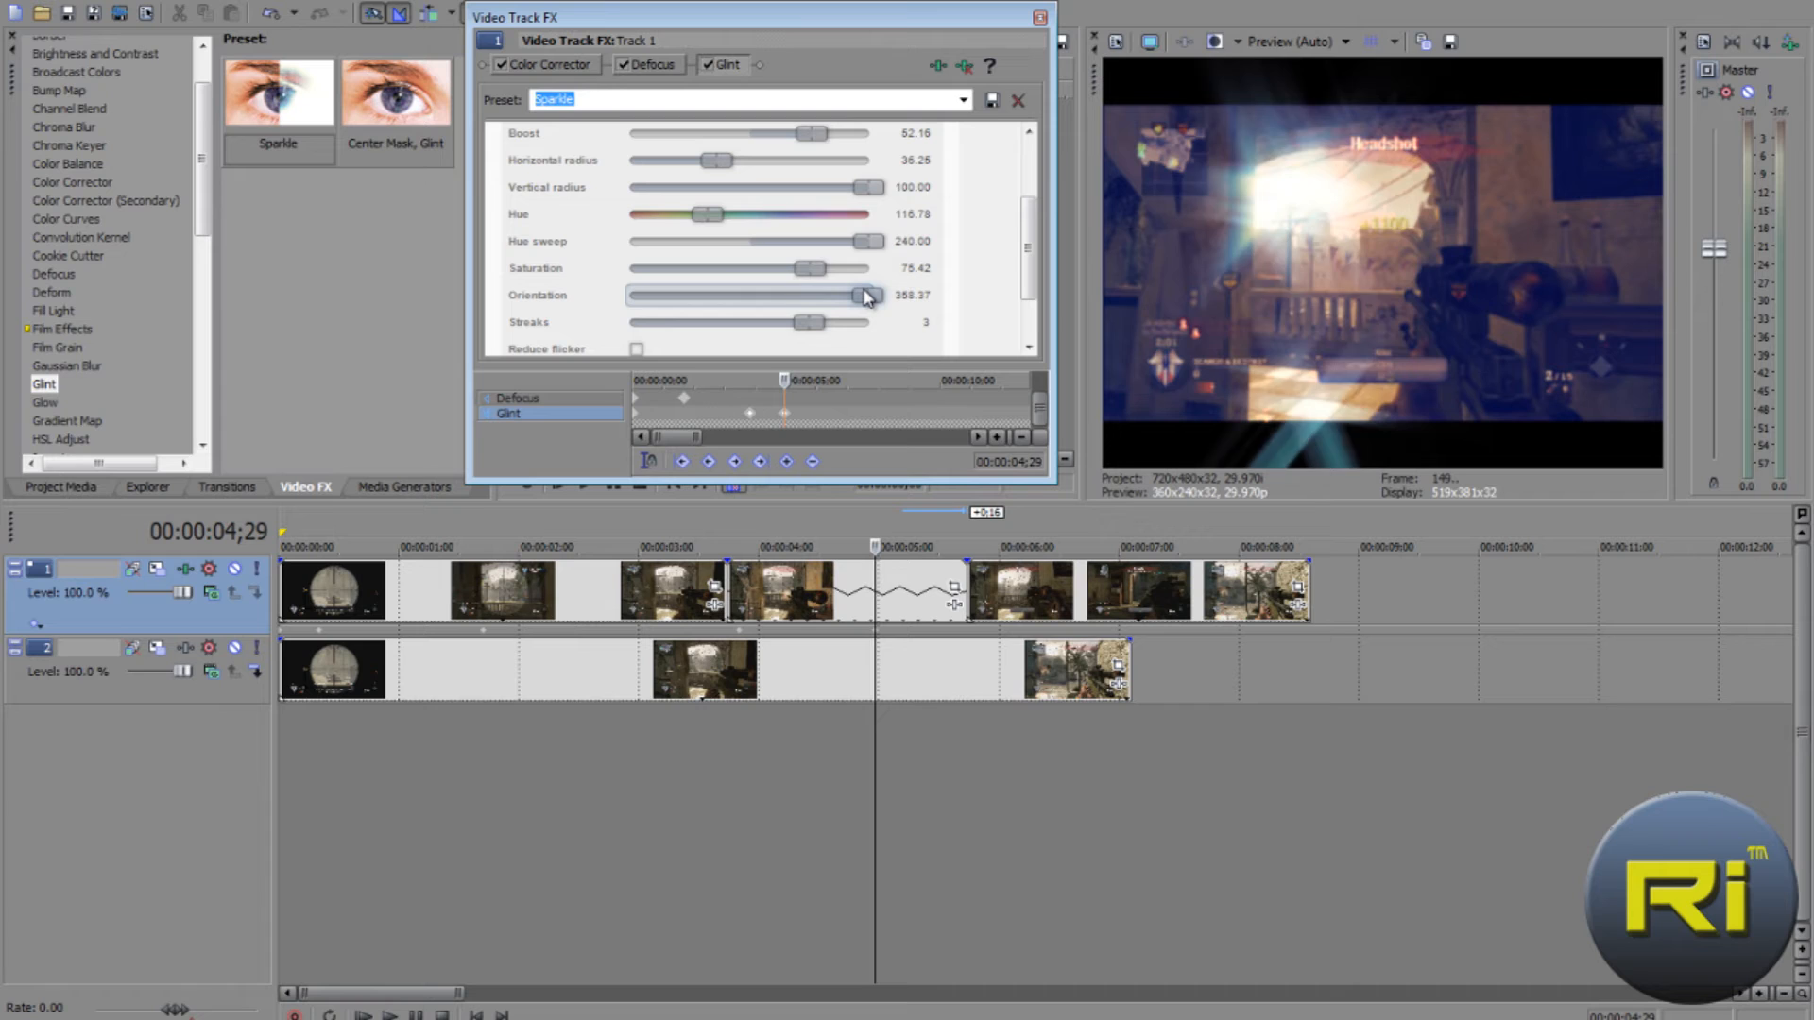
click(785, 424)
mouse_move(786, 425)
mouse_down()
mouse_move(832, 422)
mouse_move(808, 415)
mouse_up()
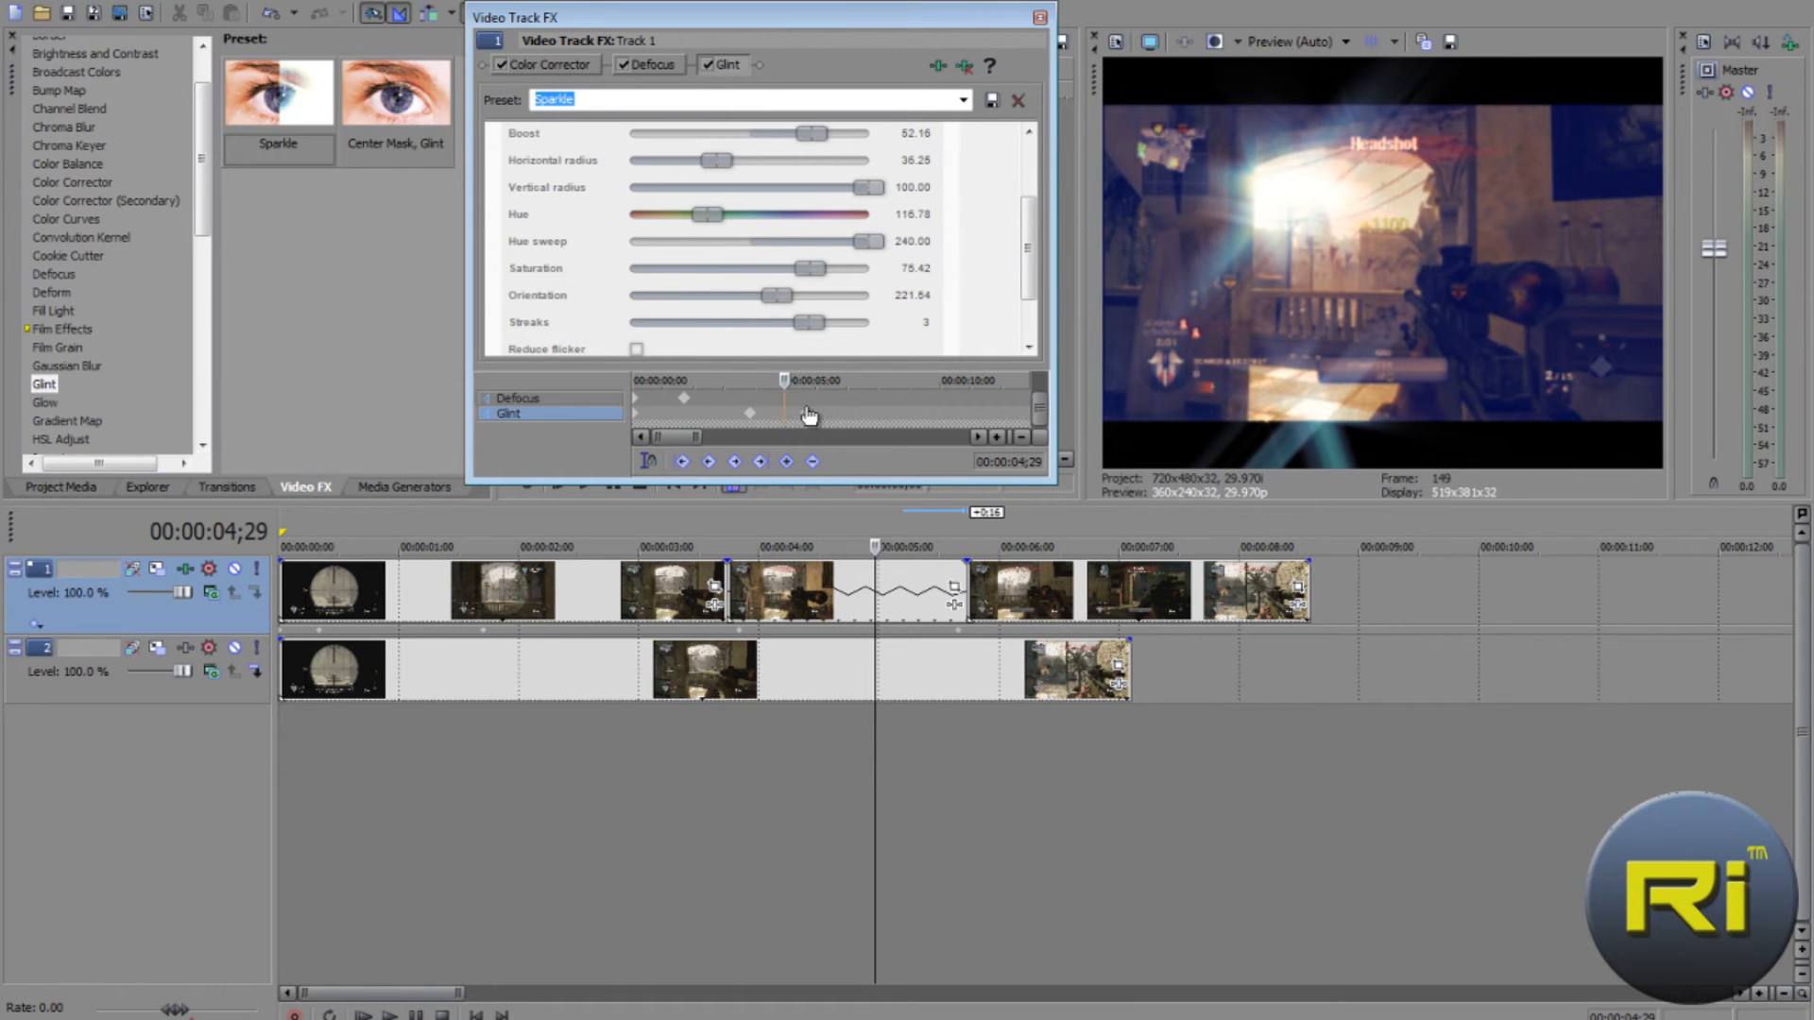
click(1039, 18)
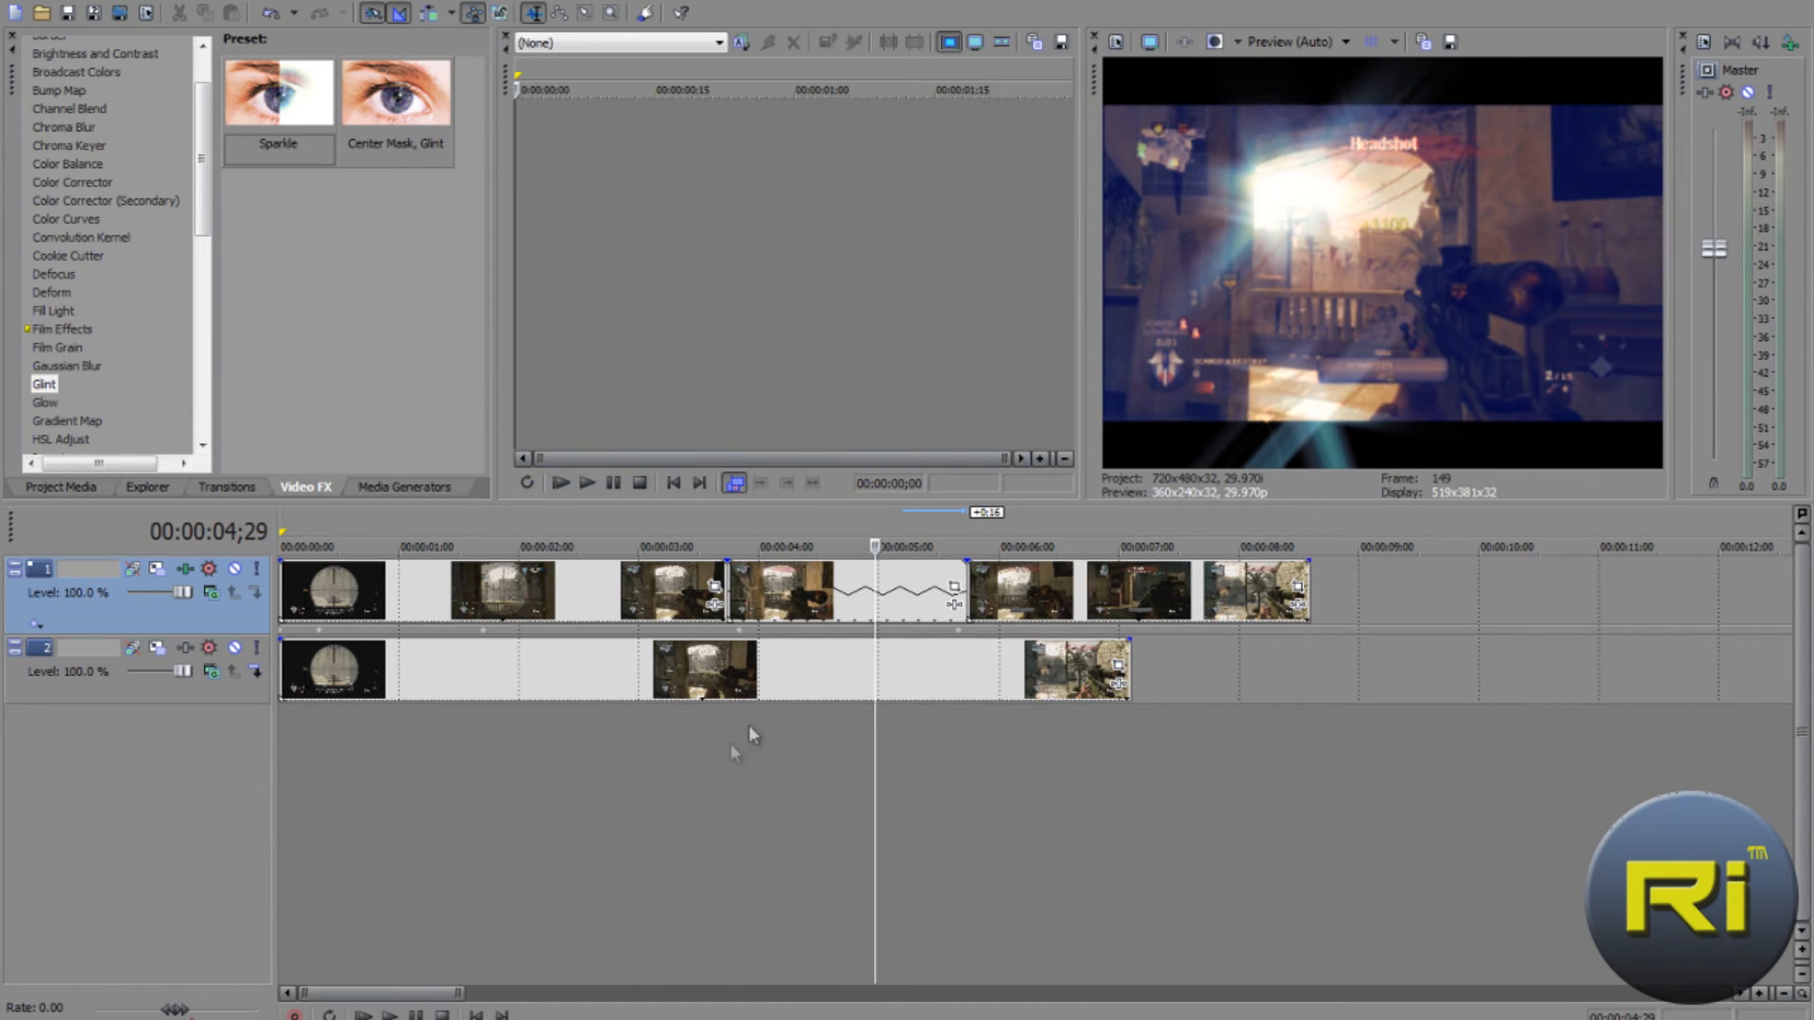
Play back the slowed segment on track 1 to check the rotating Glint rays.
click(699, 756)
key(space)
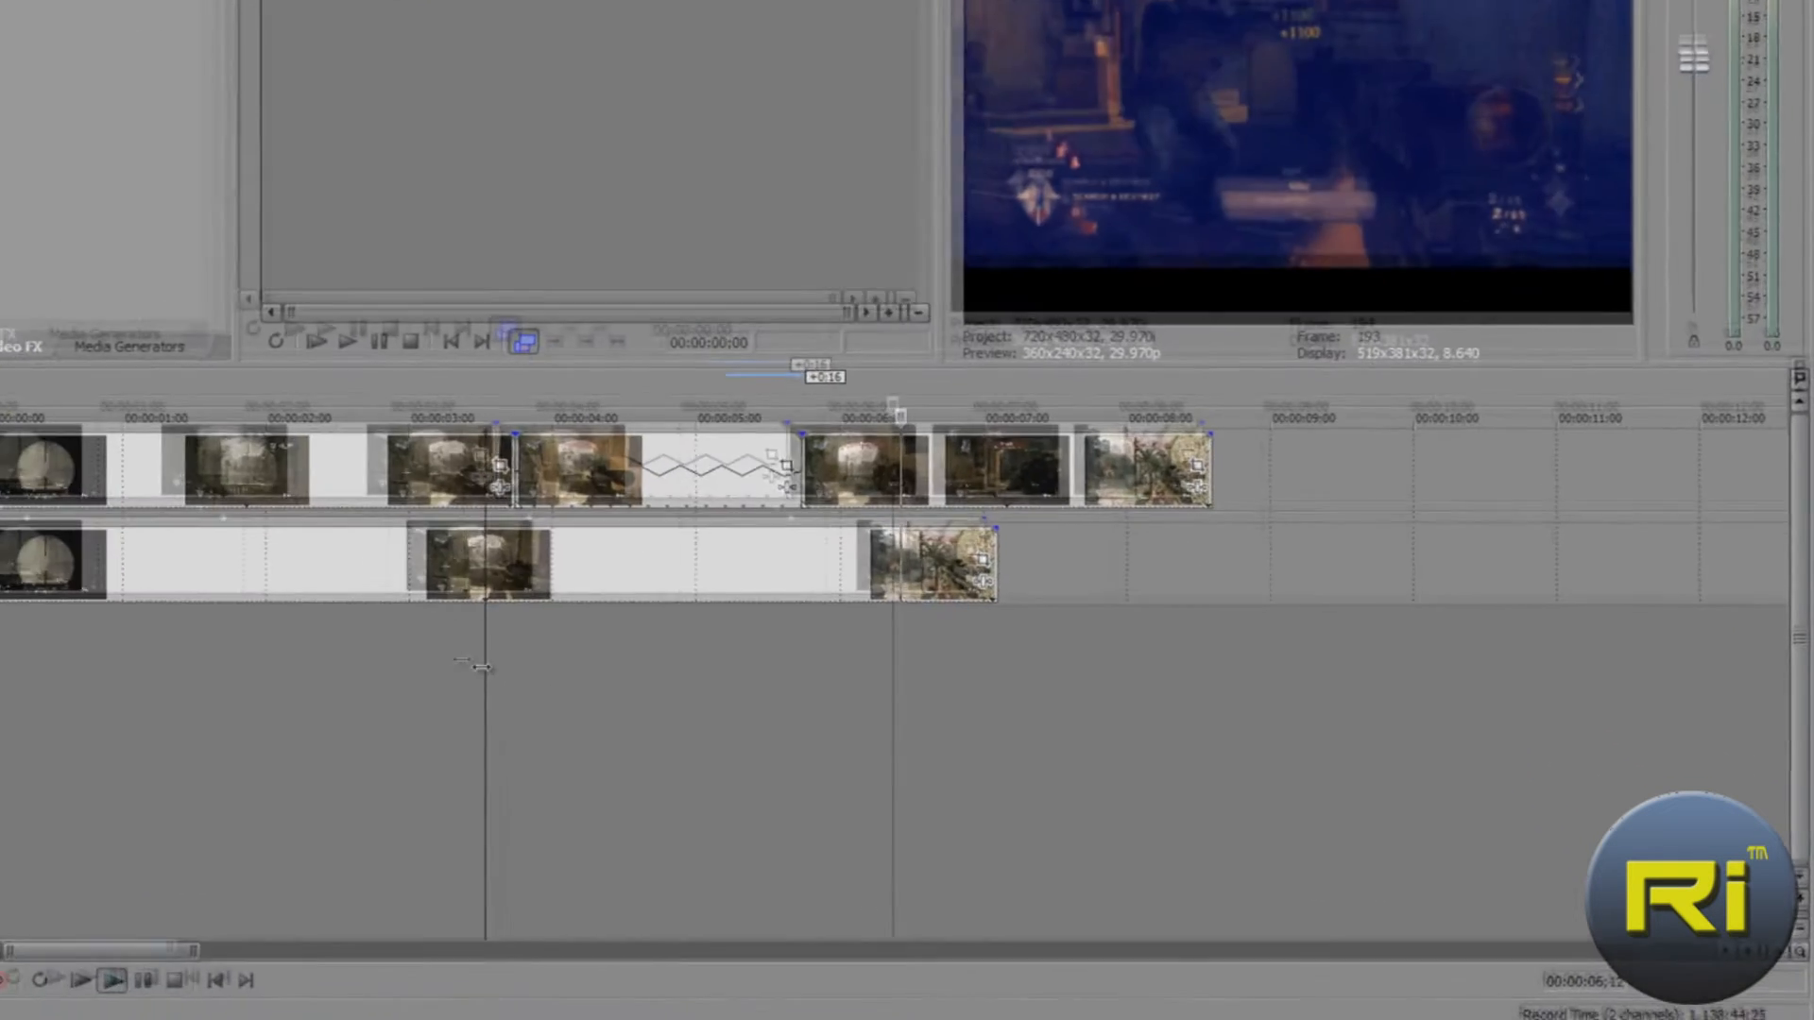
key(j)
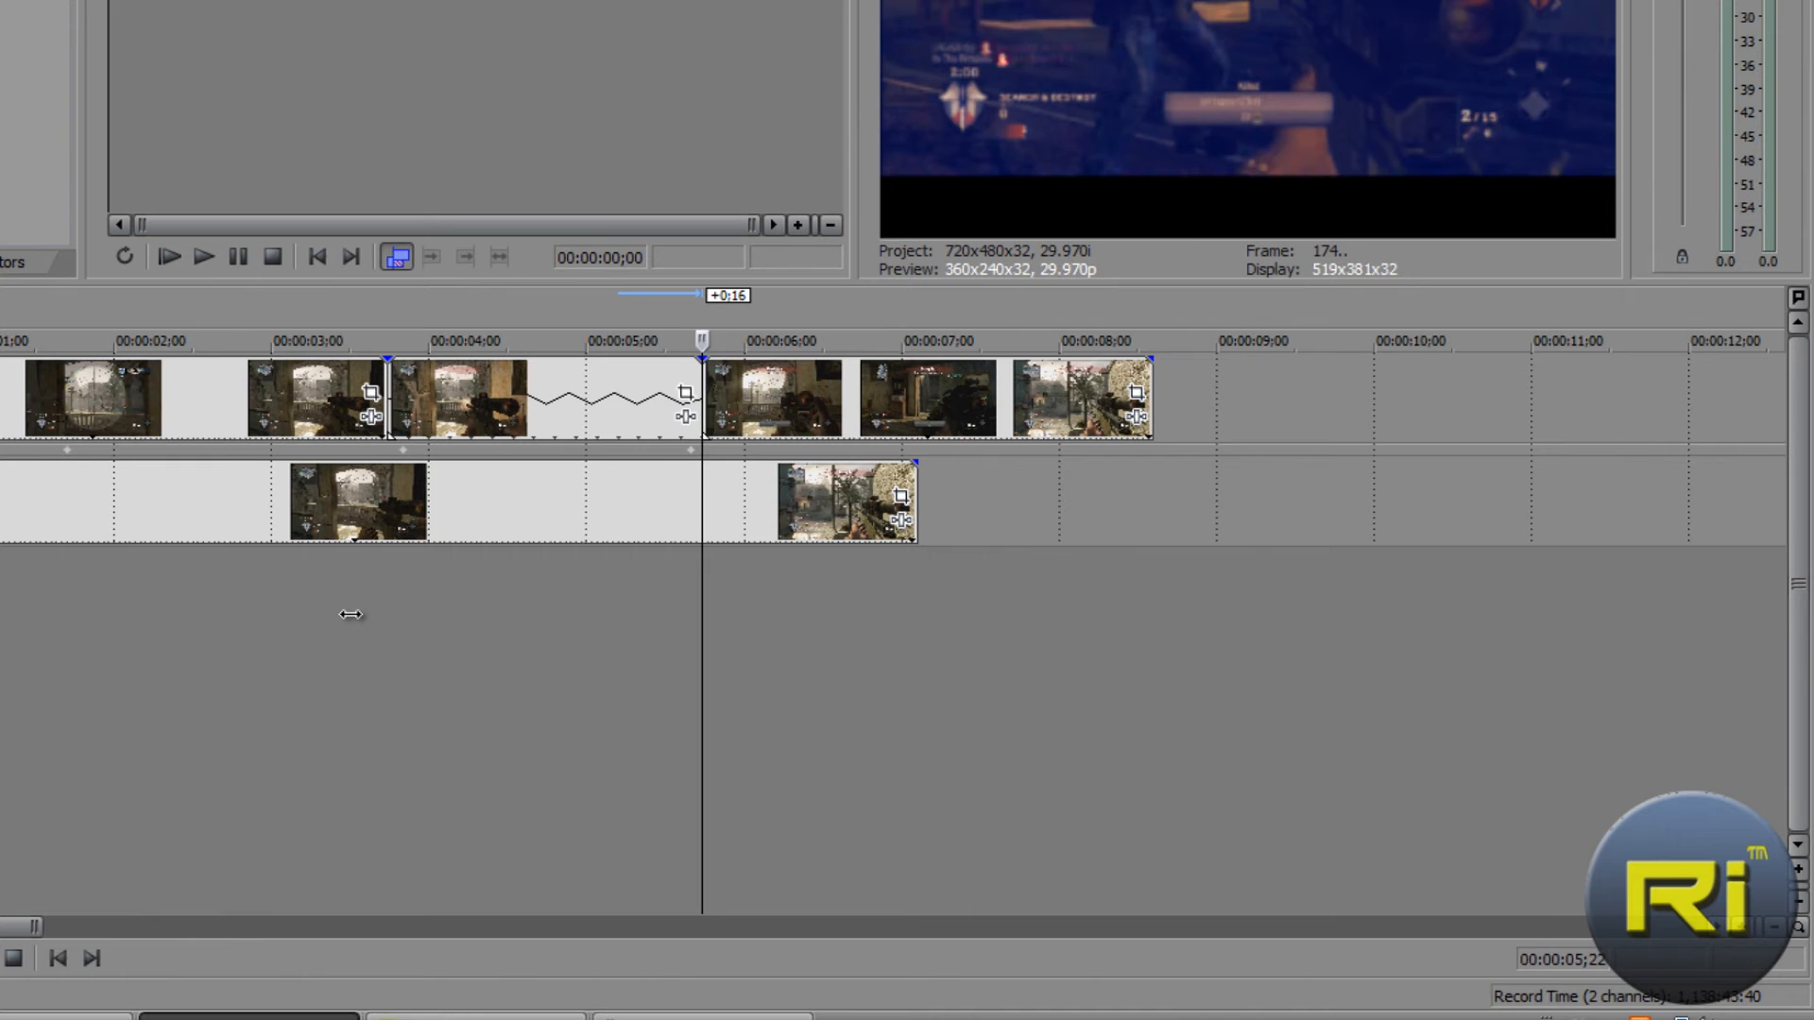
key(l)
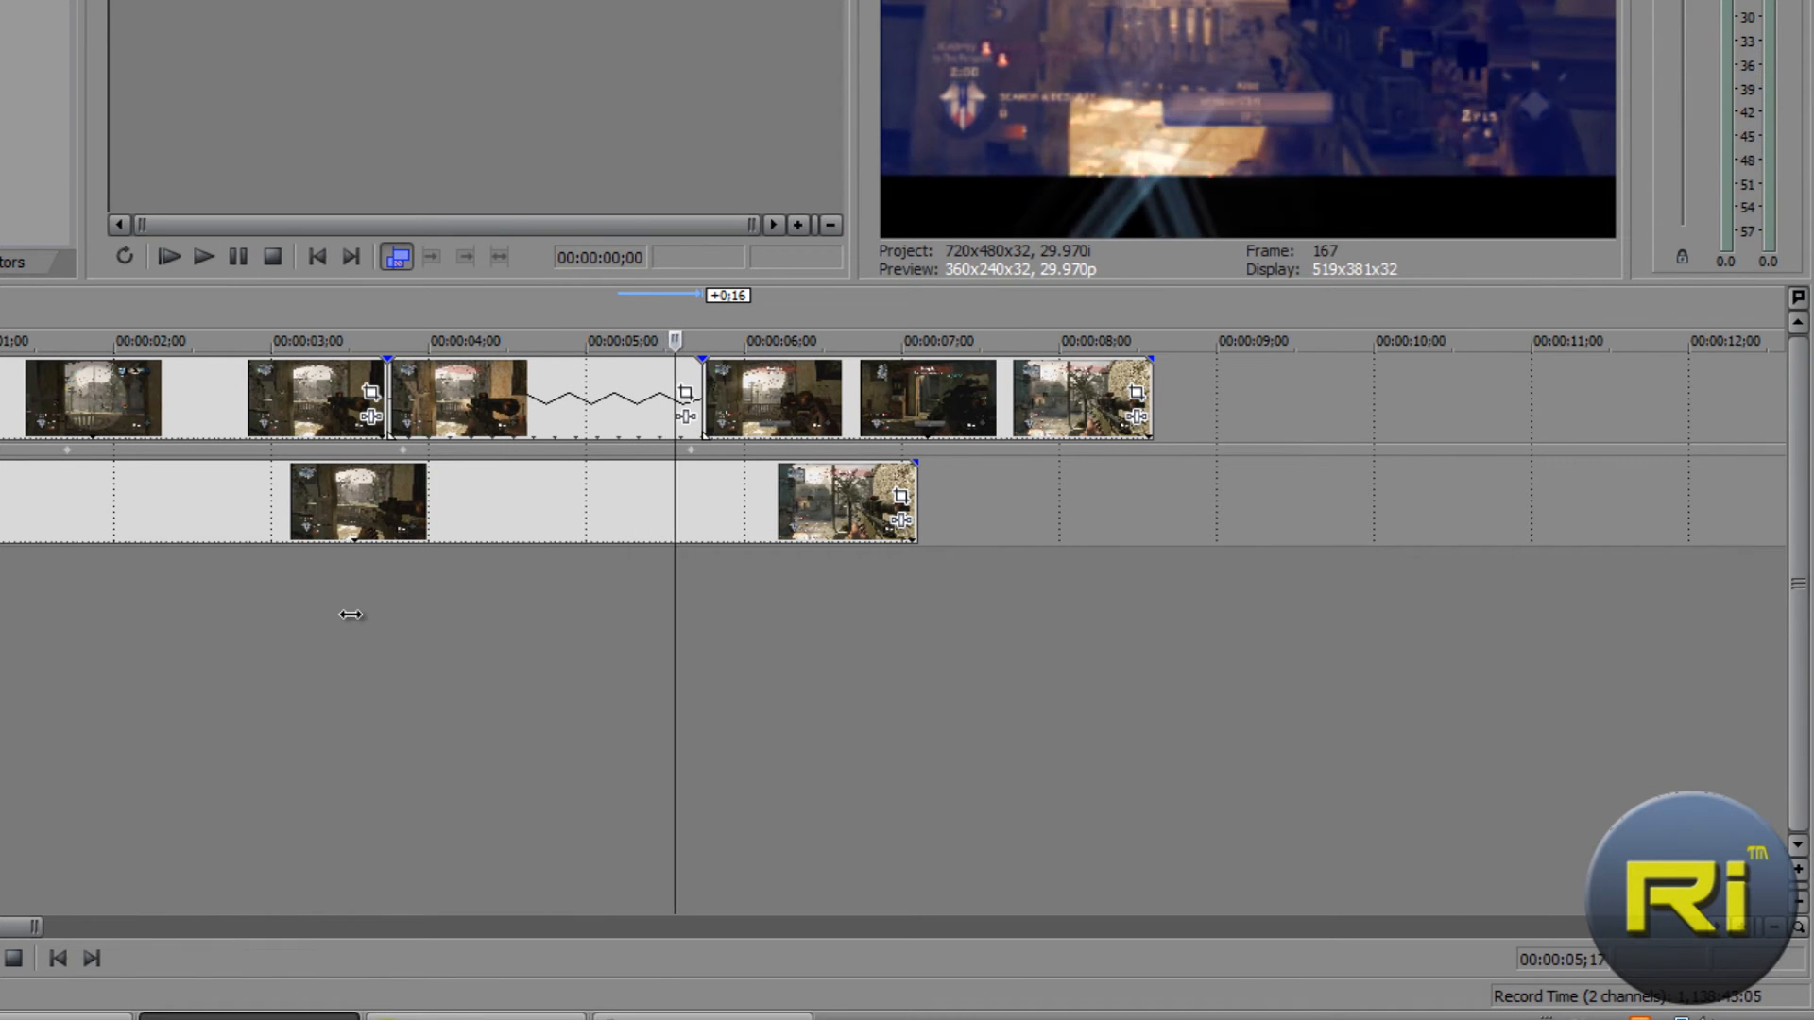
key(j)
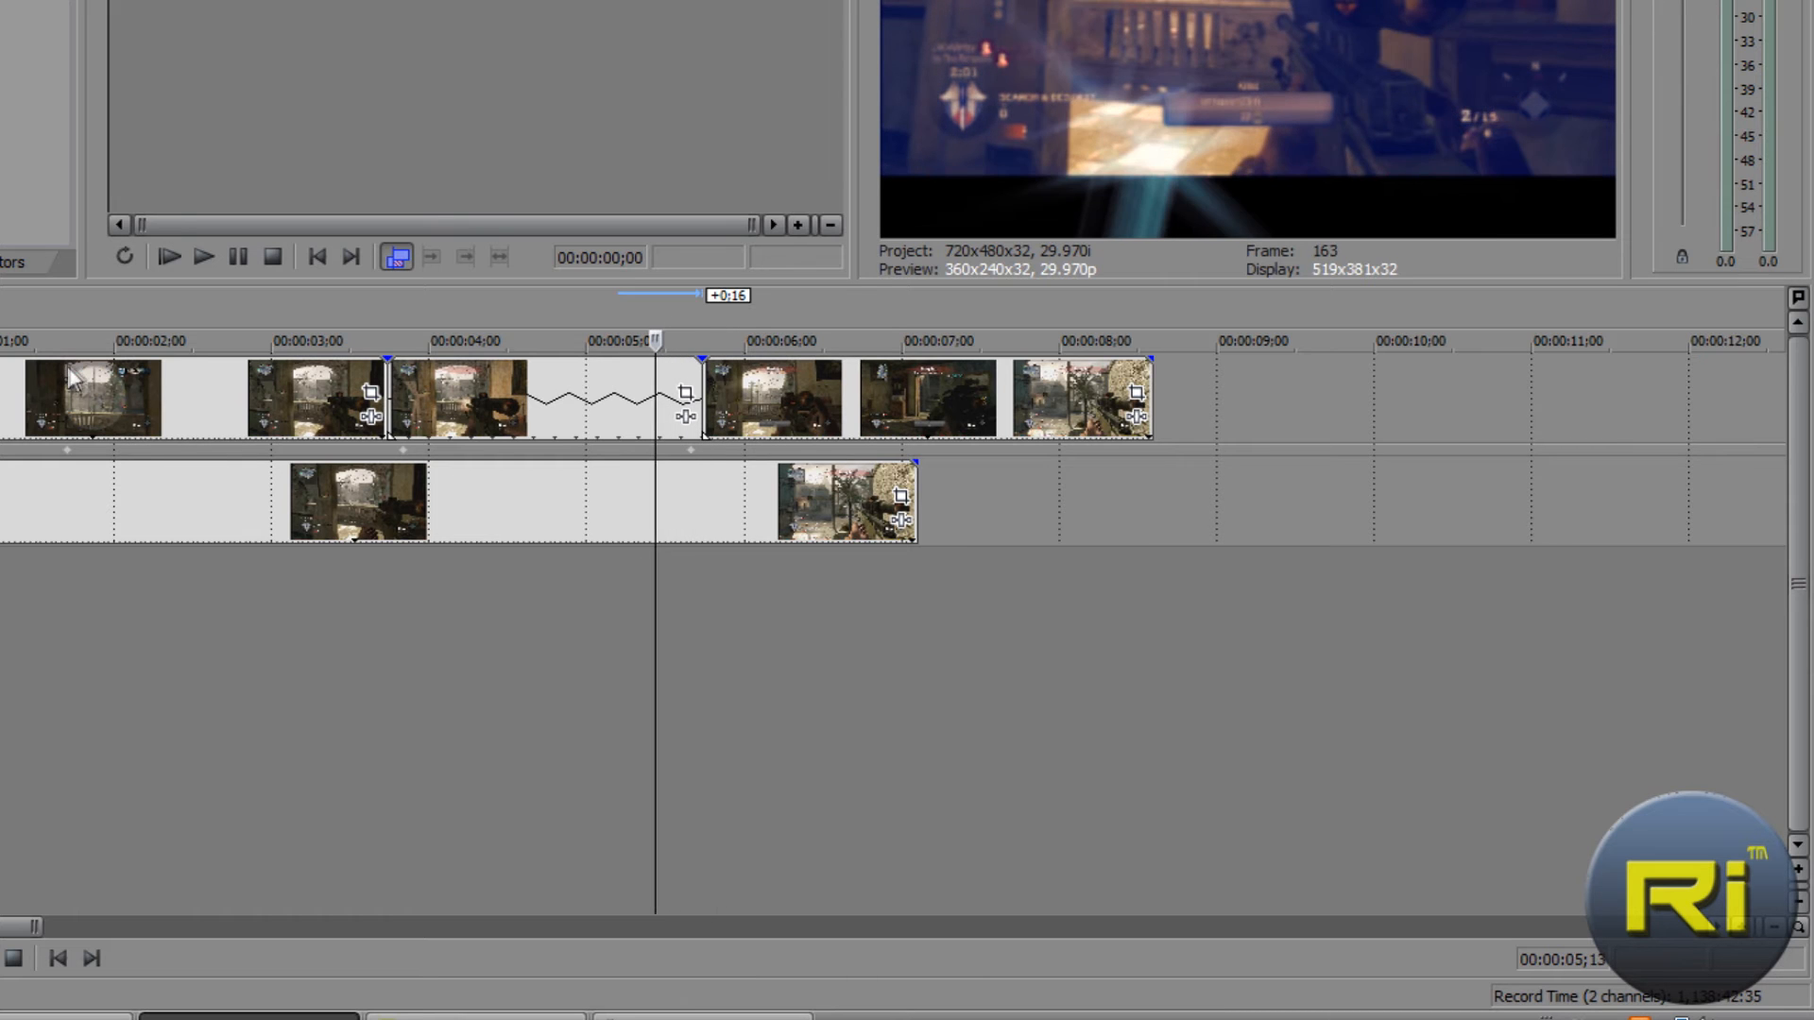
click(490, 628)
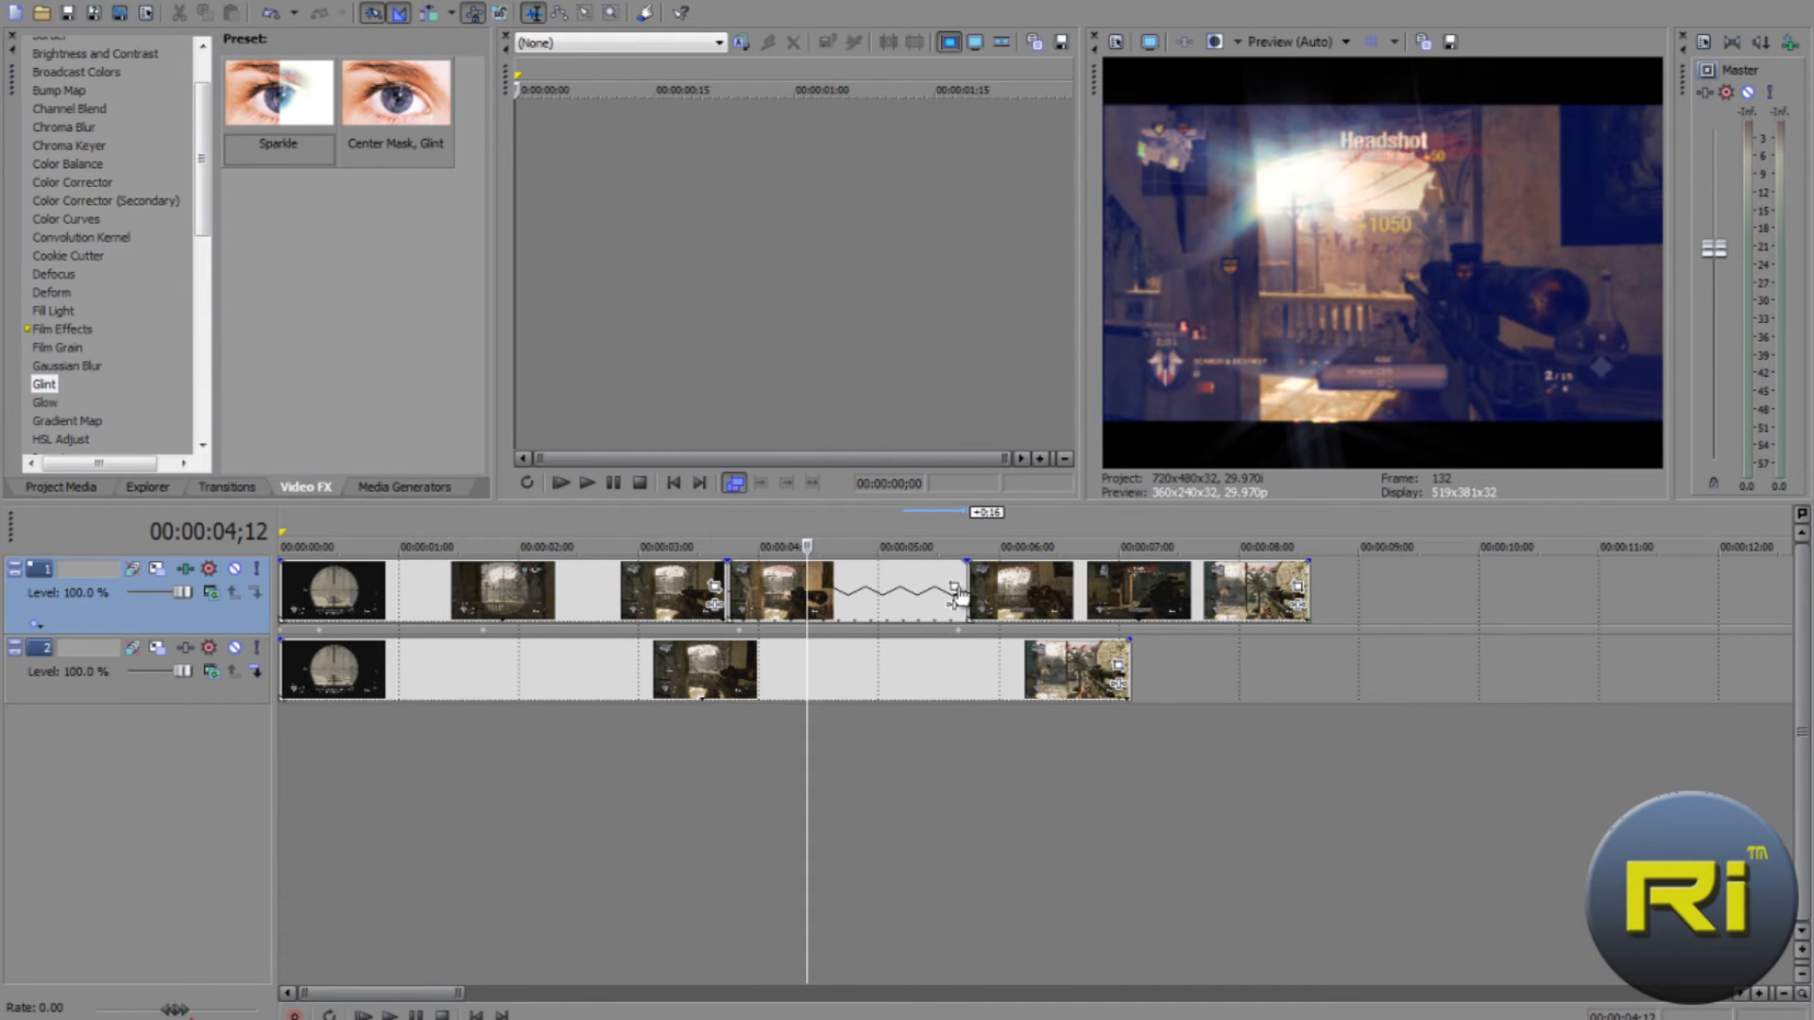
Open Pan/Crop for the slowed middle piece and shrink its crop frame to 1,712.6 x 963.3 at 00:00:00;05.
right_click(895, 586)
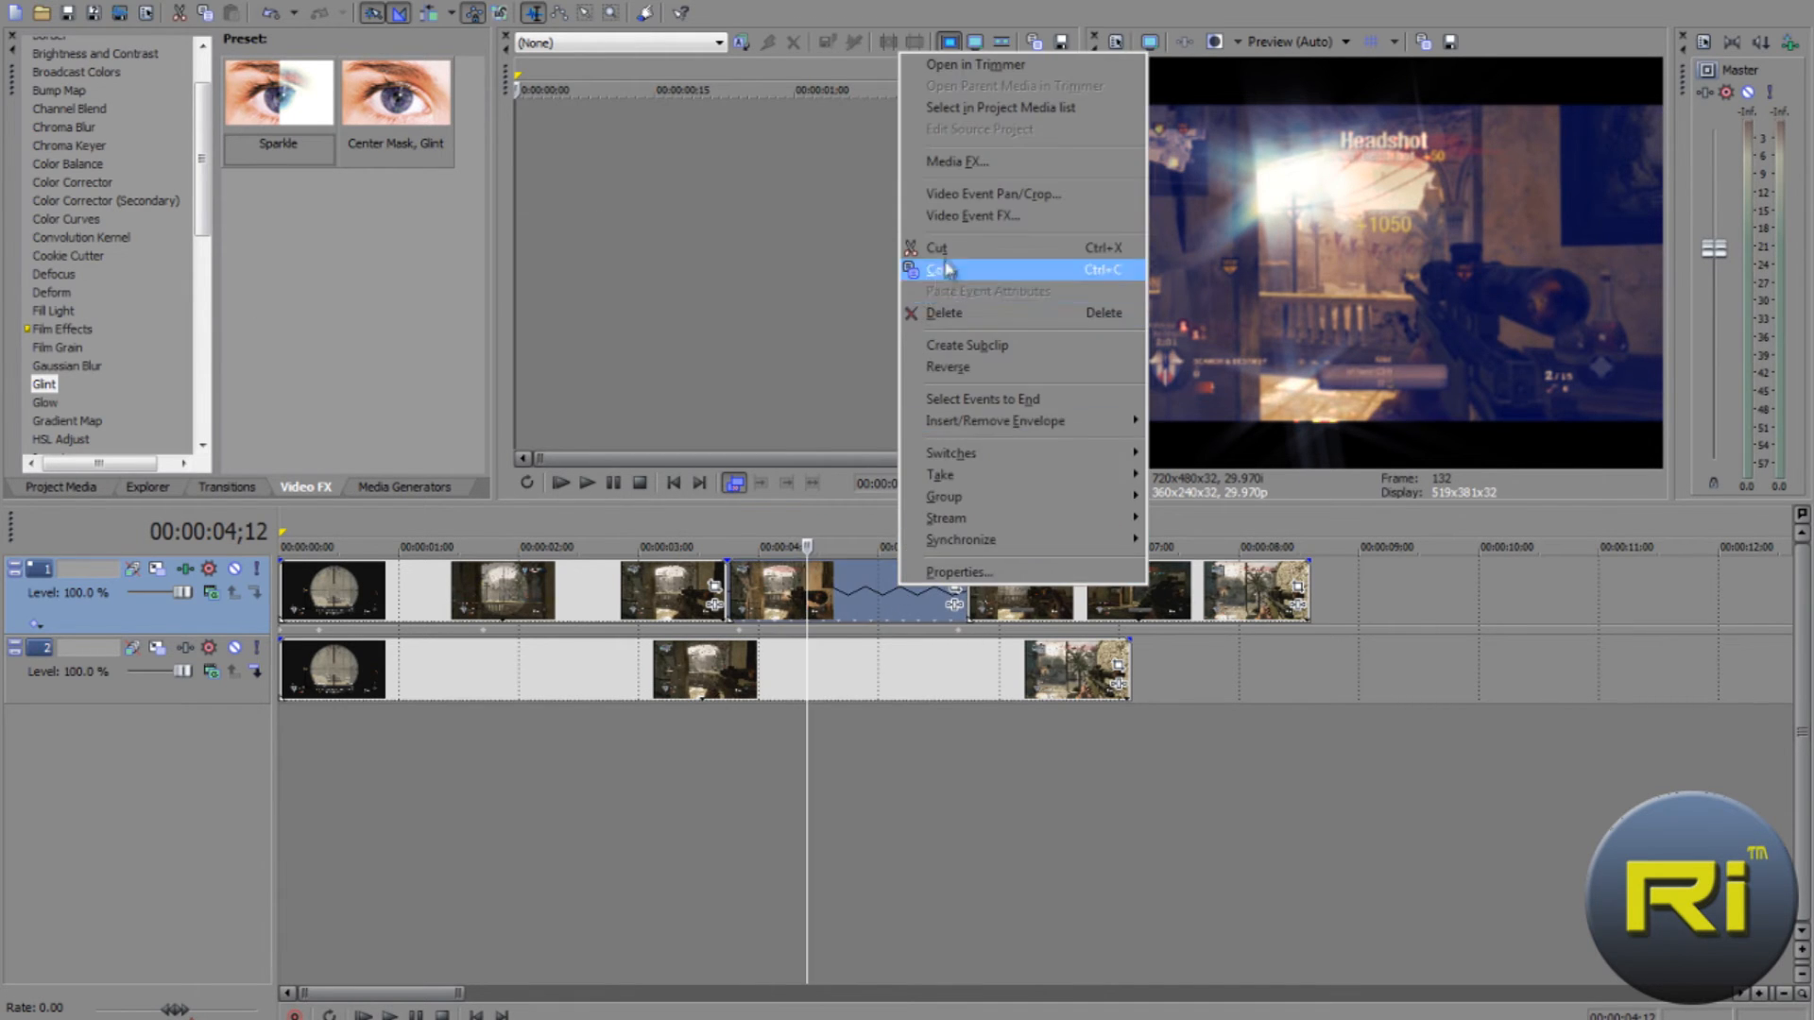
click(979, 203)
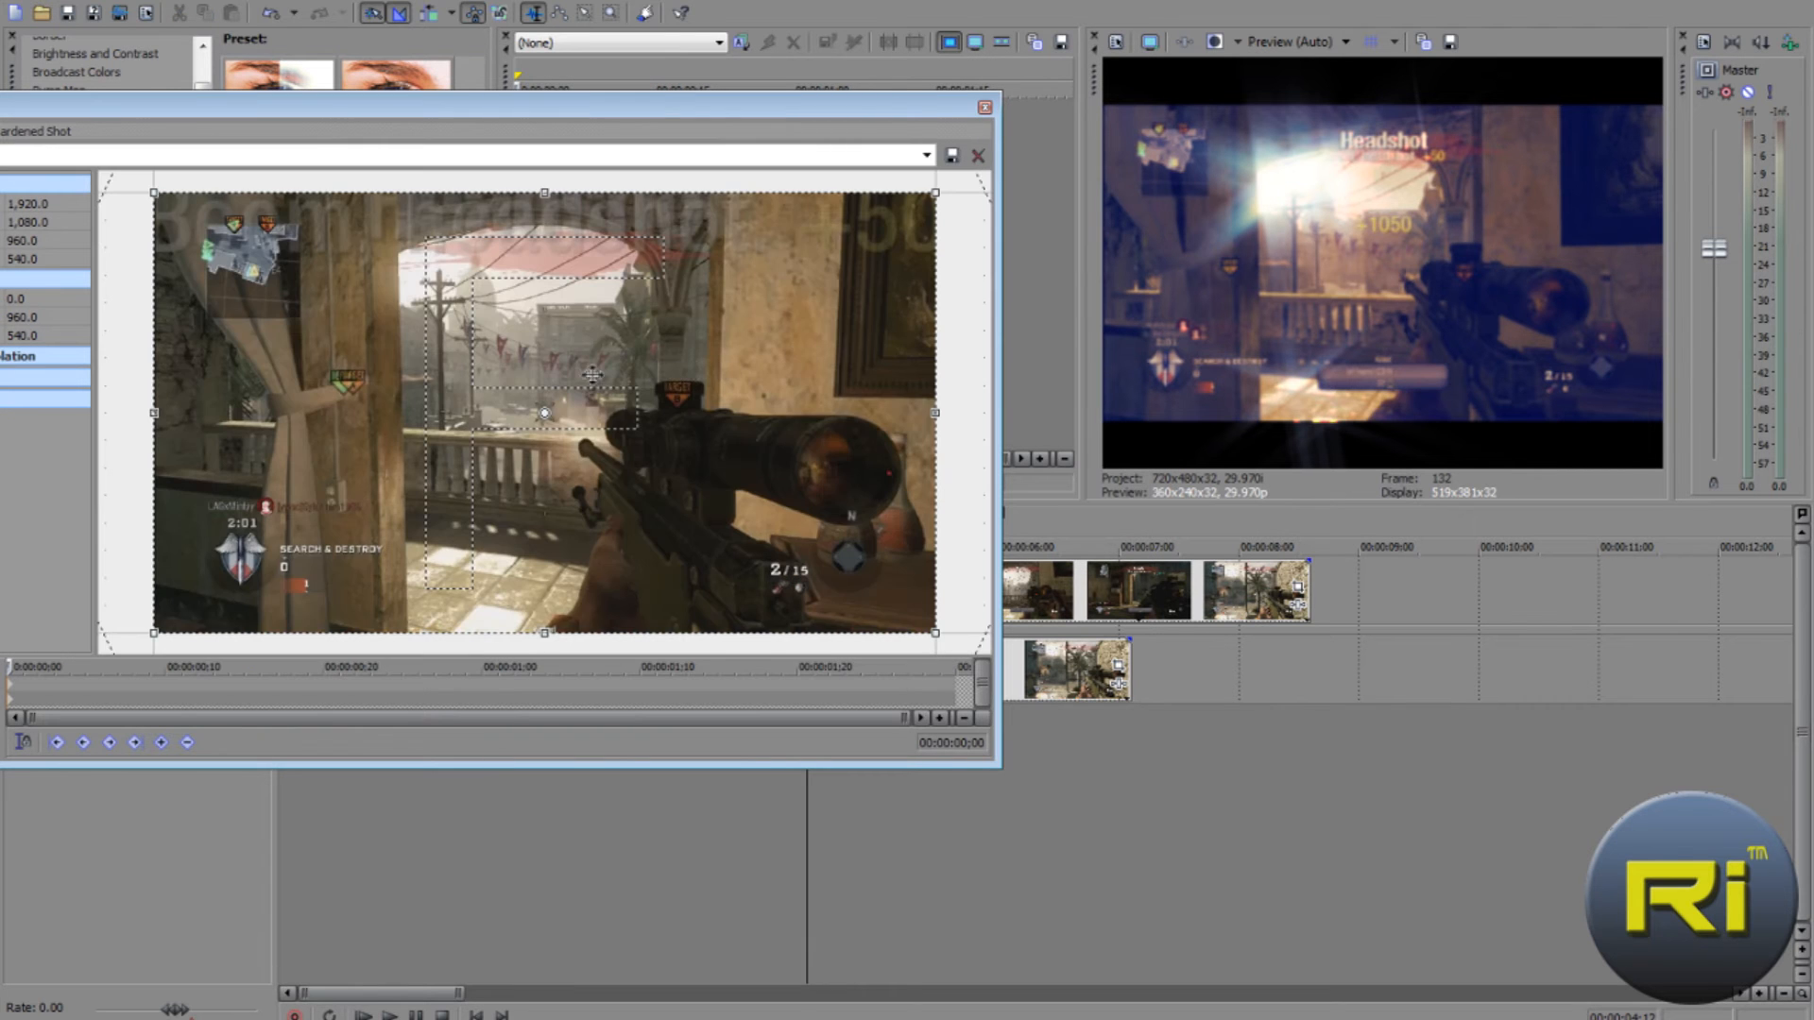
drag(21, 669, 84, 647)
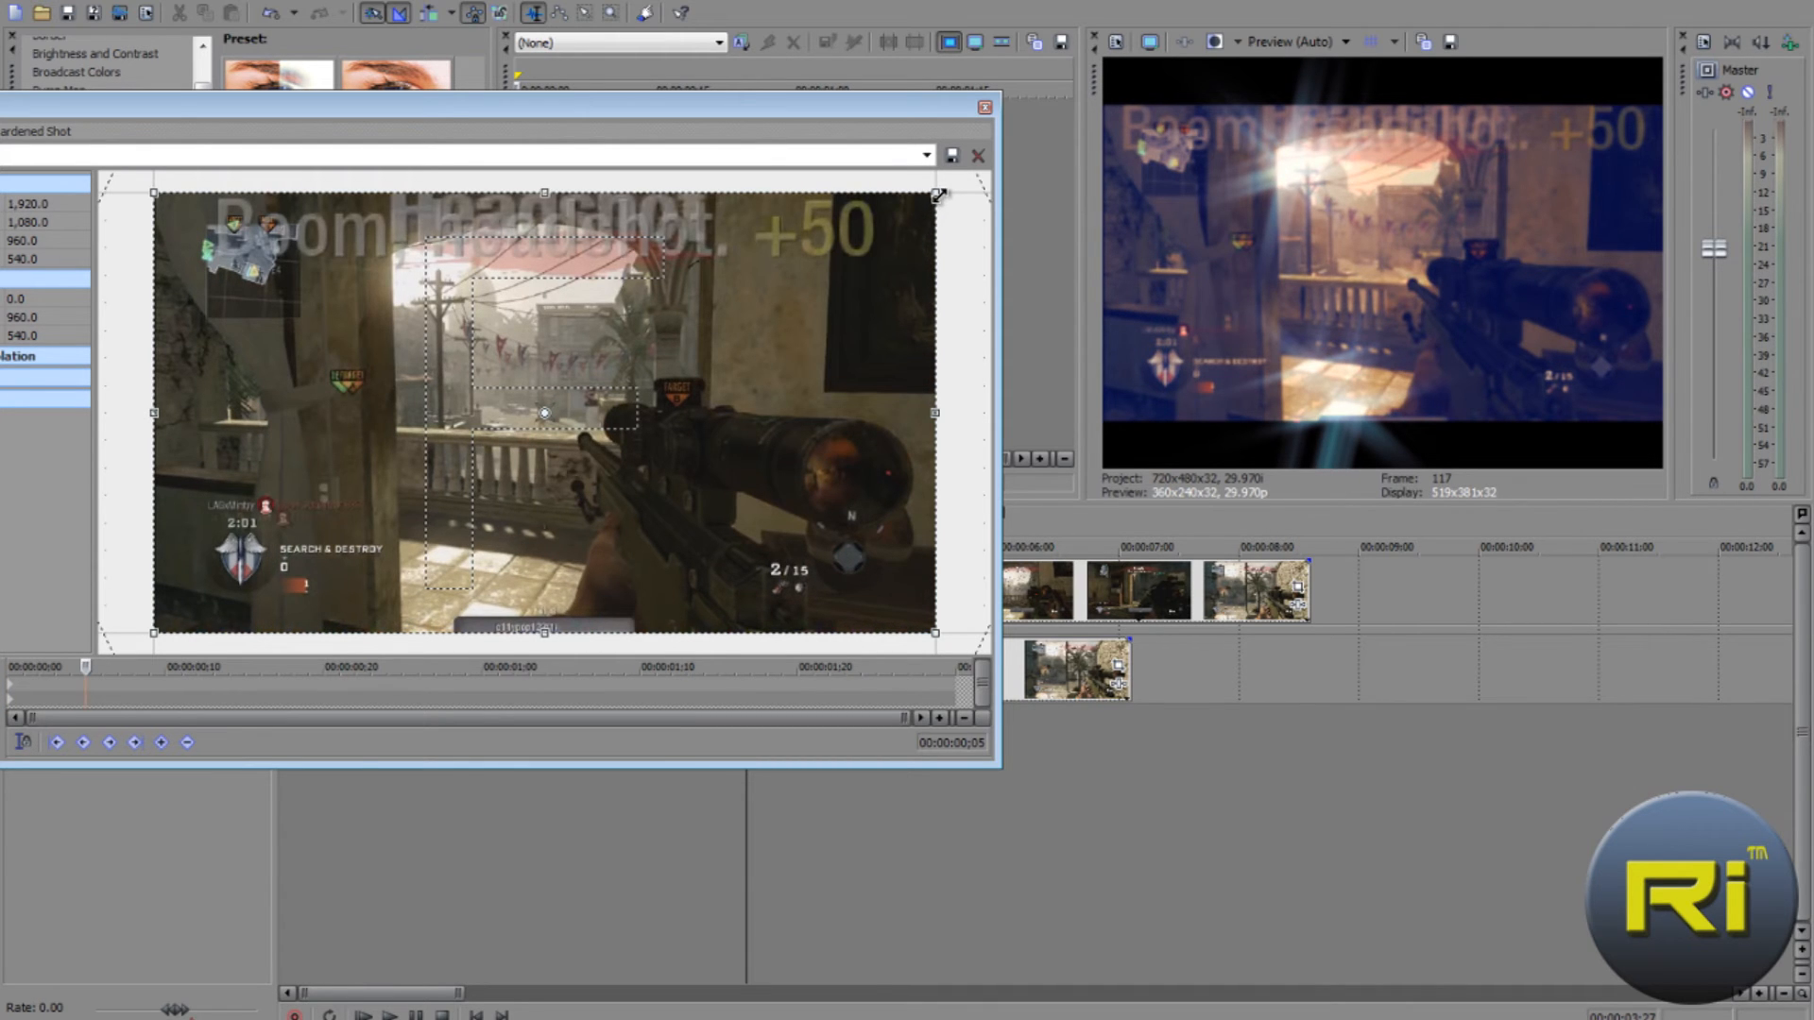
drag(938, 193, 906, 216)
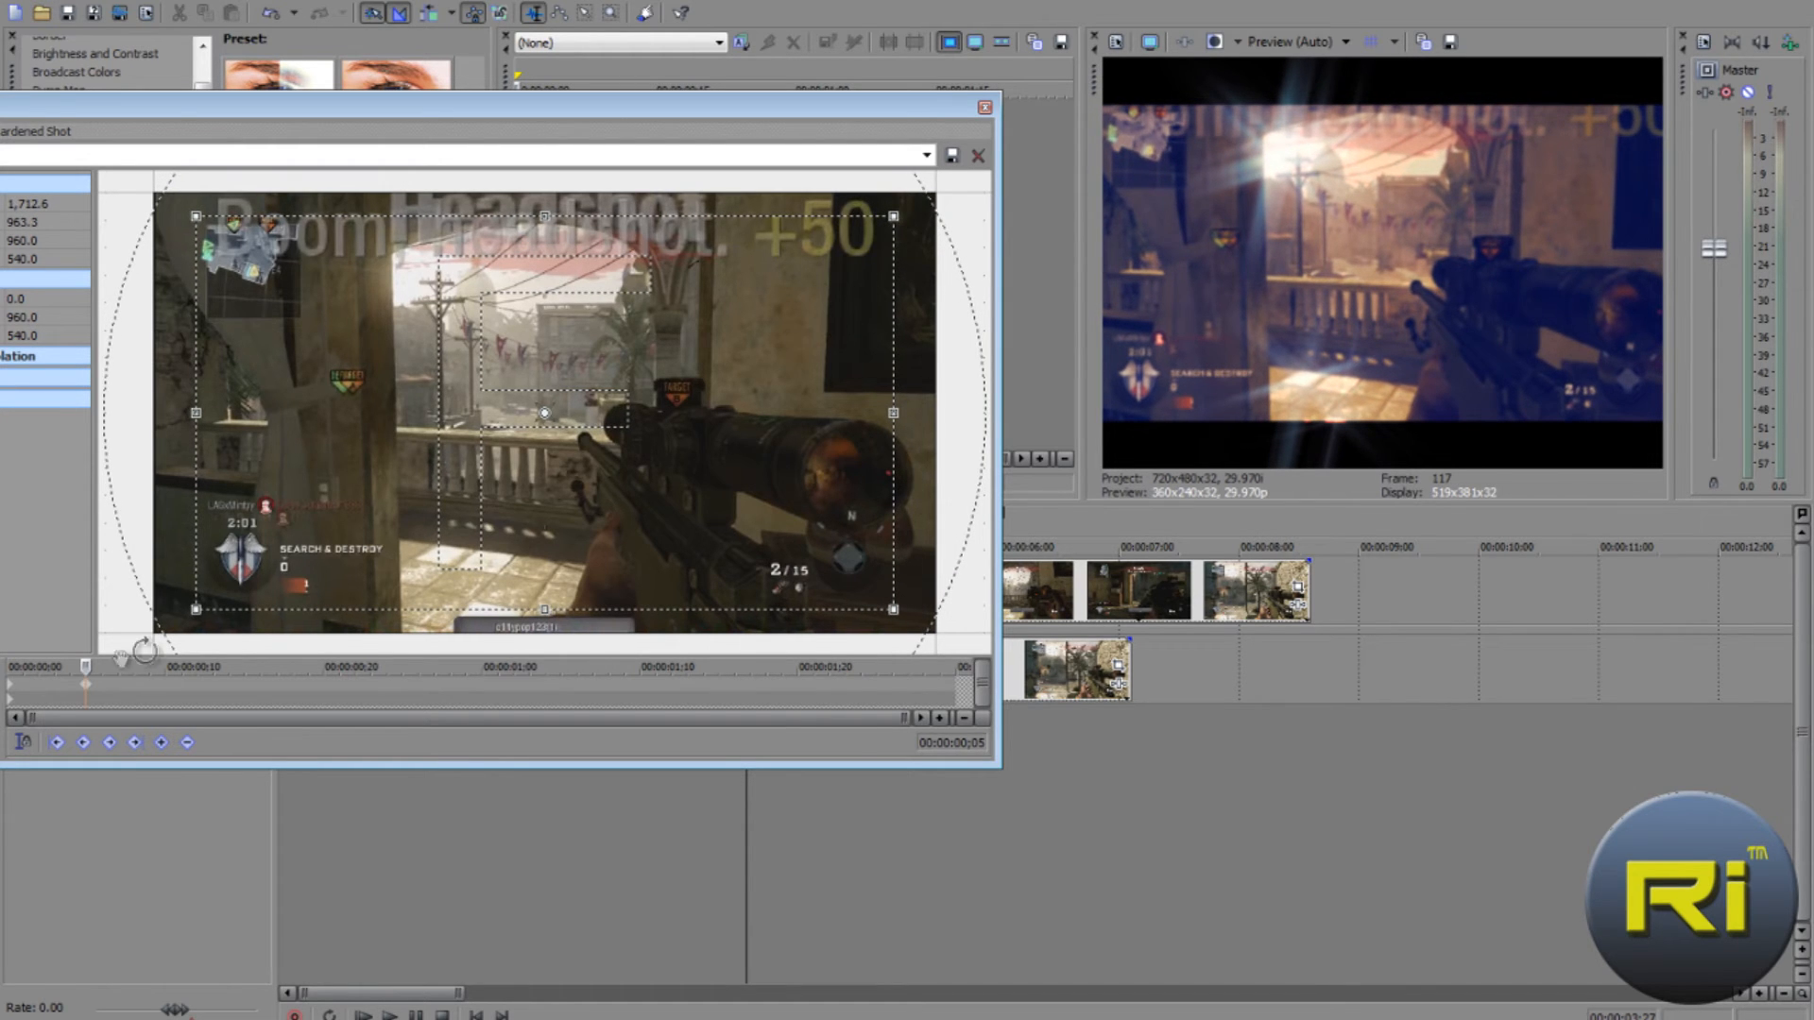
At 00:00:00;06 in the Pan/Crop keyframes, offset the crop frame's centre to X 859.2, Y 481.7.
mouse_move(81, 670)
mouse_down()
mouse_move(11, 667)
mouse_move(104, 665)
mouse_up()
click(102, 666)
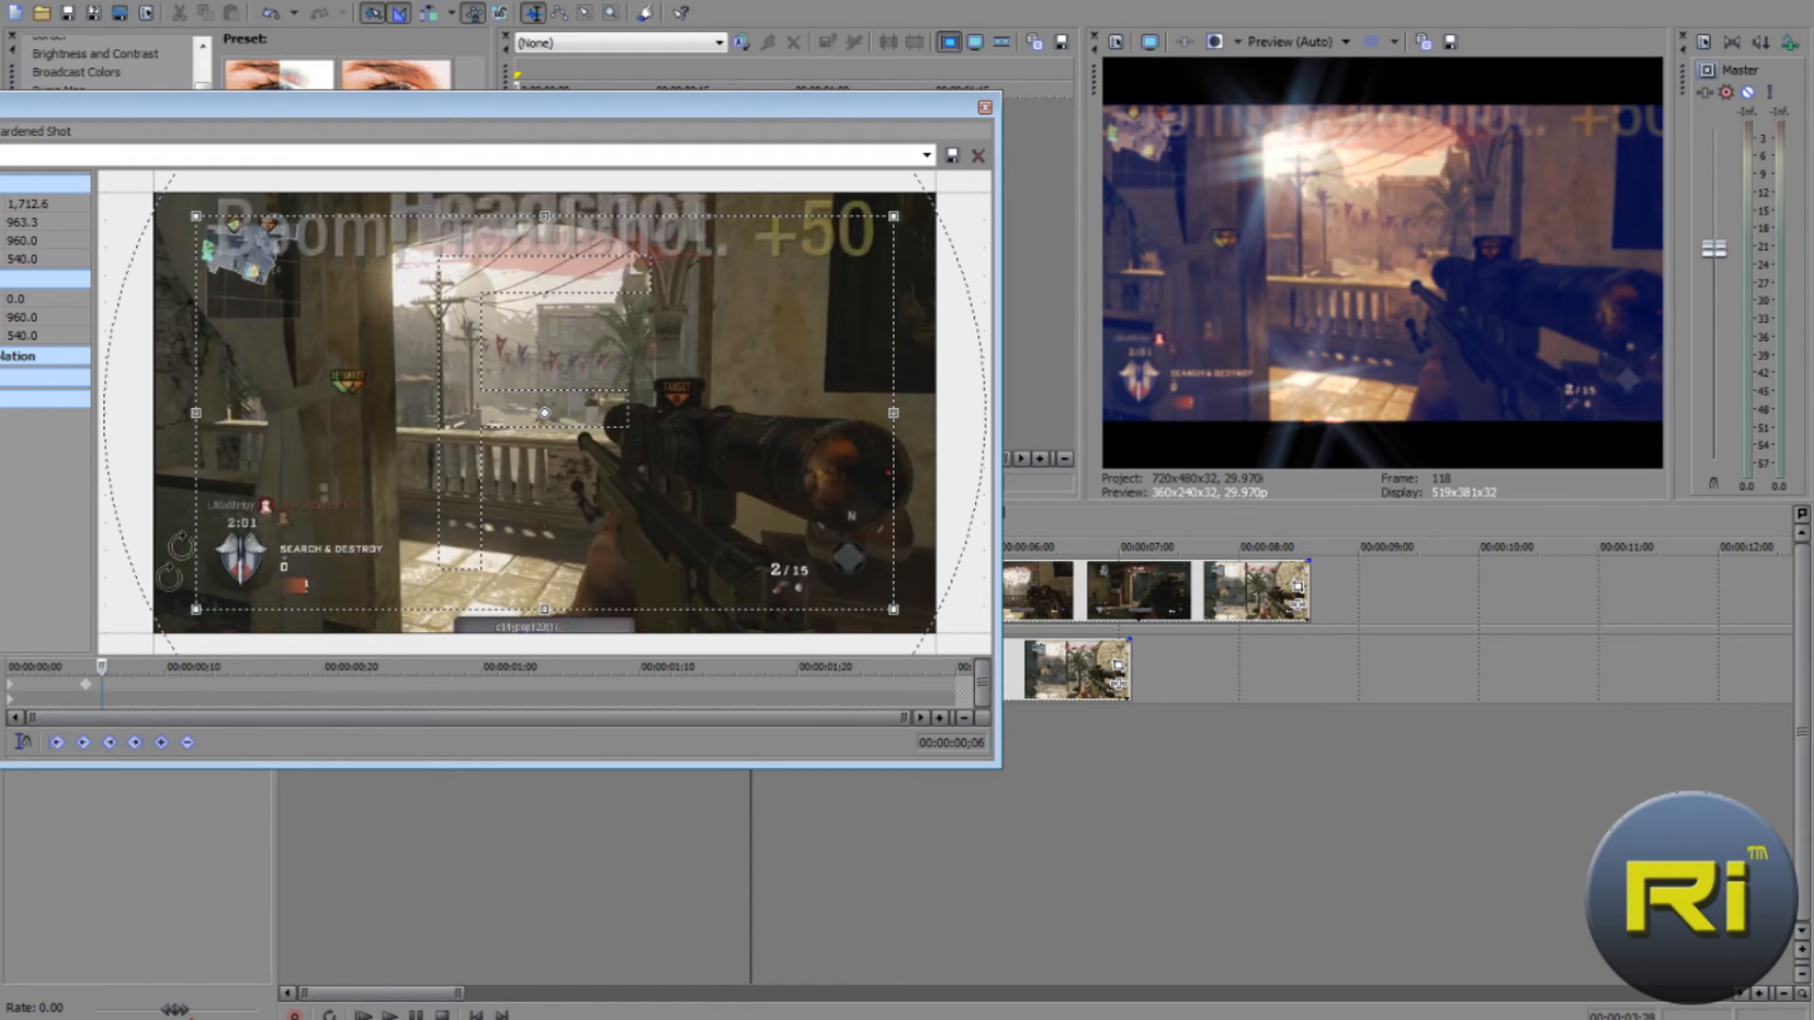
scroll(143, 699, up, 5)
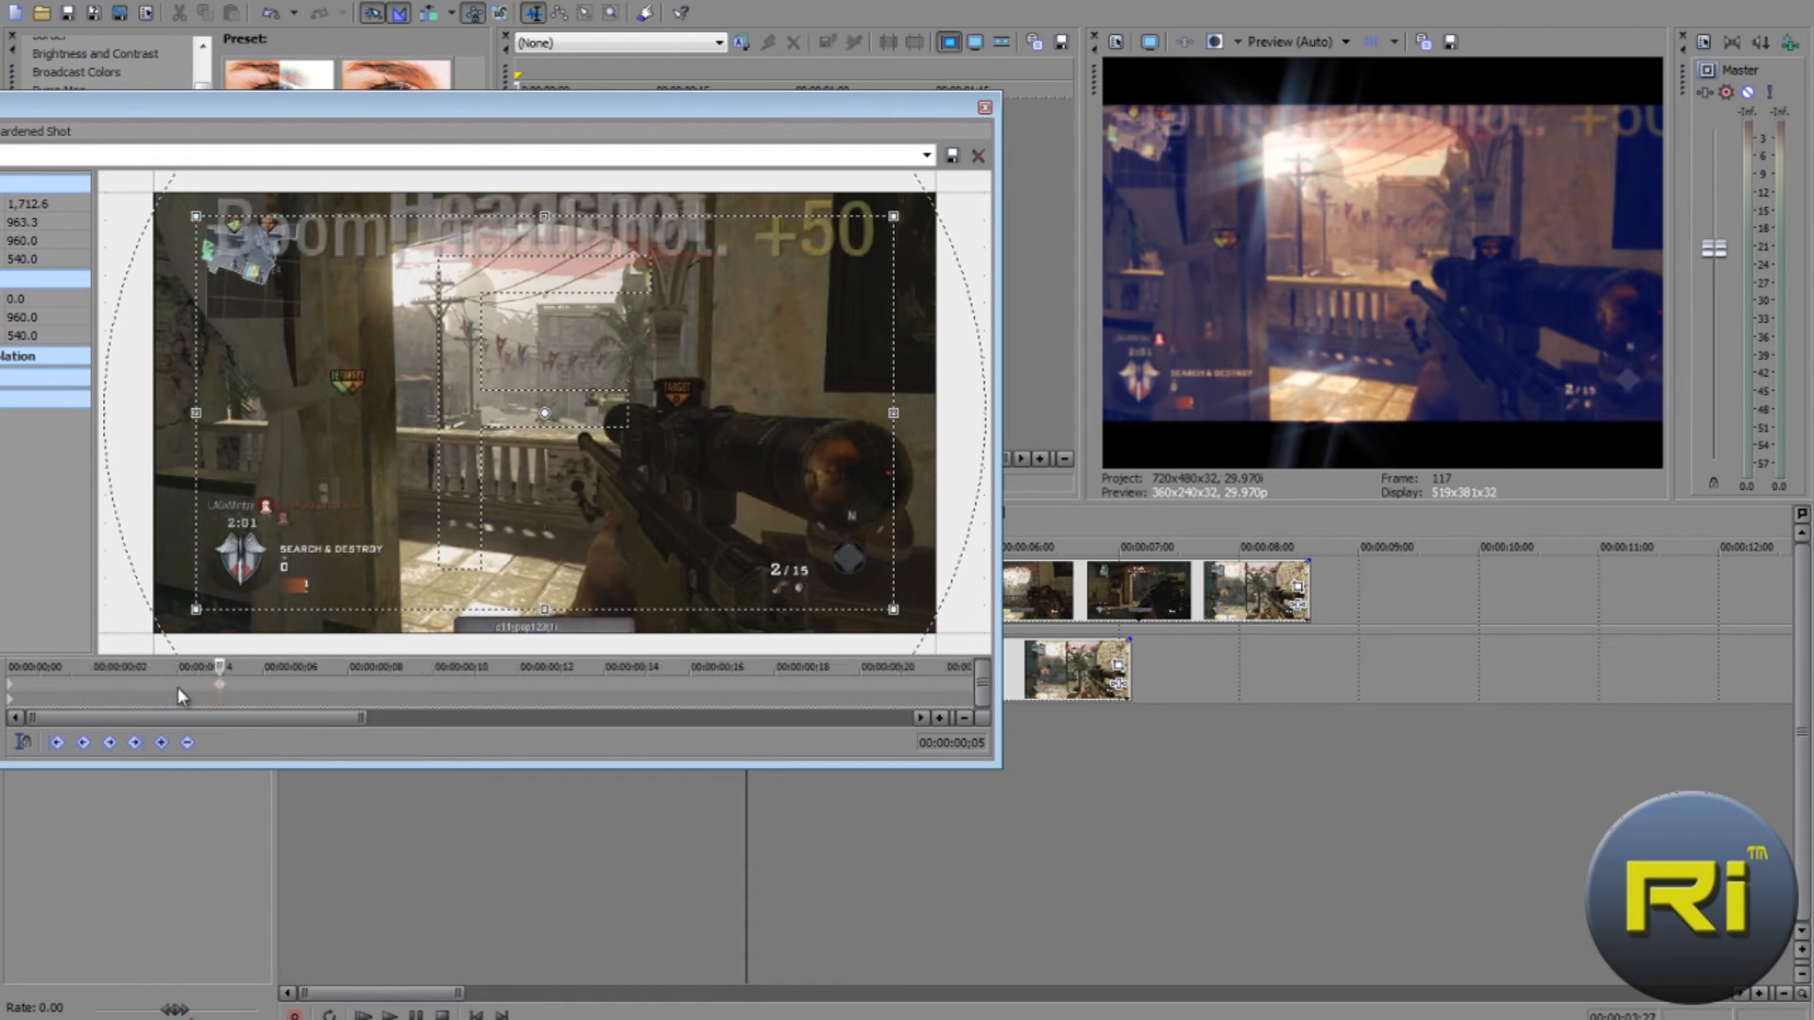
click(325, 687)
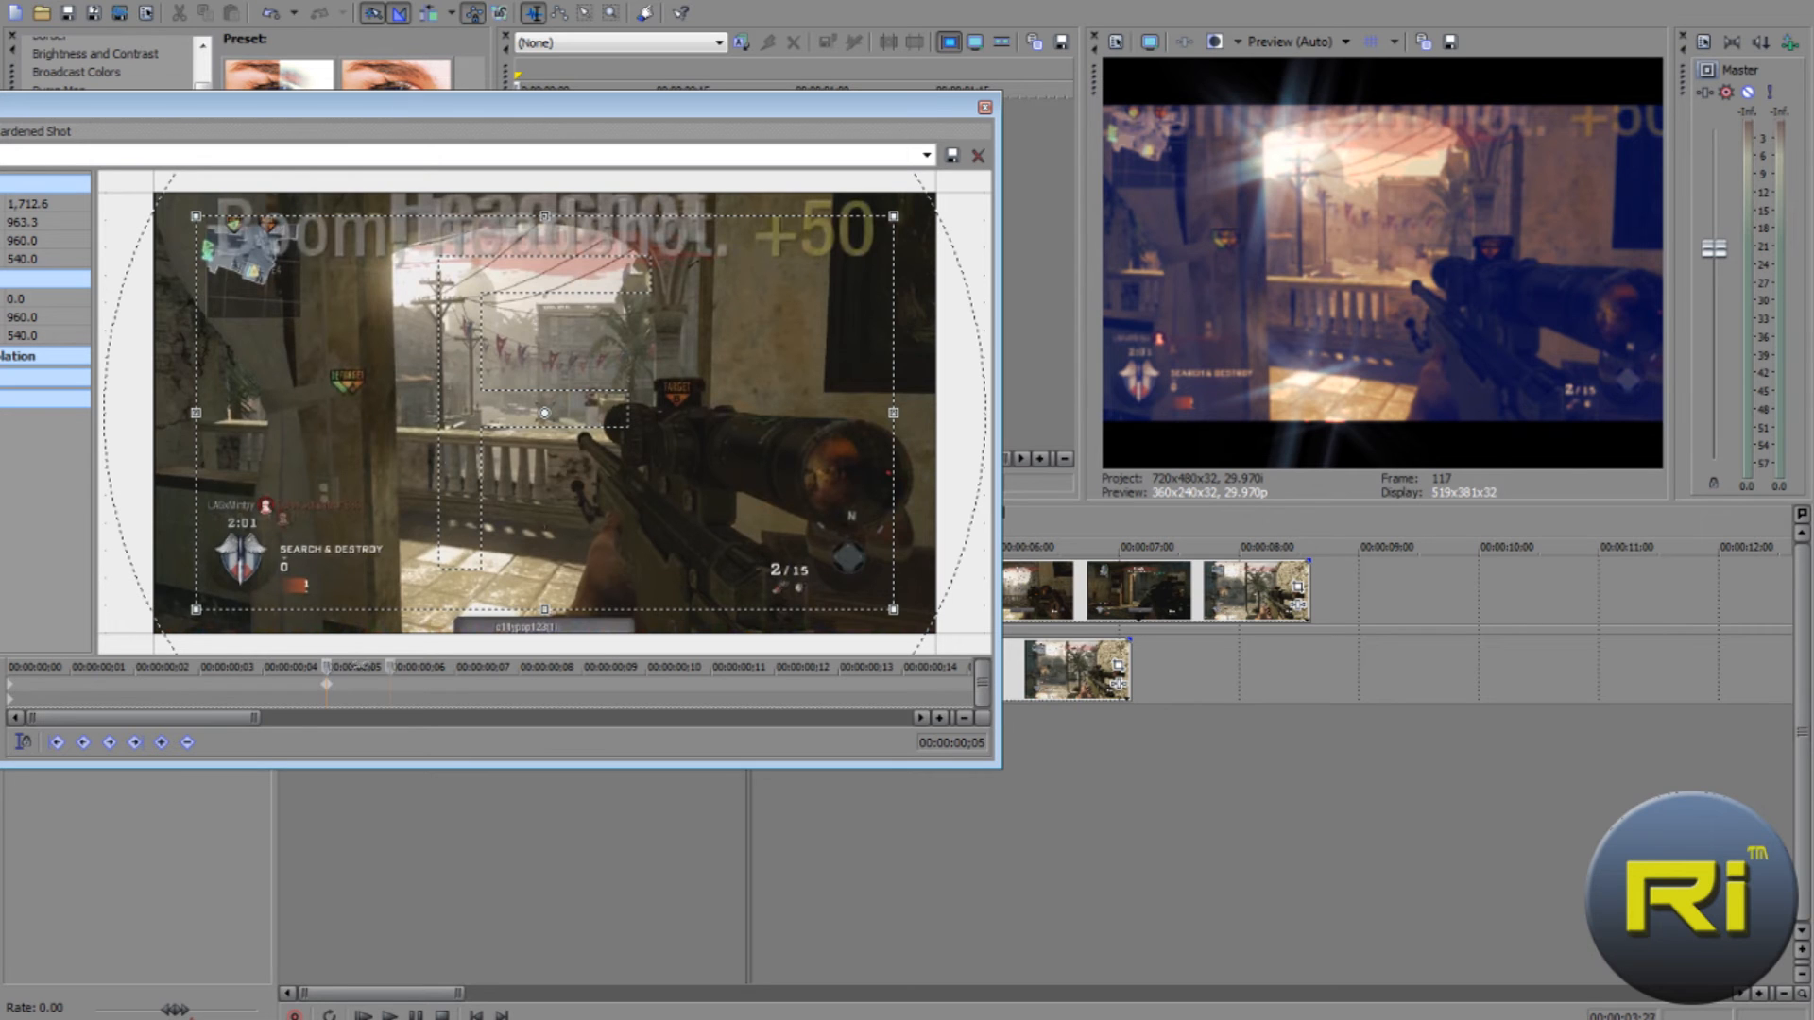
click(411, 668)
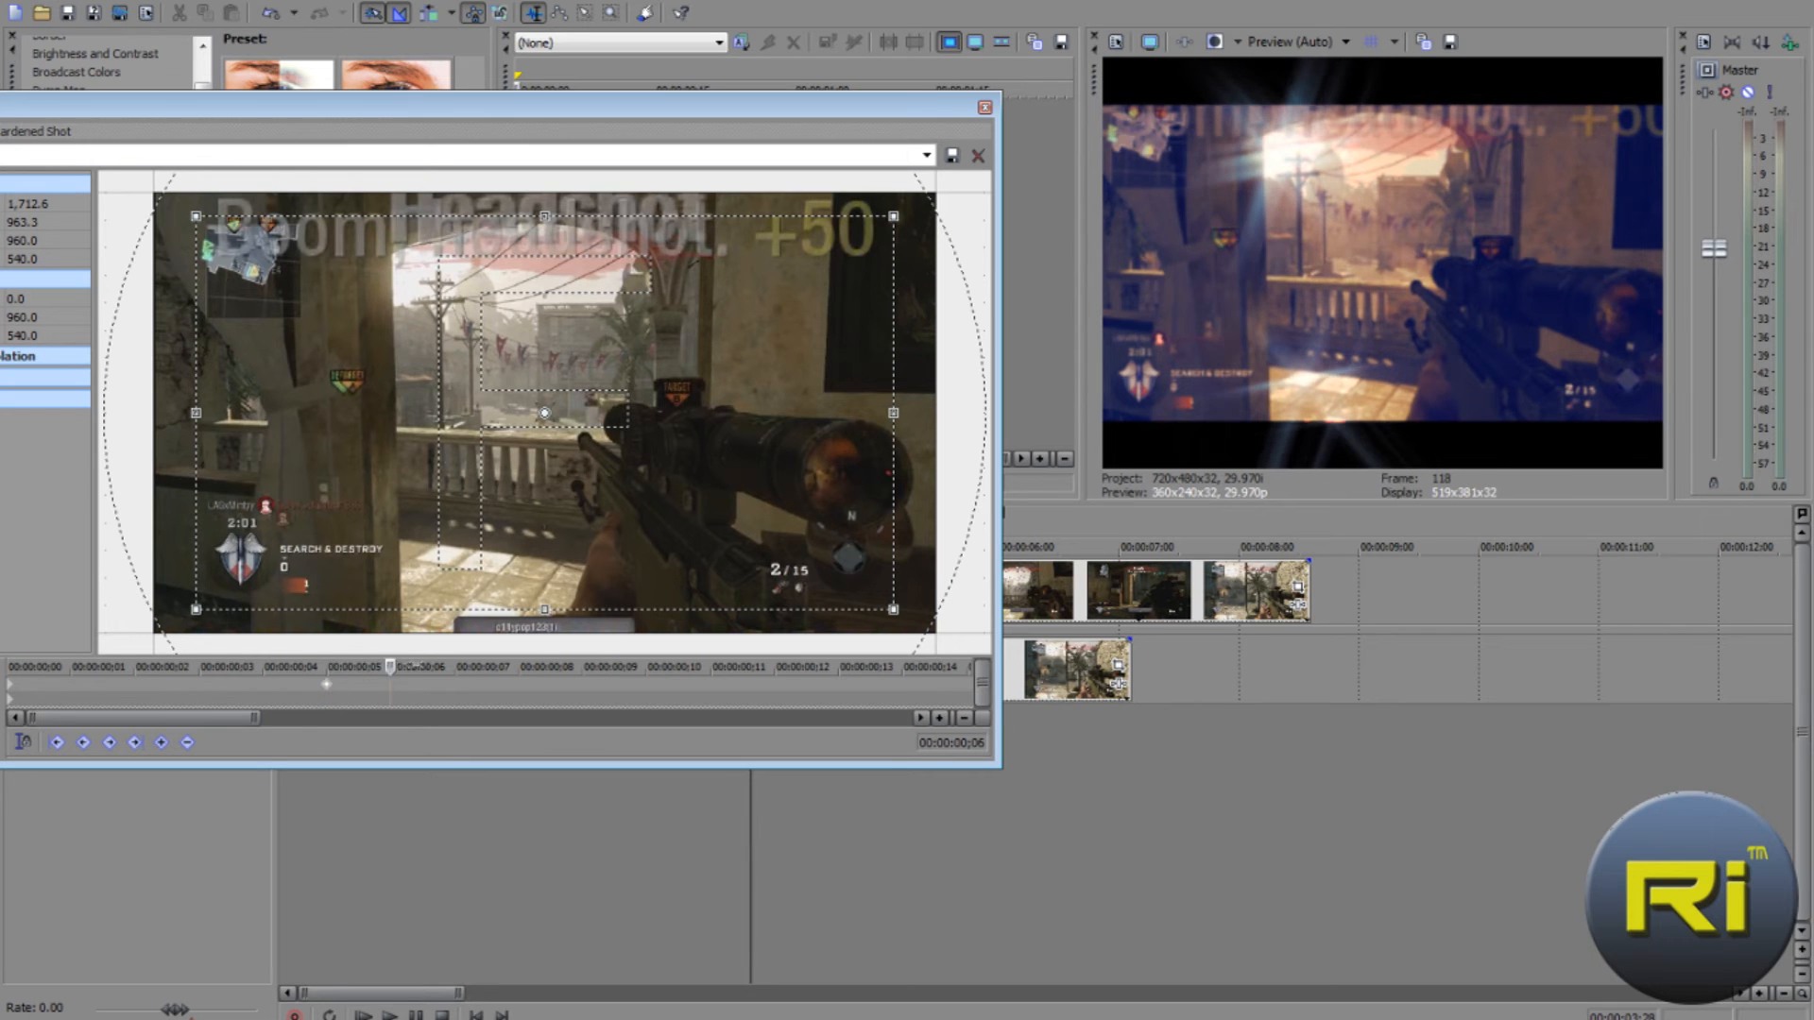
drag(344, 389, 308, 389)
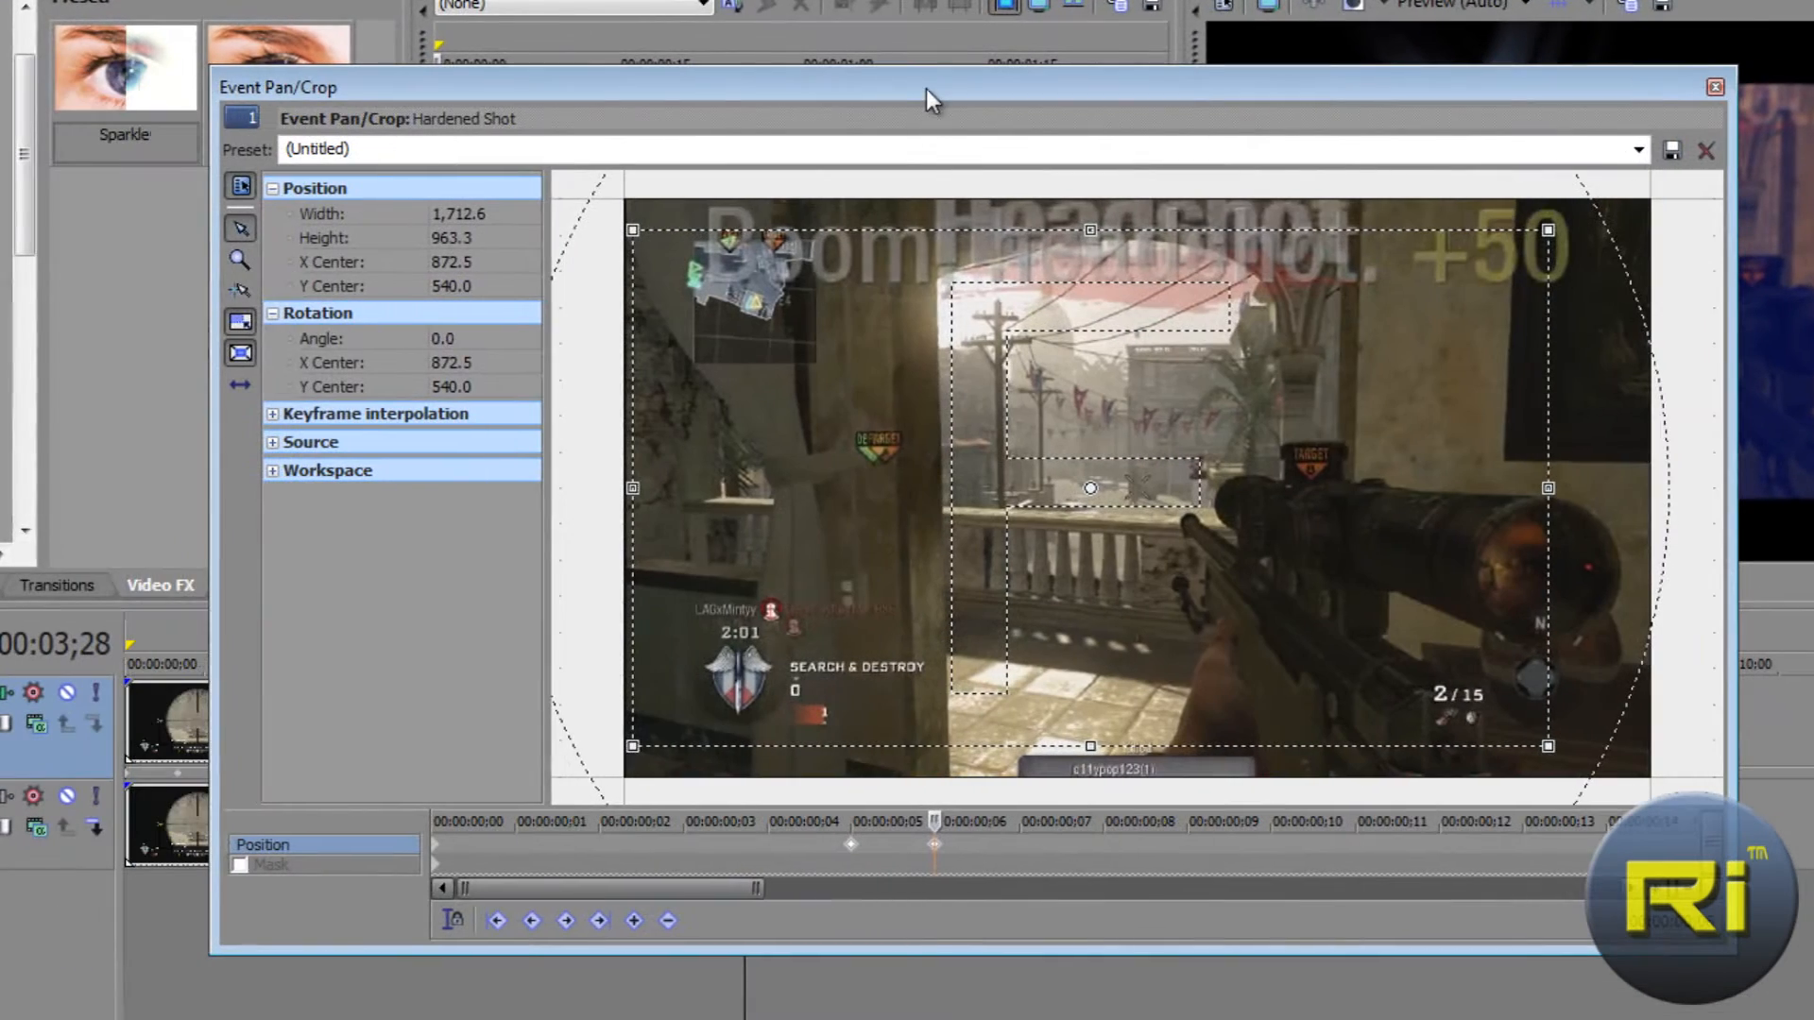
click(234, 387)
drag(950, 386, 946, 368)
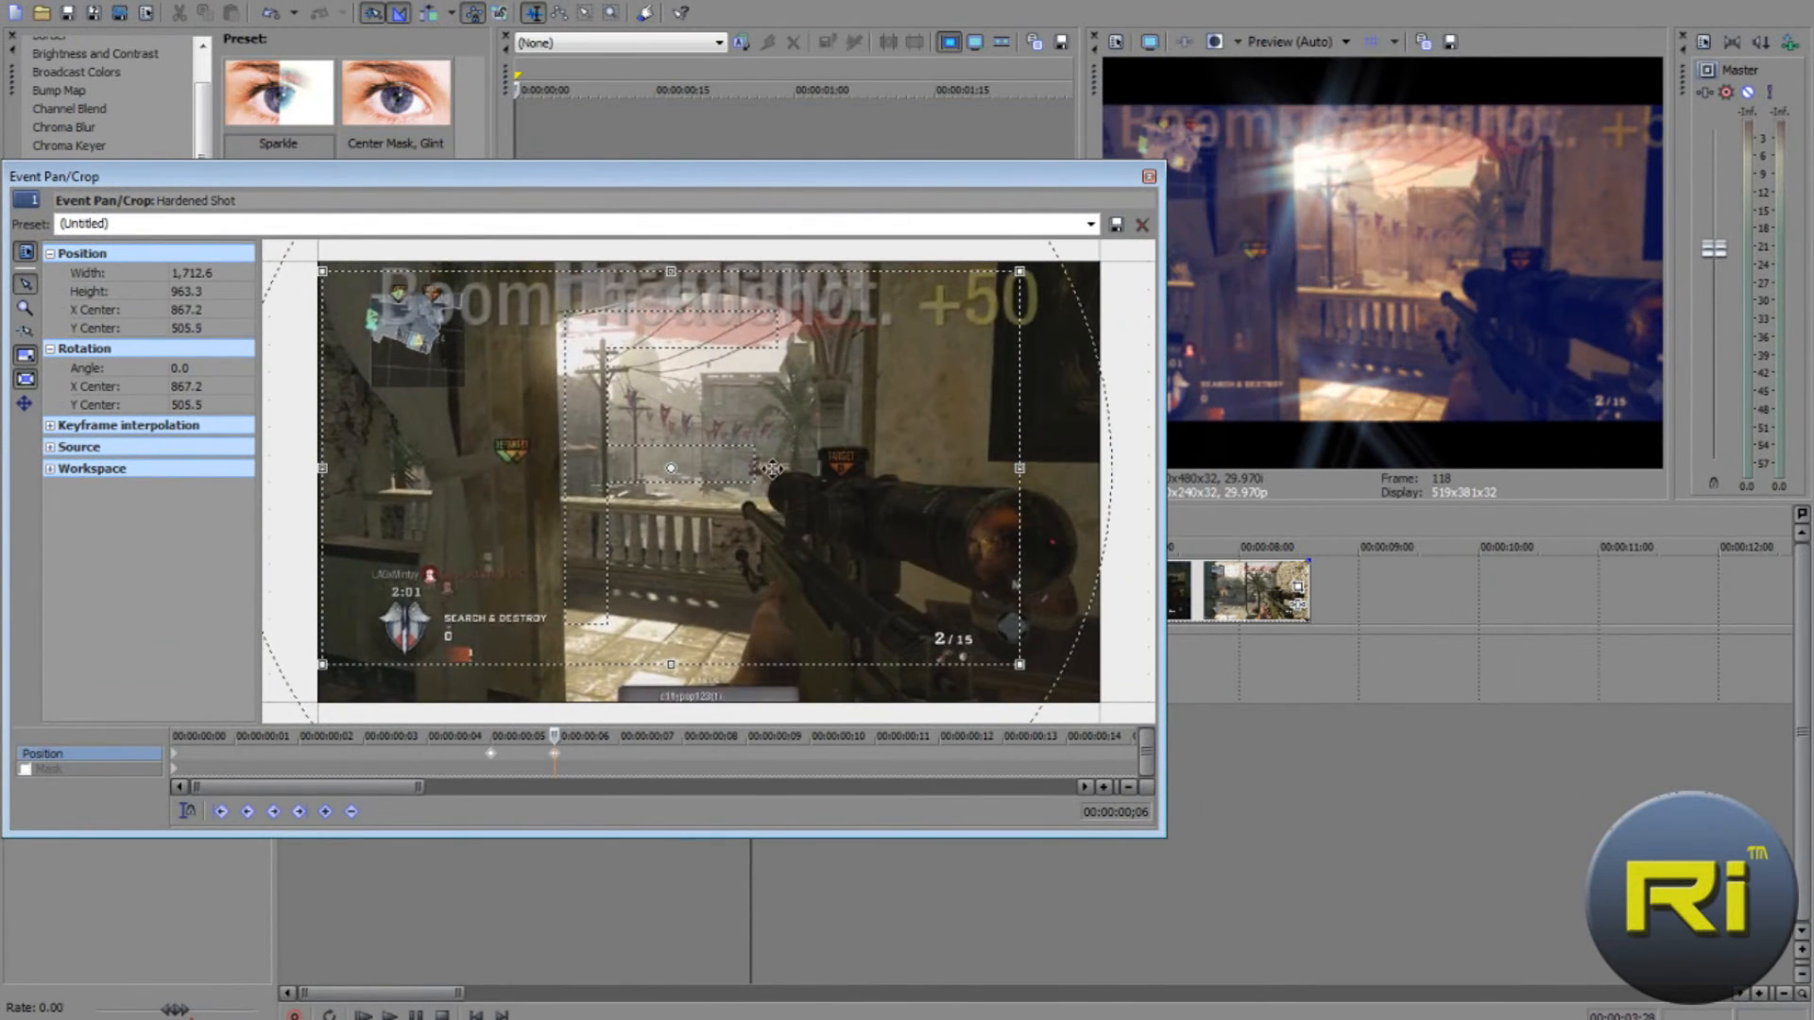
drag(772, 468, 769, 459)
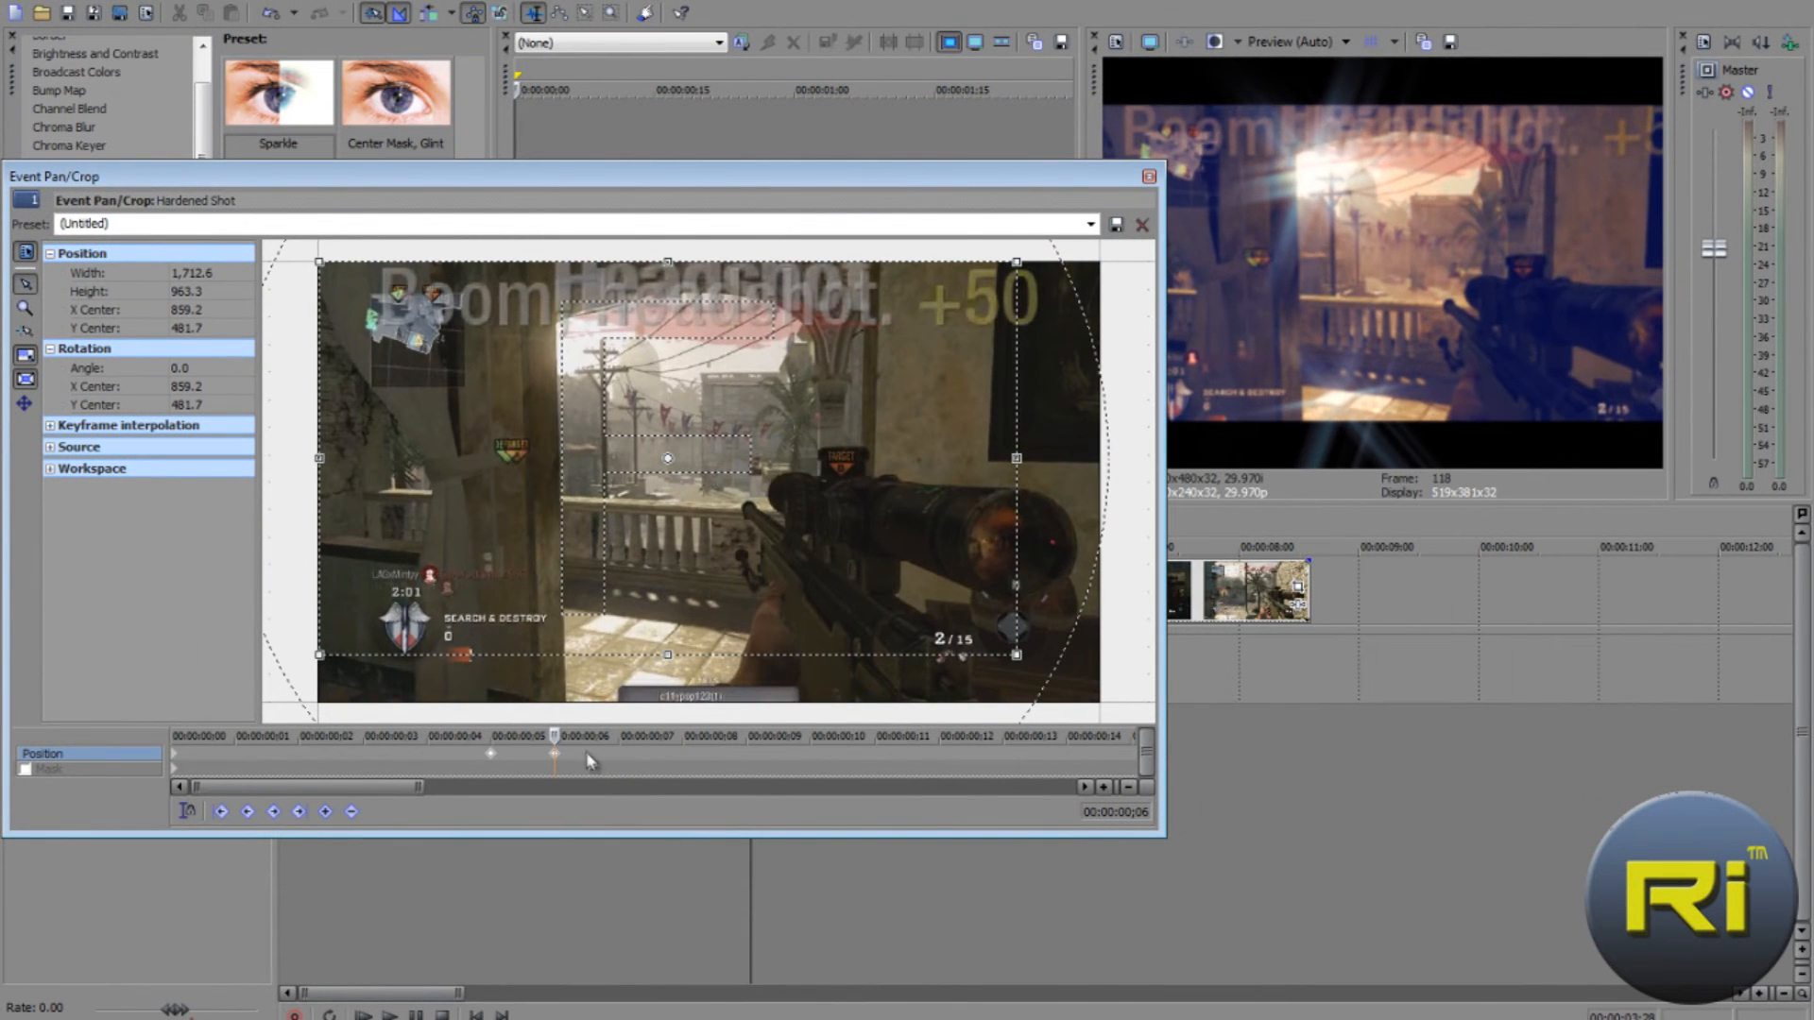
Offset the crop frame's centre to X 1,055.5, Y 590.4 at 00:00:00;07 and to X 1,058.1, Y 497.6 at 00:00:00;08.
click(617, 737)
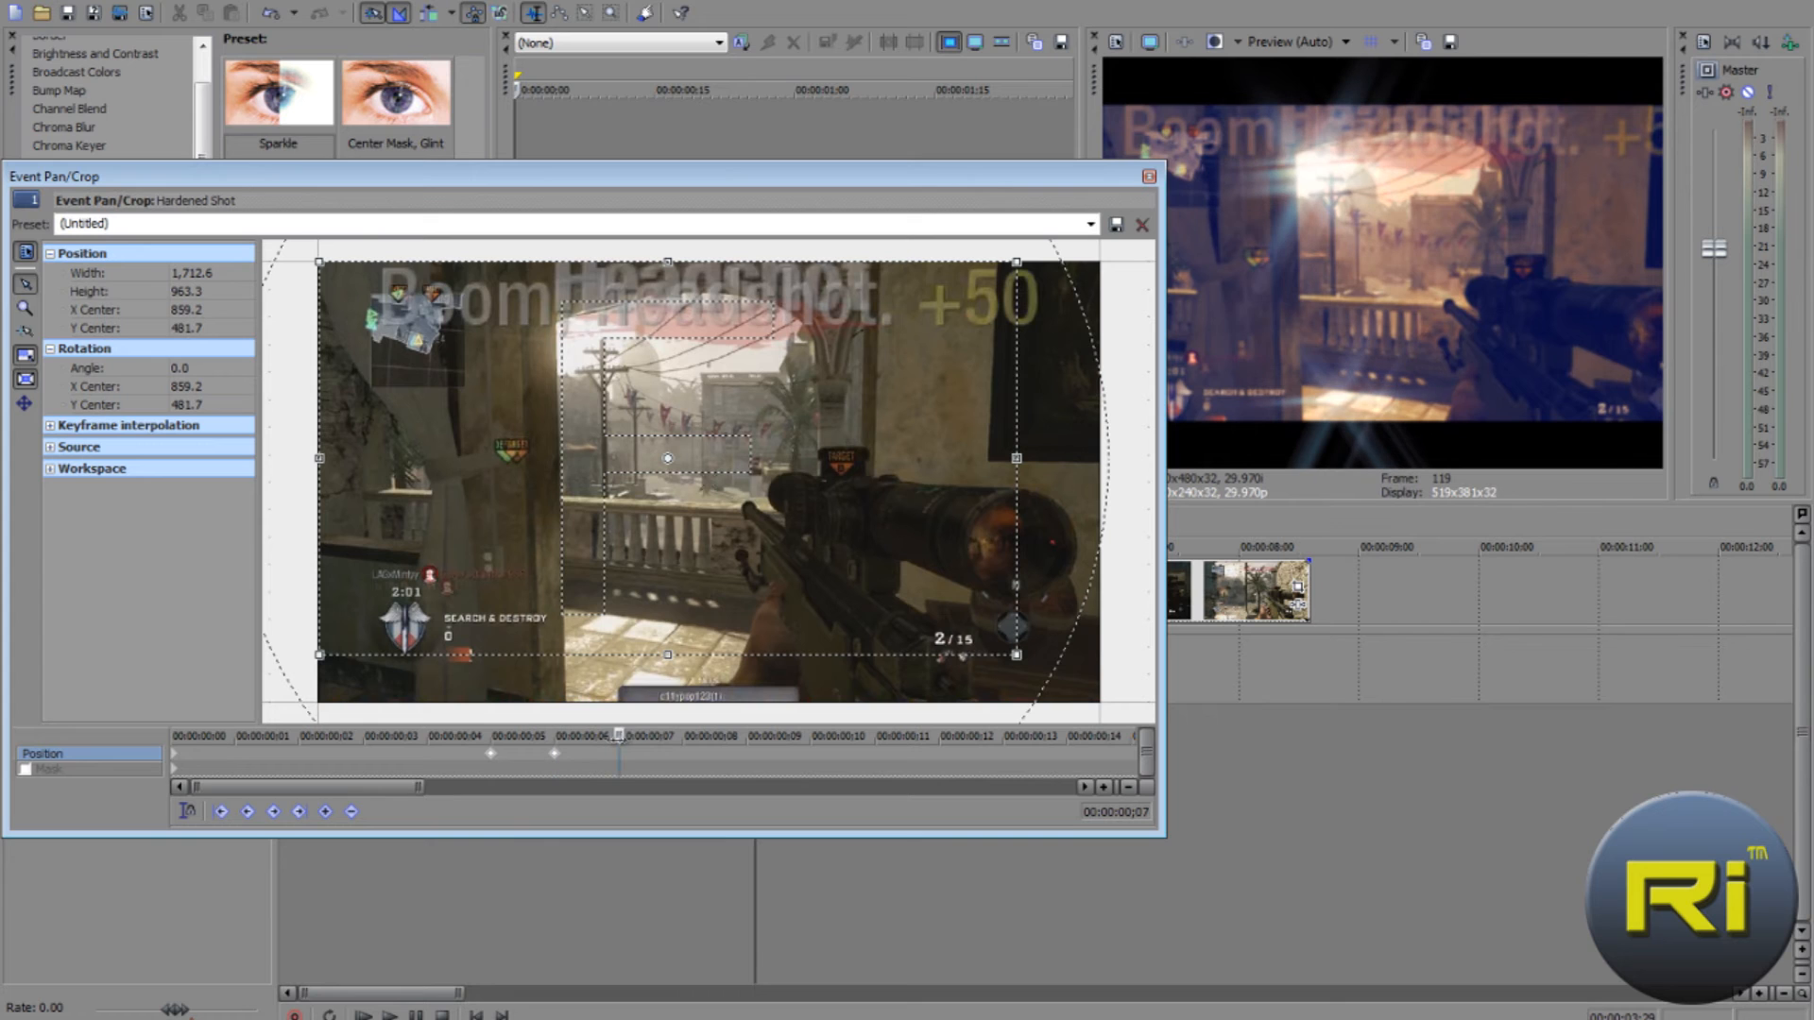
drag(530, 479, 610, 523)
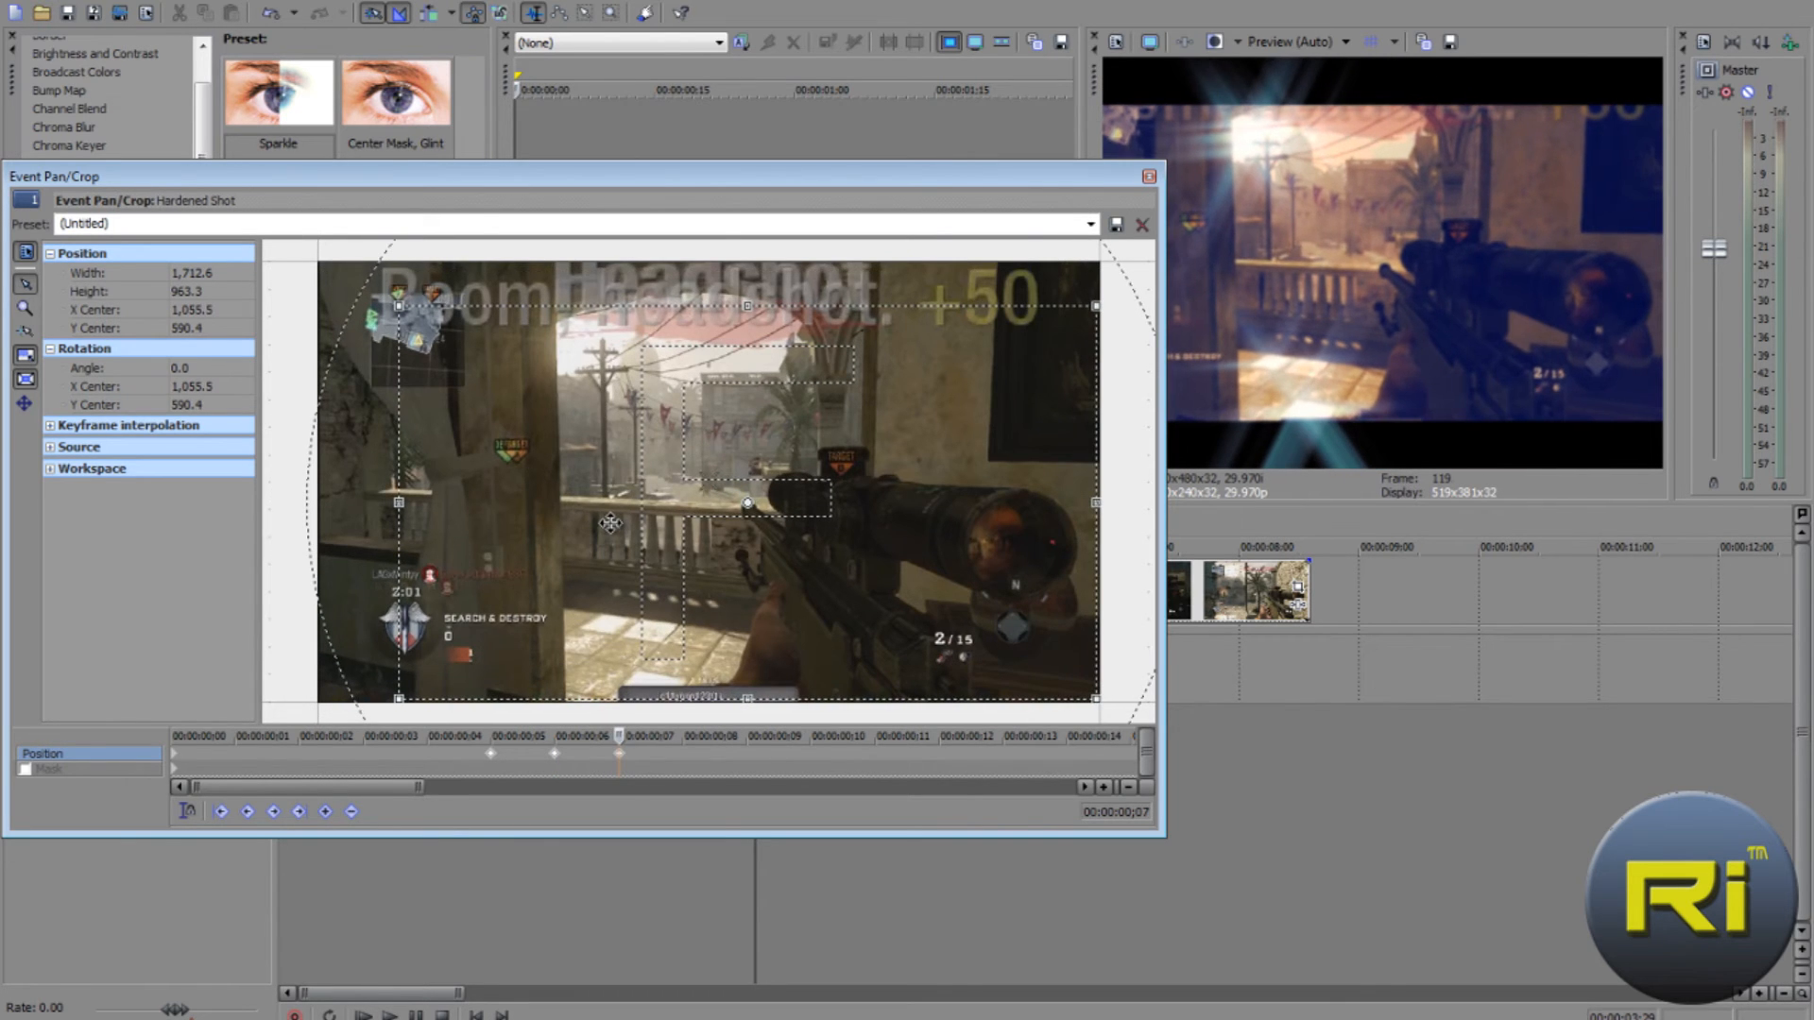
click(683, 737)
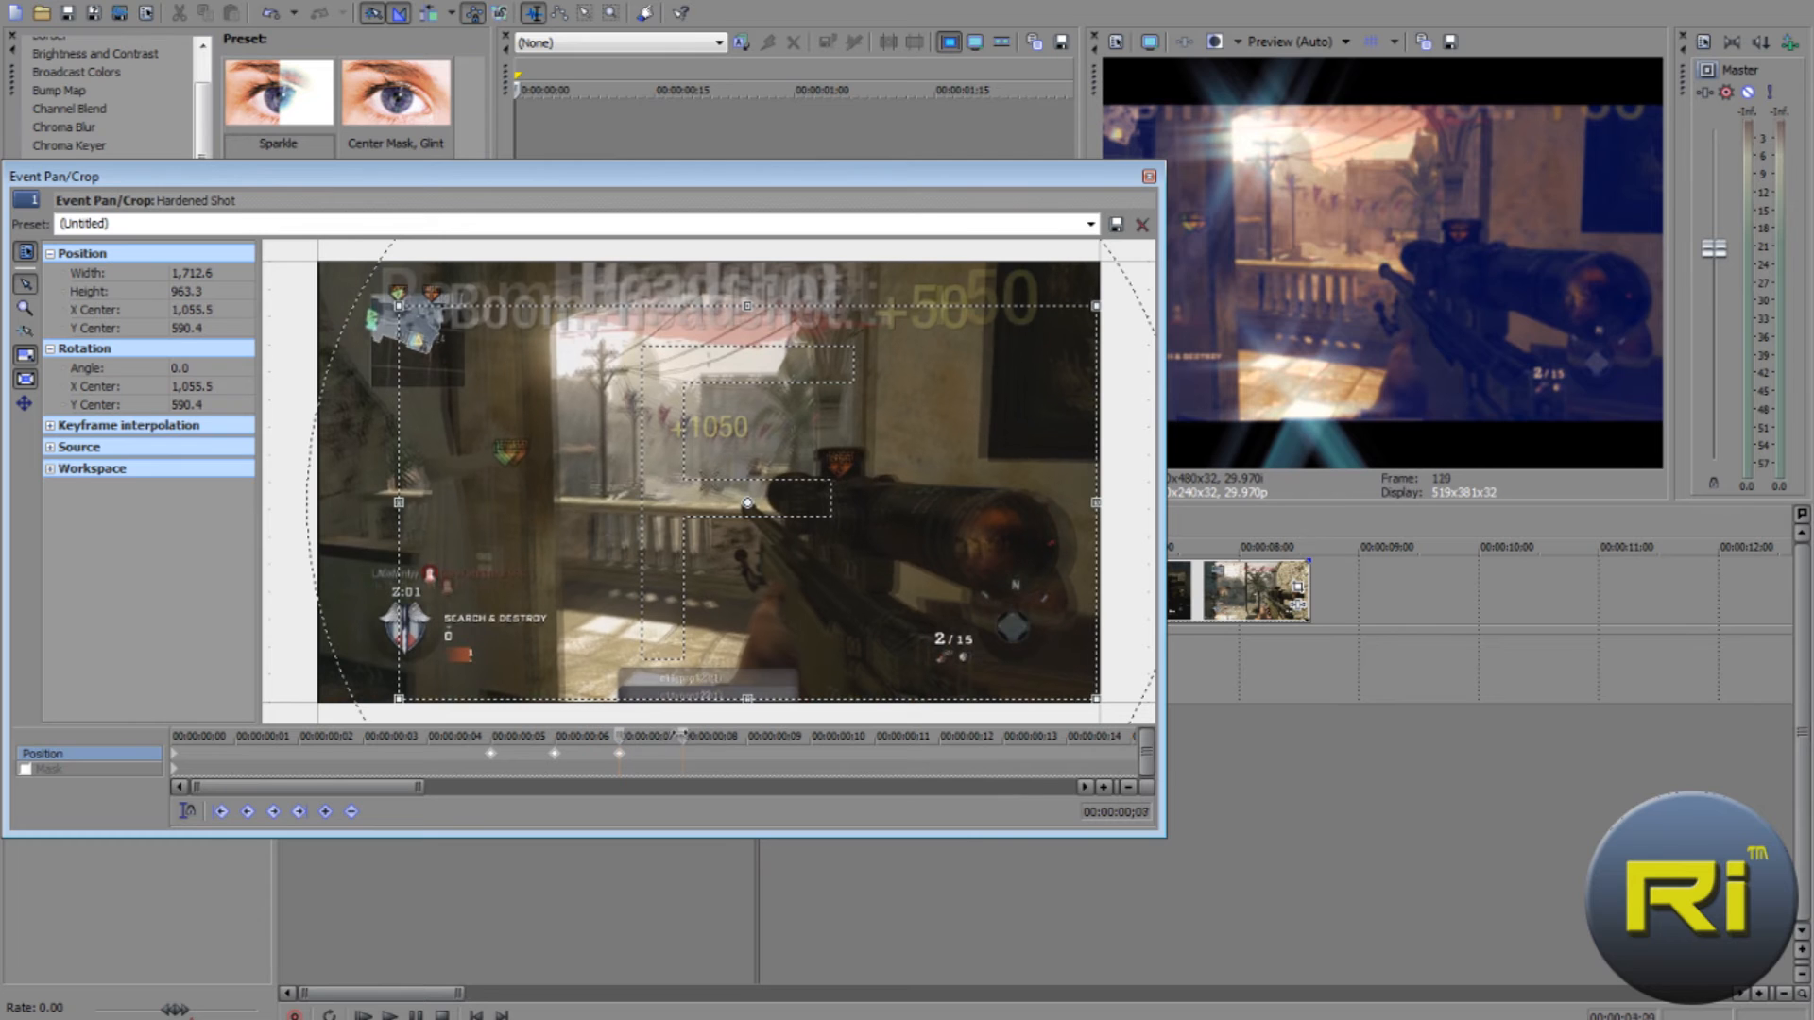
drag(803, 548, 808, 512)
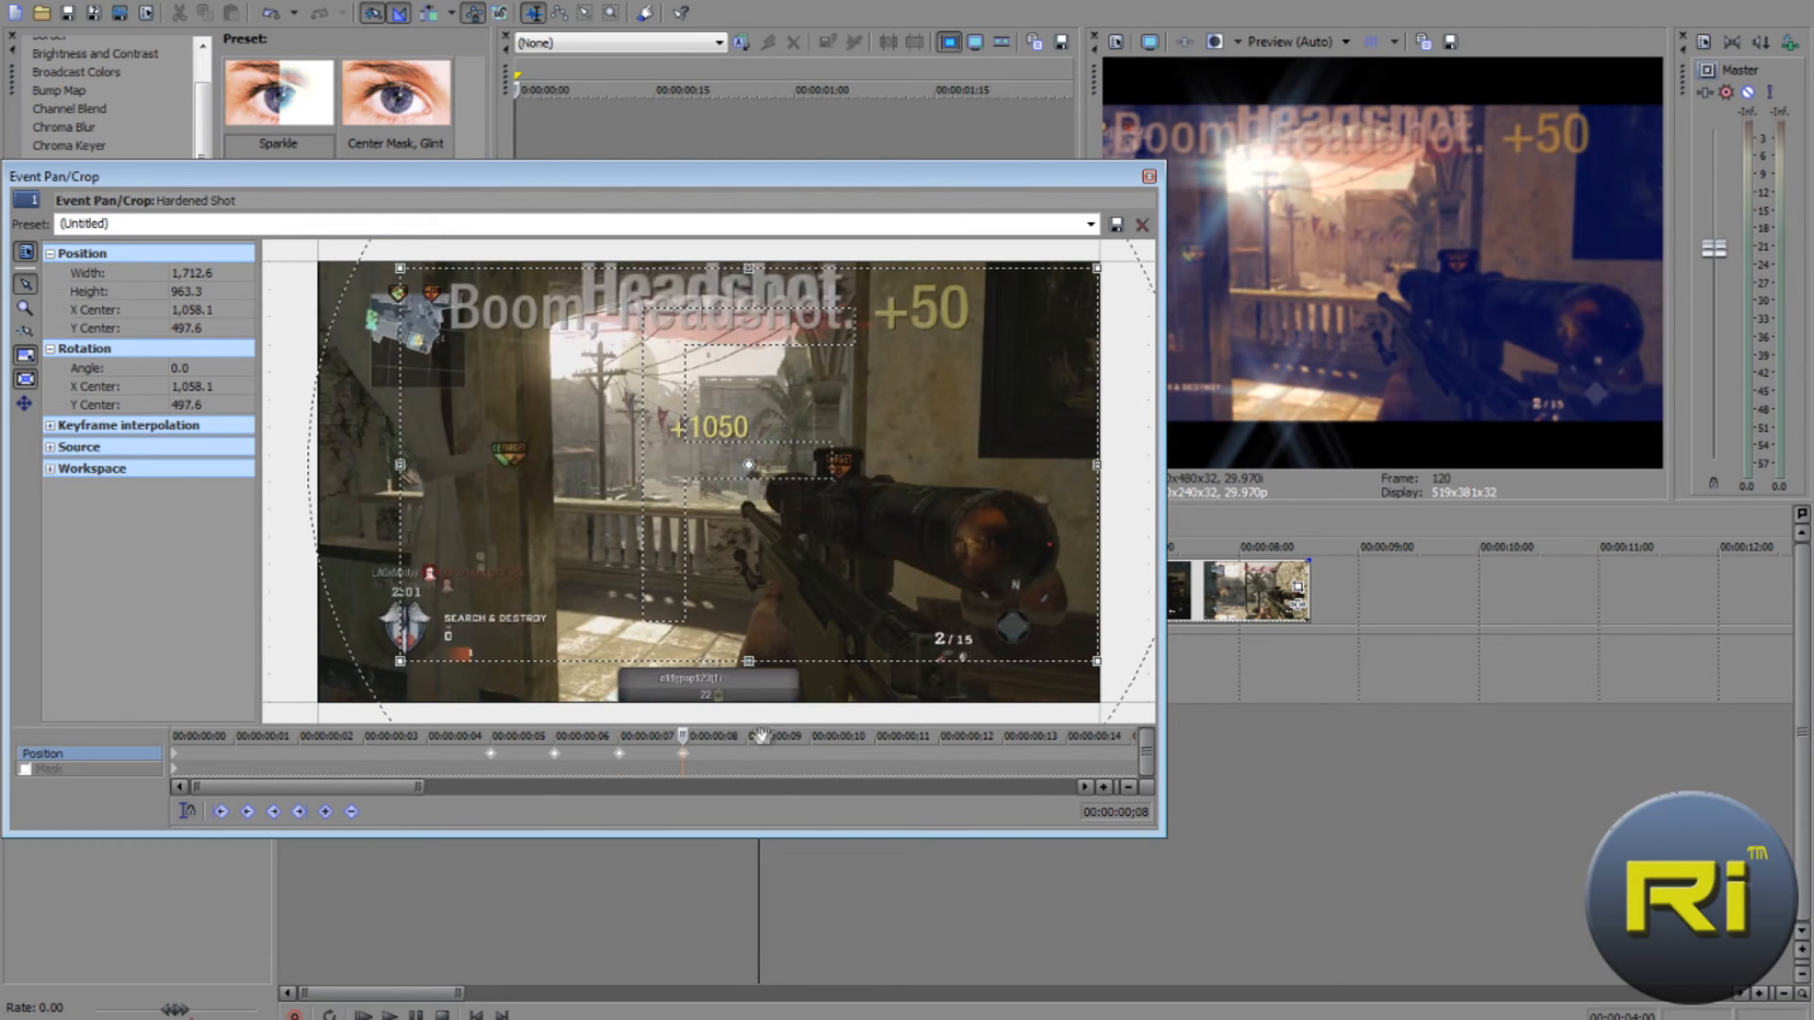
Offset the crop frame's centre to X 864.5, Y 489.6 at 00:00:00;09 and to X 1,060.8, Y 585.1 at 00:00:00;10.
click(744, 737)
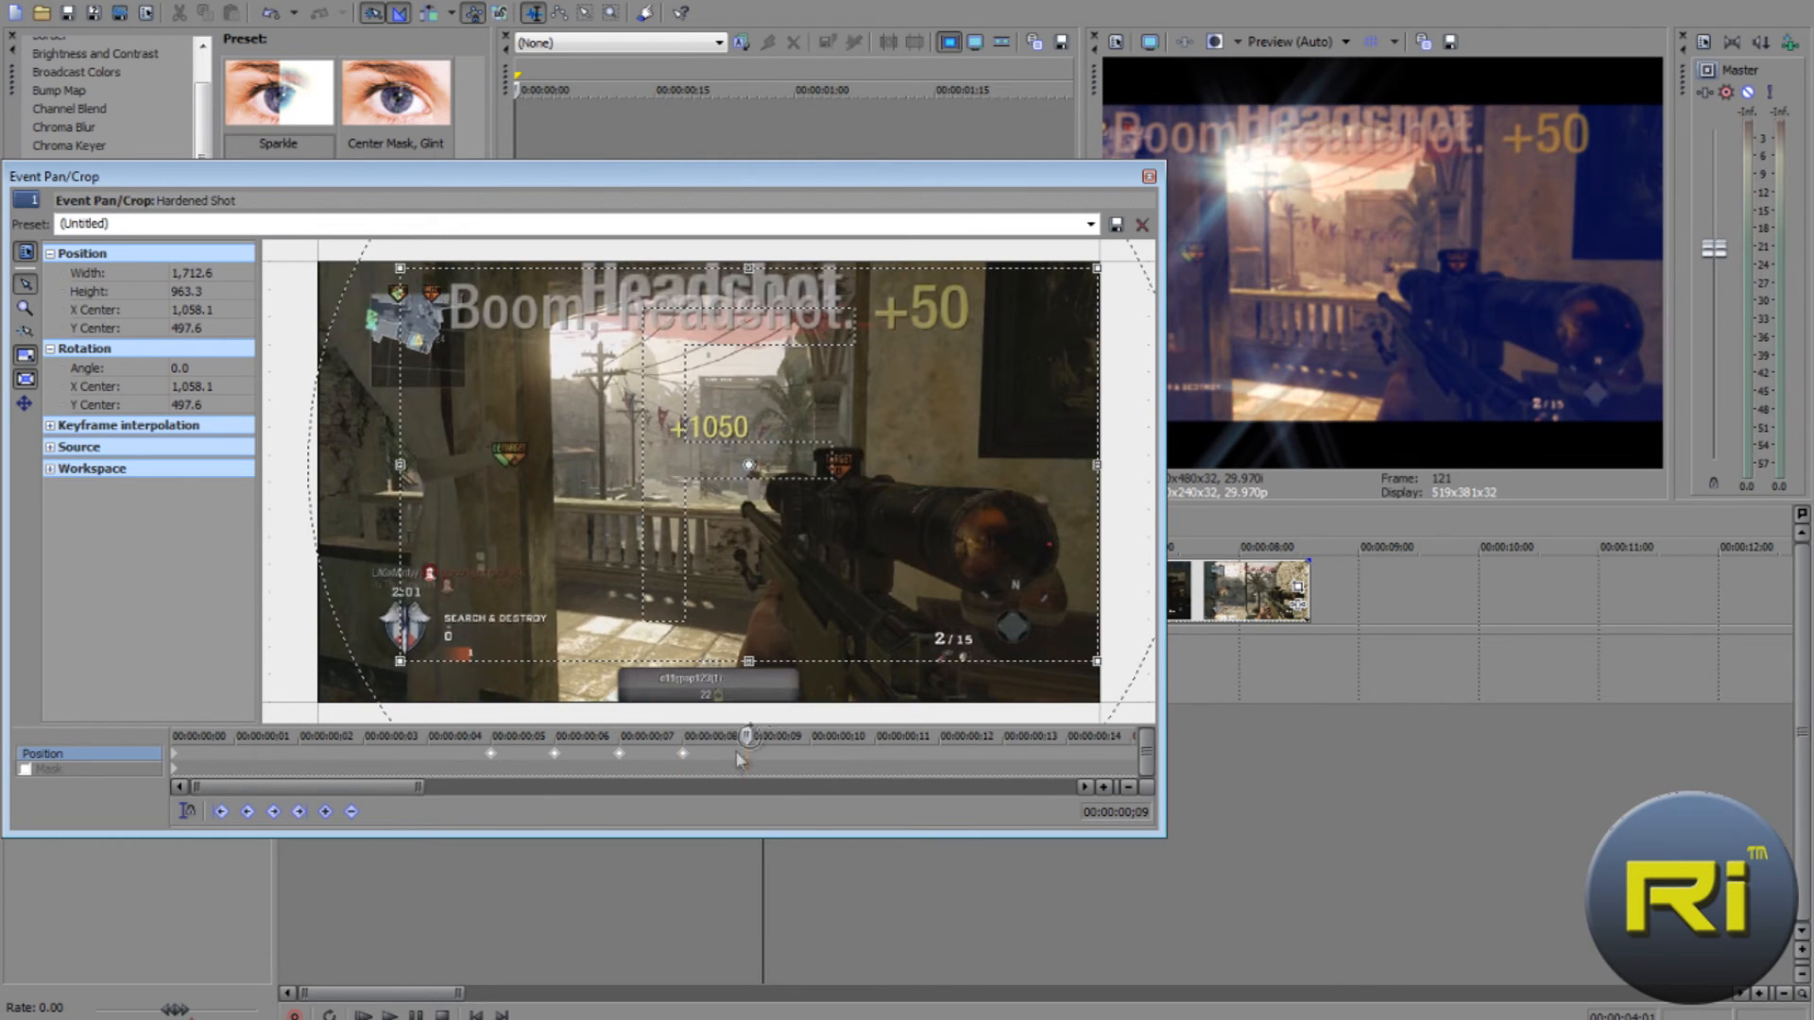
drag(1005, 472, 926, 470)
click(813, 736)
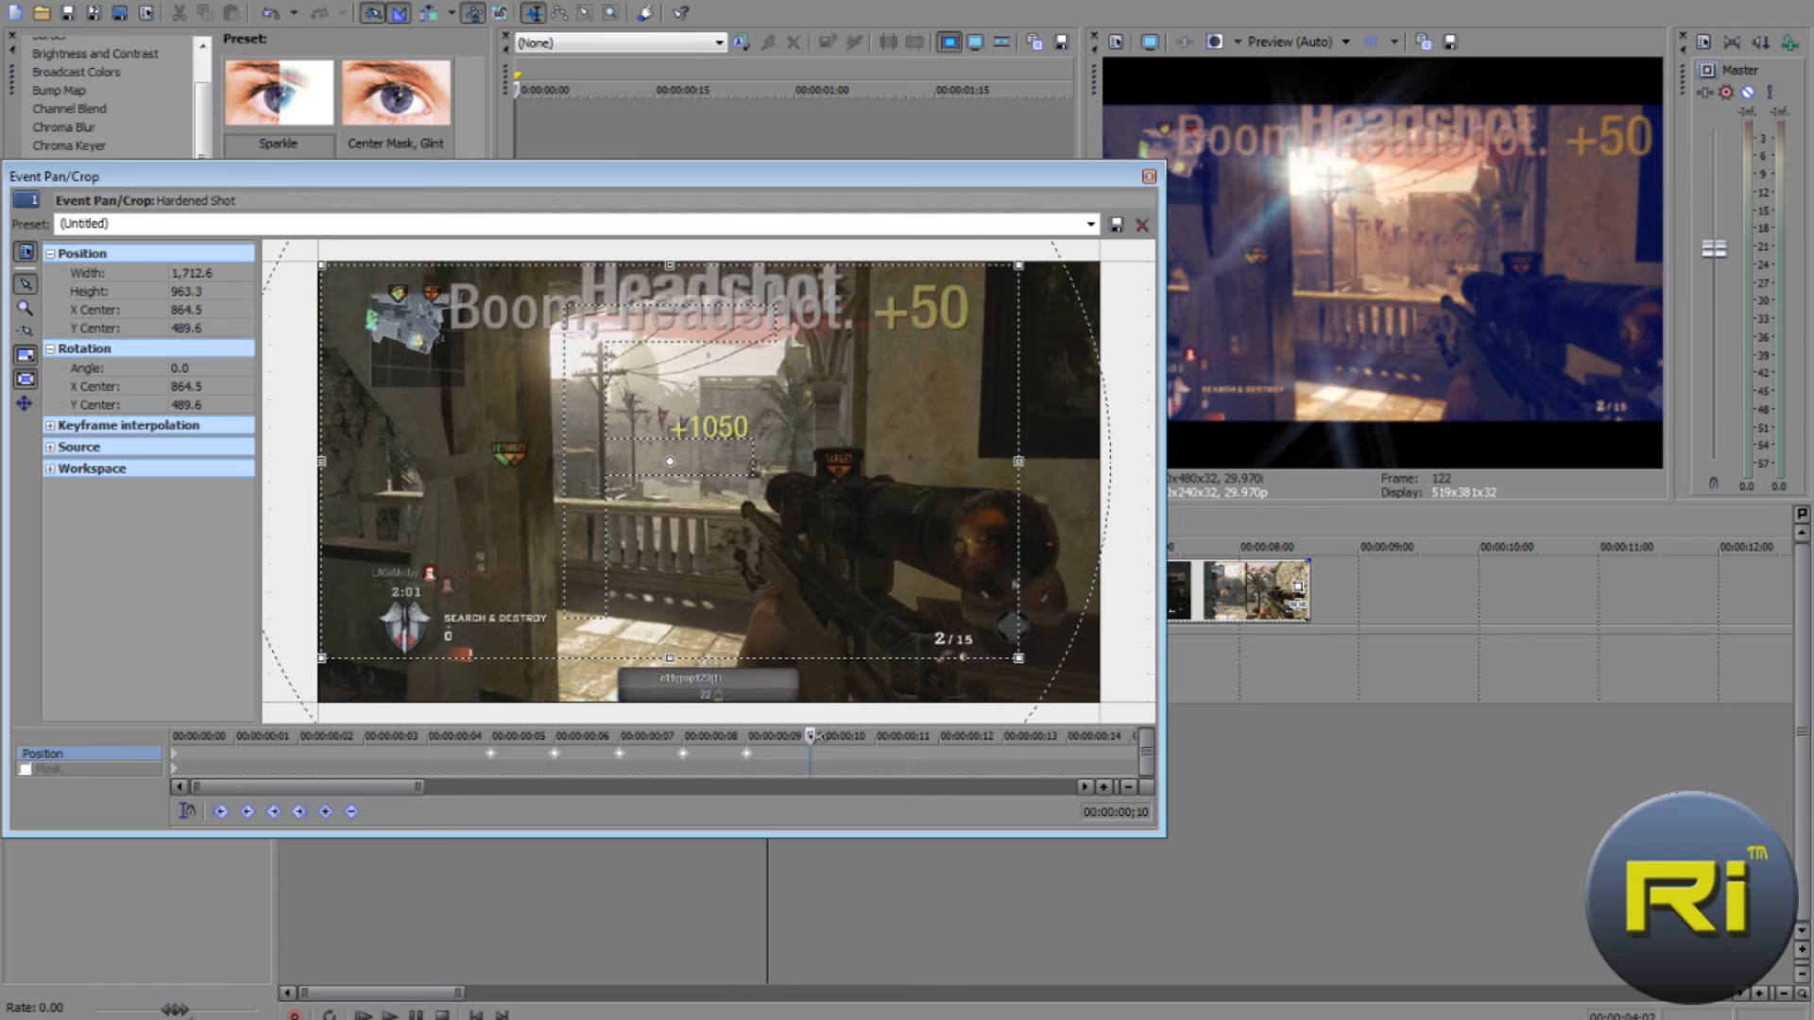
drag(778, 515, 770, 568)
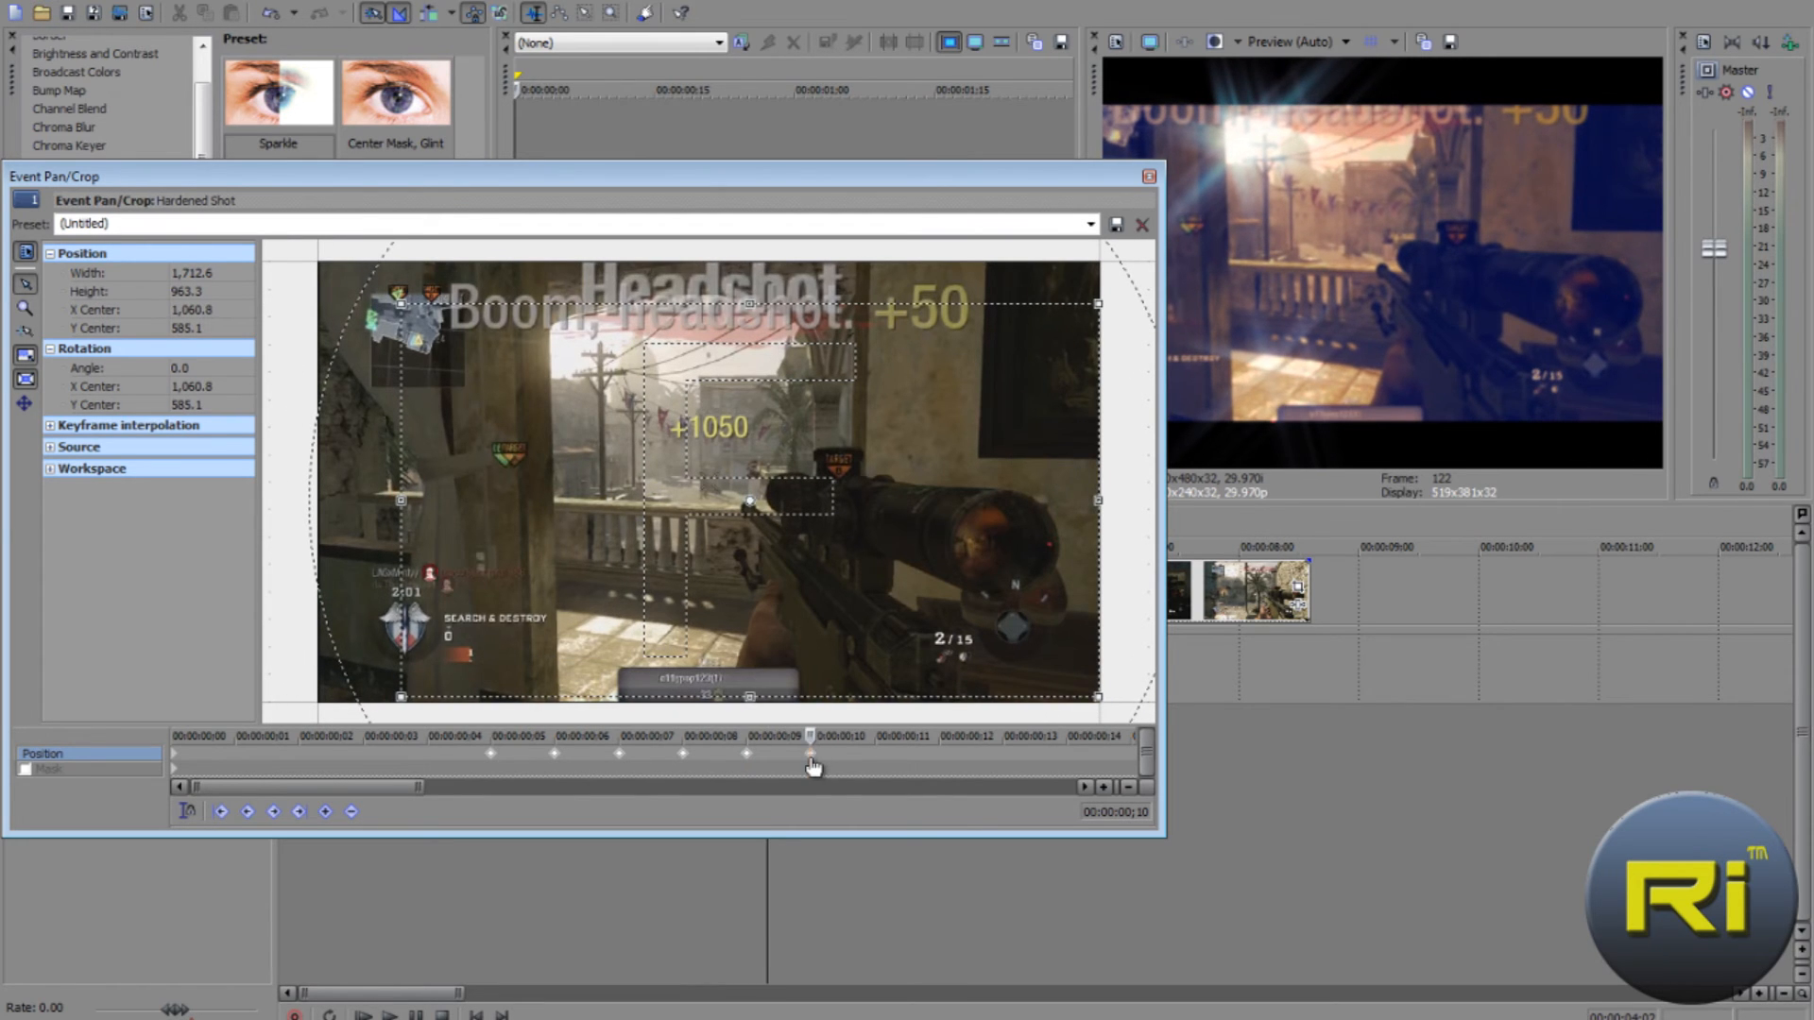
Copy the Pan/Crop shake keyframes from 00:00:00;05 to 00:00:00;10 and paste them at 00:00:00;11.
right_click(811, 758)
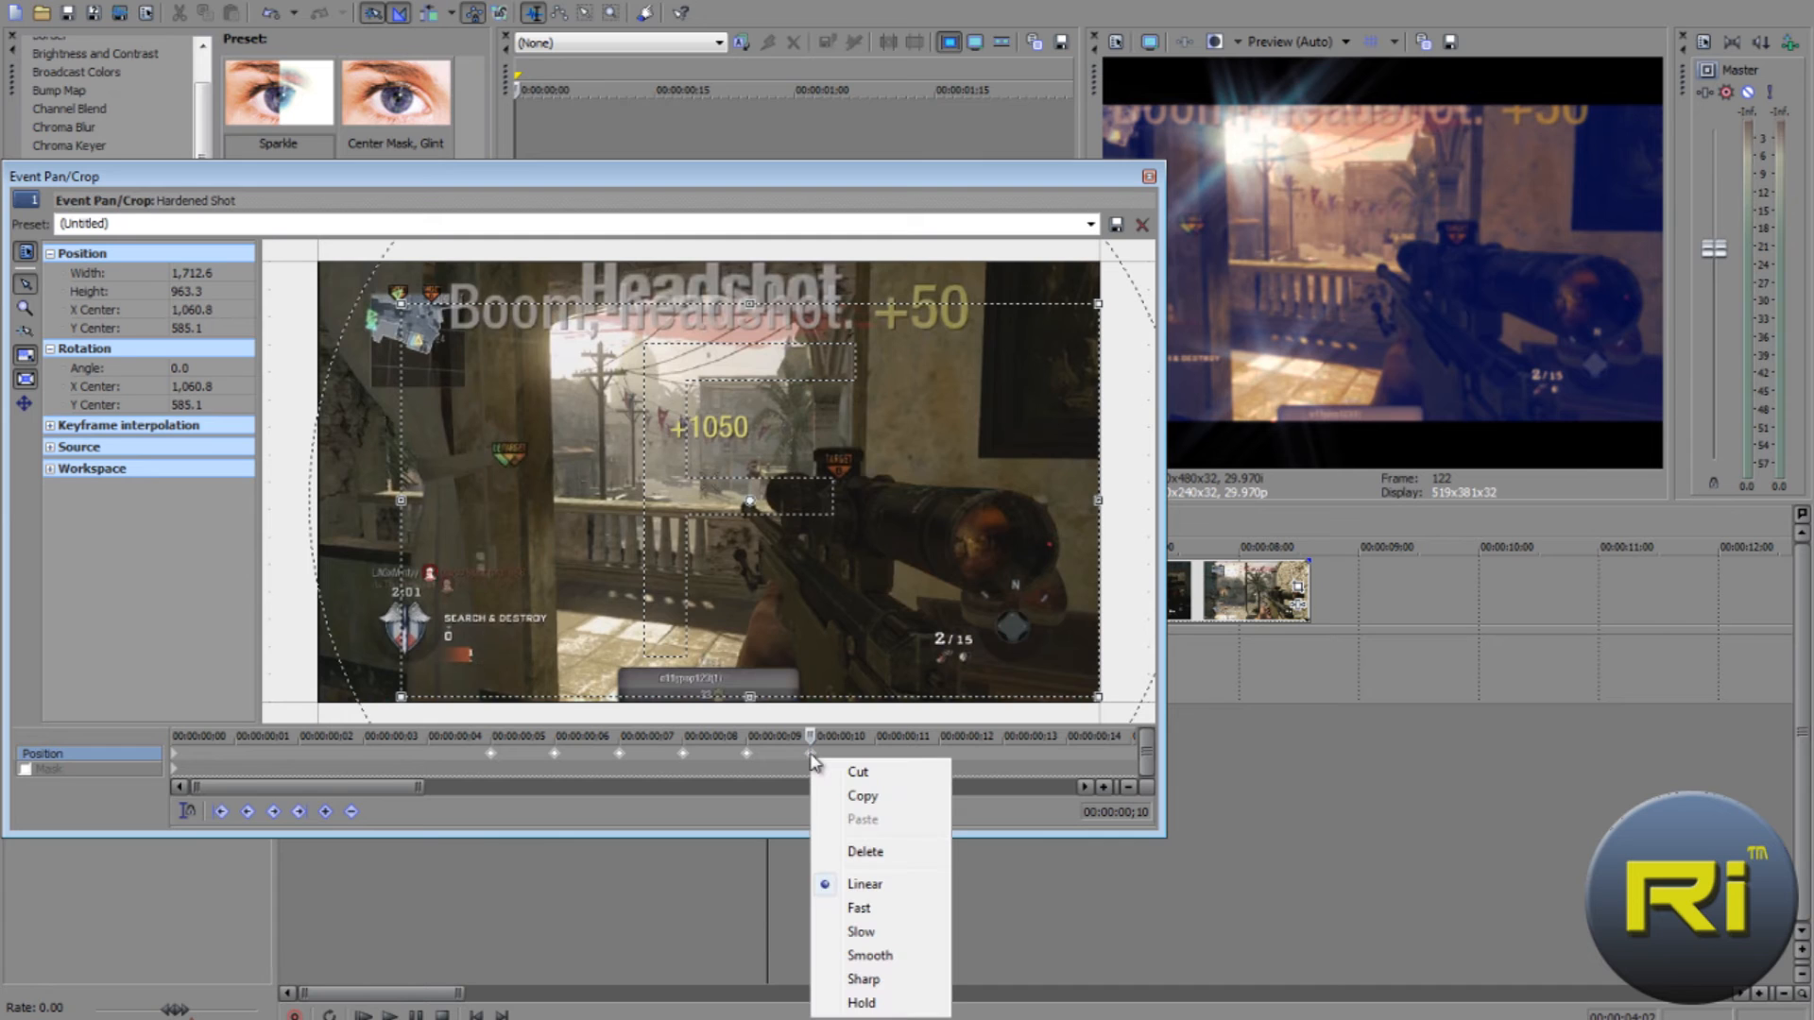
click(860, 797)
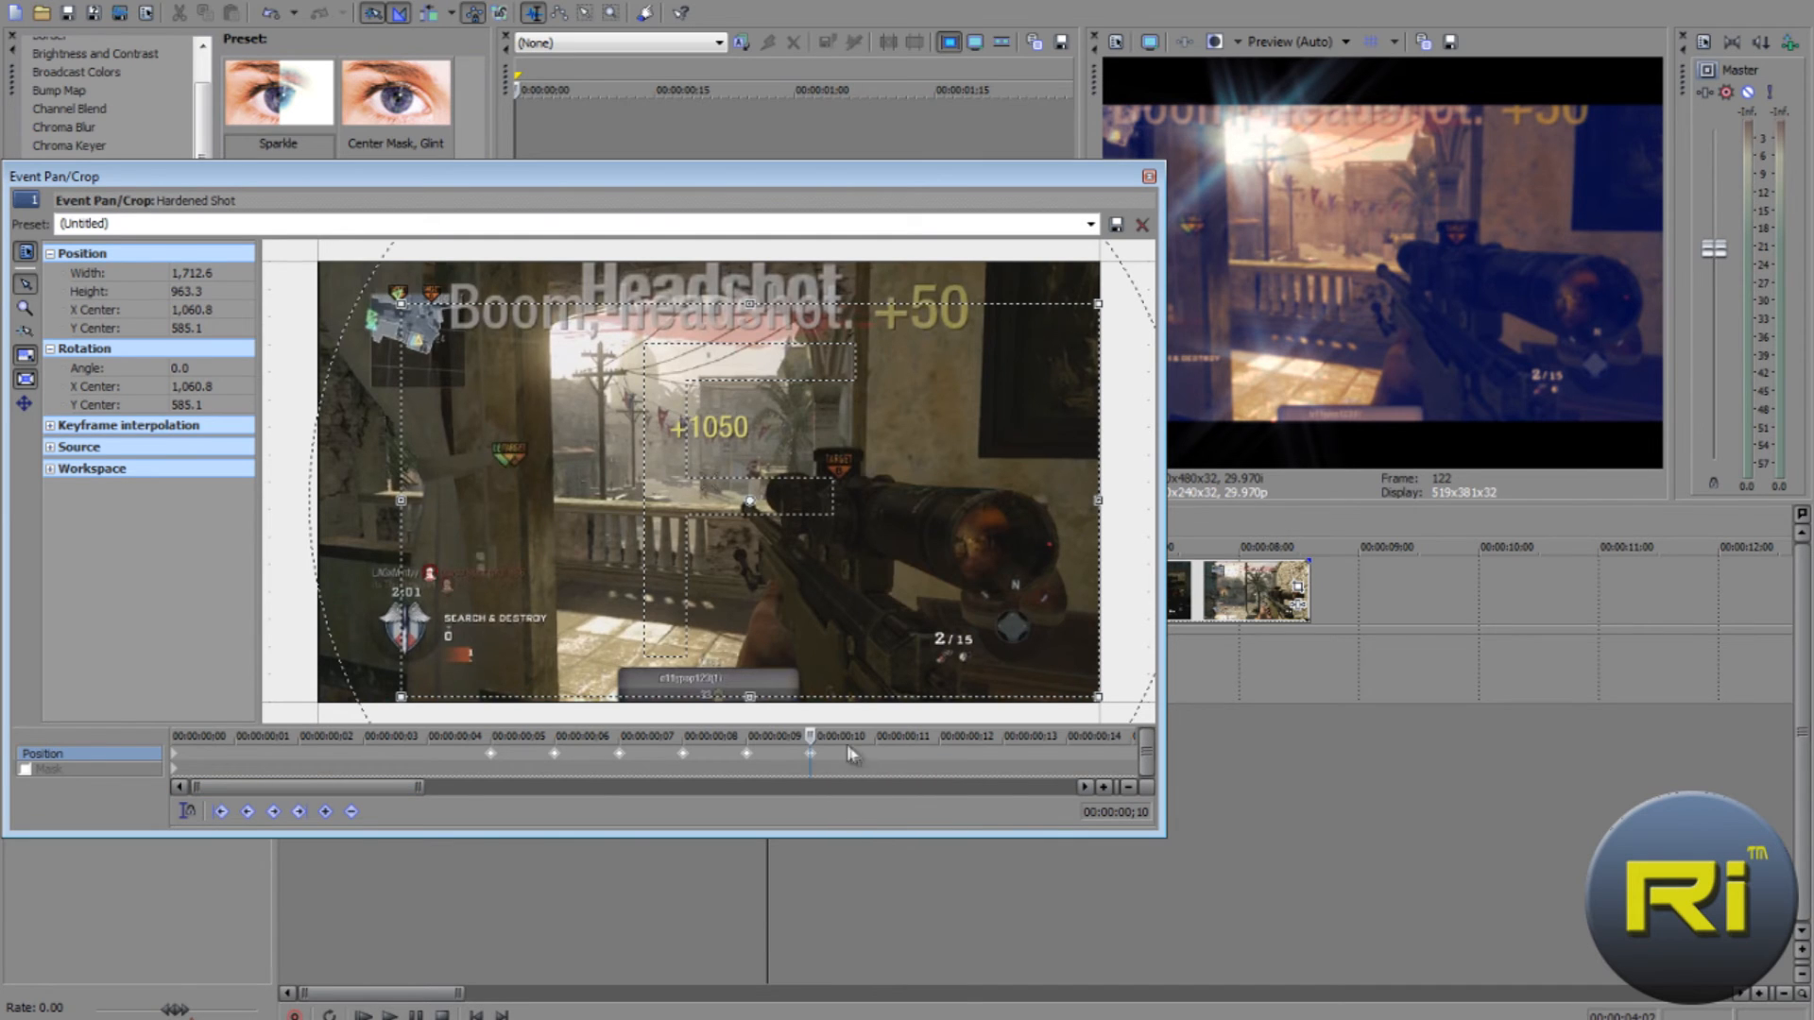
click(877, 754)
right_click(877, 756)
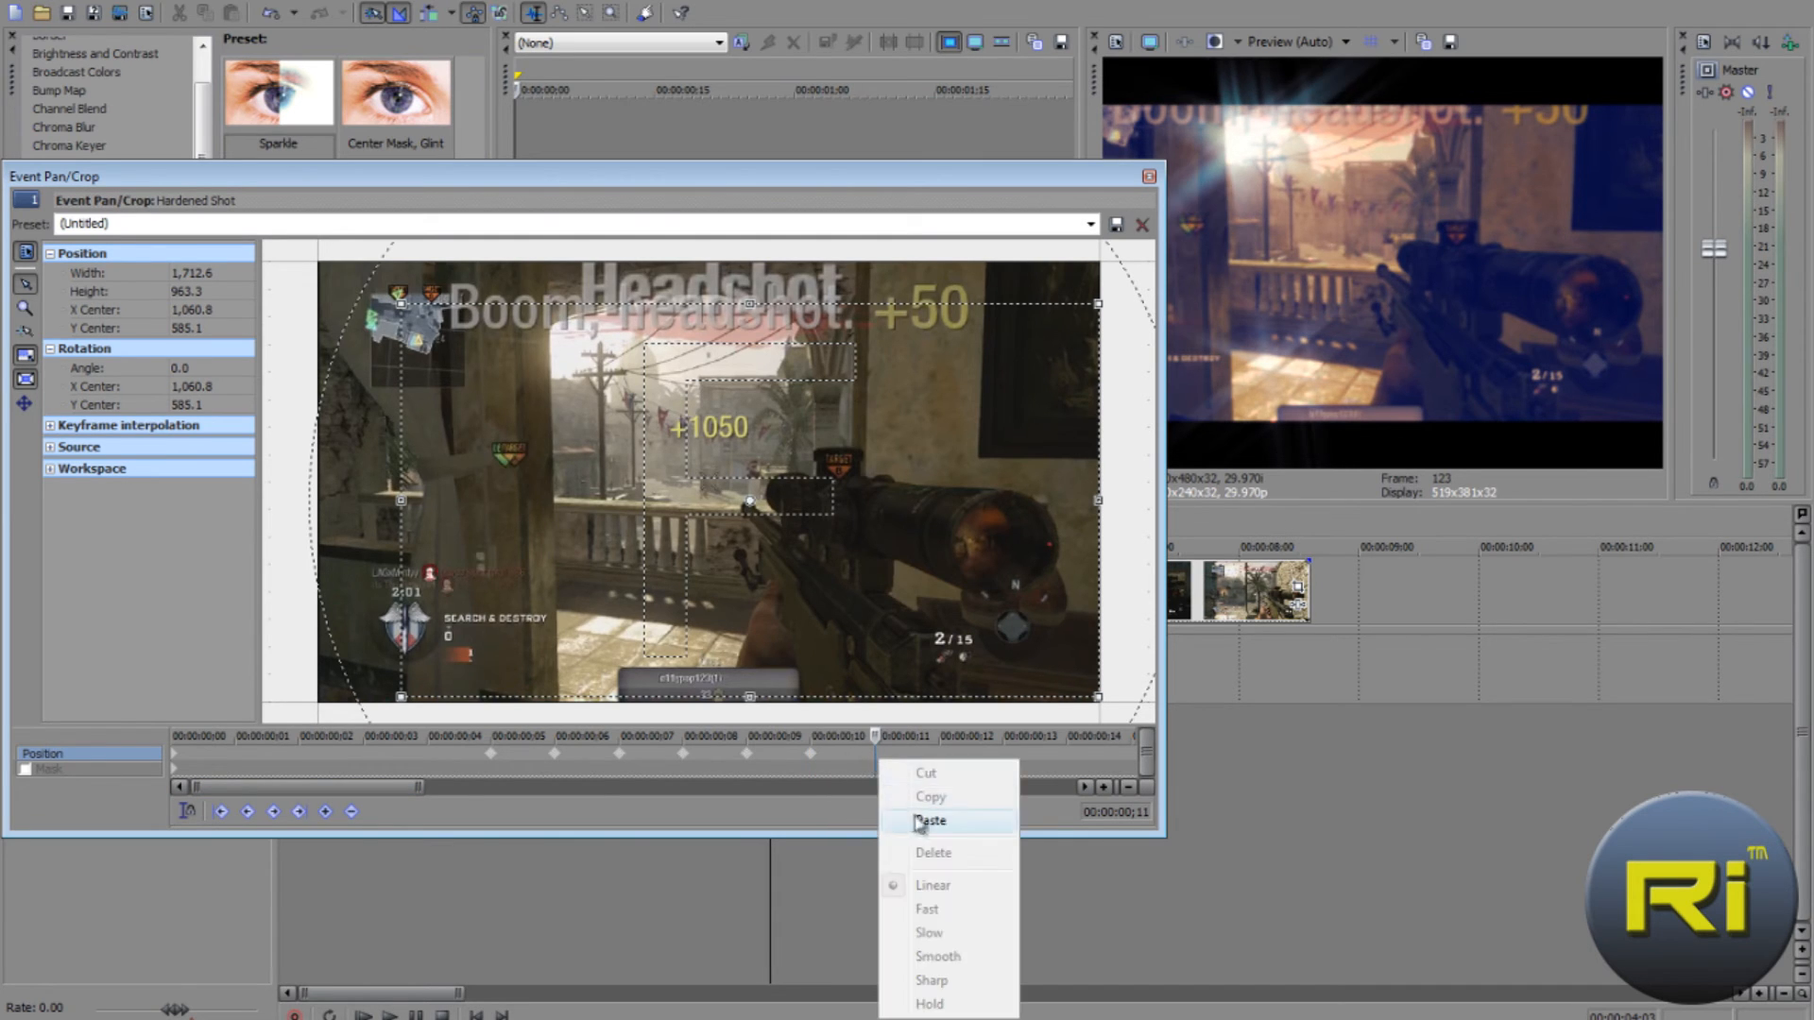
click(921, 822)
scroll(921, 765, down, 3)
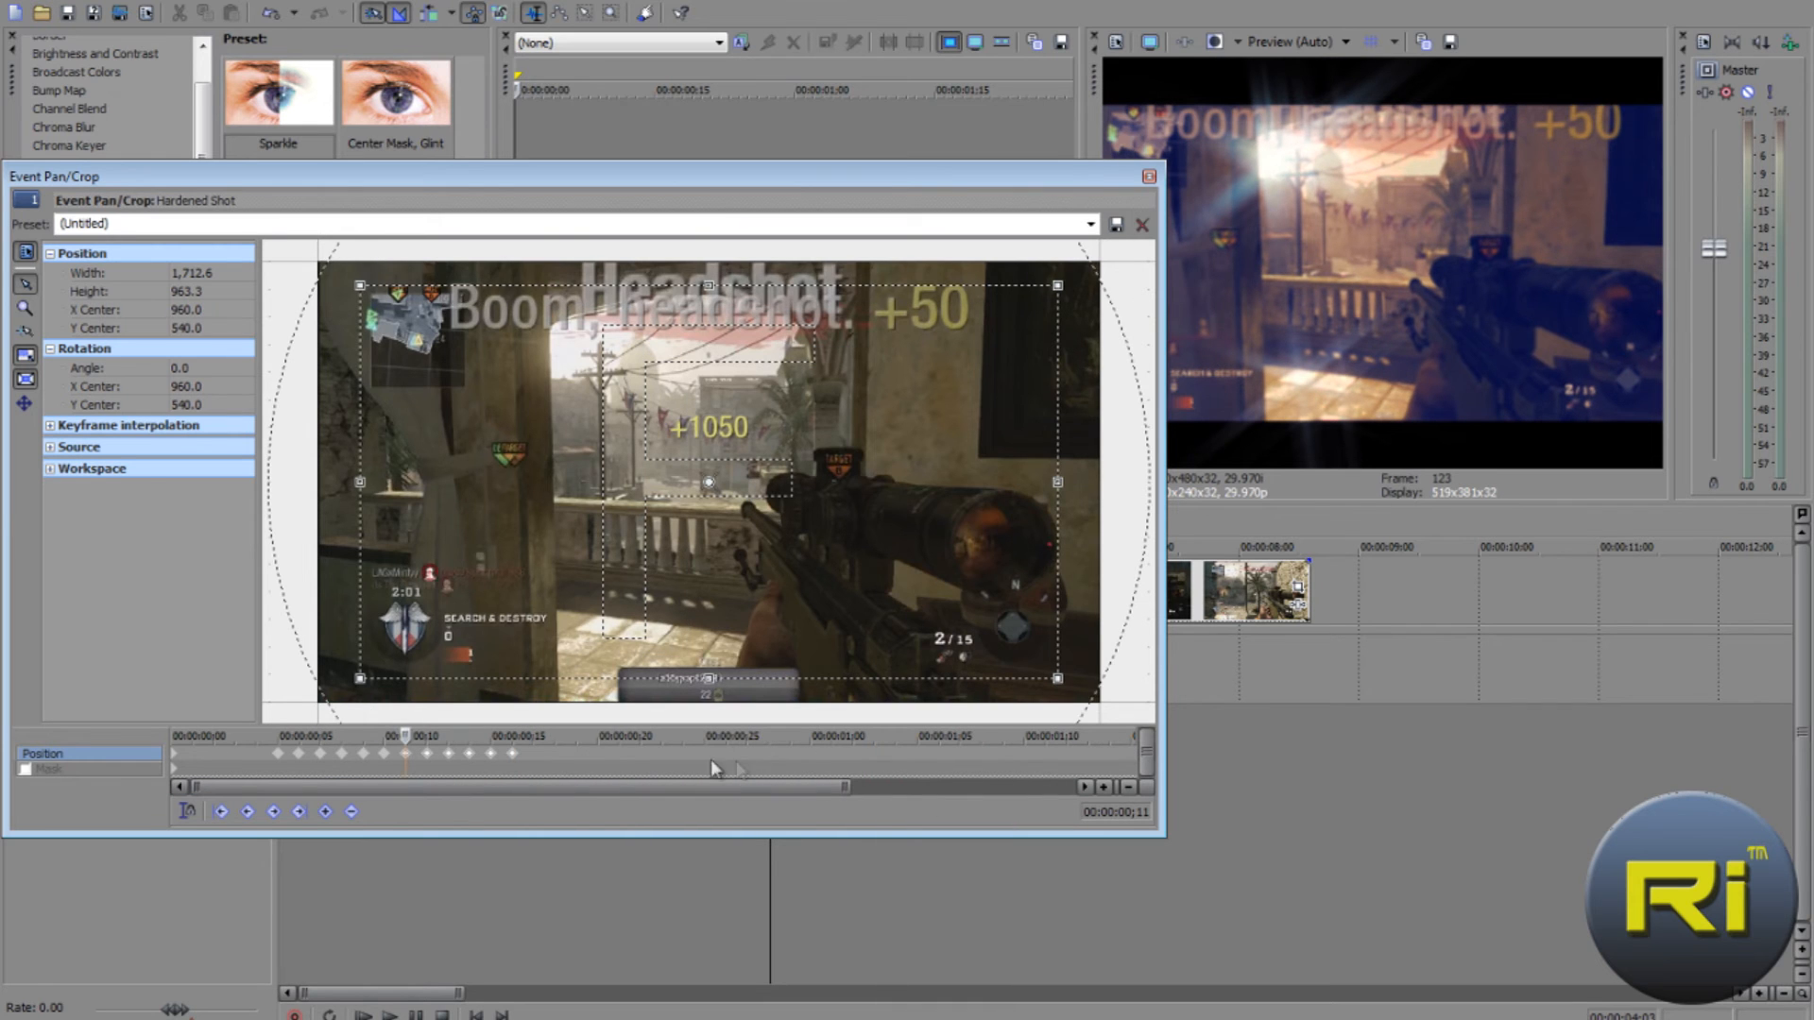
Paste the copied shake keyframes into the Position track at 00:00:00;17 and again at 00:00:00;23.
click(535, 754)
right_click(542, 754)
click(639, 823)
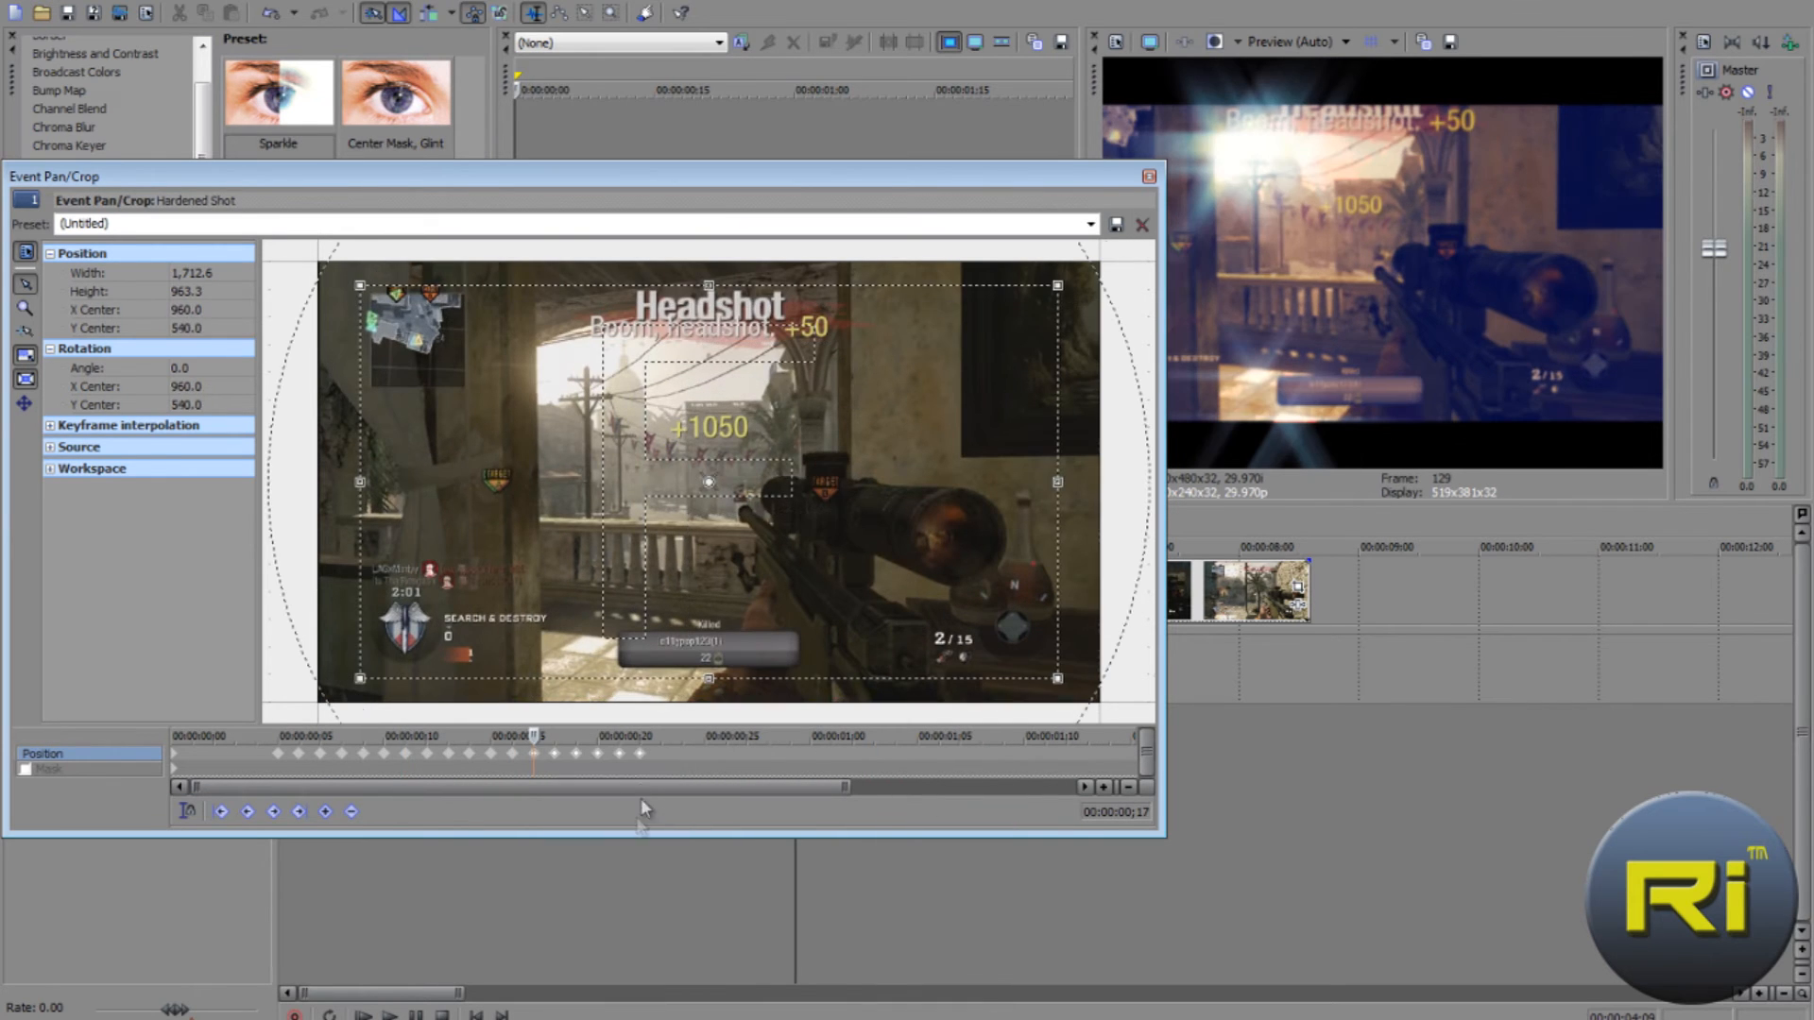
click(661, 768)
right_click(682, 765)
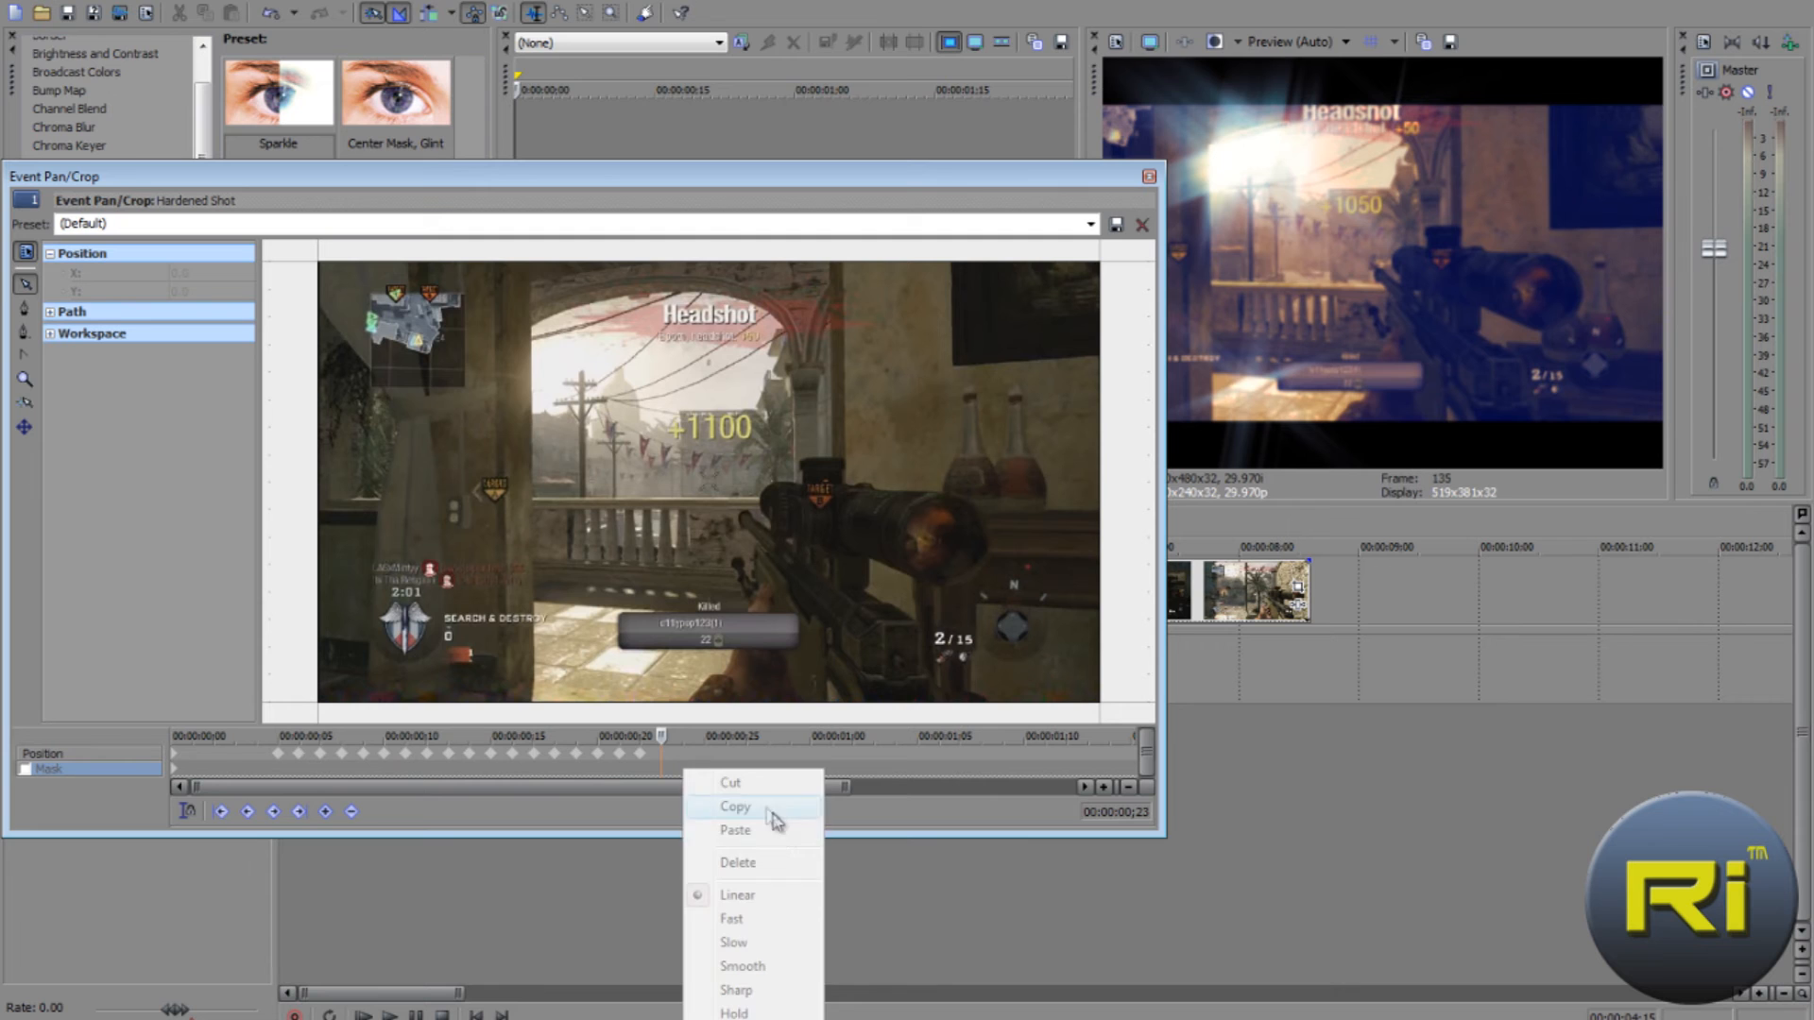
click(682, 753)
right_click(682, 753)
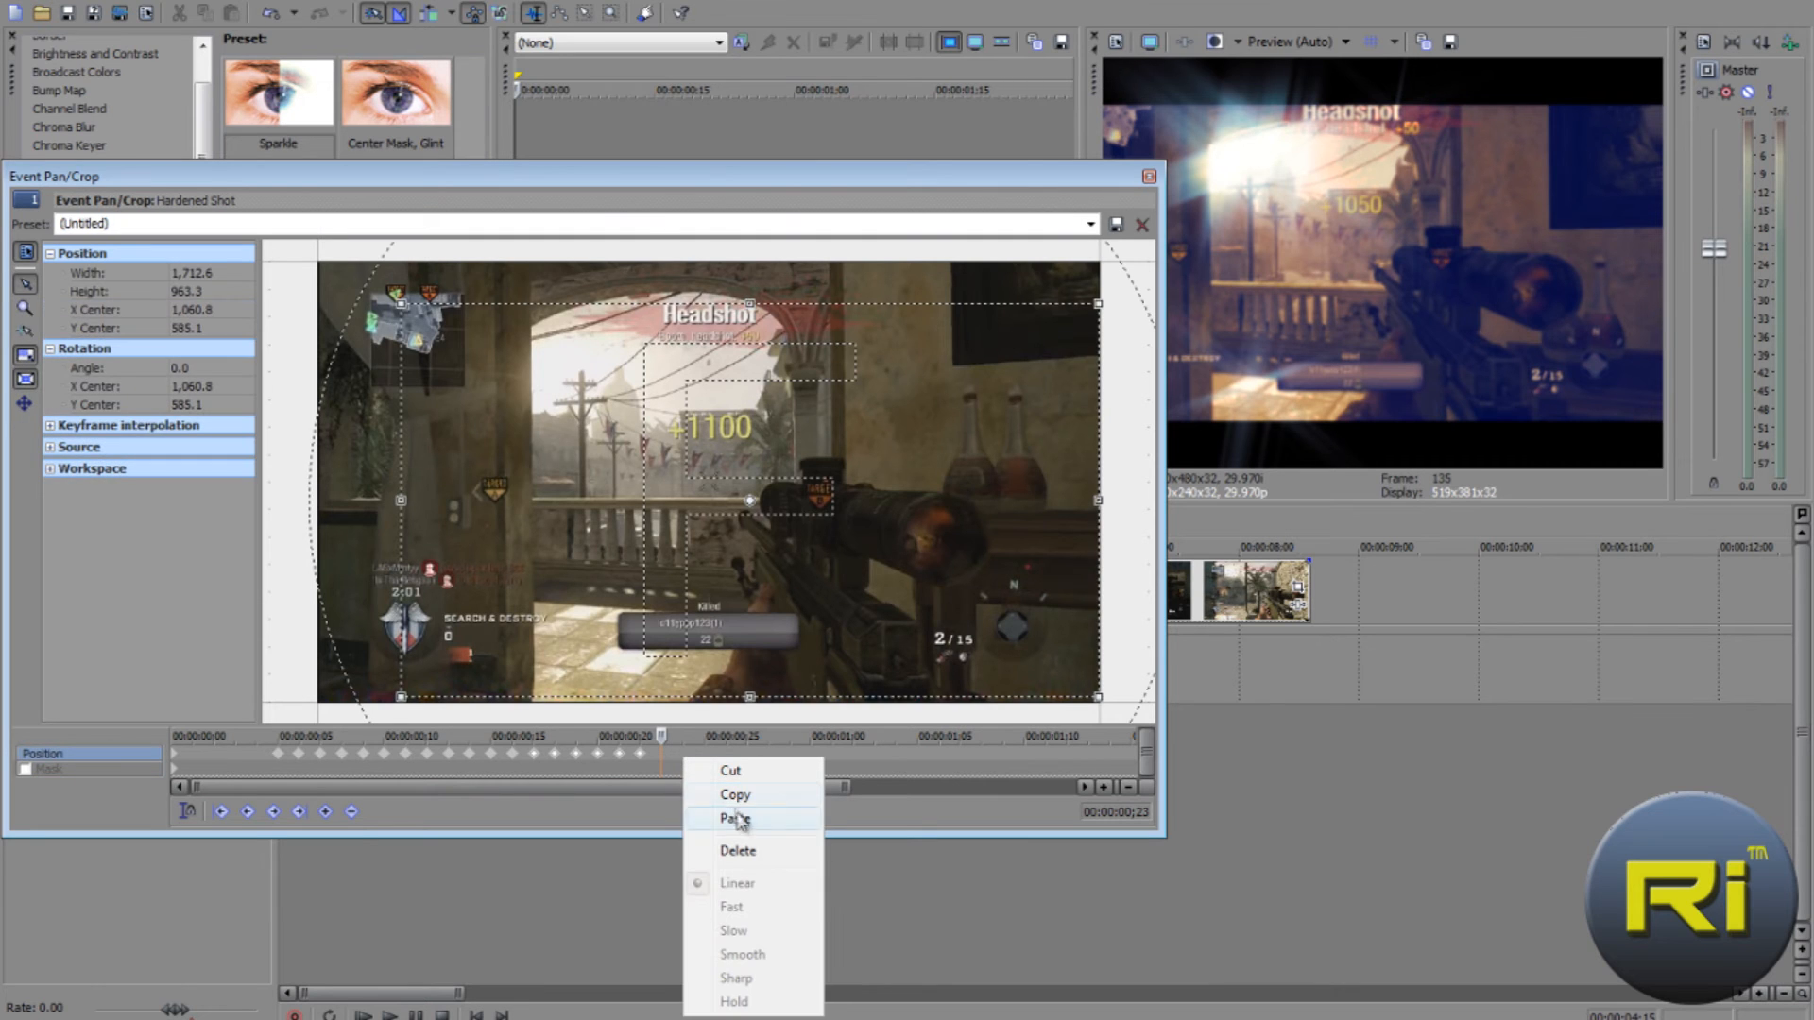
click(737, 819)
Paste the copied shake keyframes at 00:00:00;29 and once more directly after that set.
click(791, 754)
right_click(791, 756)
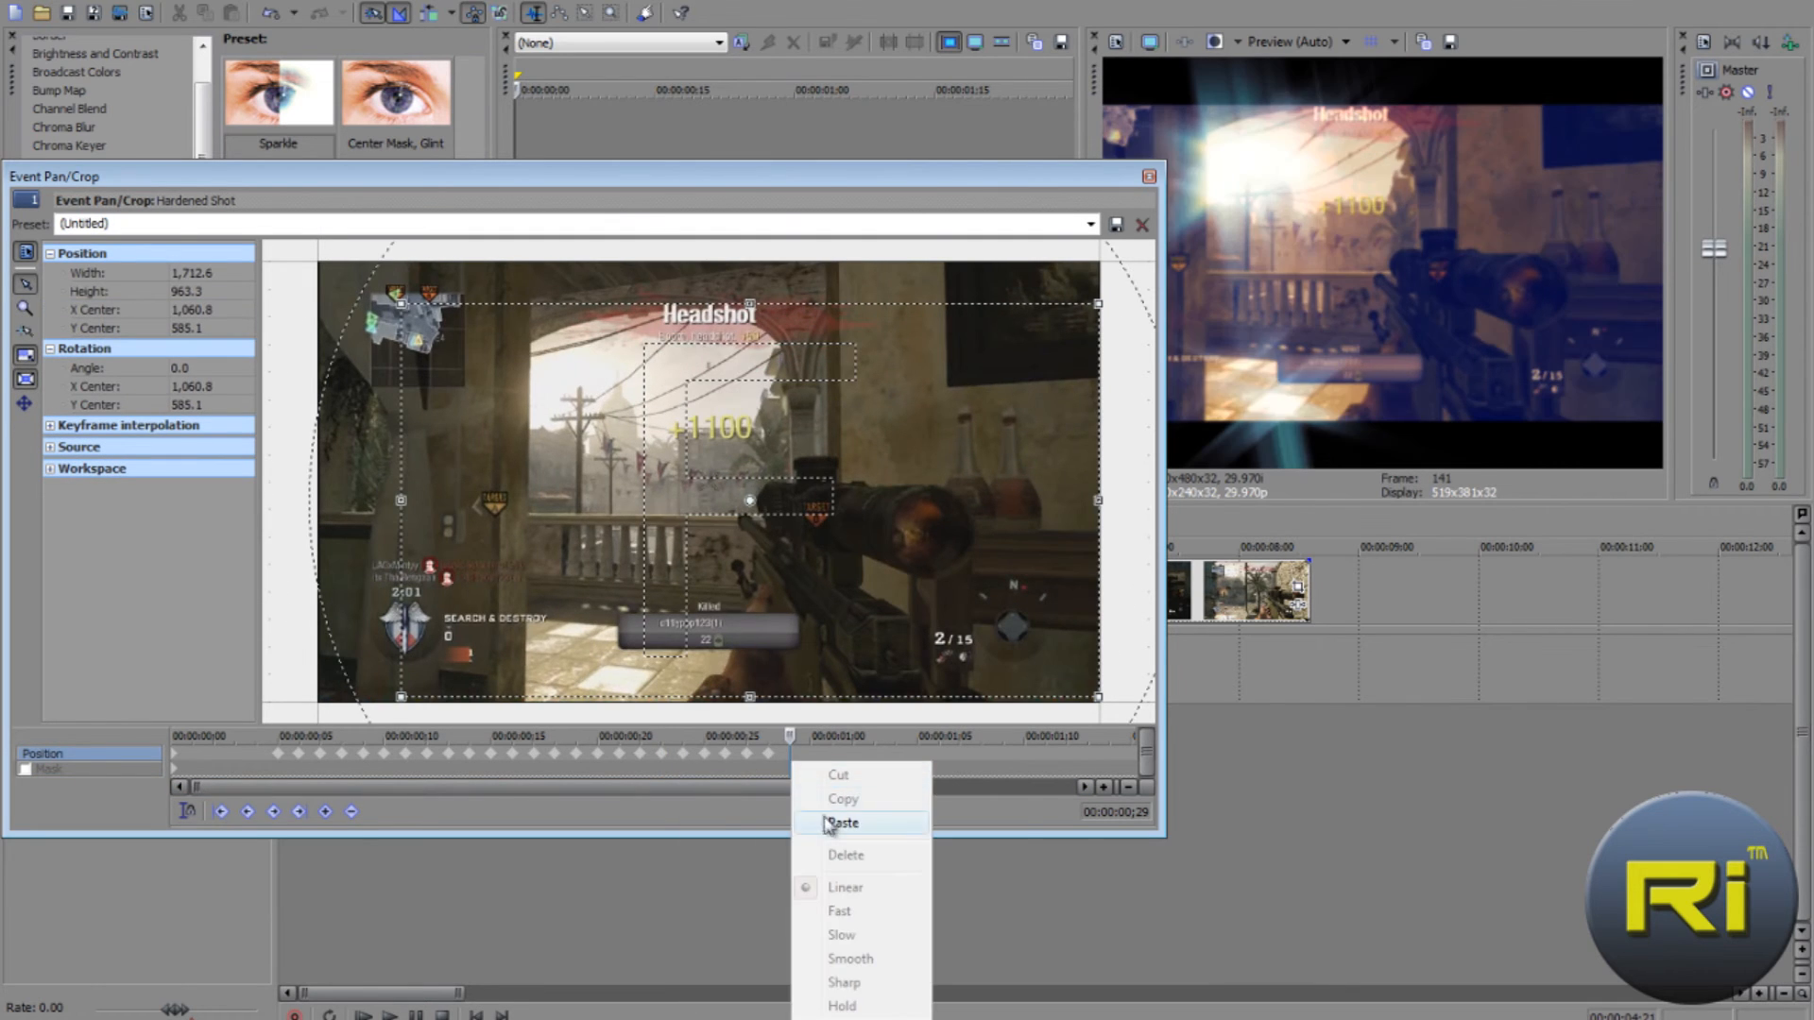
click(829, 823)
click(916, 754)
right_click(930, 756)
click(974, 825)
Continue the shake by pasting the copied keyframes at 00:00:01;11 and 00:00:01;18.
click(818, 753)
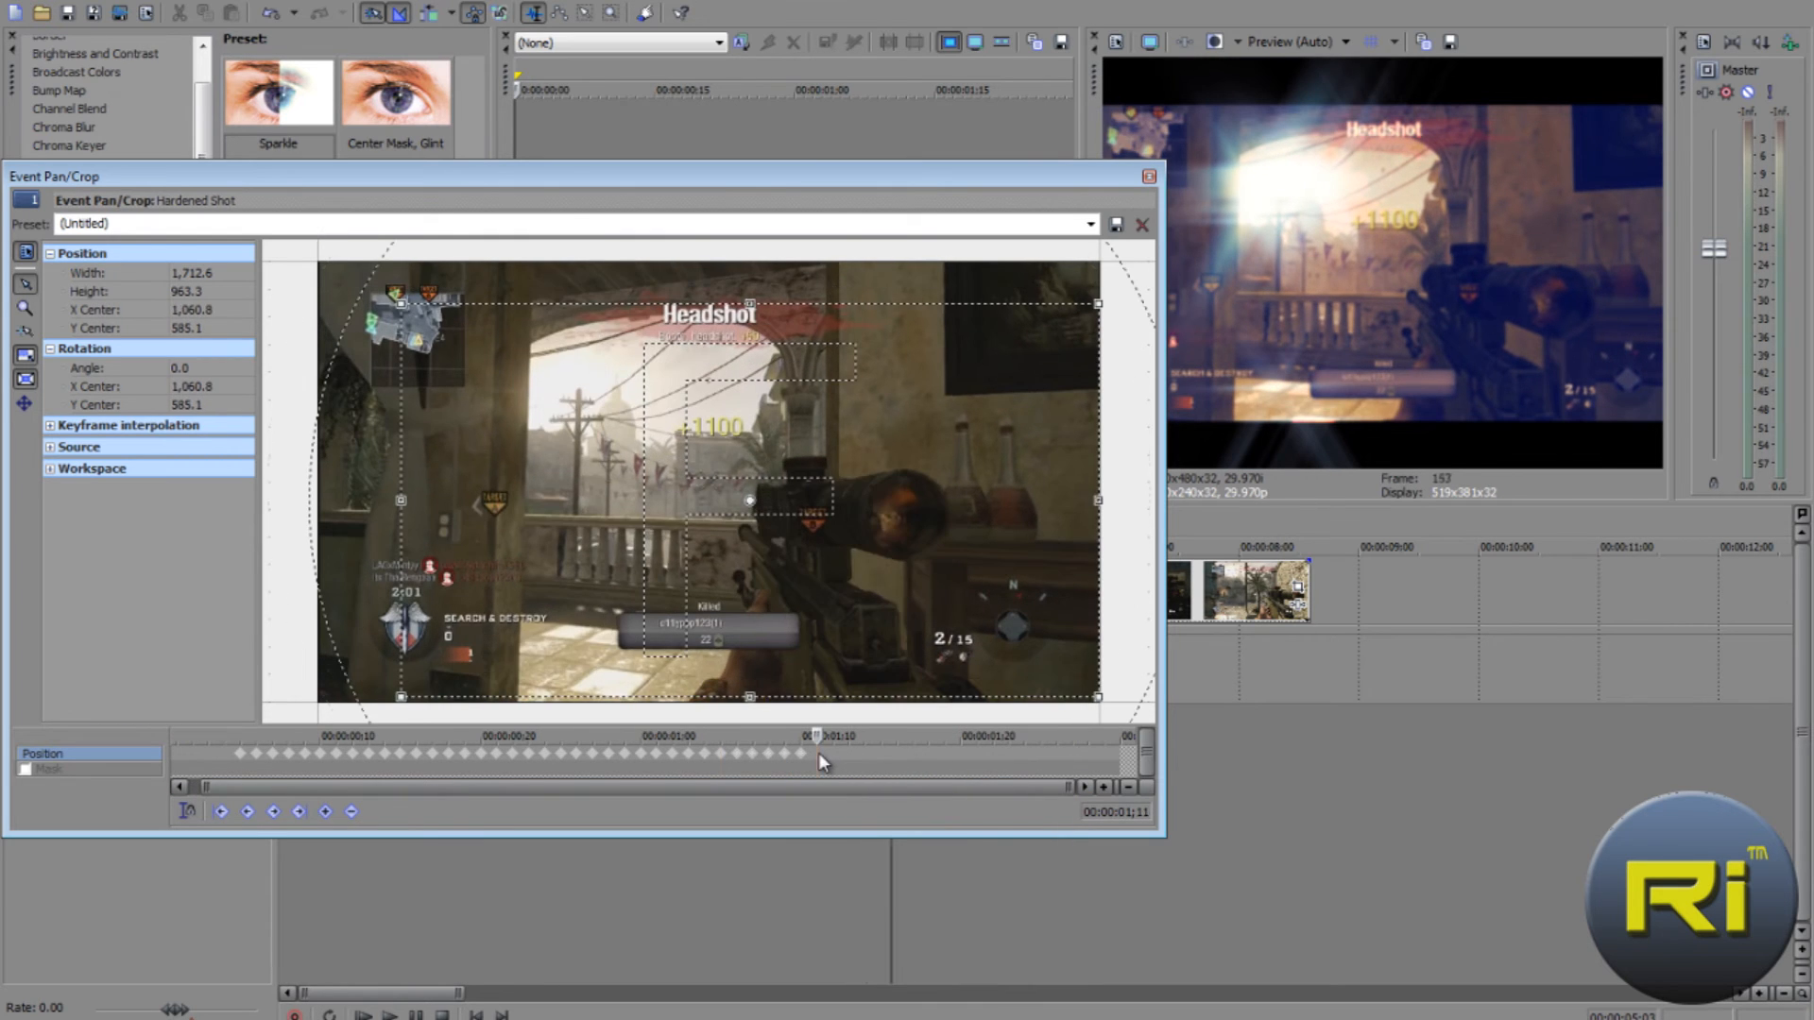
right_click(818, 753)
click(855, 816)
click(920, 753)
right_click(922, 755)
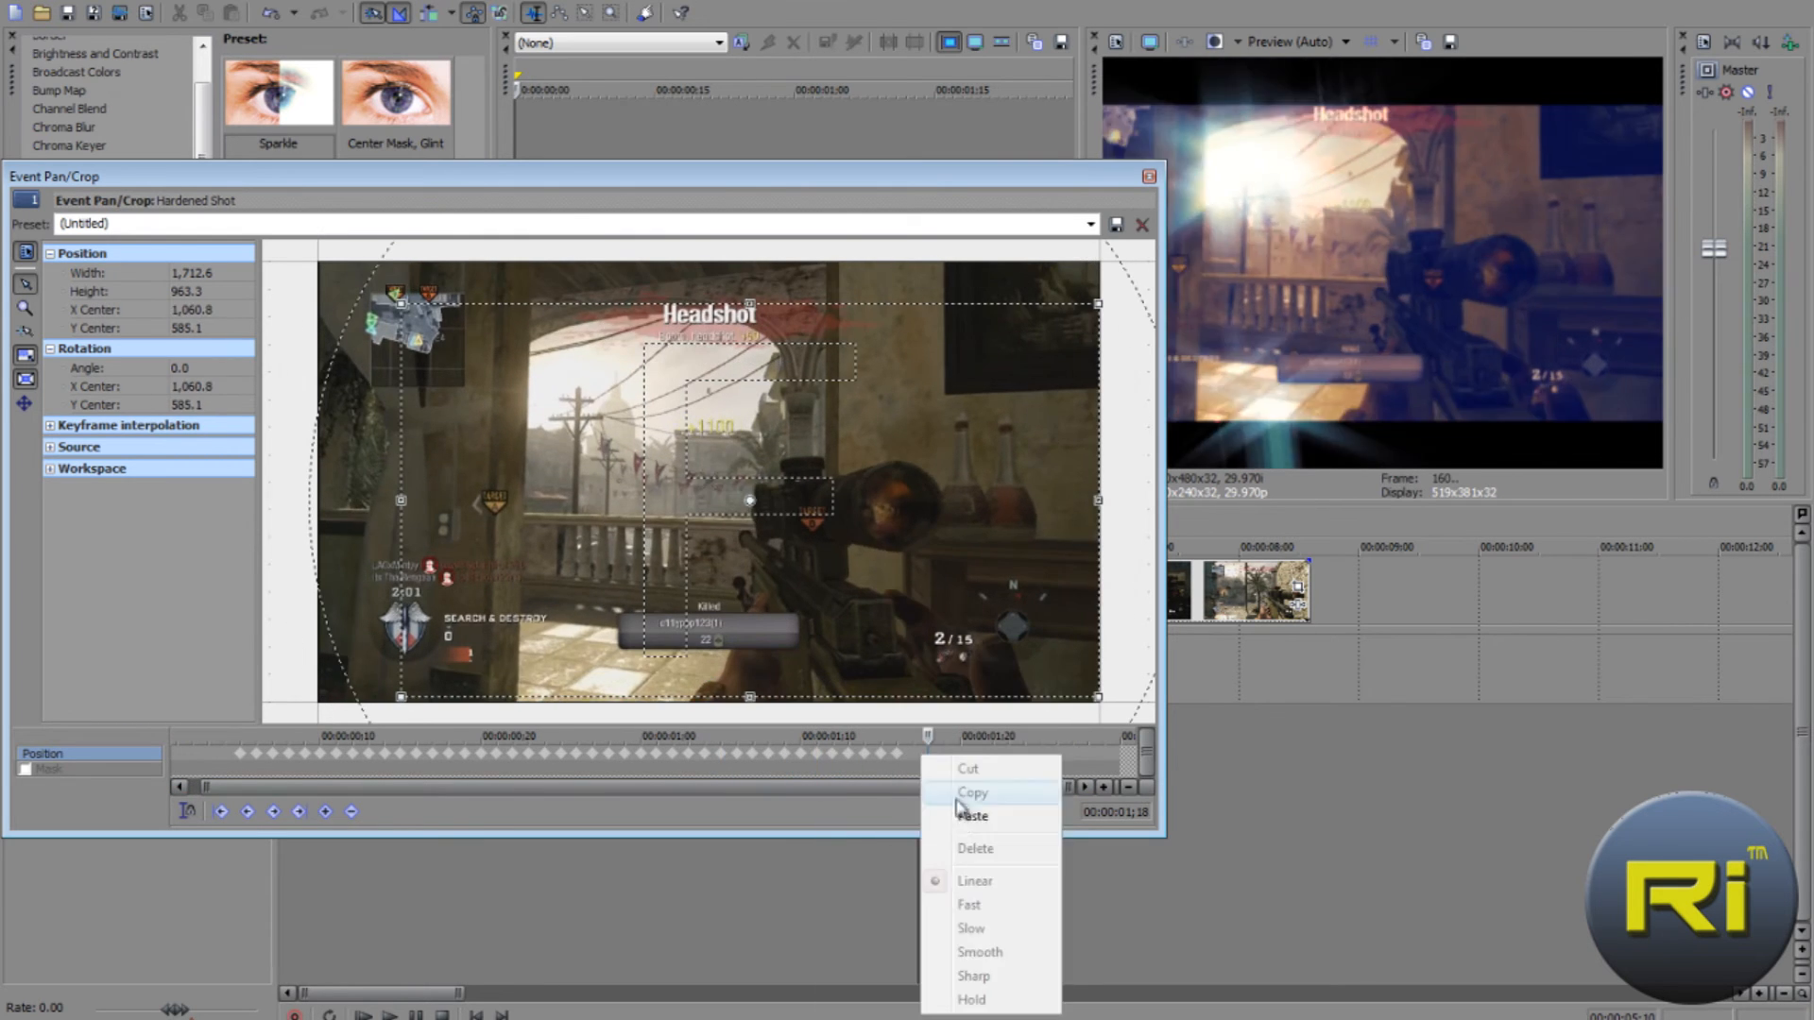
click(965, 816)
Paste the last set of shake keyframes at 00:00:01;25 and close the Pan/Crop window.
click(1039, 752)
right_click(1041, 754)
click(1066, 817)
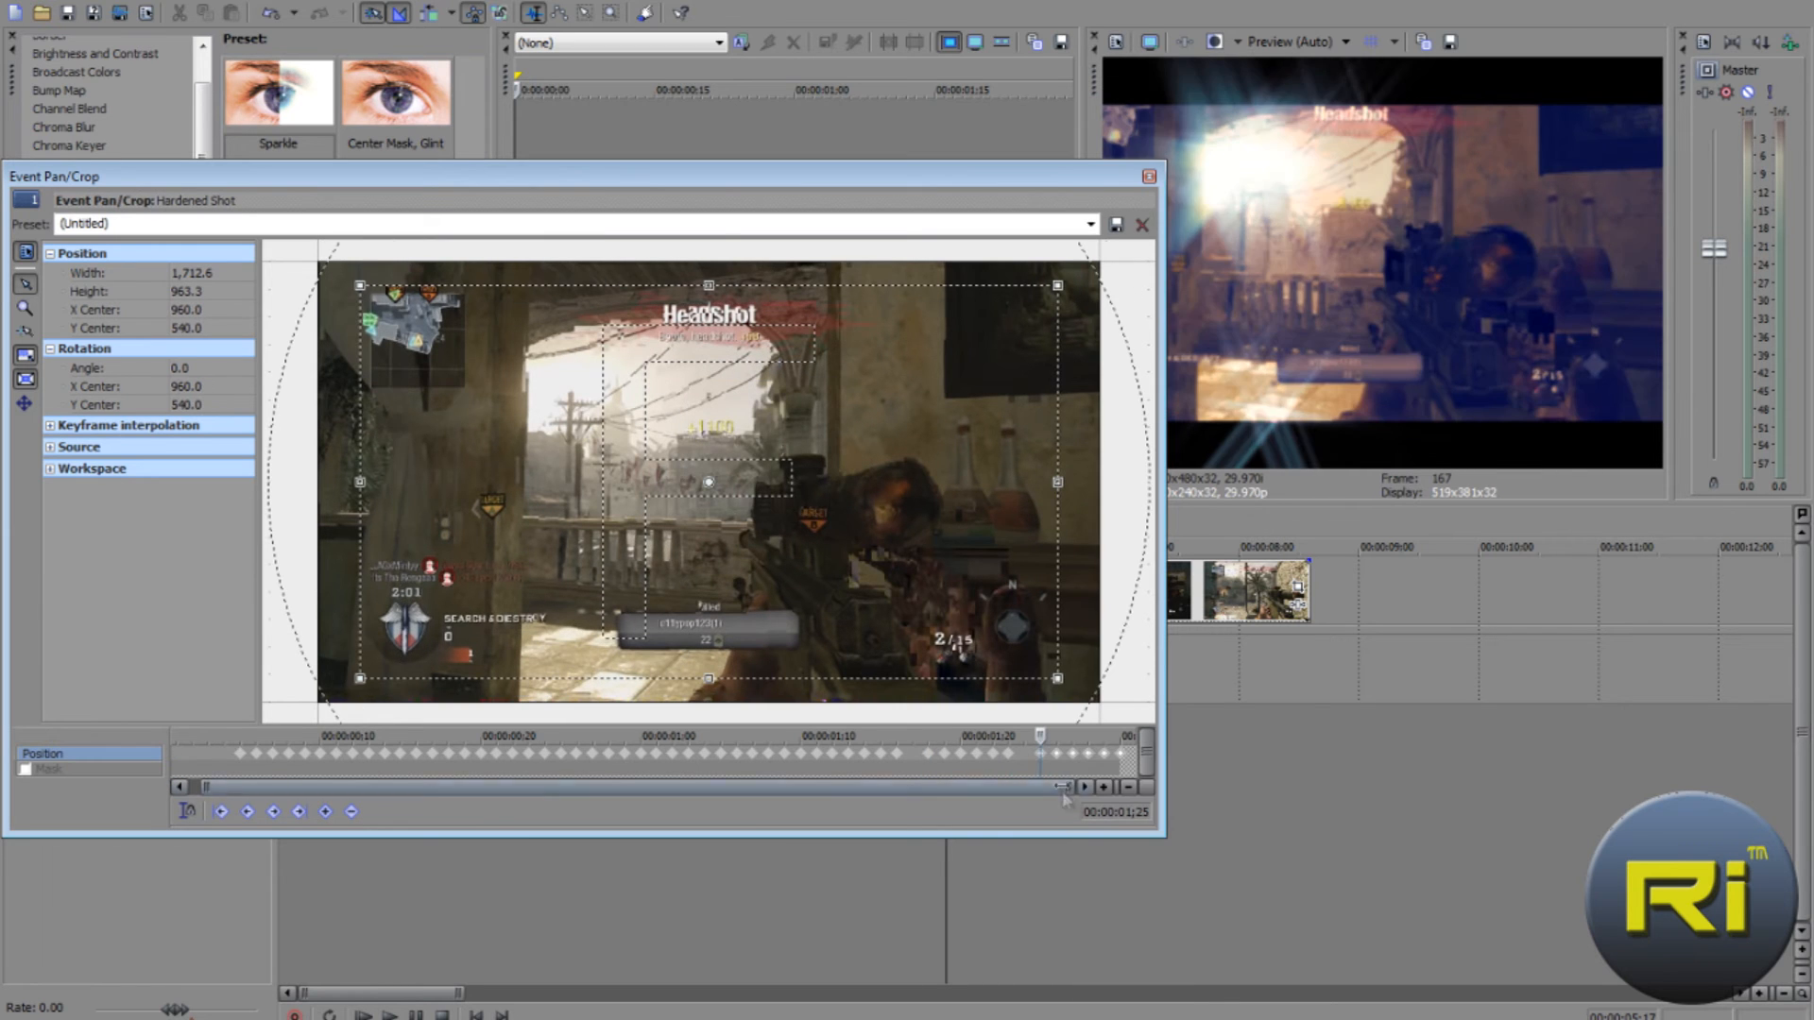
click(1150, 177)
Play back the slowed middle piece repeatedly from different points to check the screen shake and its lead-in.
click(718, 731)
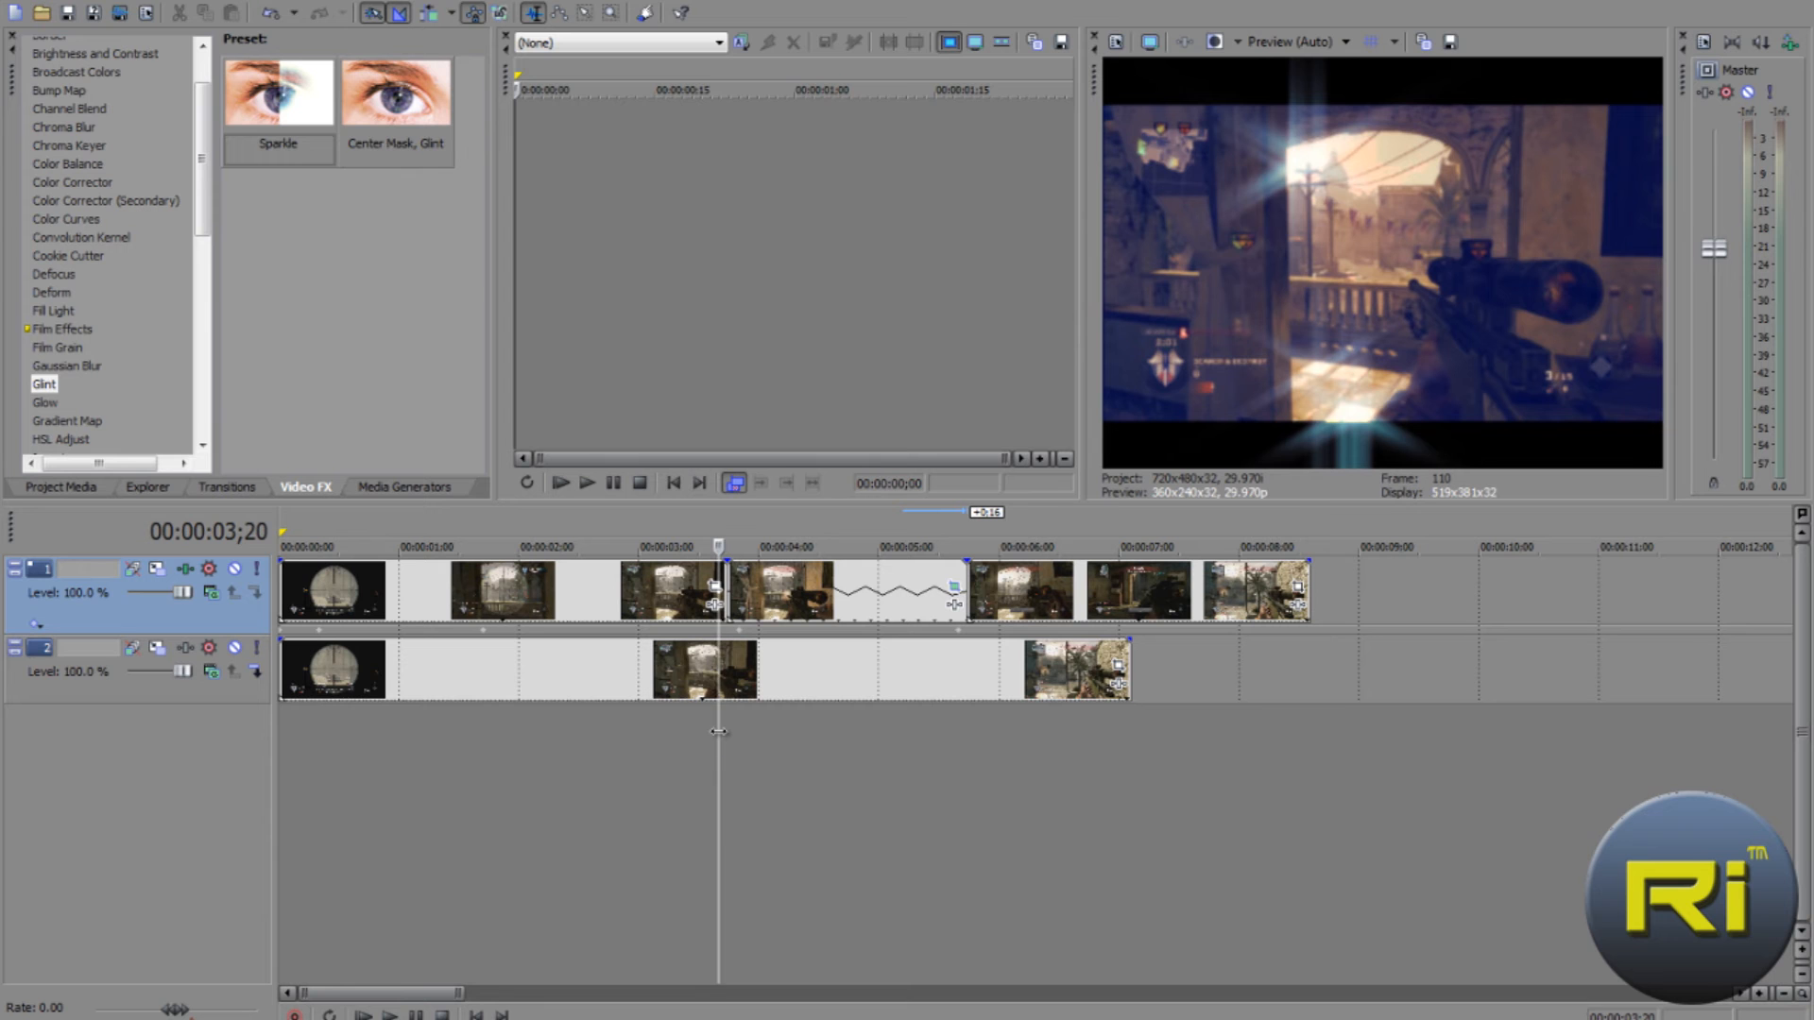
key(space)
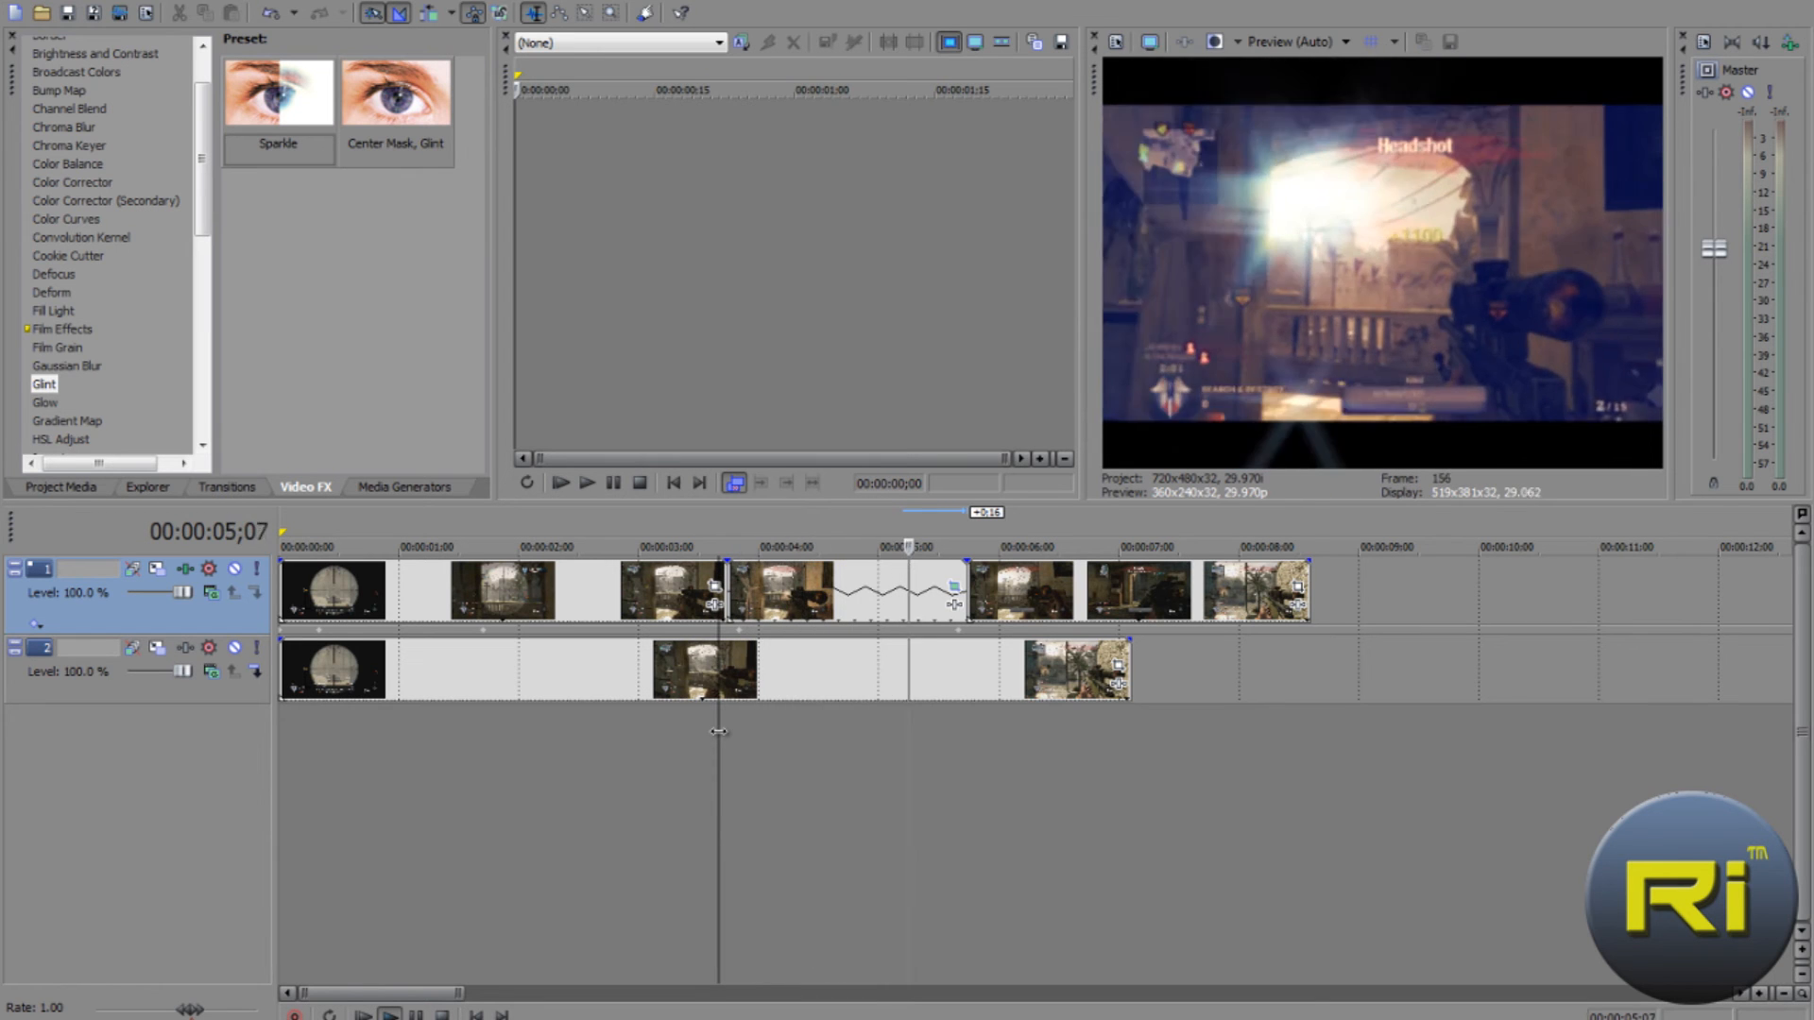
key(space)
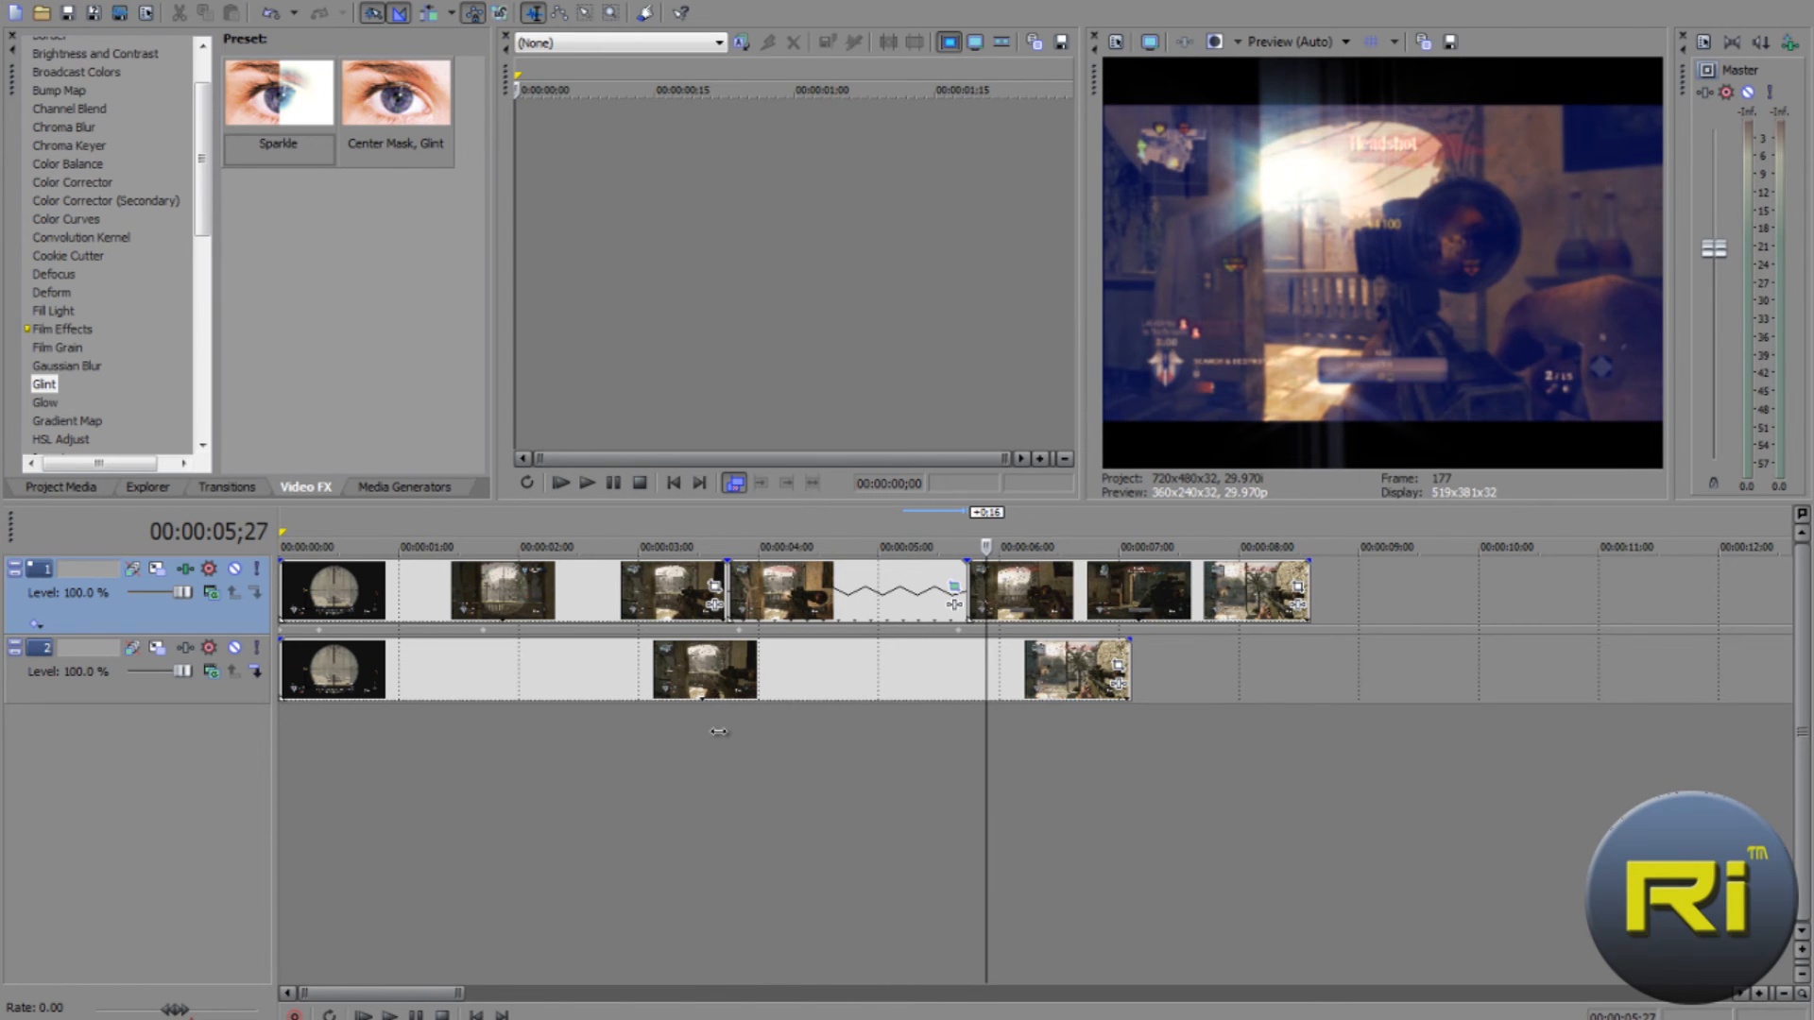
click(680, 743)
key(space)
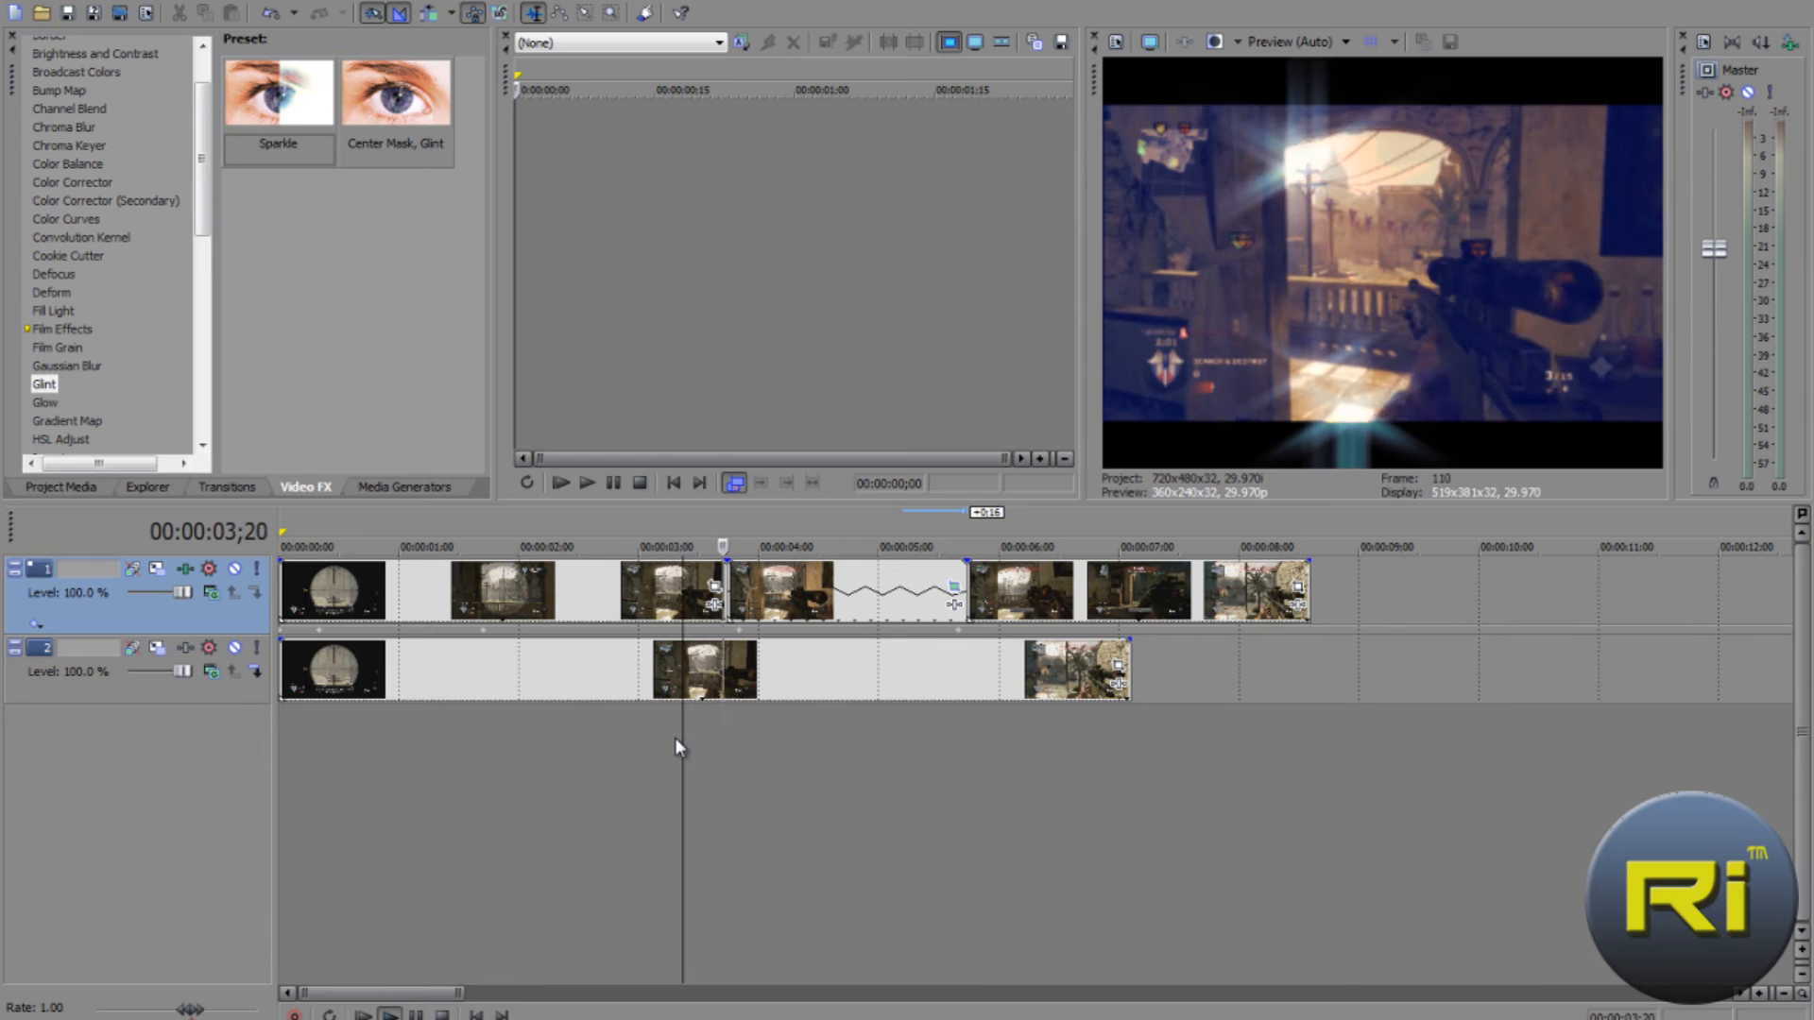
key(Return)
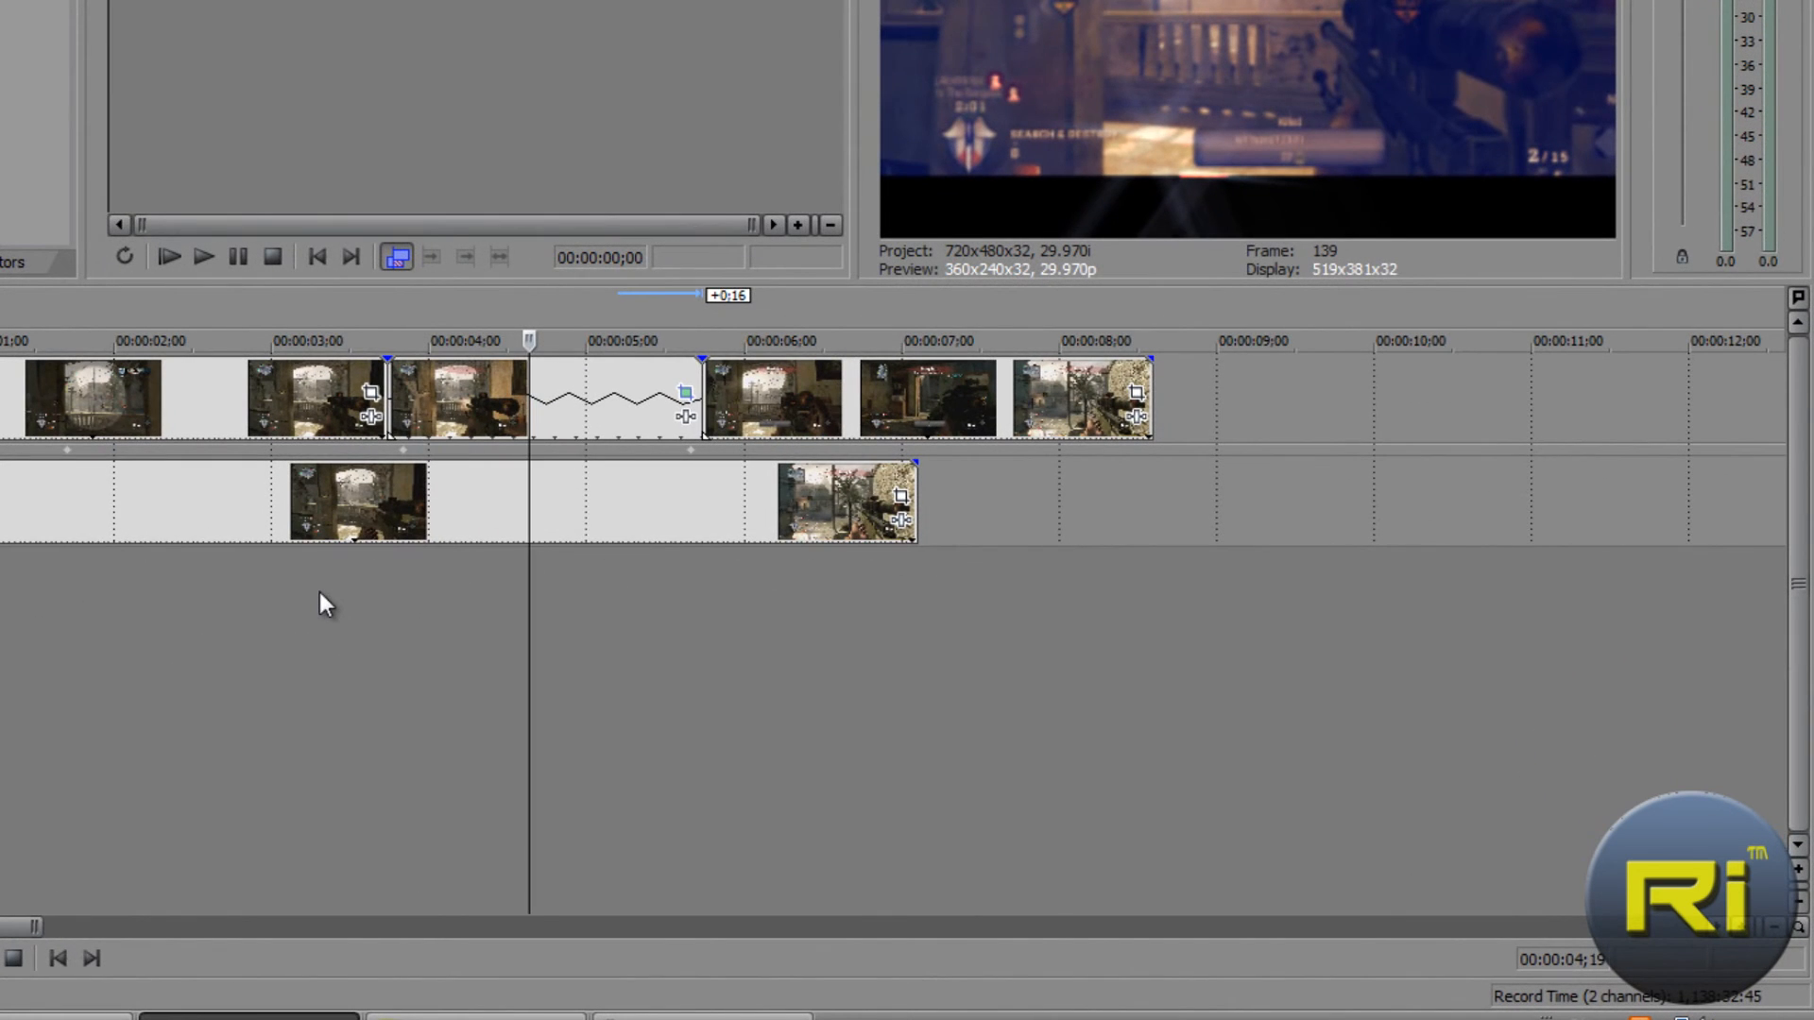
key(space)
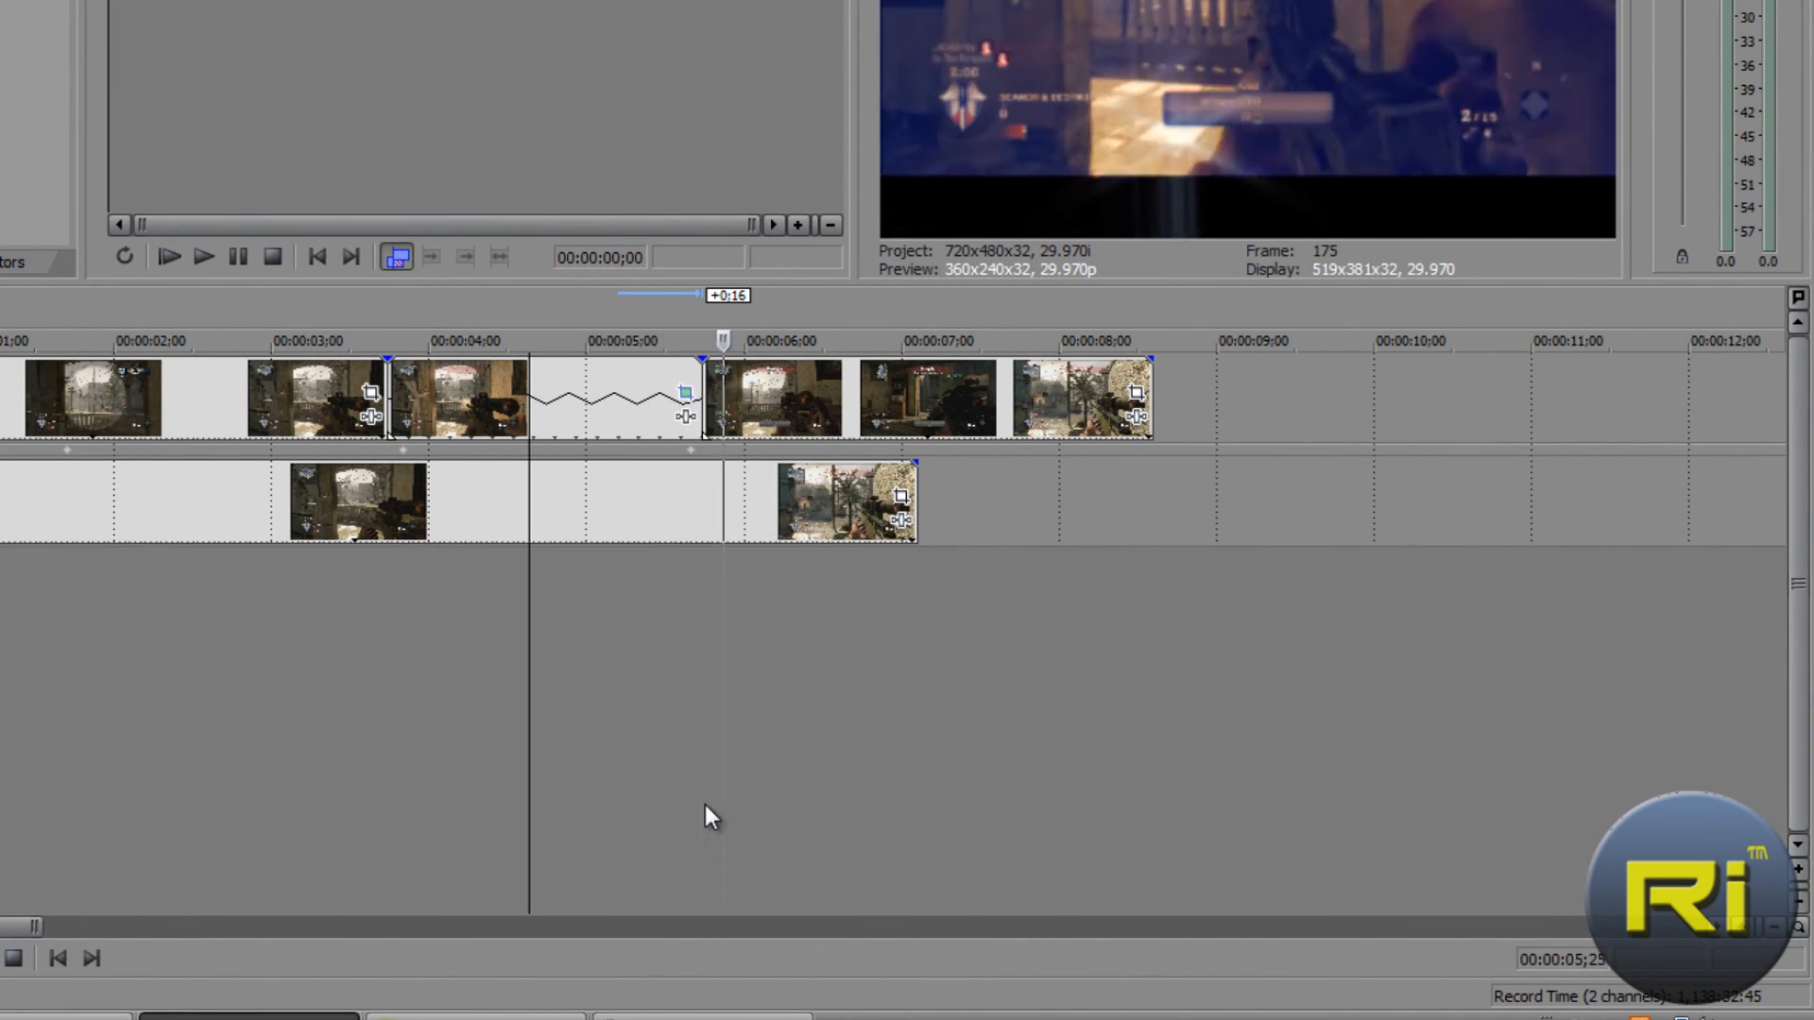
click(507, 525)
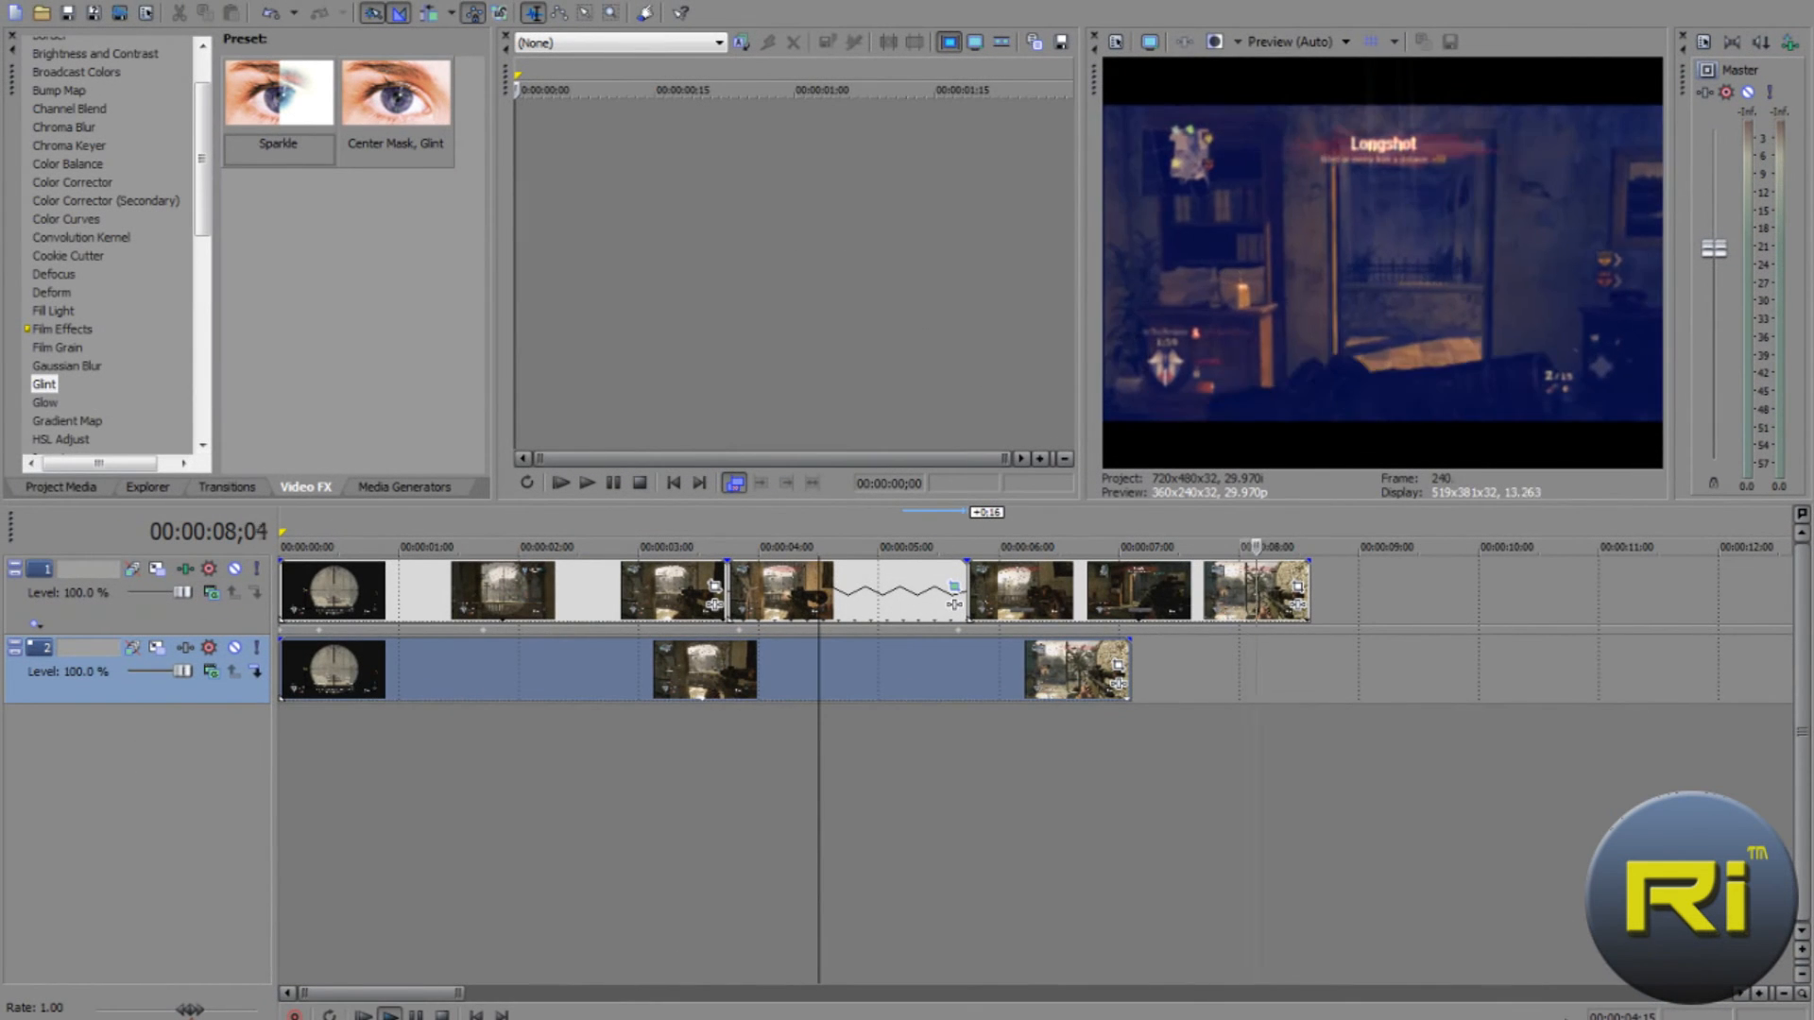
key(space)
click(700, 777)
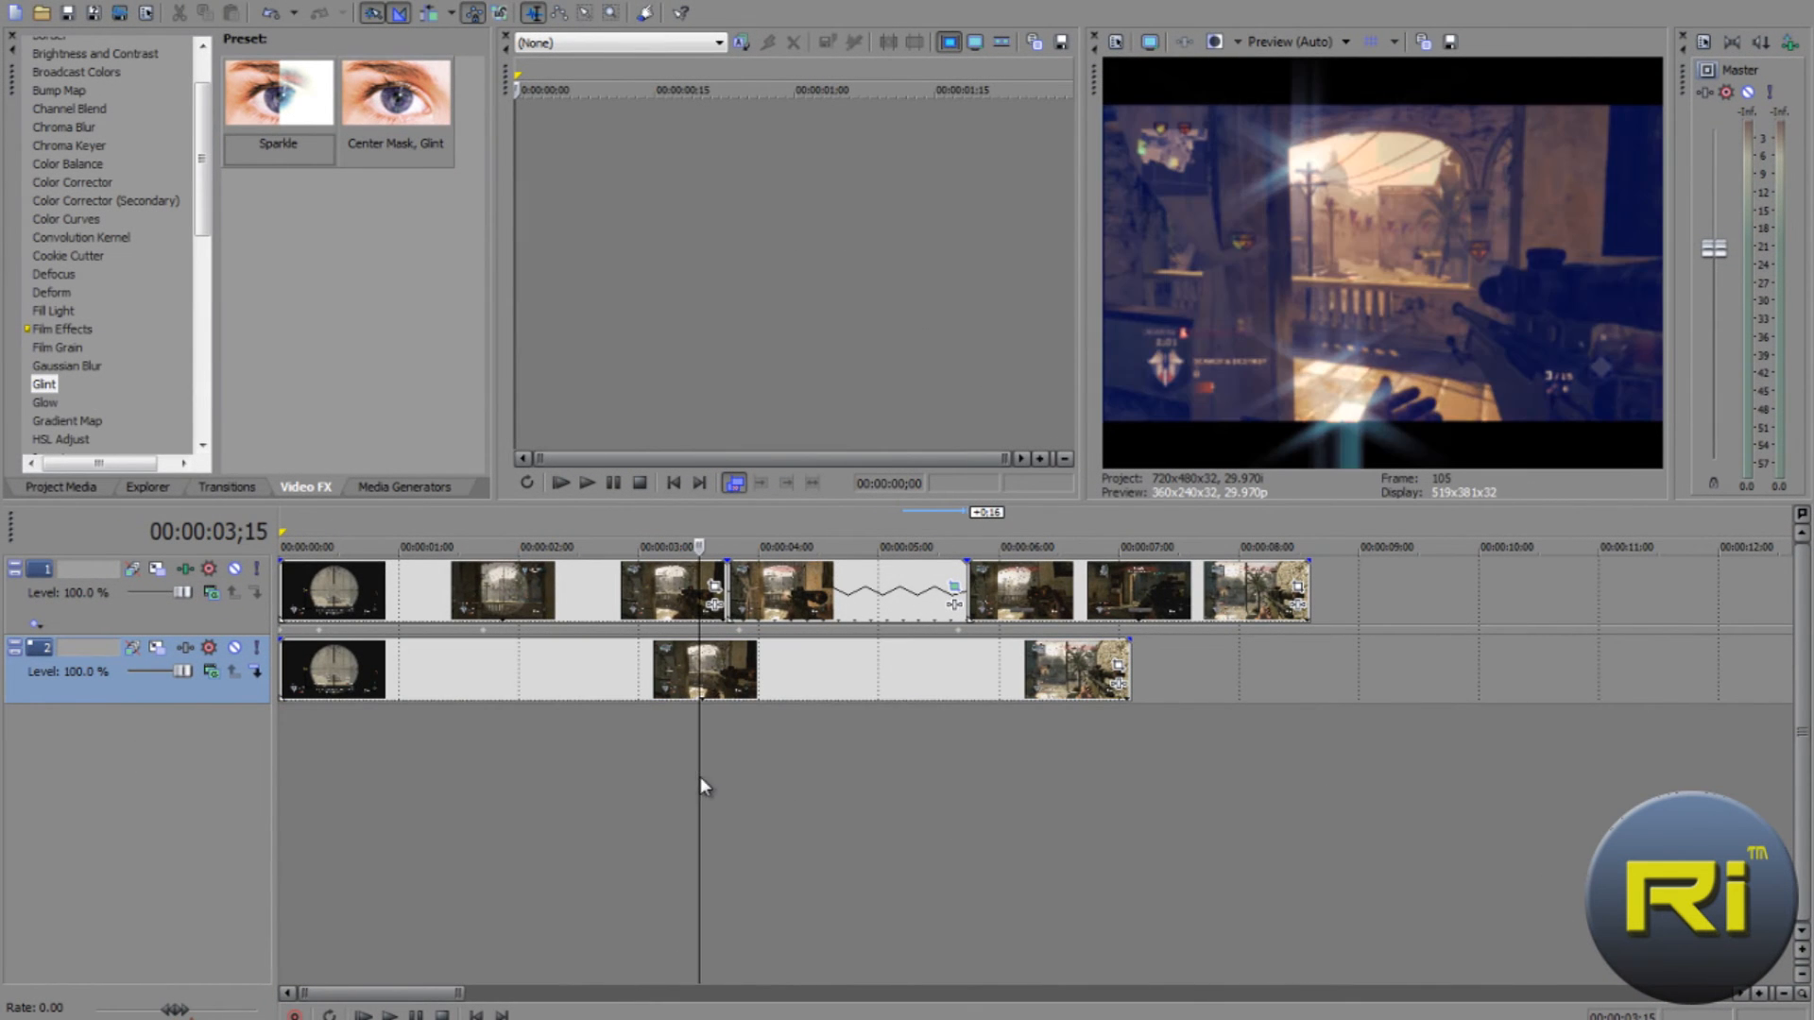
click(478, 751)
key(space)
click(786, 756)
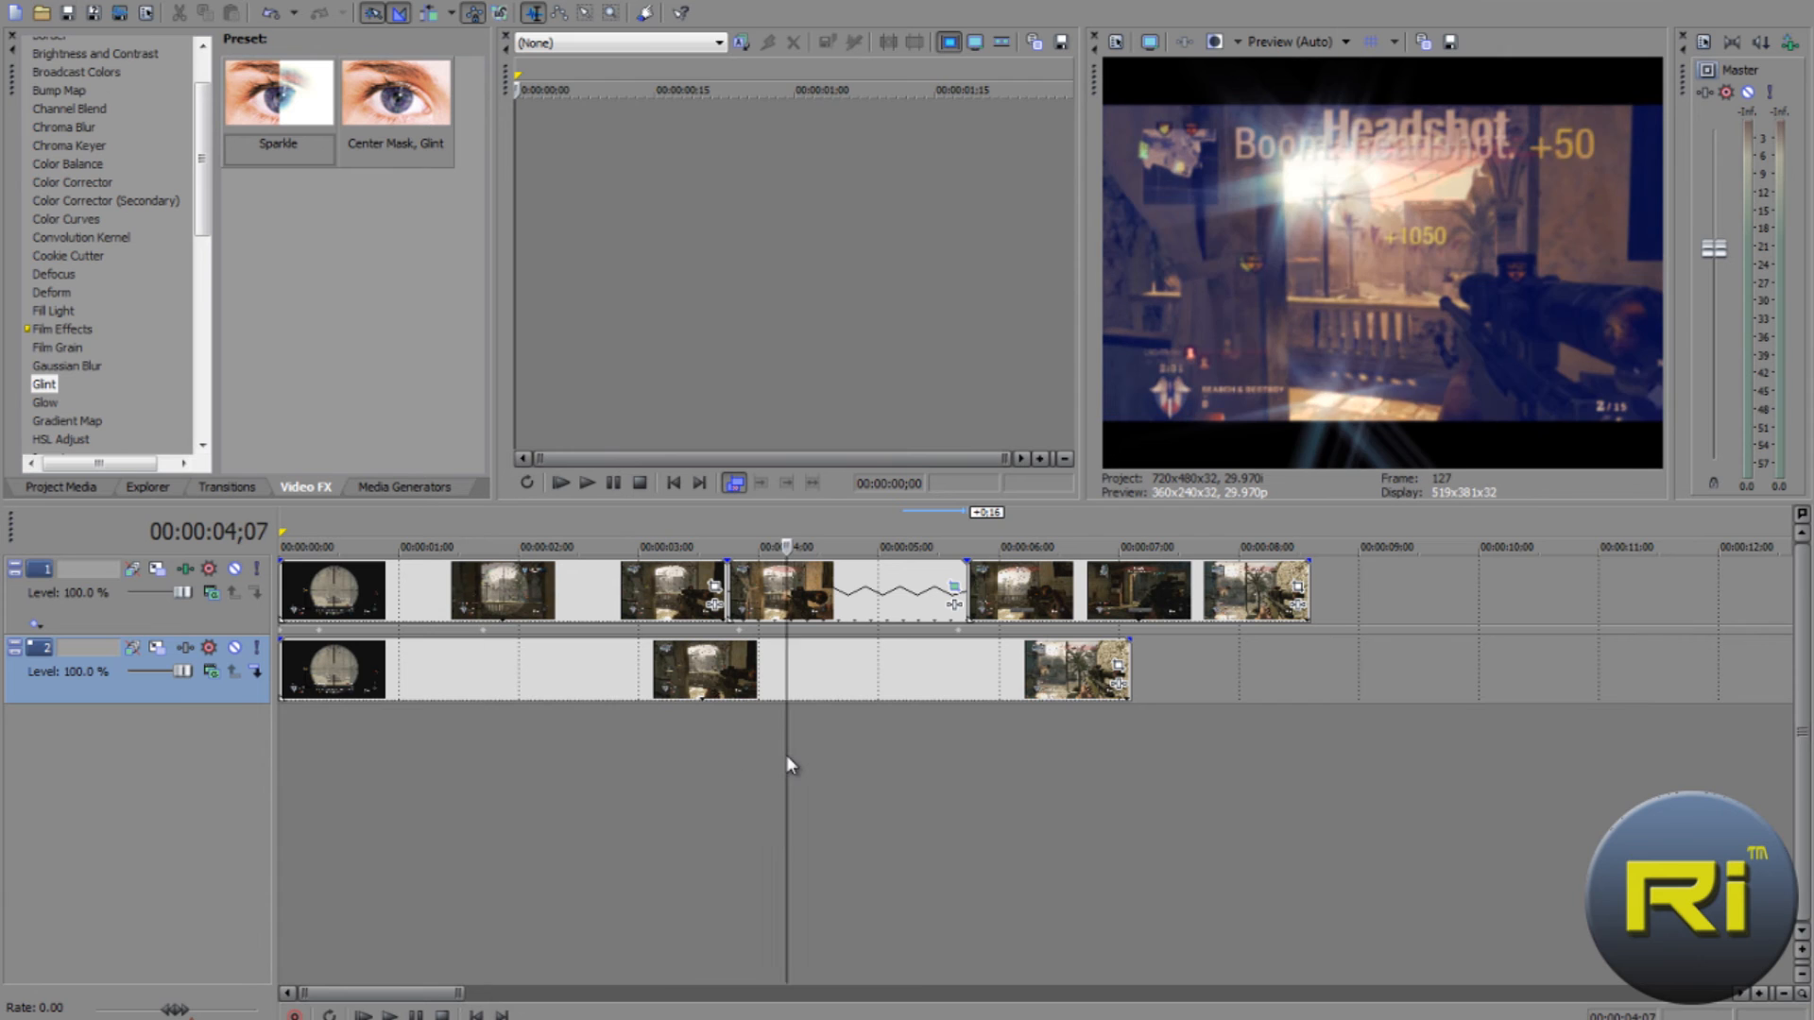
key(space)
click(615, 775)
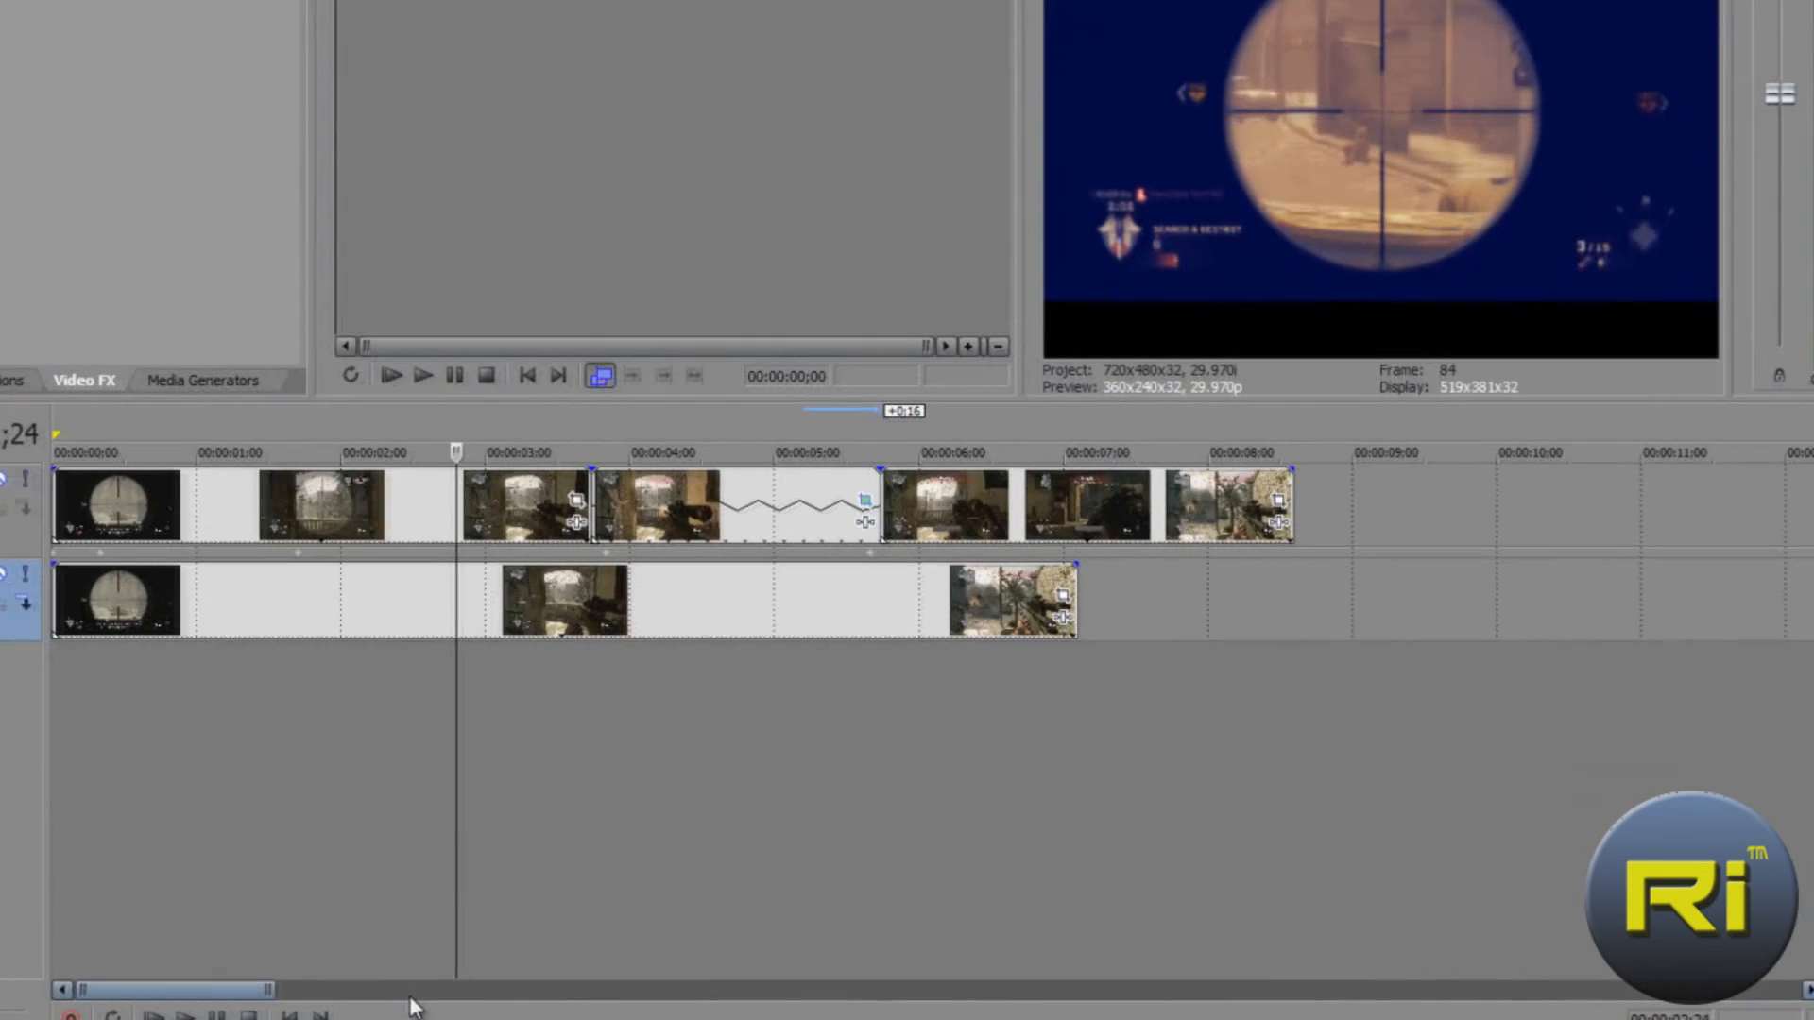
click(681, 712)
click(518, 693)
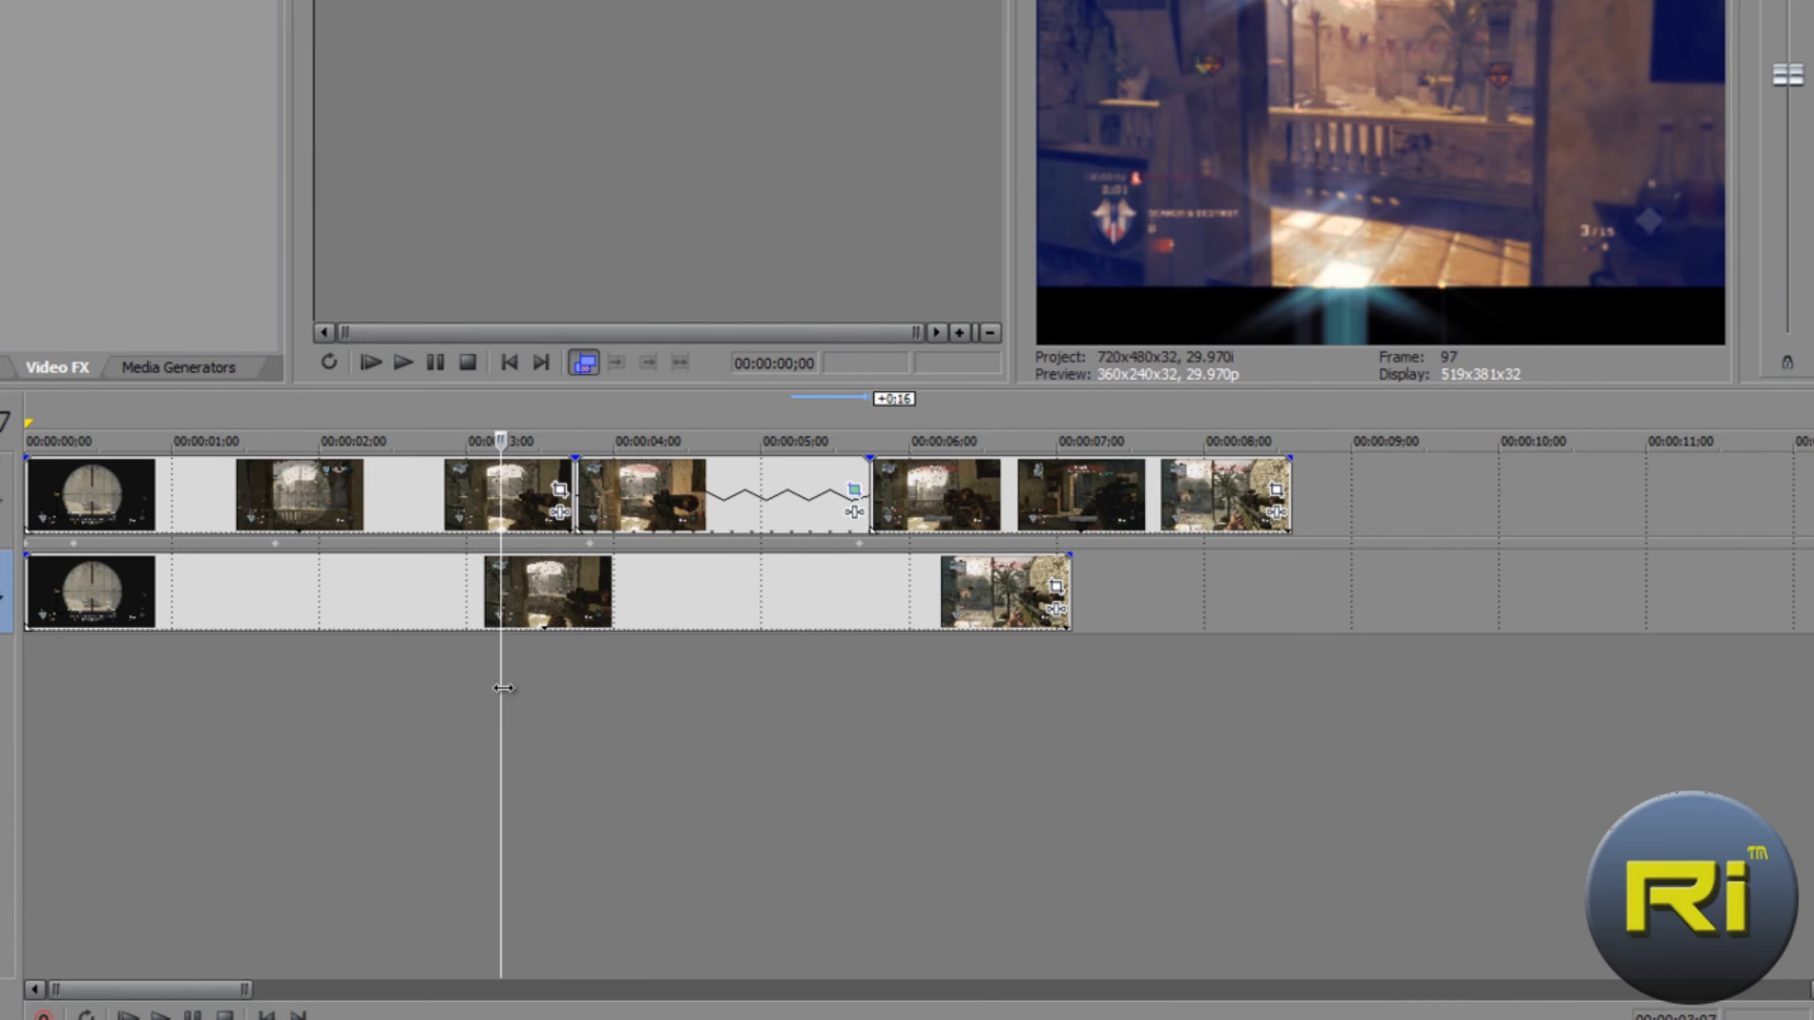
key(space)
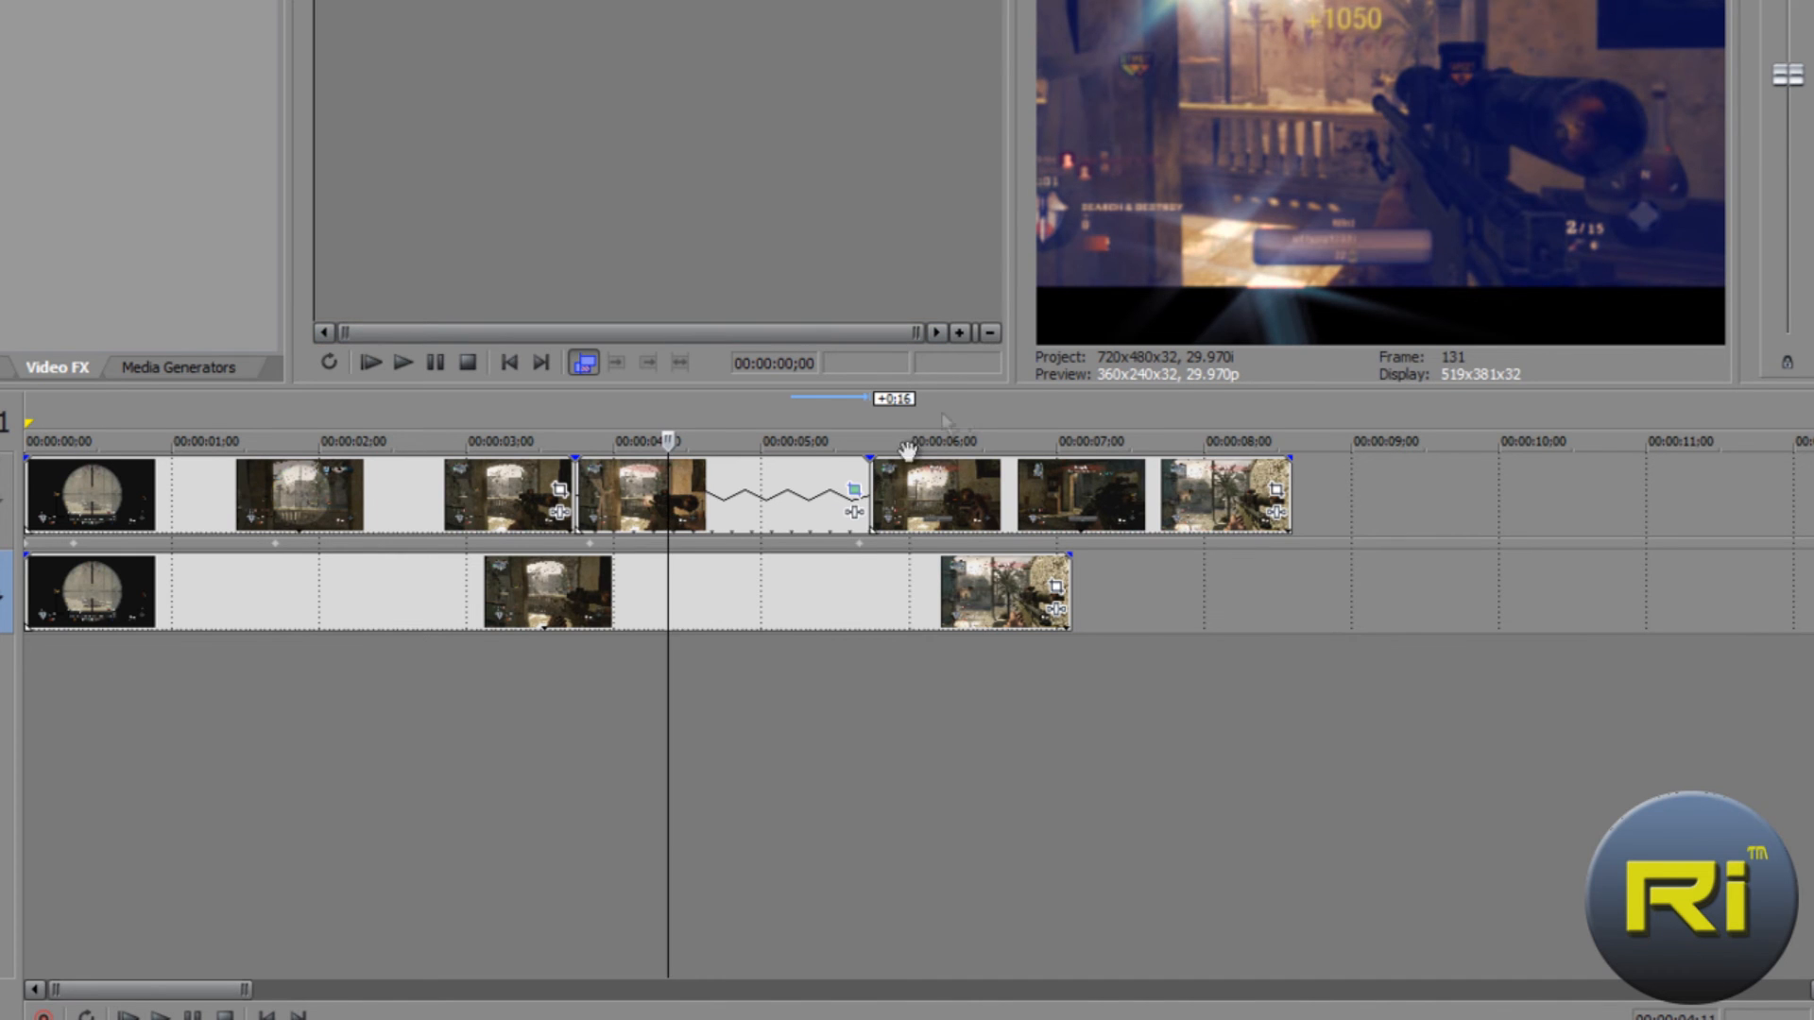
Enlarge the slowed middle piece's Pan/Crop frame at 00:00:00;29 and close the editor.
click(854, 490)
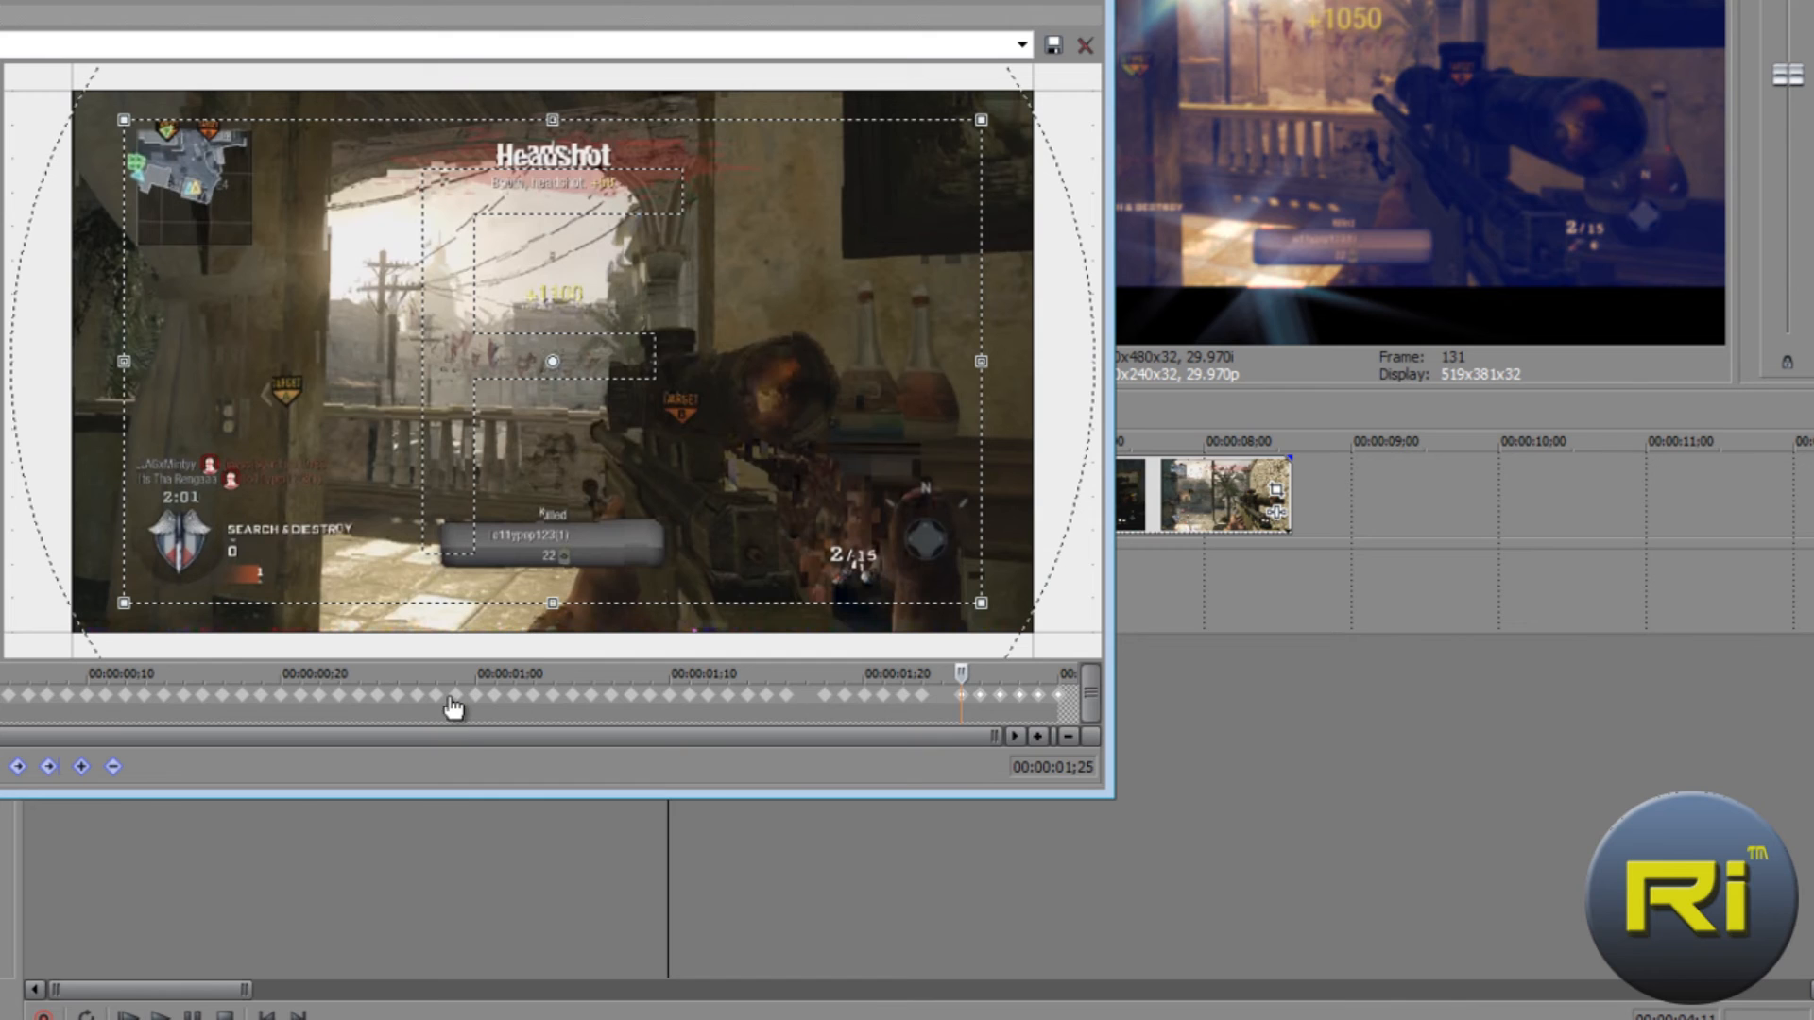
click(458, 700)
drag(123, 118, 85, 83)
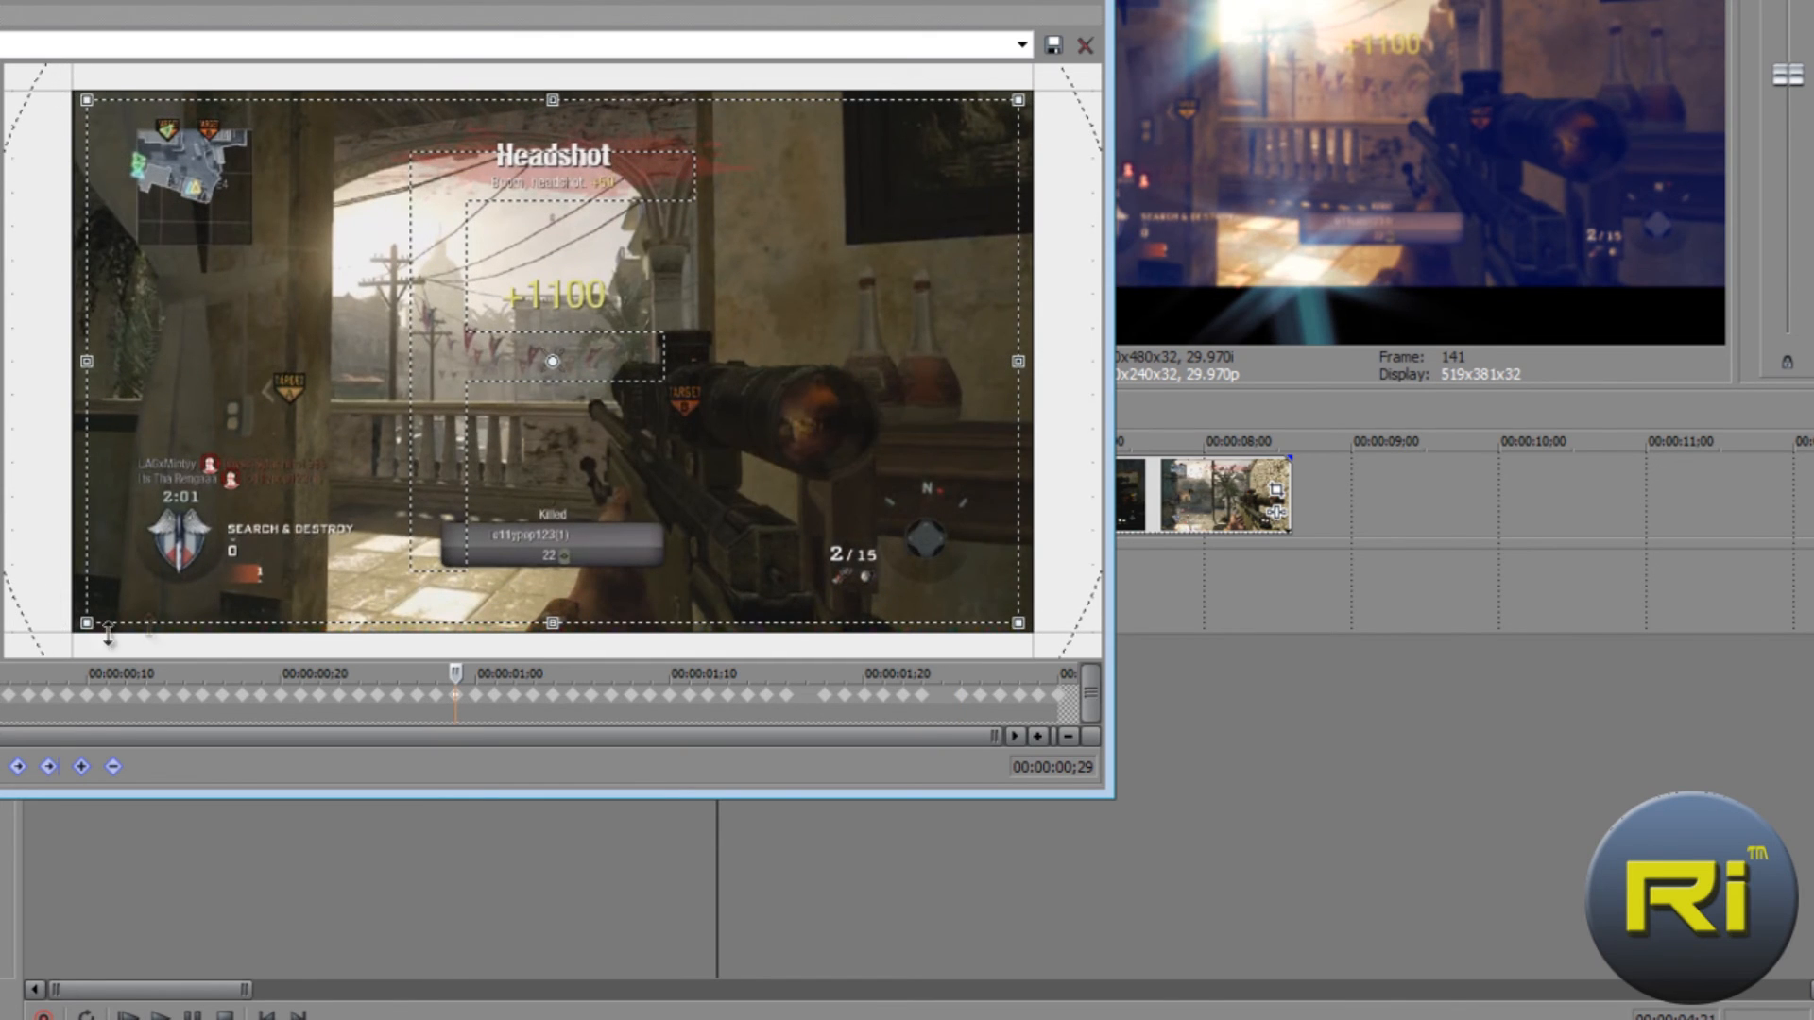
click(1083, 46)
Play the project from 00:00:03;15 and from the middle of the slowed piece to review the shake after the crop change.
click(542, 660)
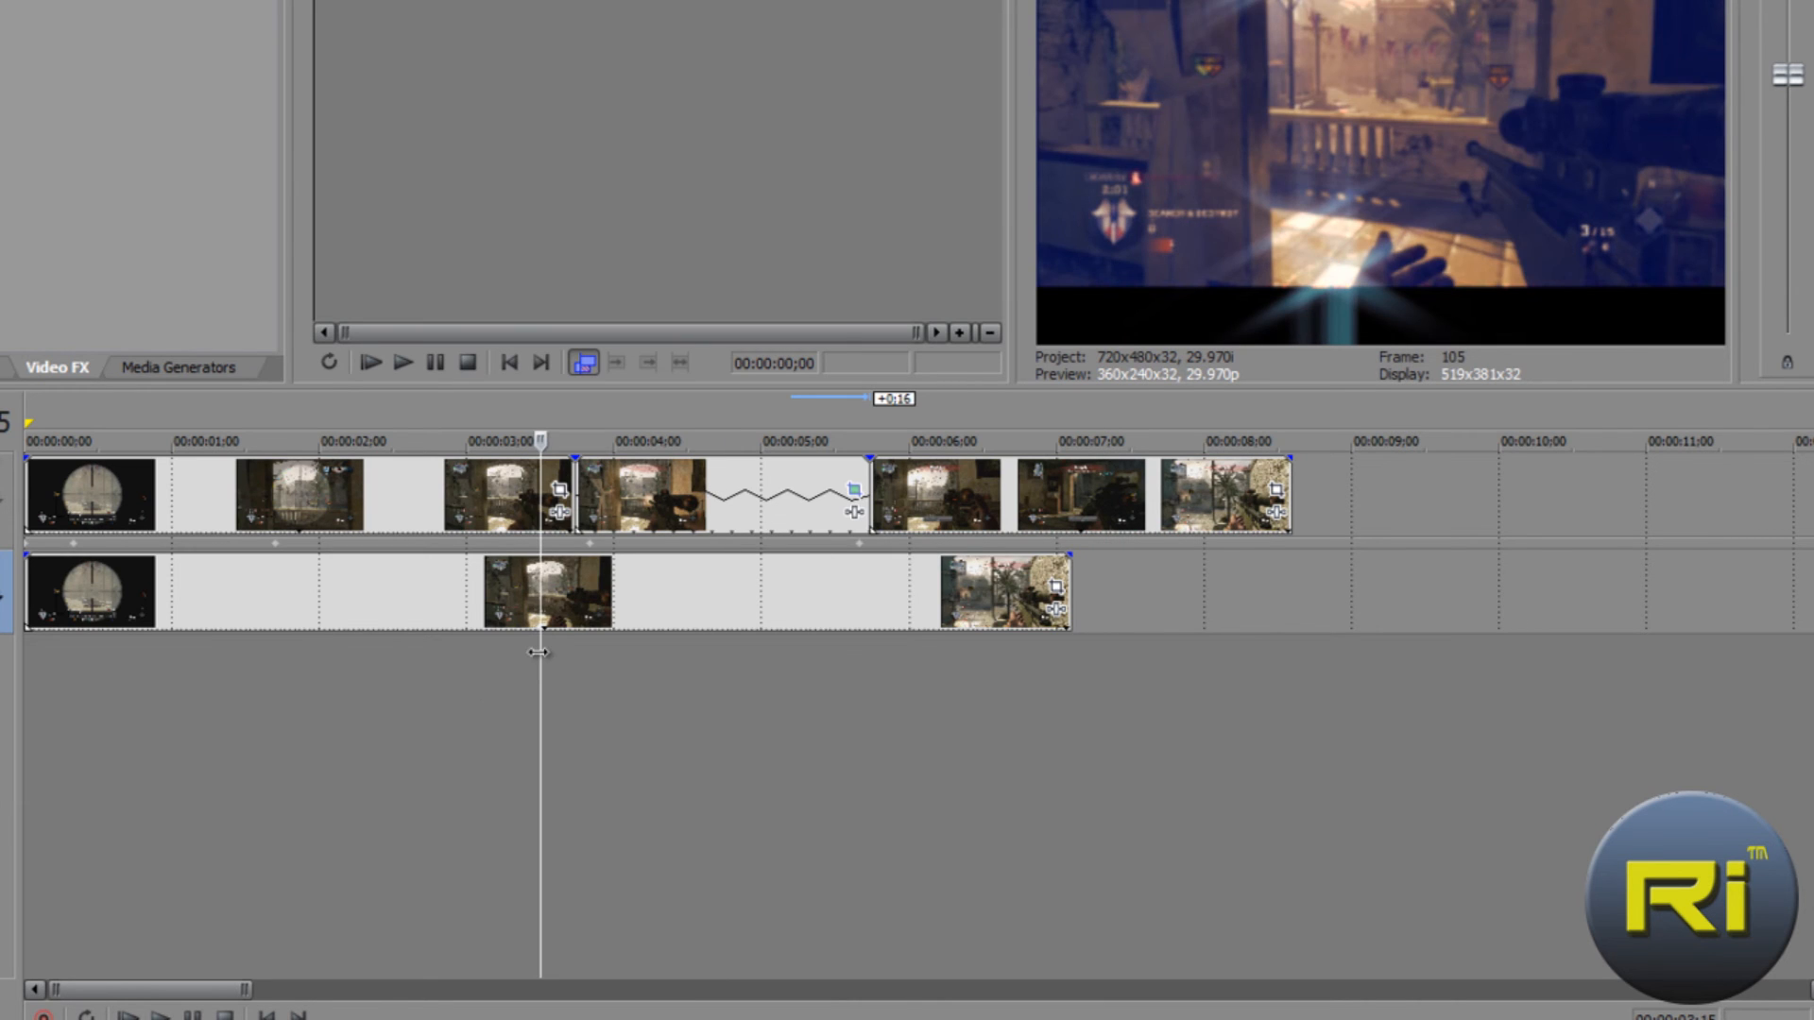
key(space)
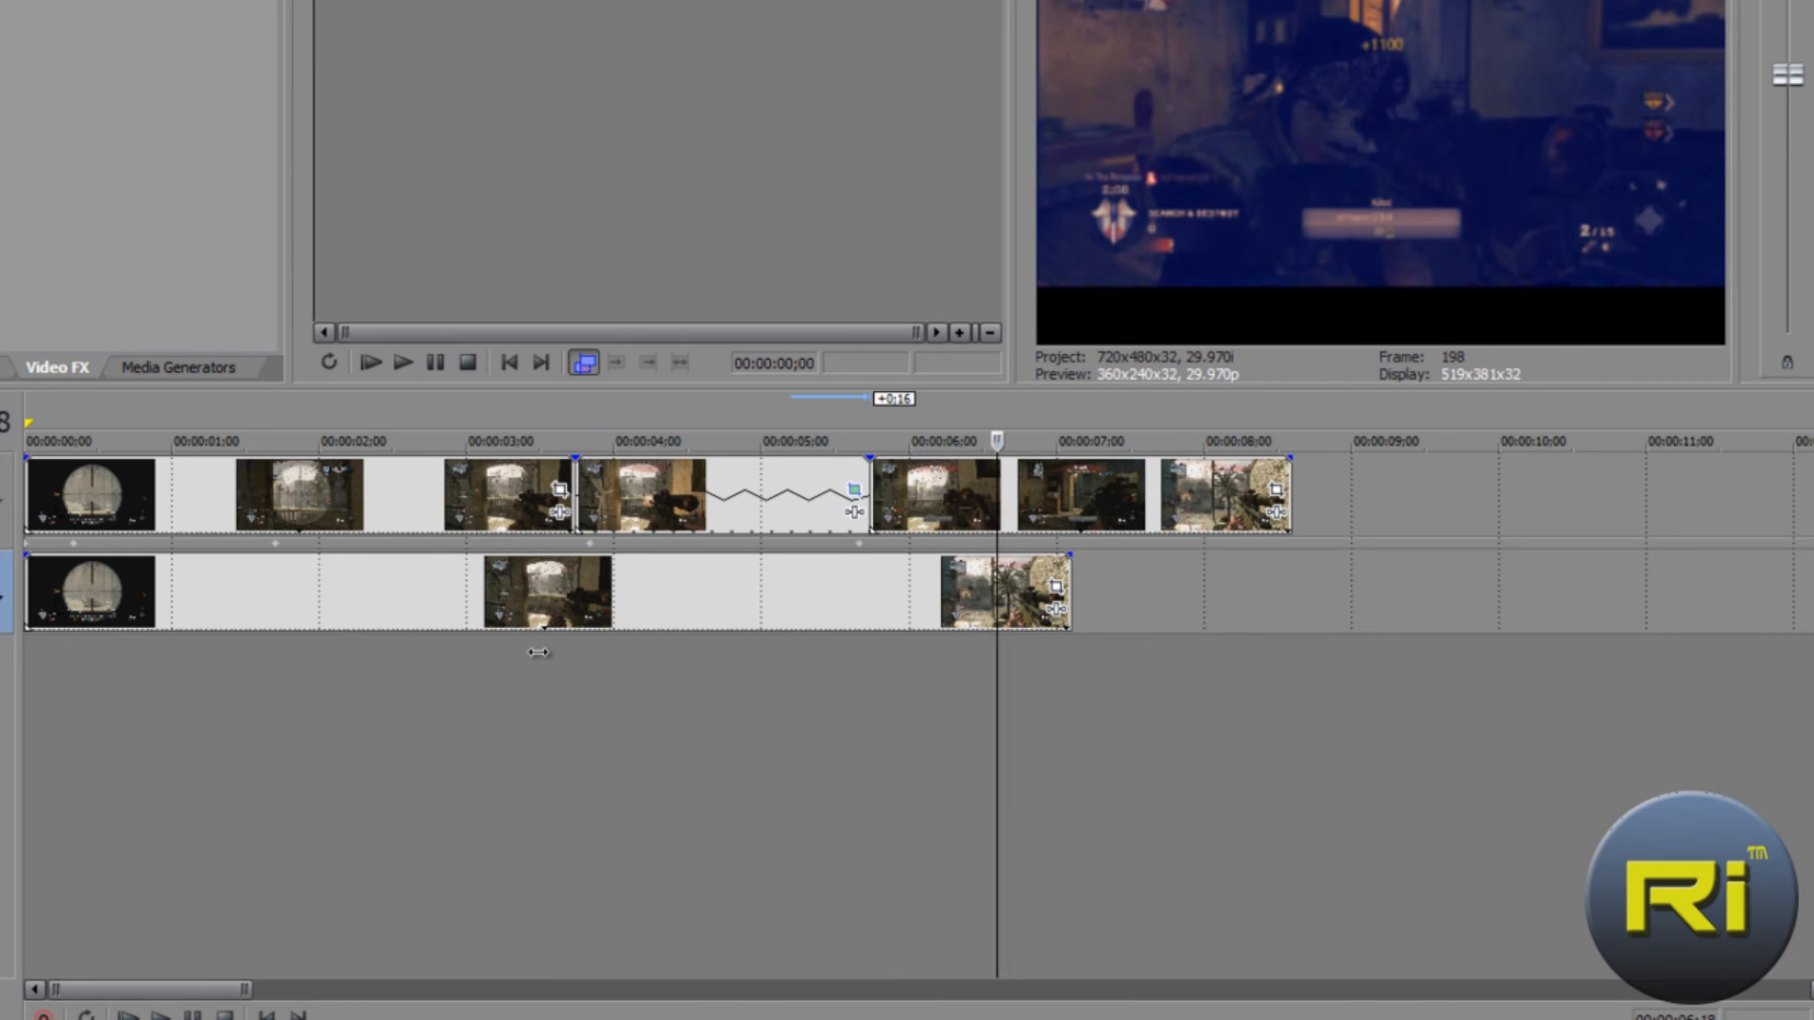
click(725, 686)
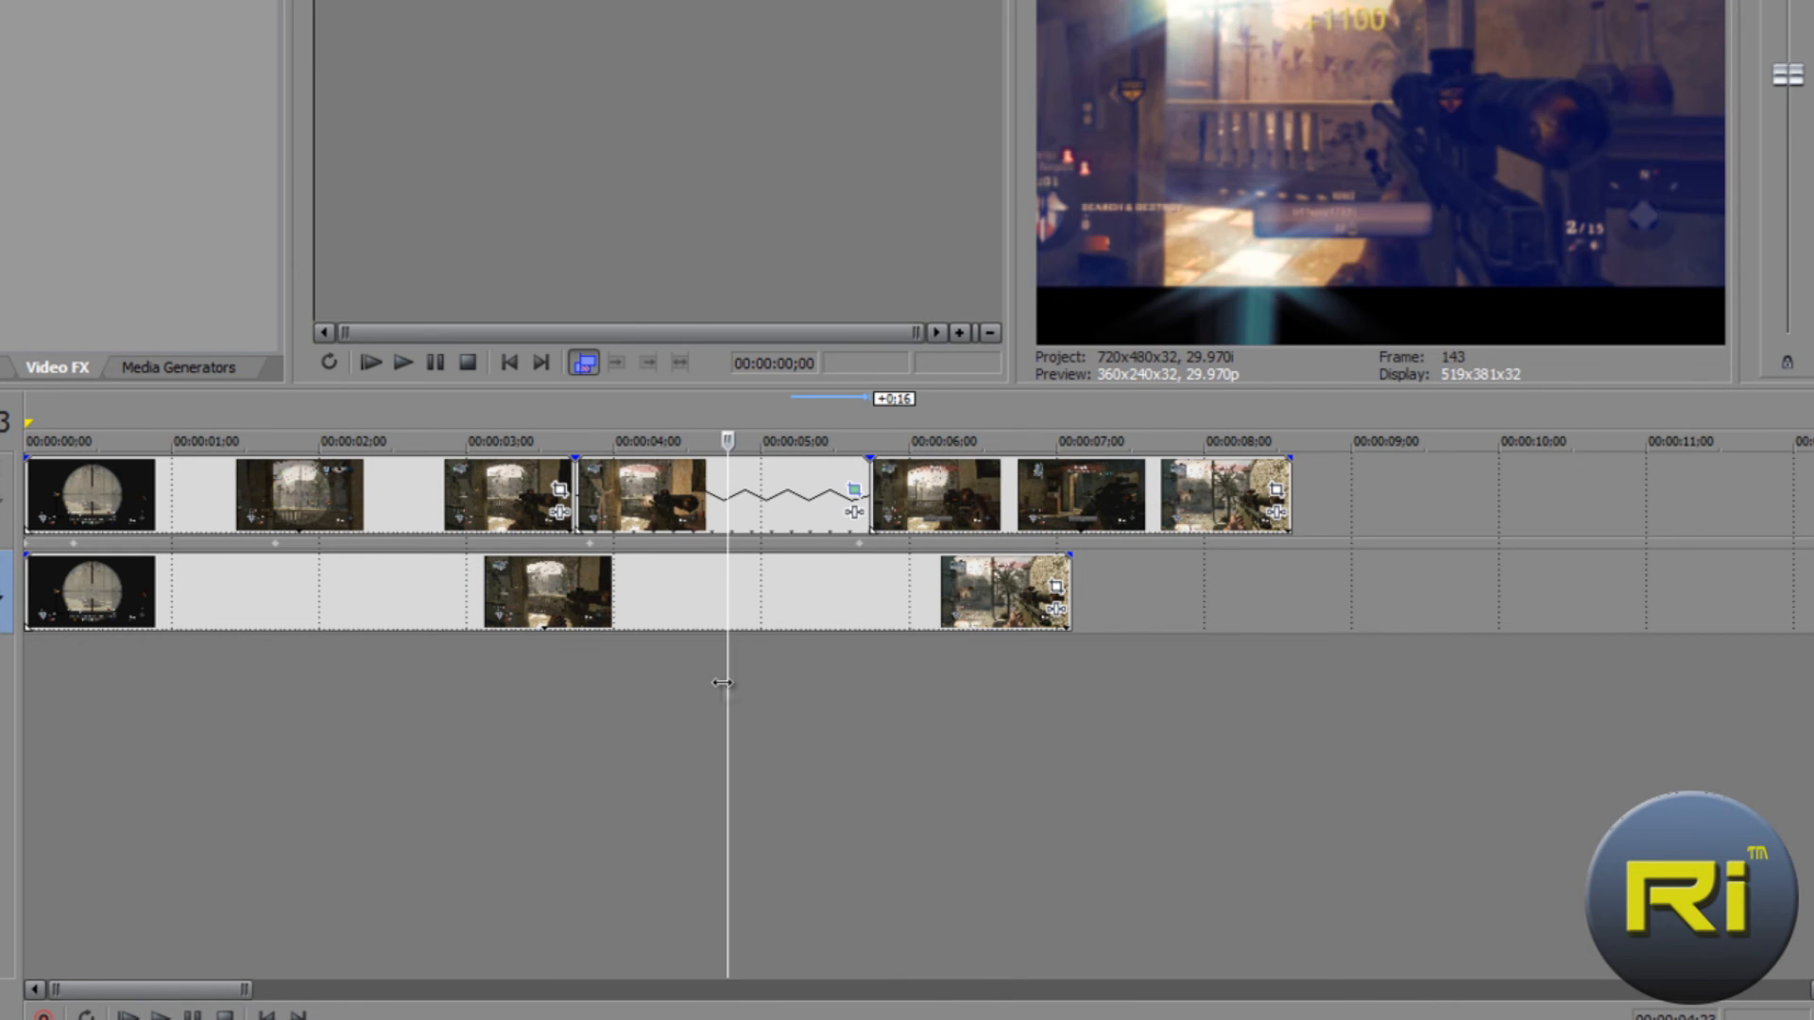
key(space)
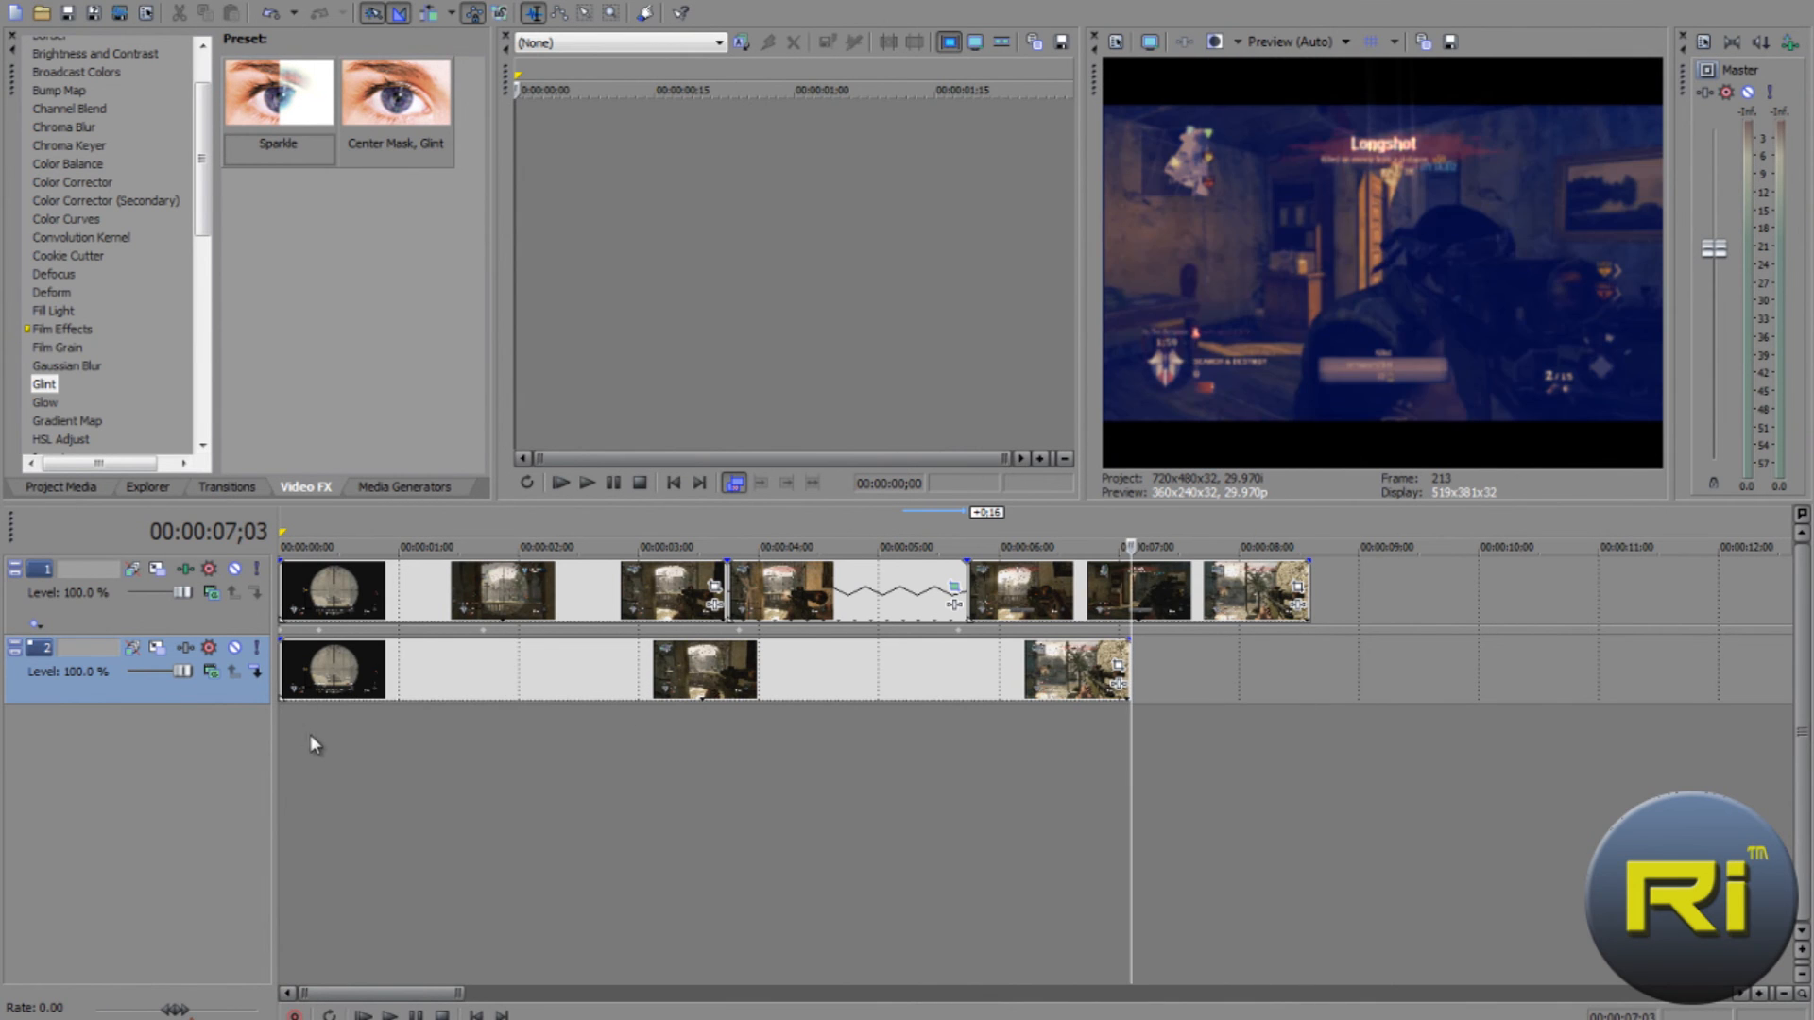
click(310, 735)
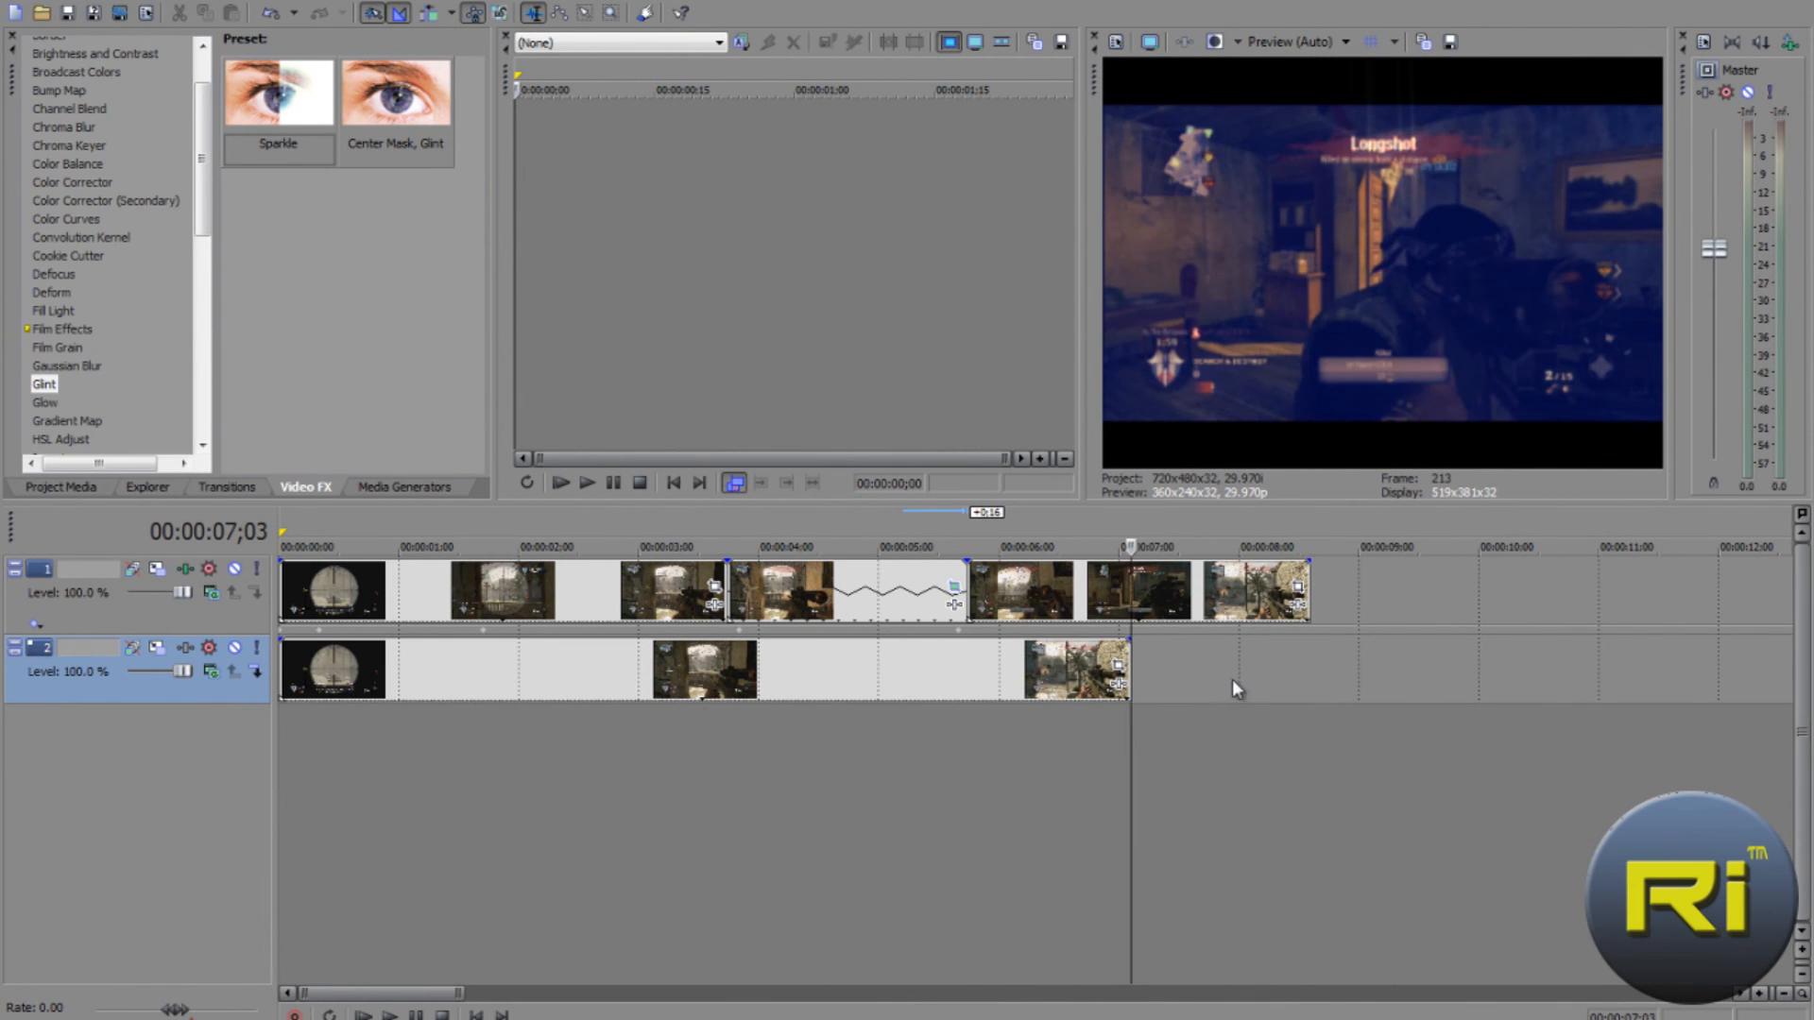
click(1230, 681)
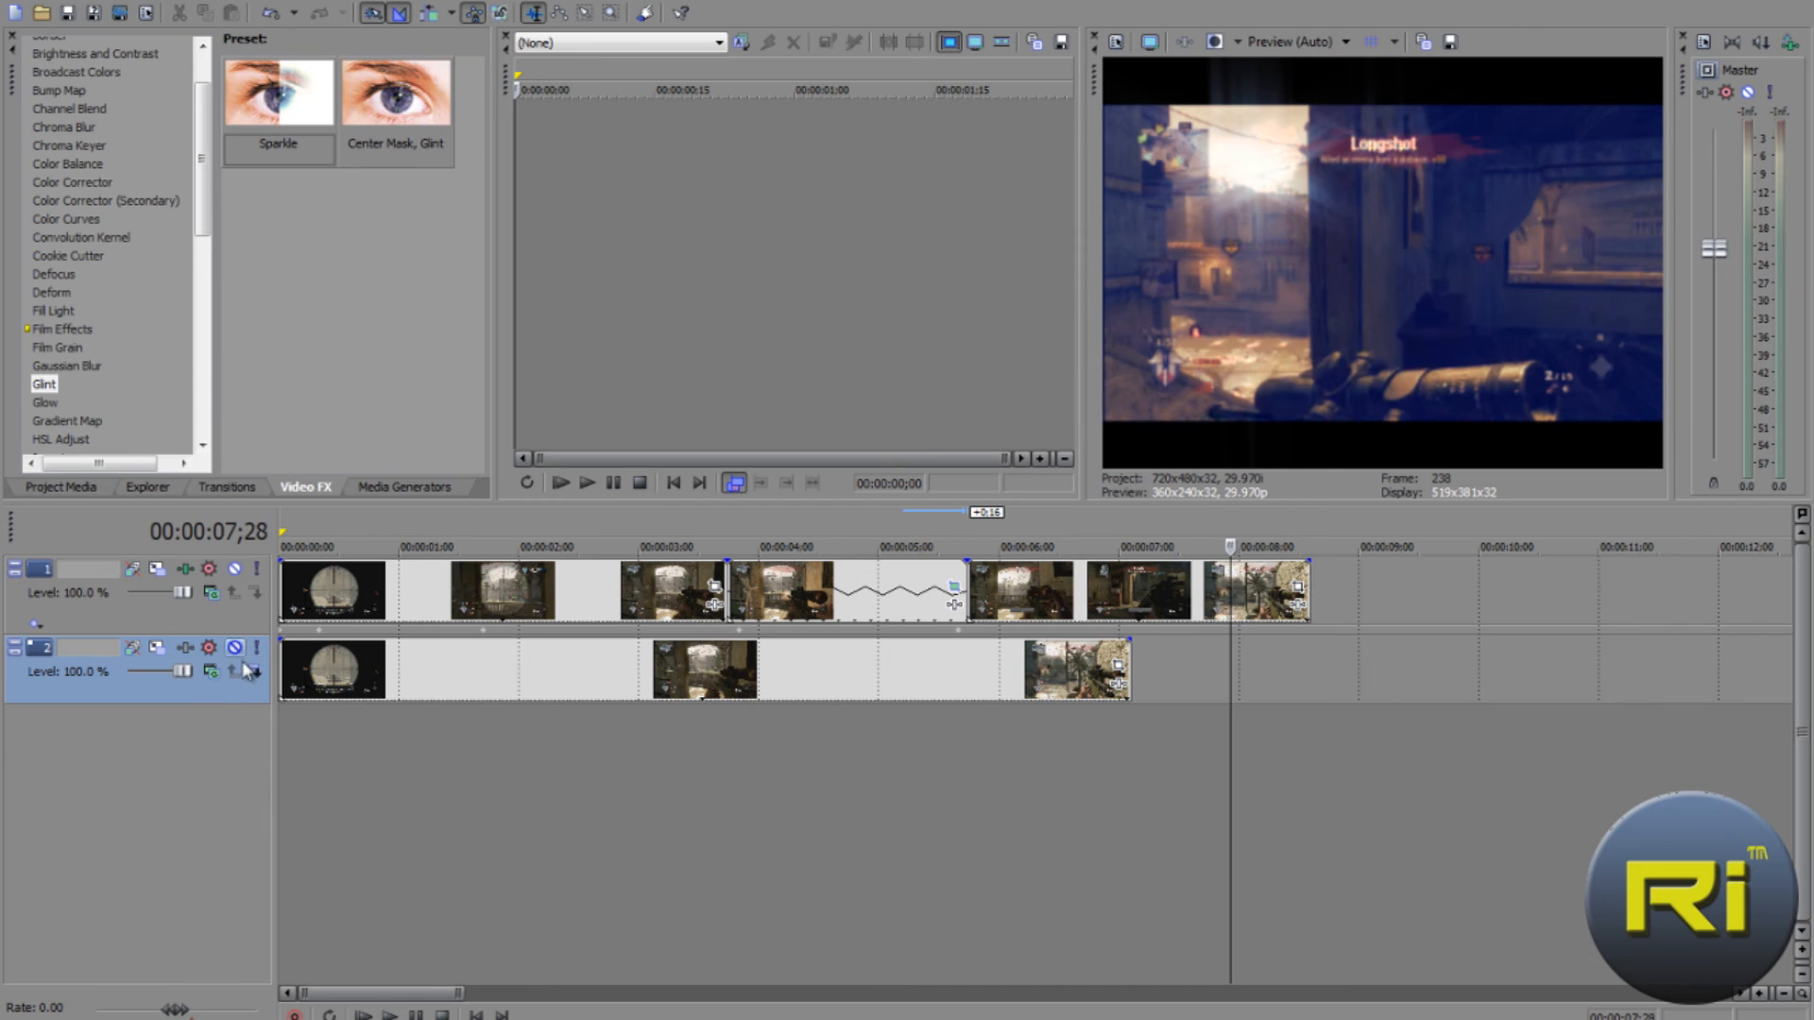
Play the unedited clip with its track on top, restore the track order, and play the edited version for comparison.
drag(248, 671, 142, 586)
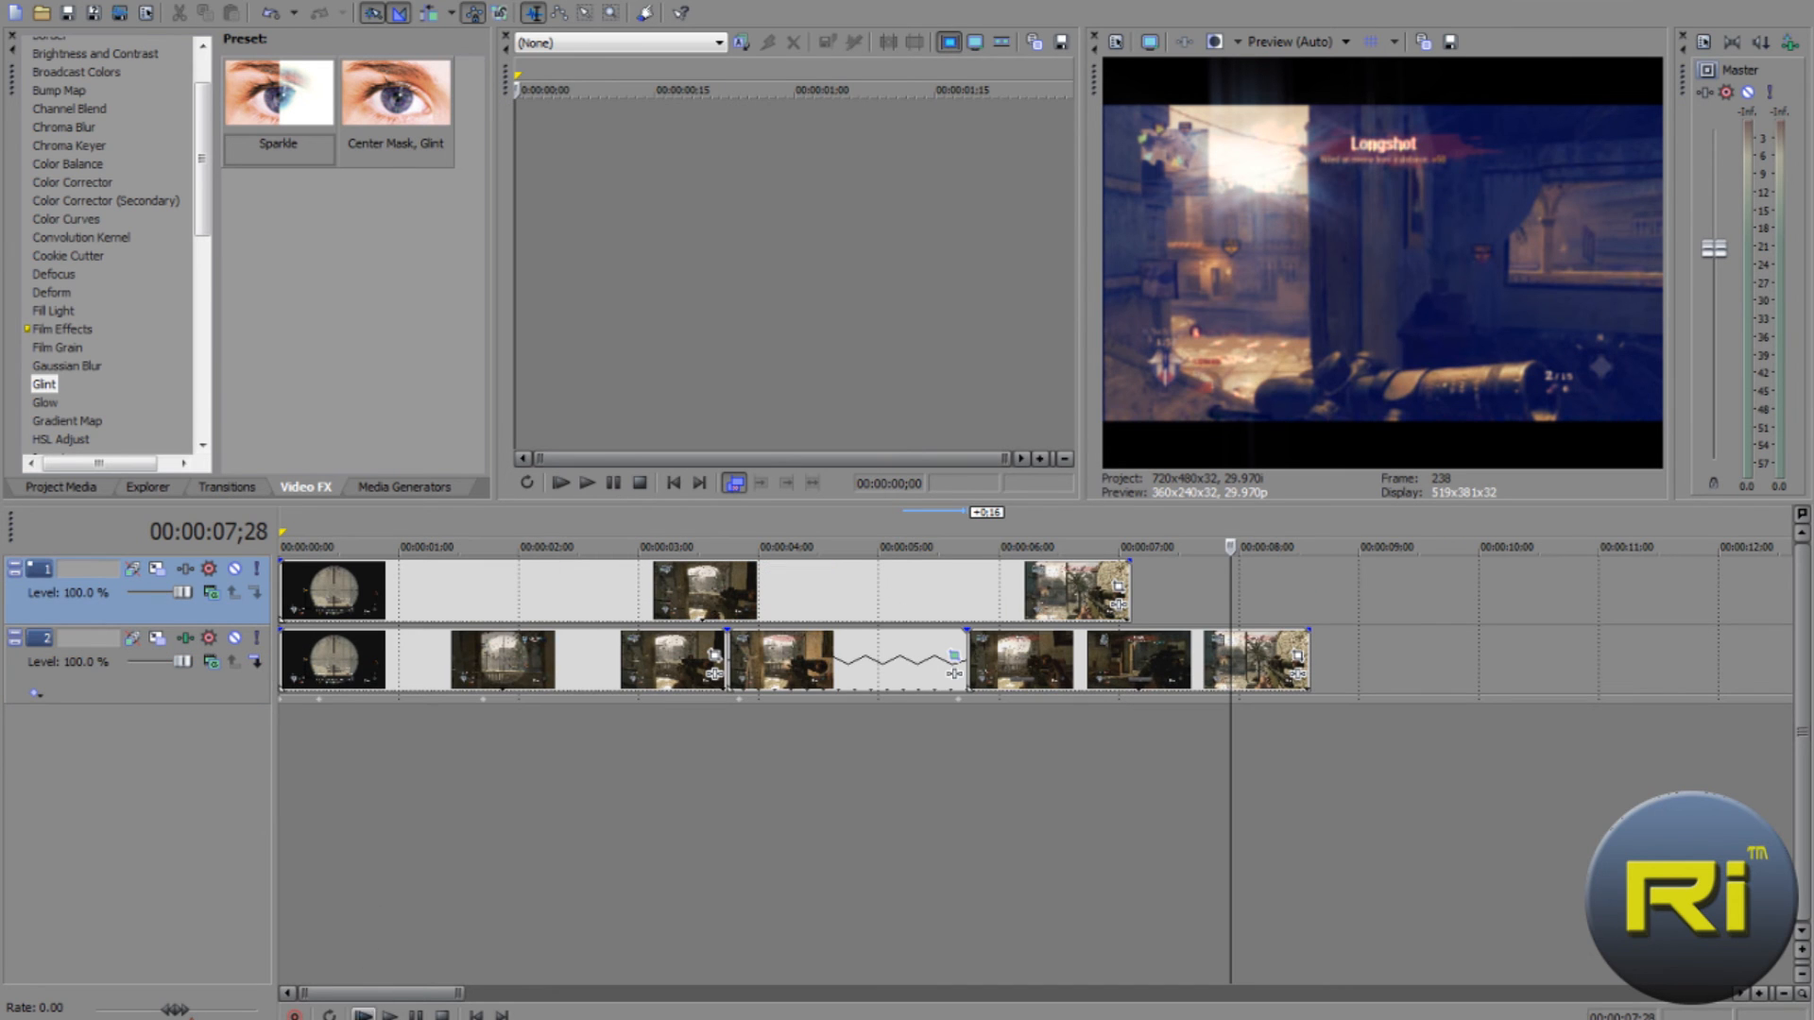
key(shift+space)
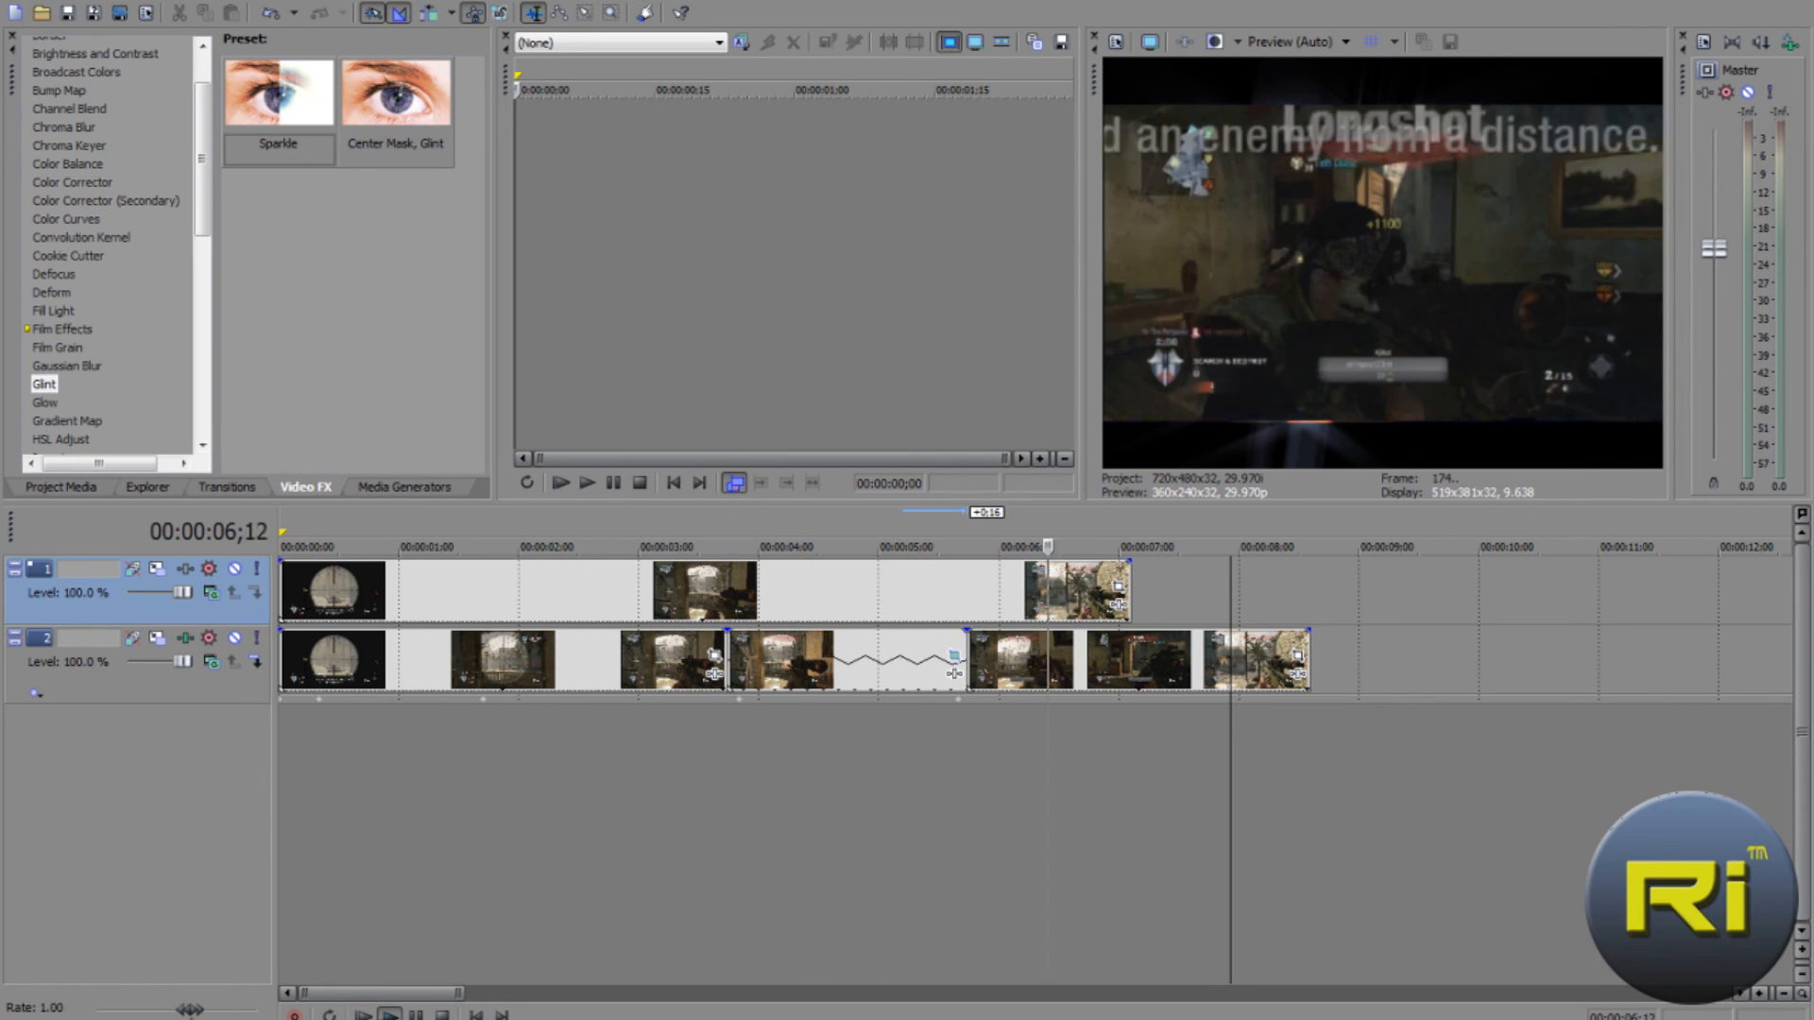
key(Return)
drag(240, 615, 238, 746)
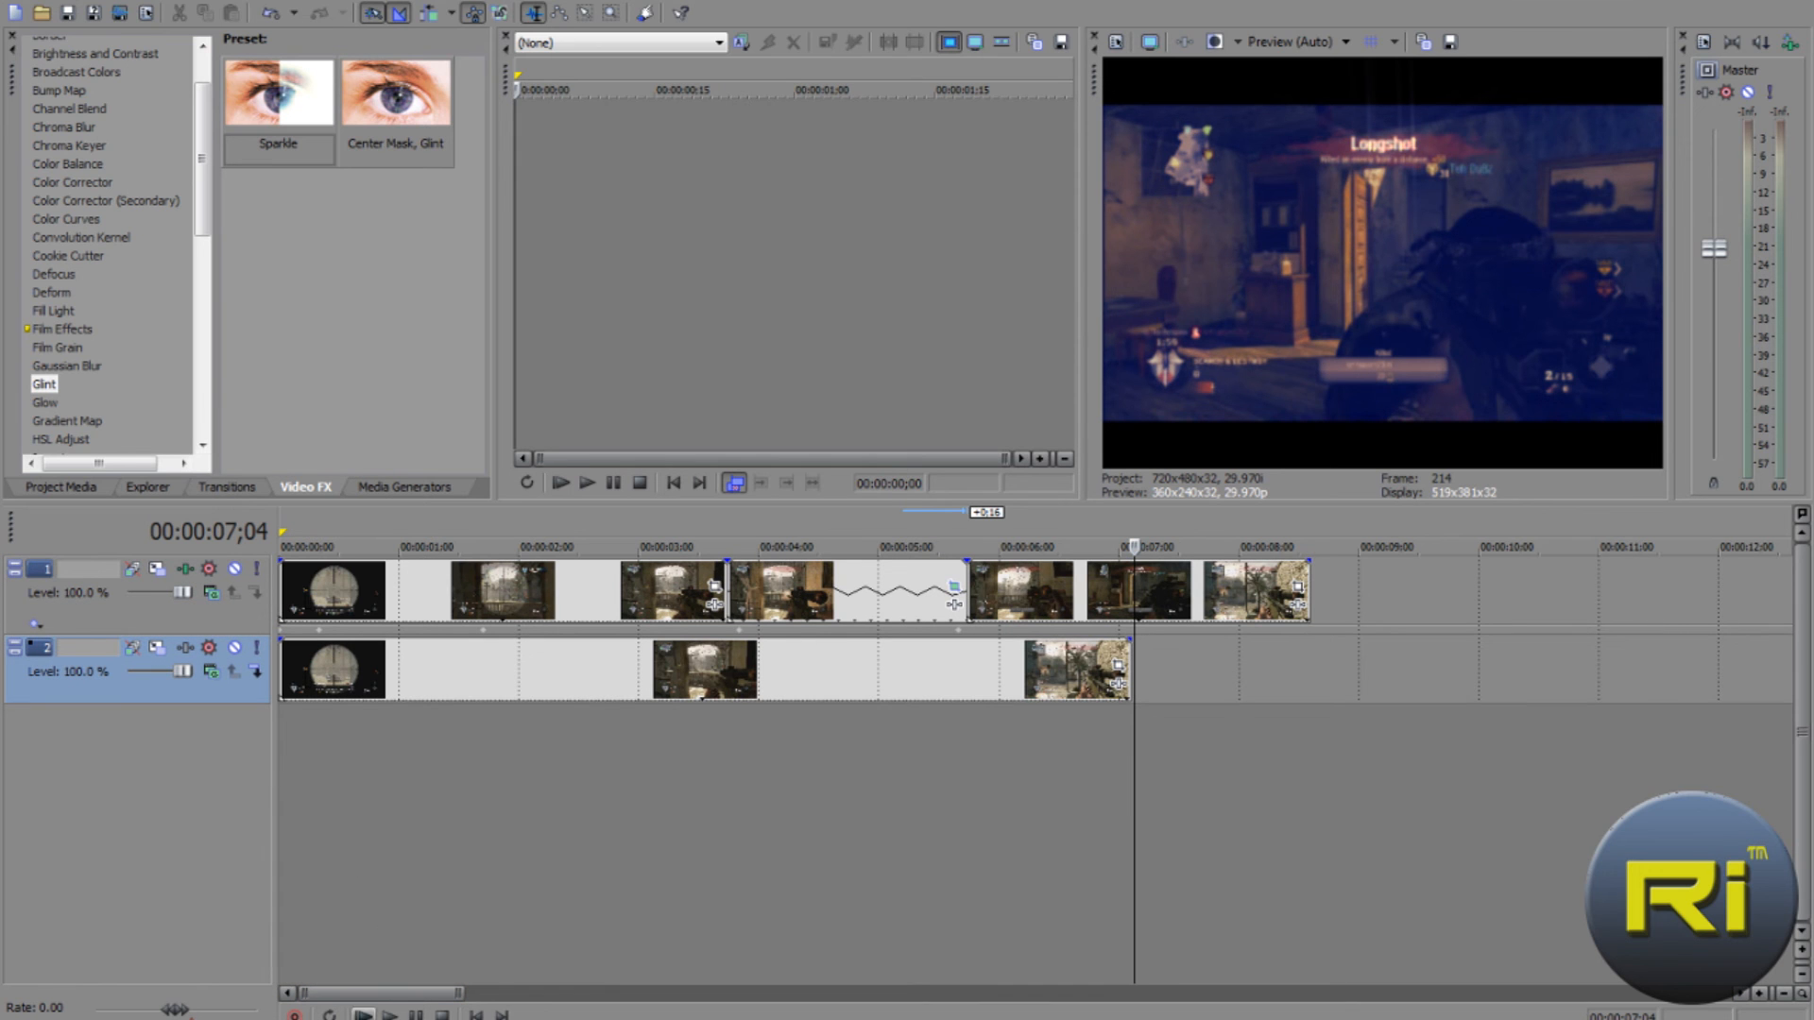
key(ctrl+Home)
key(space)
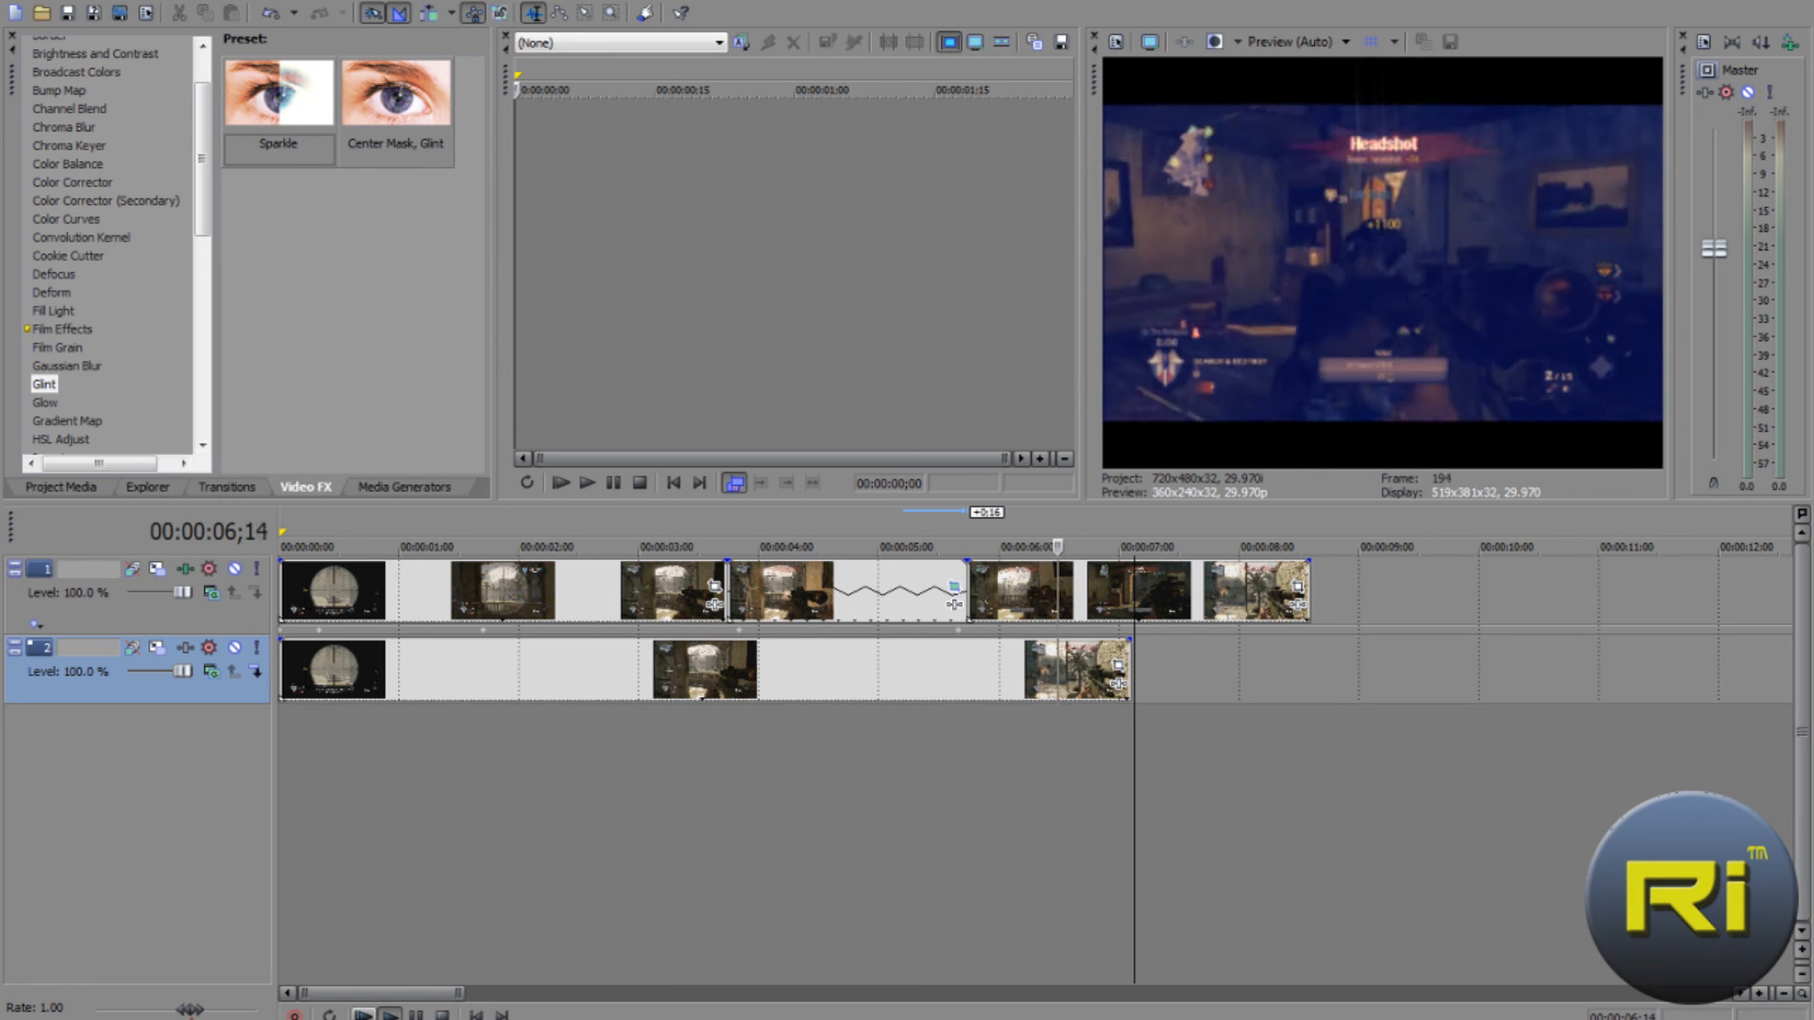
Add the music file at the project start on its own audio track between the edited and unedited video tracks.
click(581, 829)
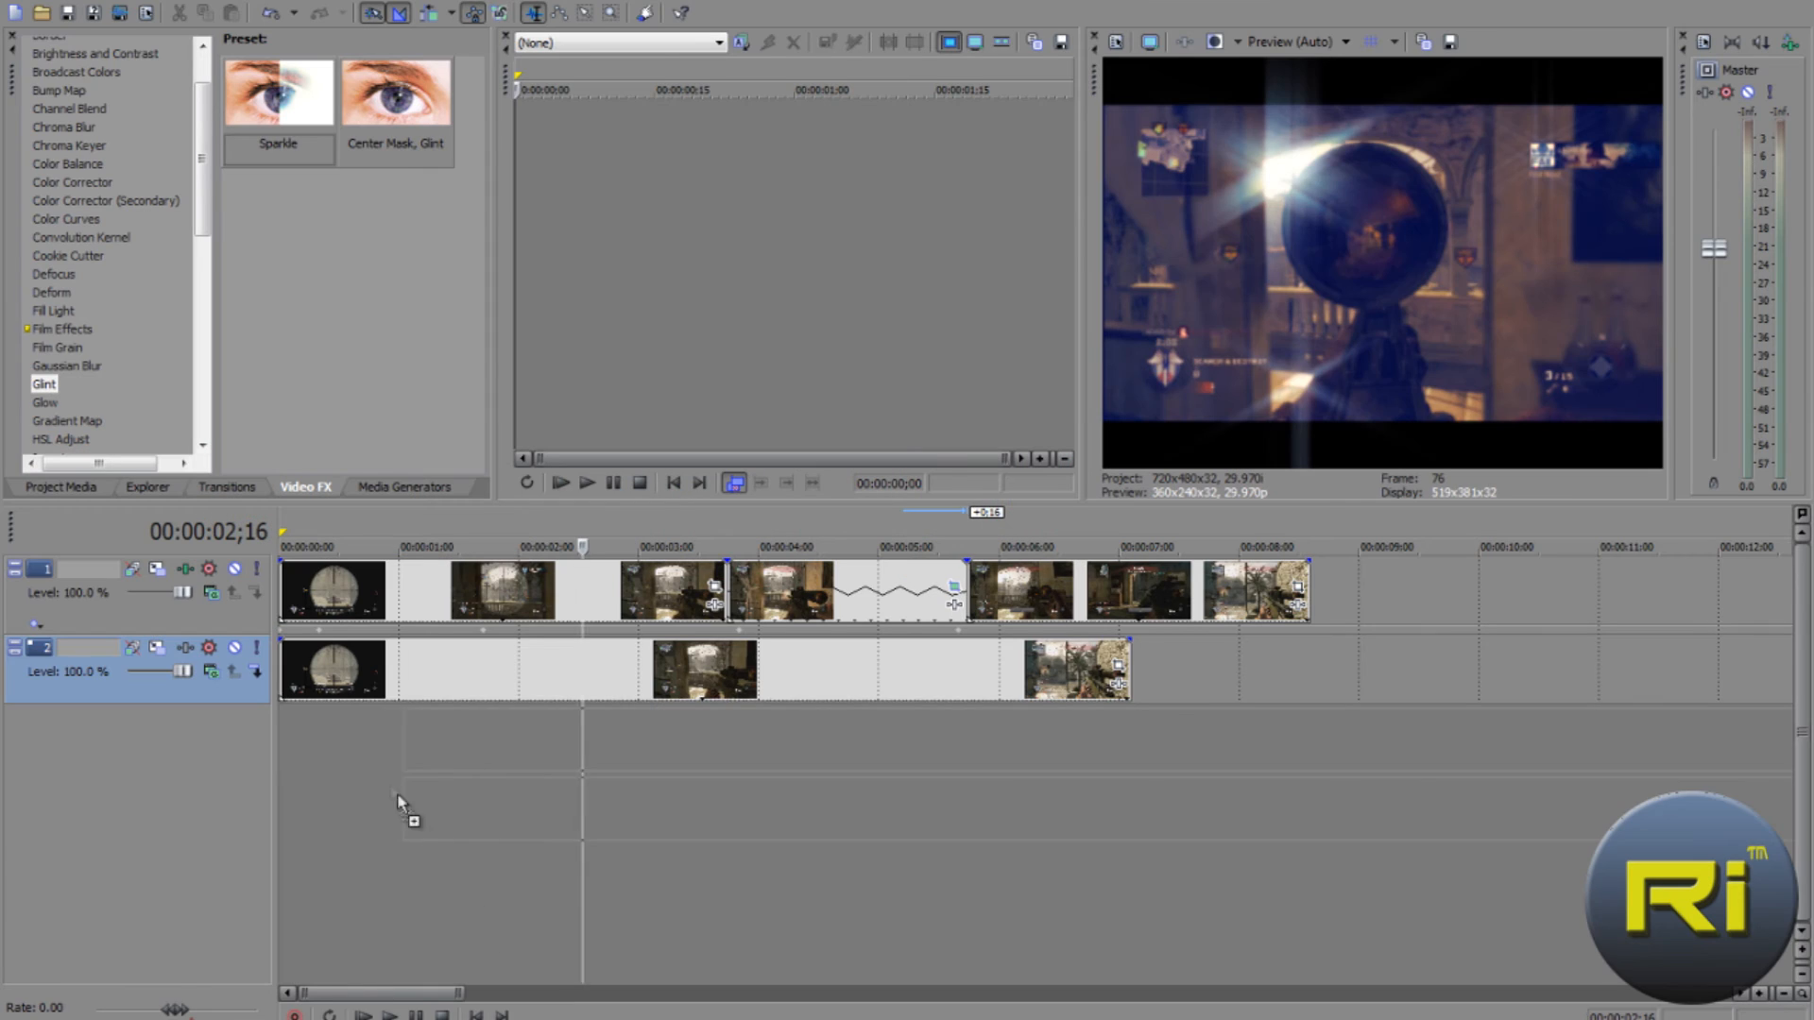
key(ctrl+z)
key(ctrl+z)
click(232, 688)
key(Delete)
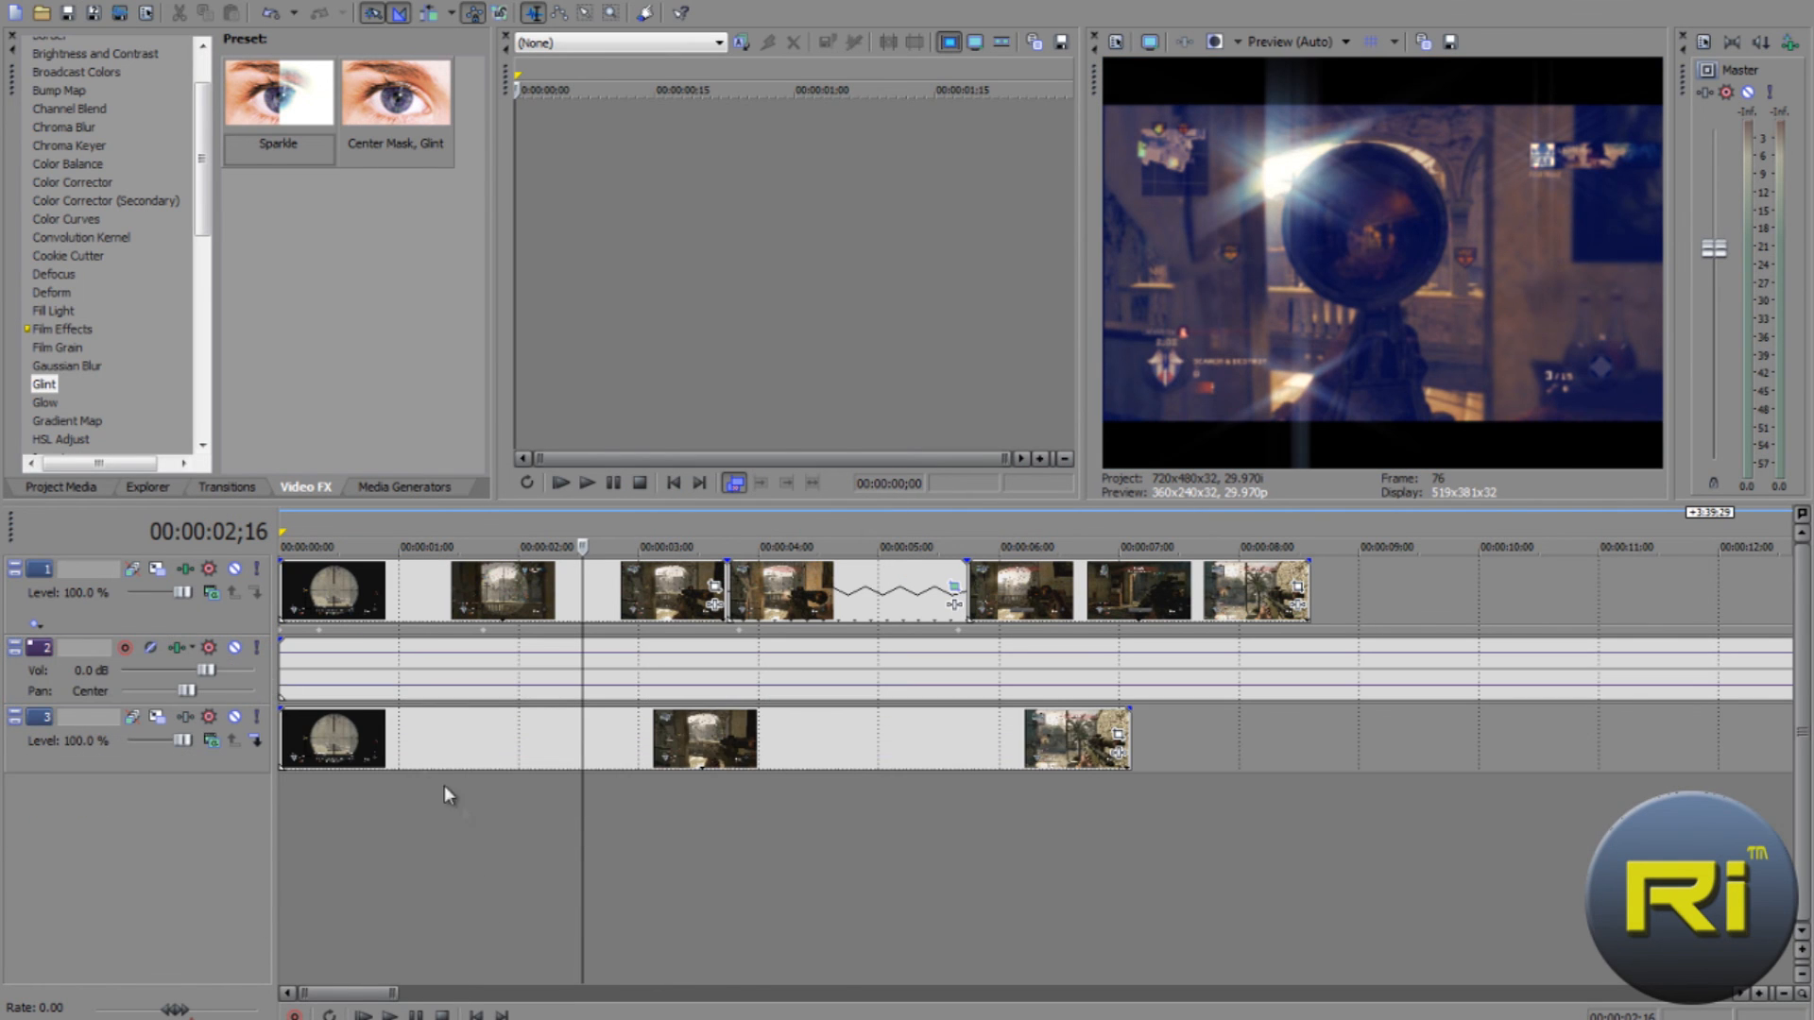
Split the music at 00:00:16;19, delete the quiet lead-in, and move the remaining music to the project start.
scroll(1042, 678, down, 6)
click(521, 711)
click(530, 710)
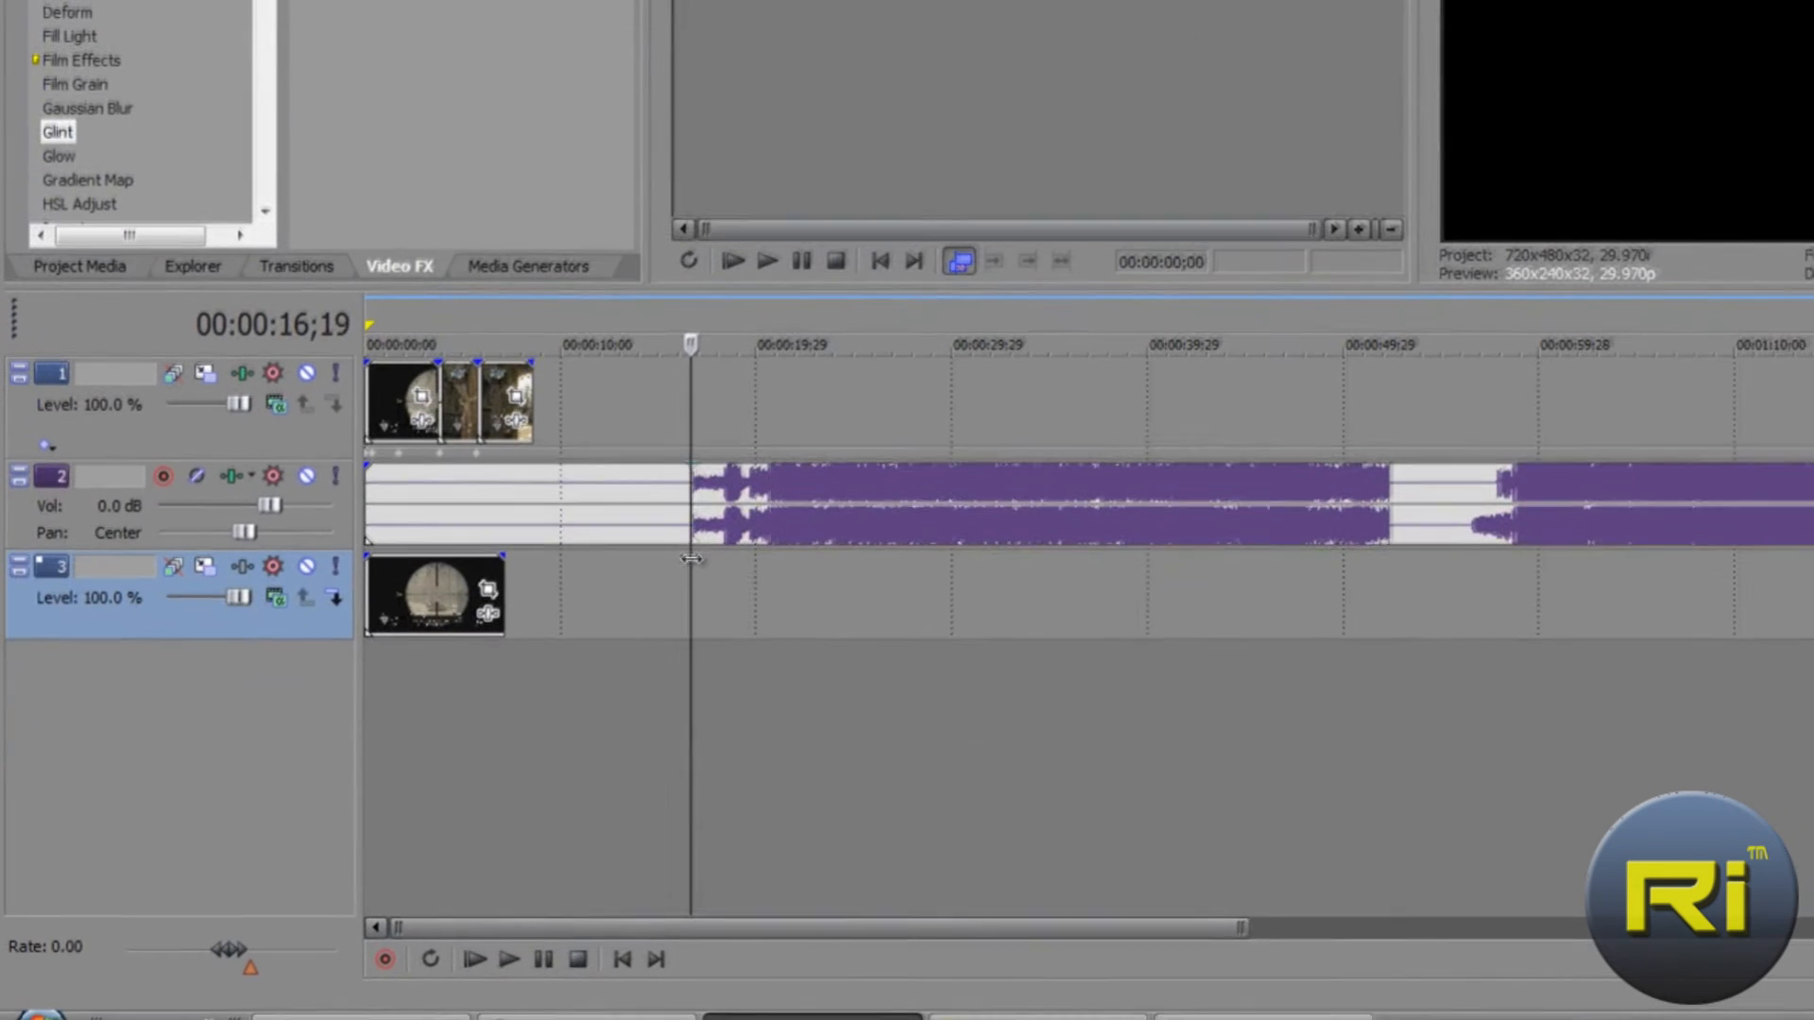
click(654, 502)
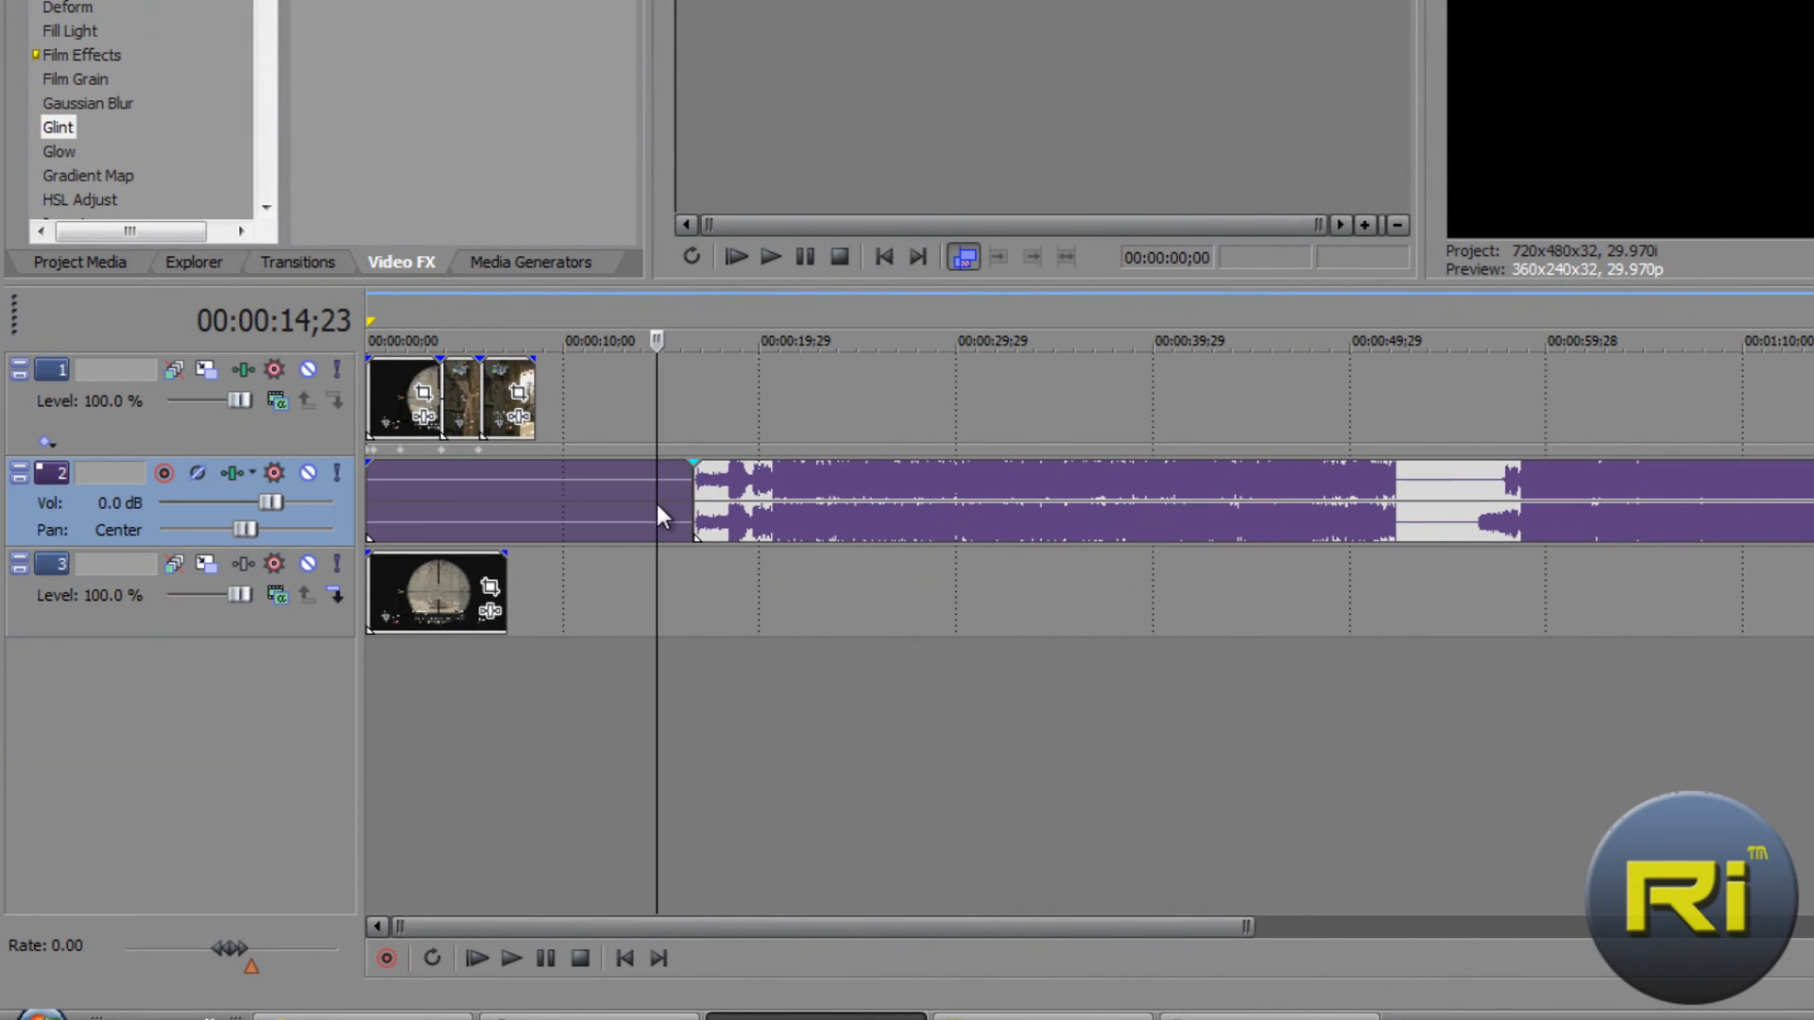
drag(835, 489, 492, 501)
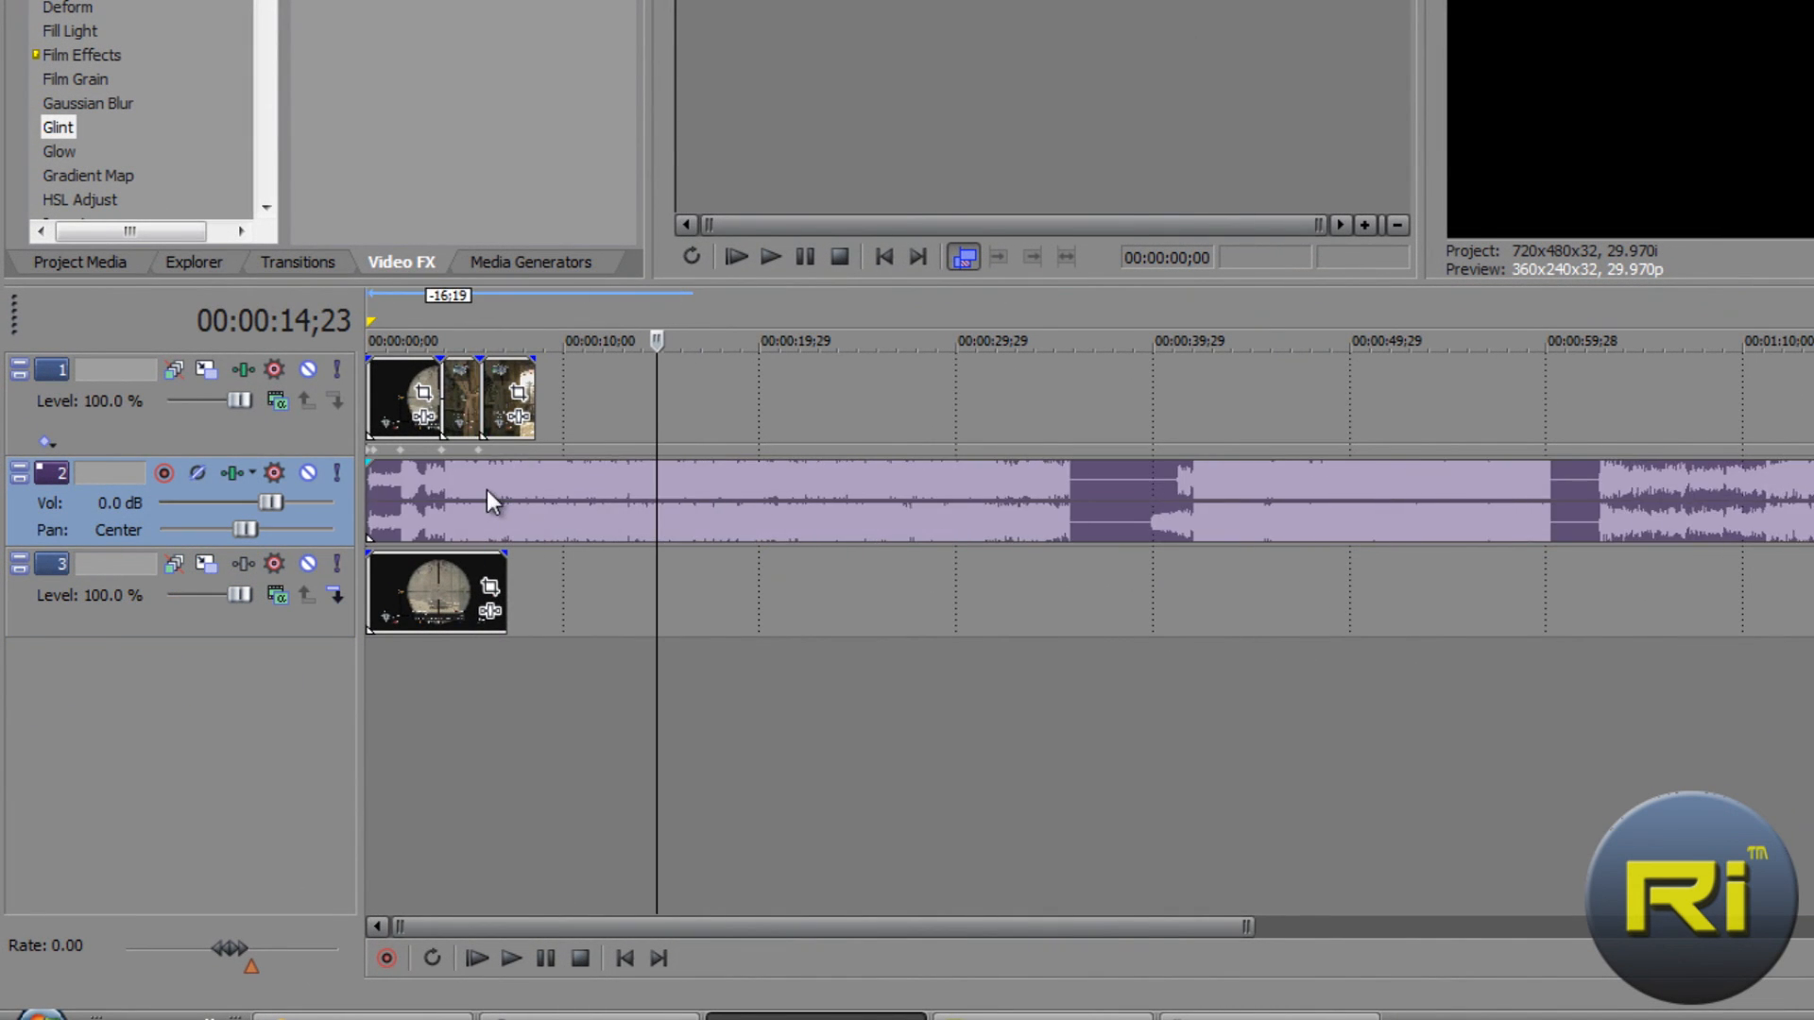
Play the clip with the music, split the music at 00:00:09;24, and delete everything after the split.
click(478, 959)
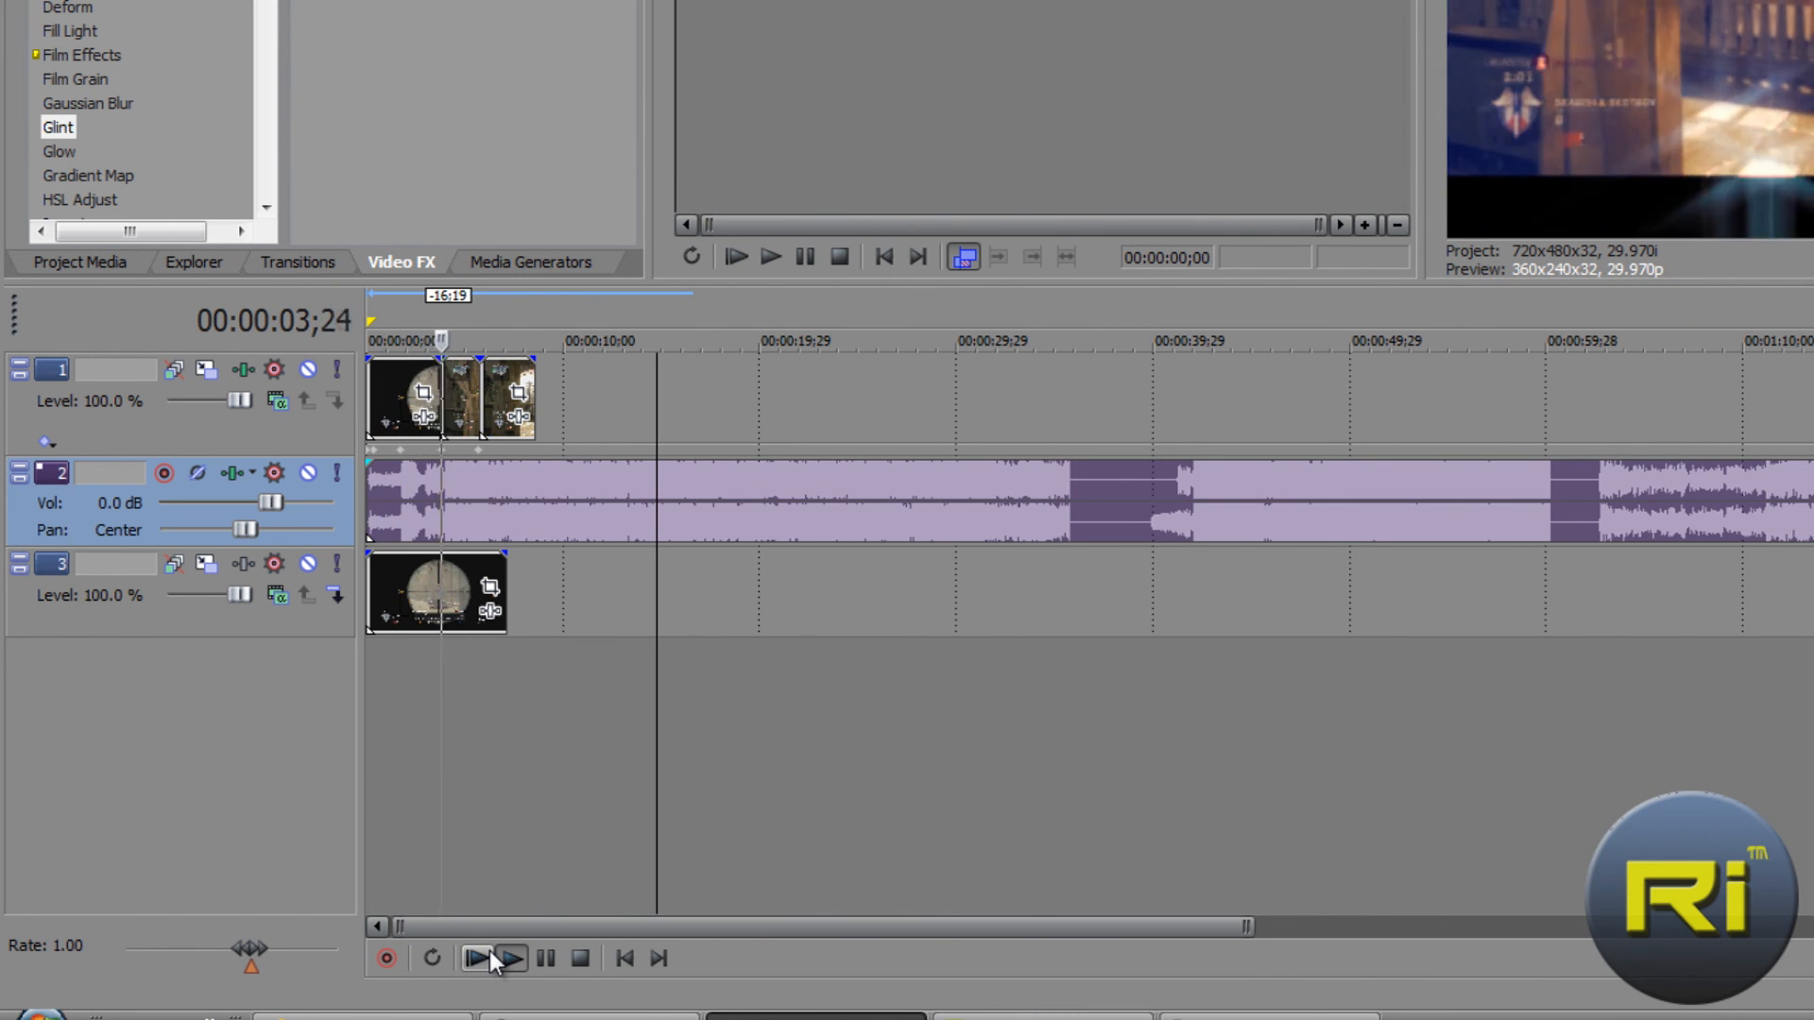
click(546, 959)
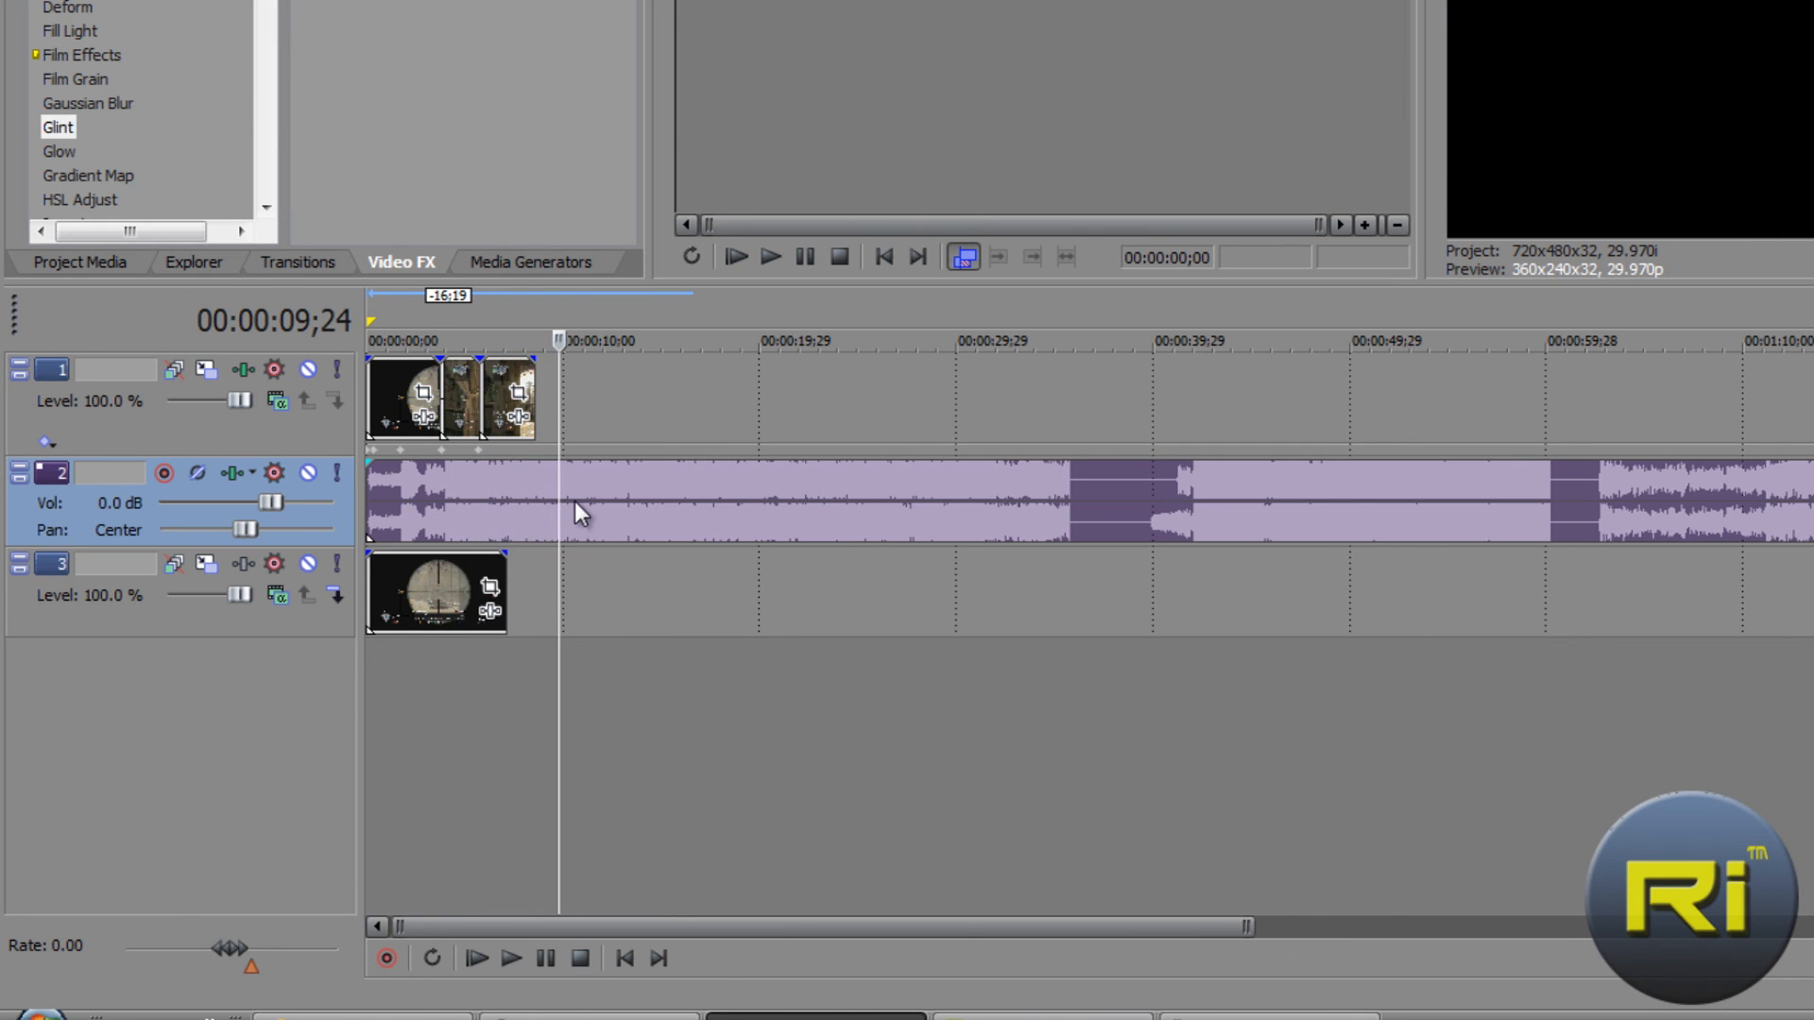
key(s)
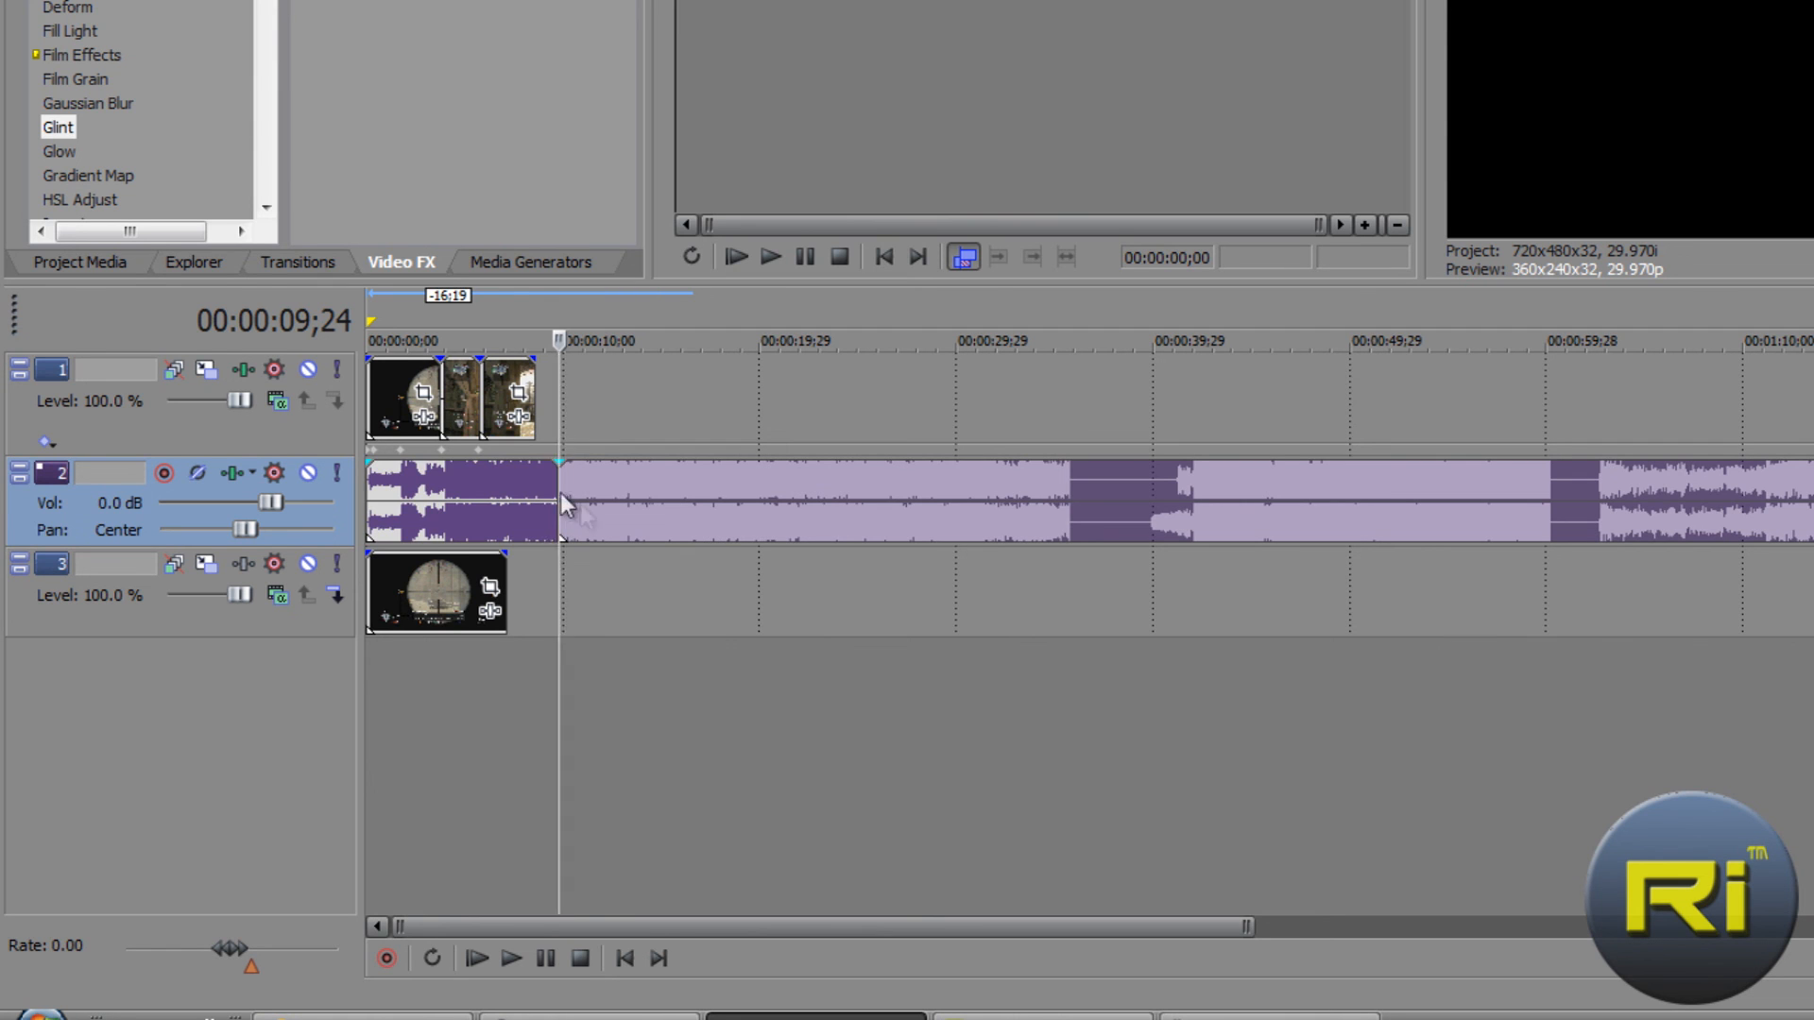
click(587, 506)
key(Delete)
Play the project from 00:00:02;20 to check the trimmed music against the clip, and inspect the sync around the kill shot.
click(506, 507)
click(418, 704)
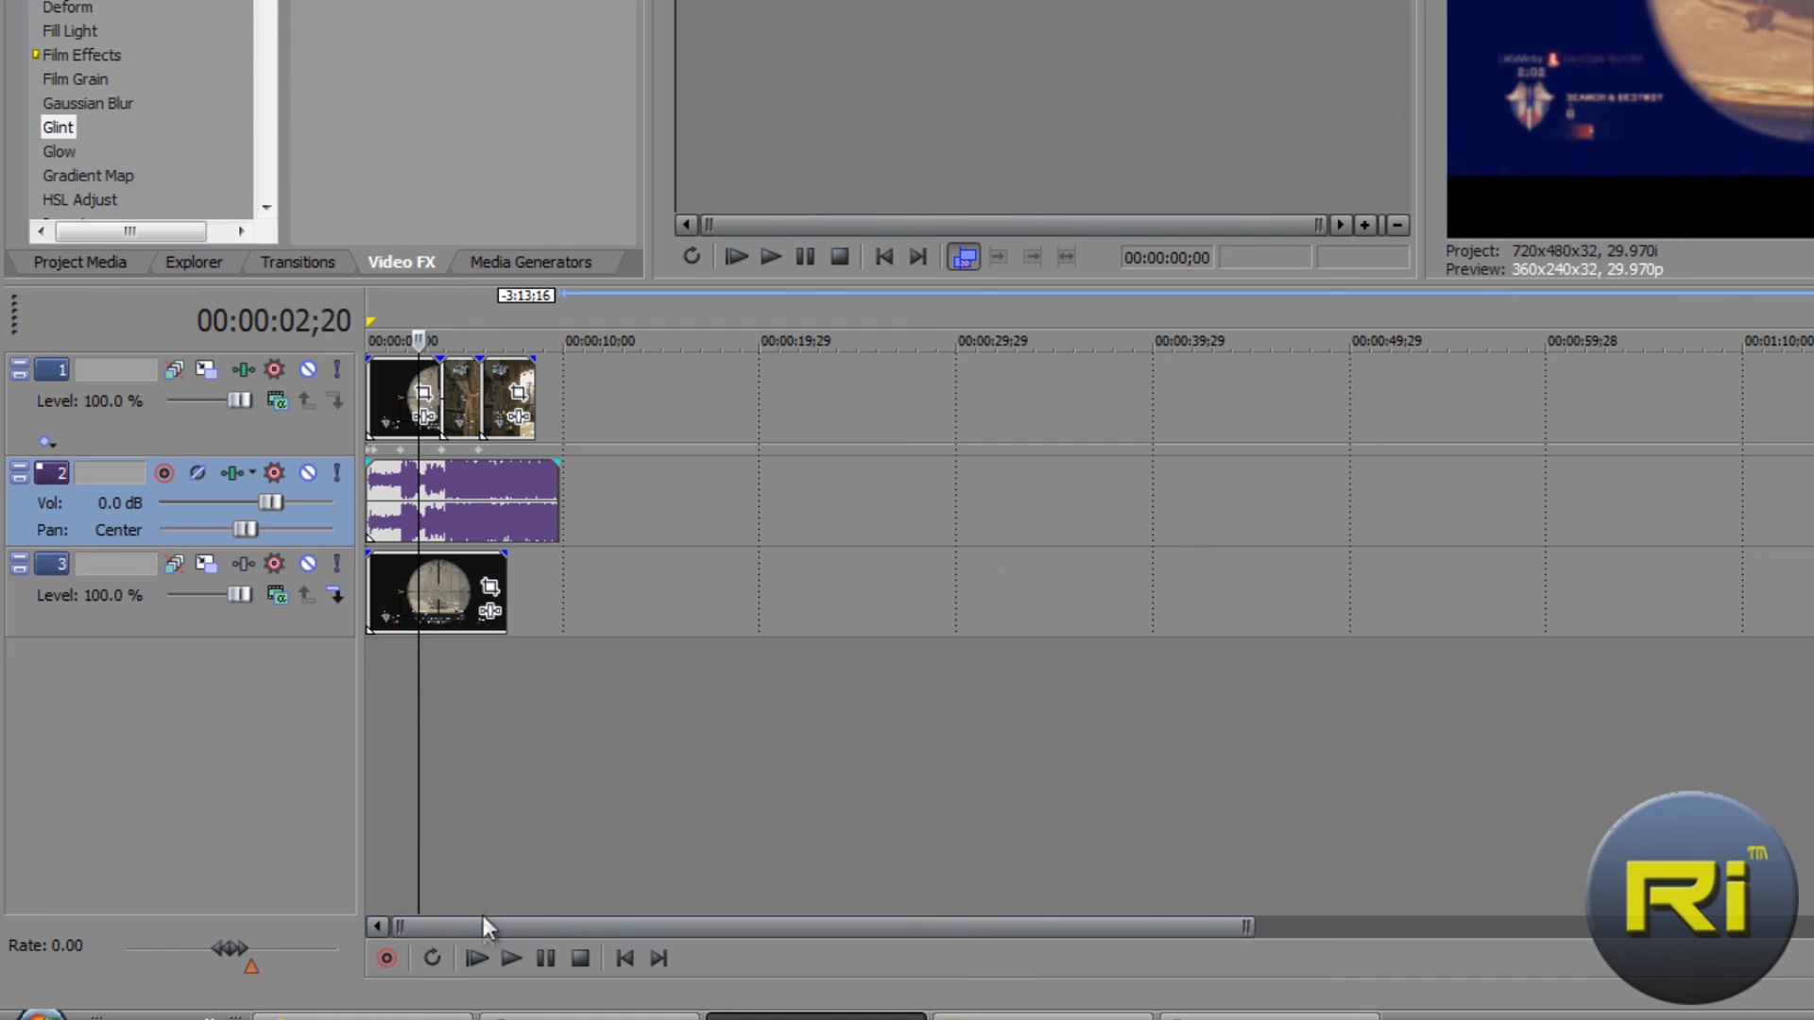
click(474, 958)
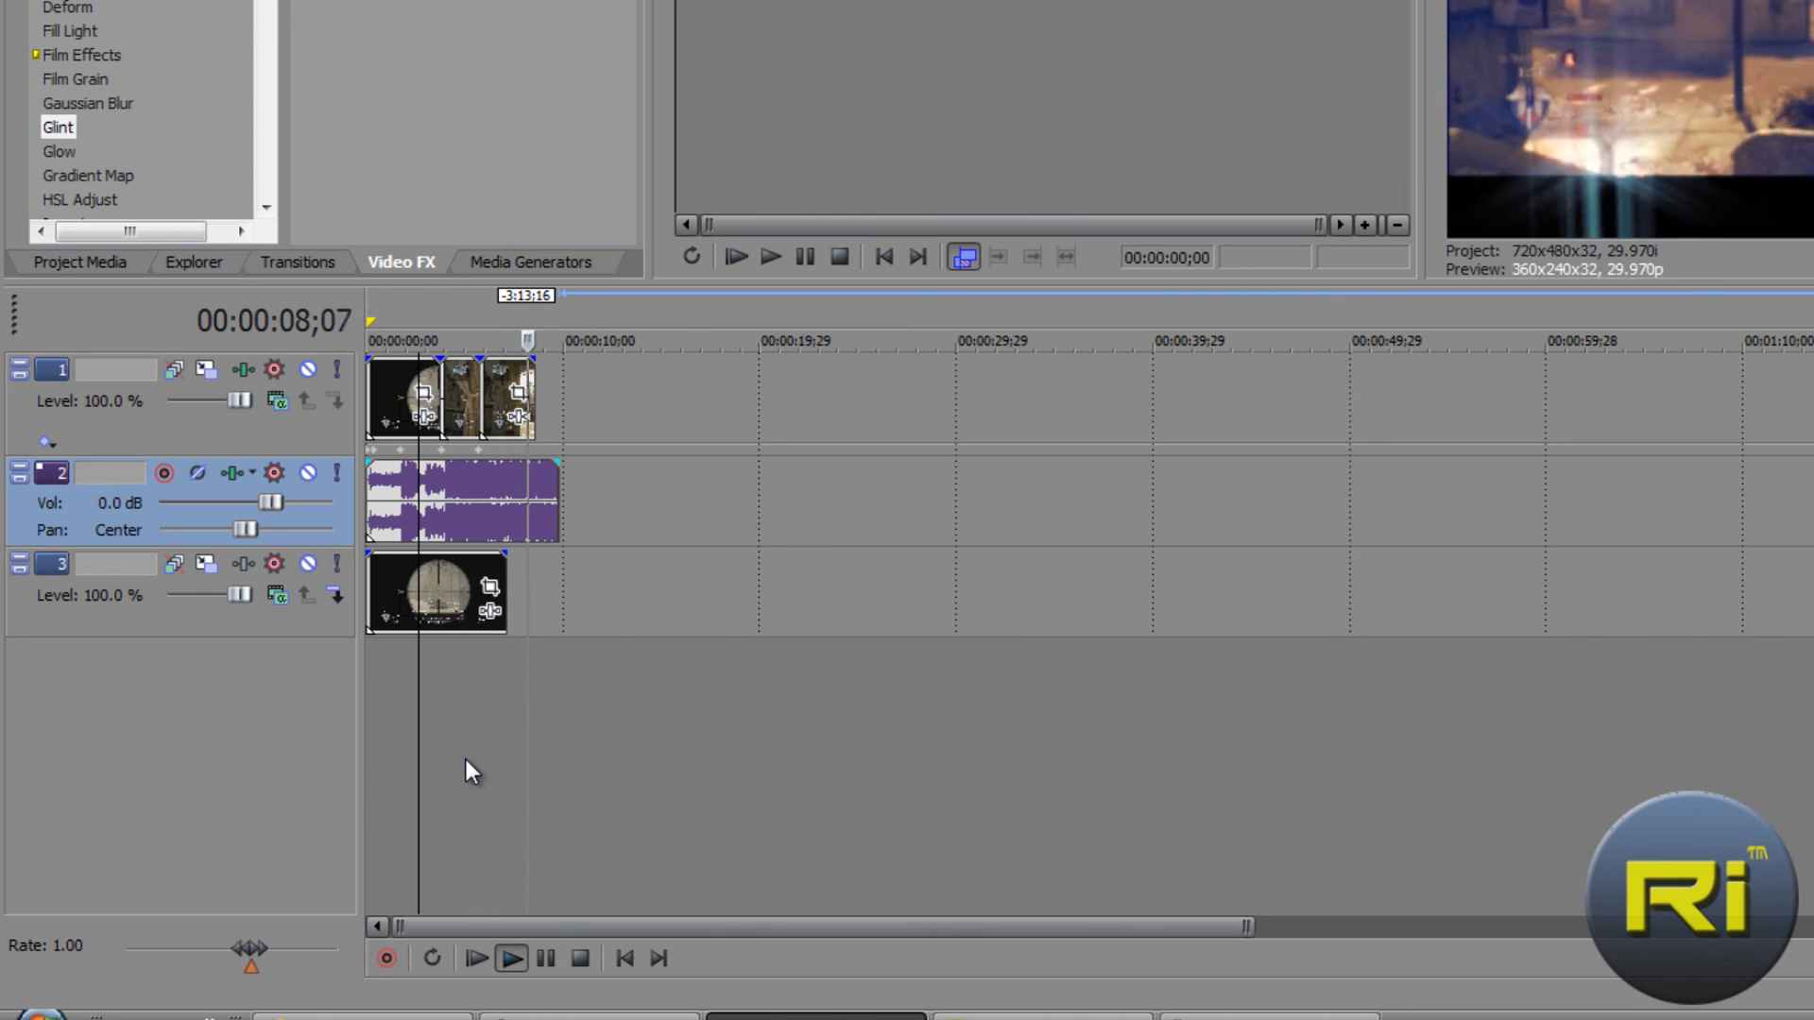
click(546, 957)
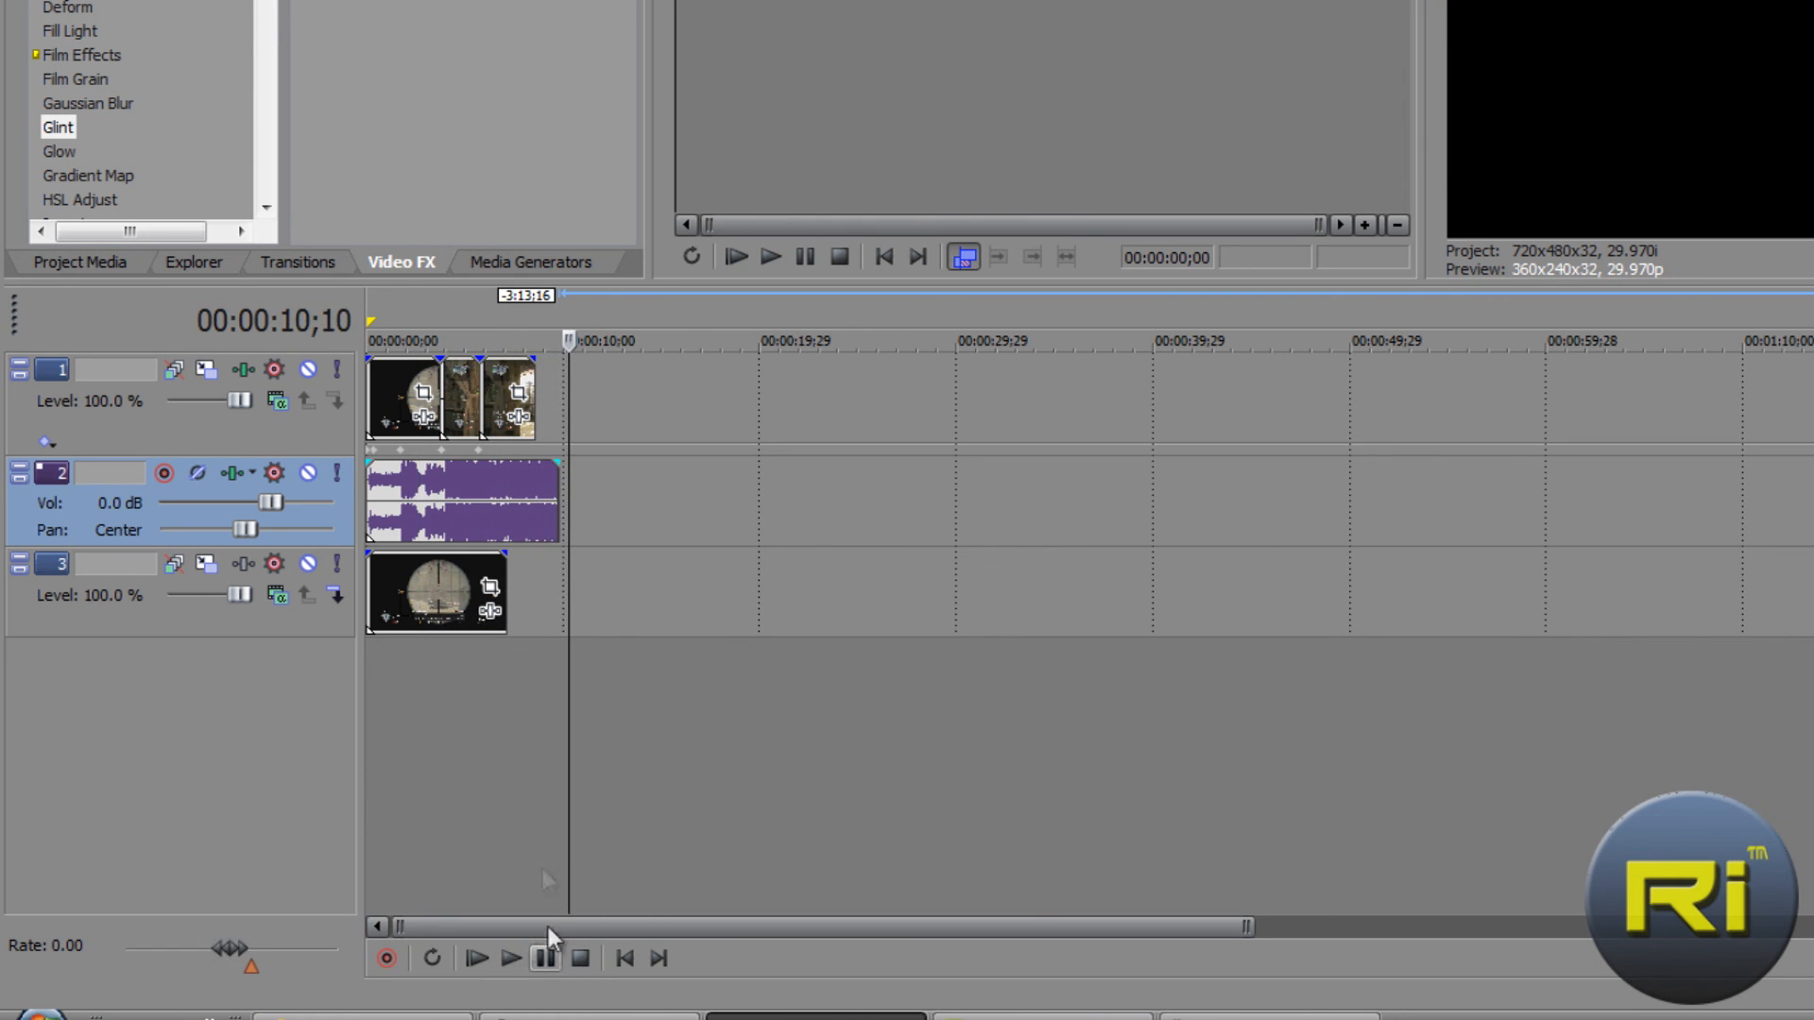
click(503, 722)
click(479, 718)
click(439, 713)
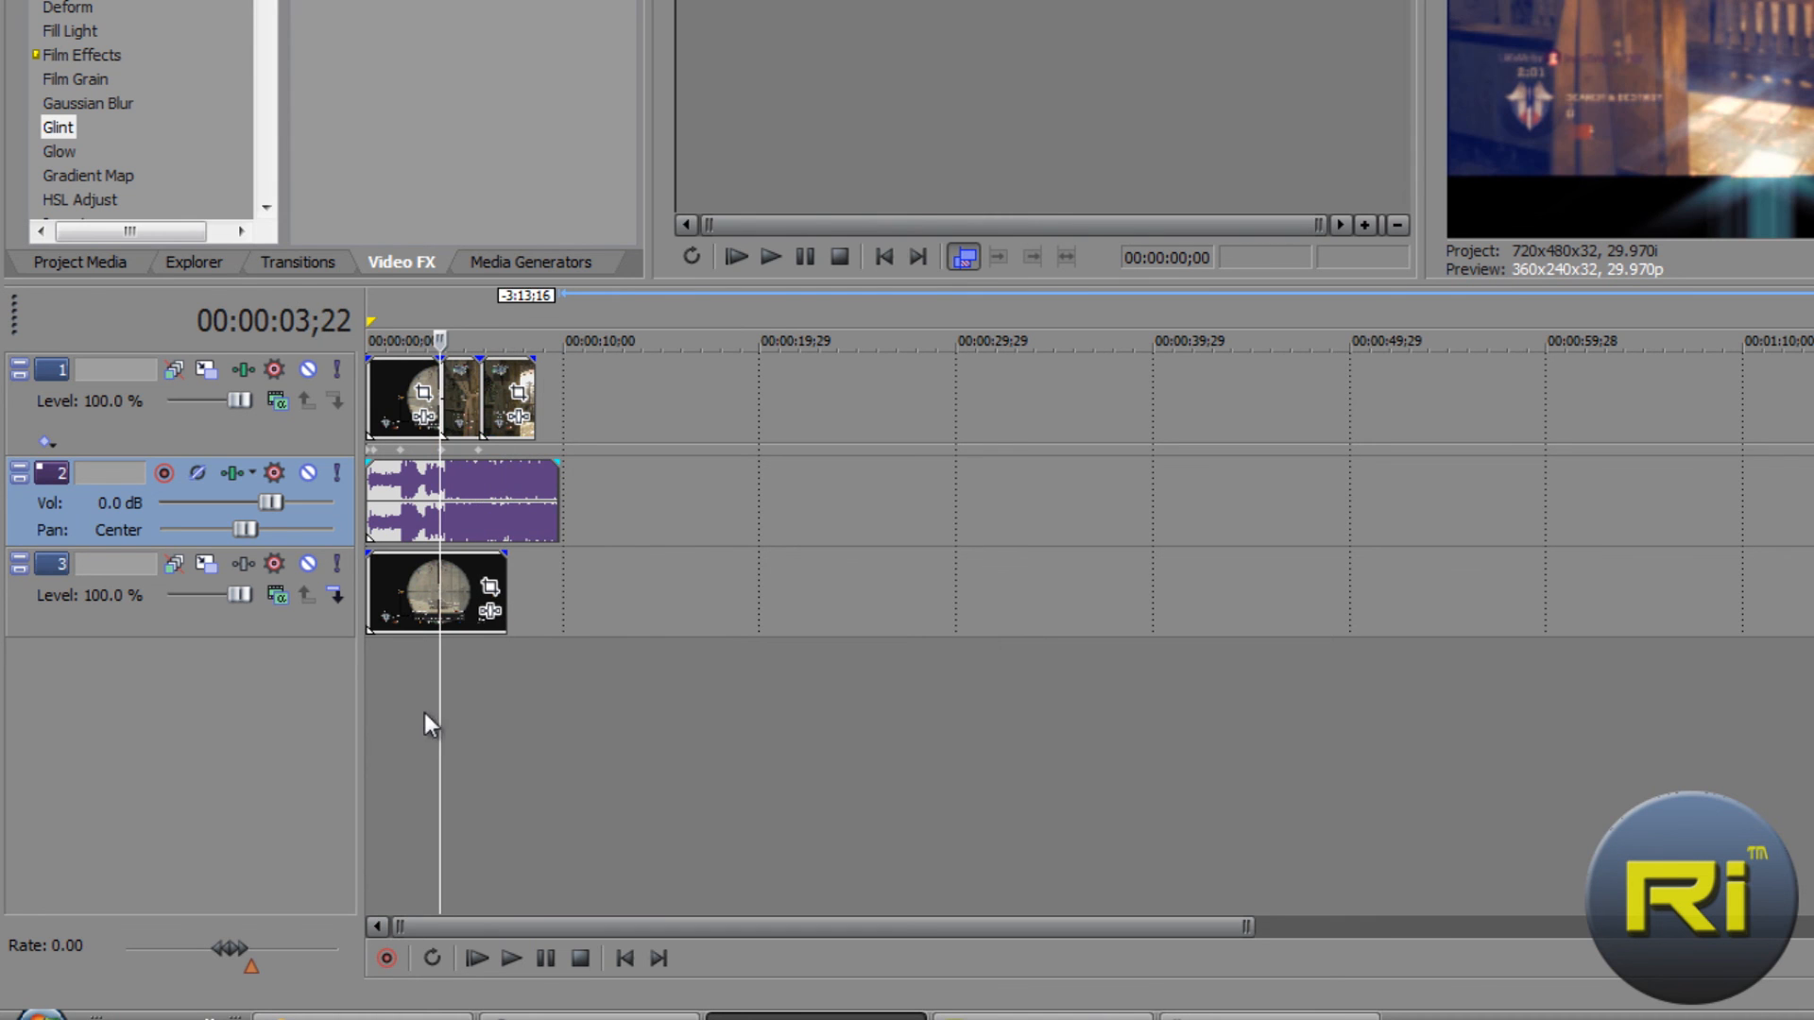
Apply a Subtractive Dissolve transition to the end of the edited clip's last piece, close its settings, and play the ending.
click(523, 616)
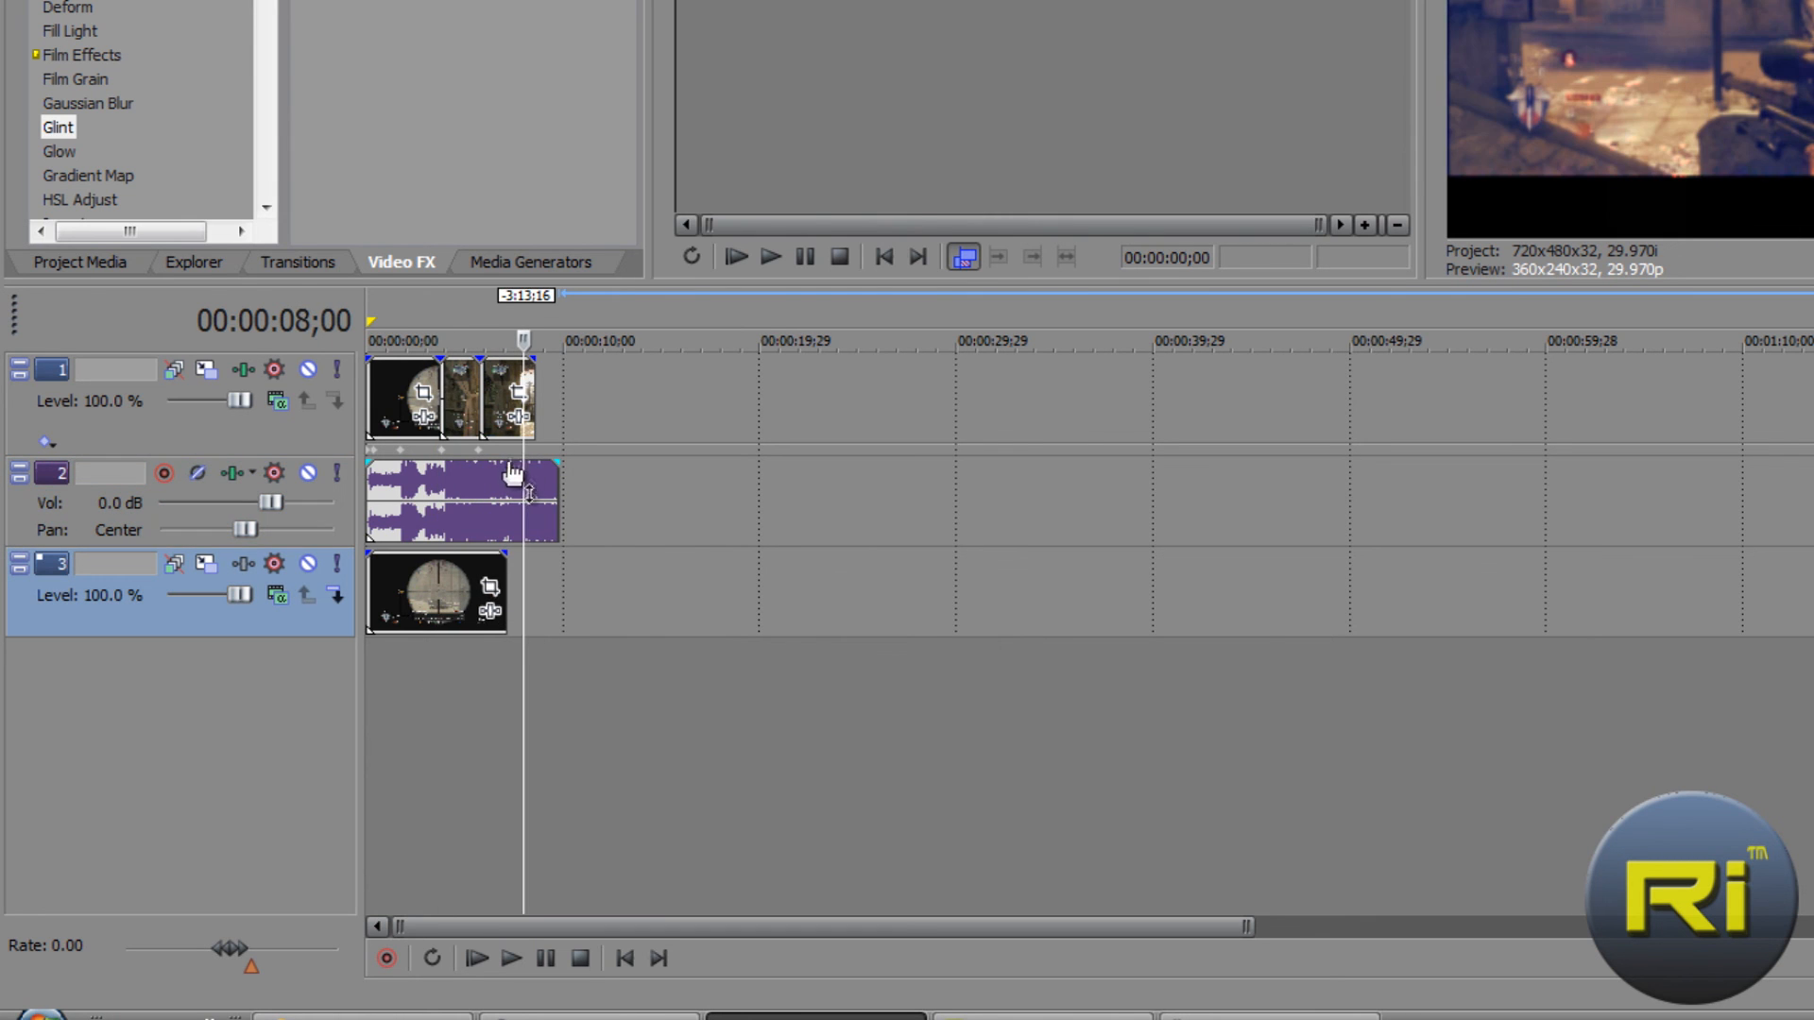
drag(535, 333, 537, 332)
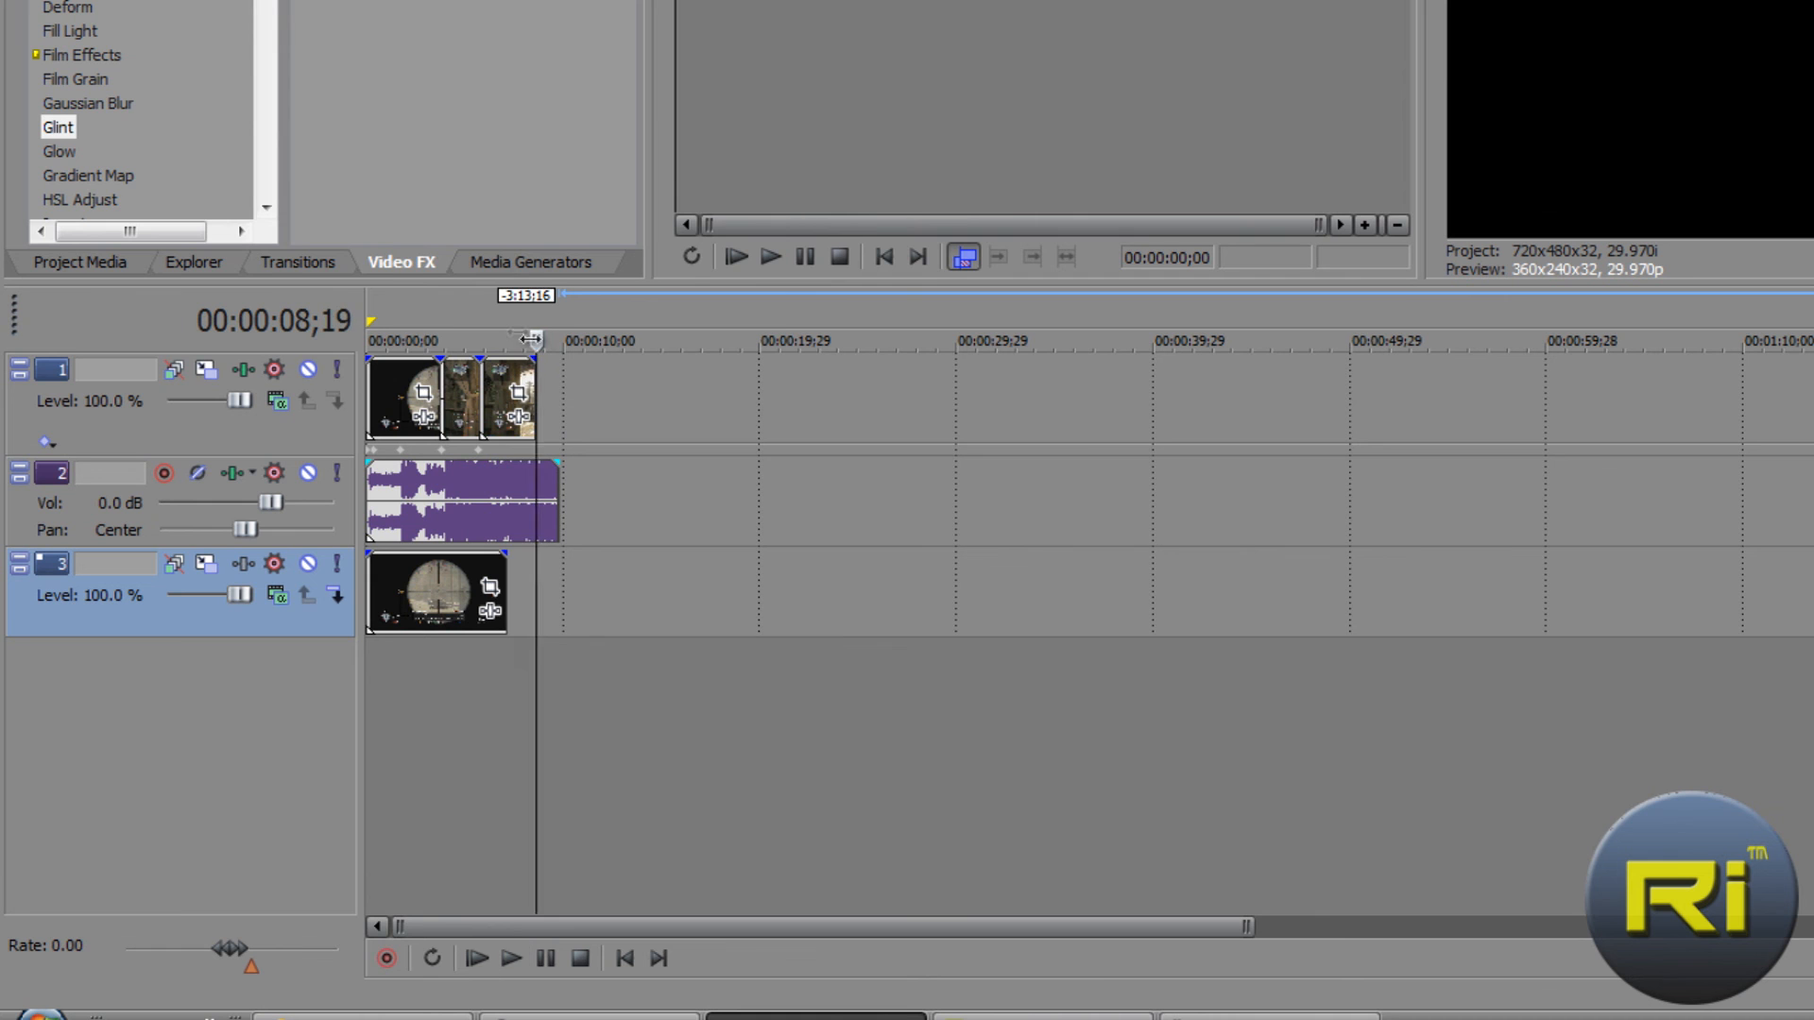
click(297, 262)
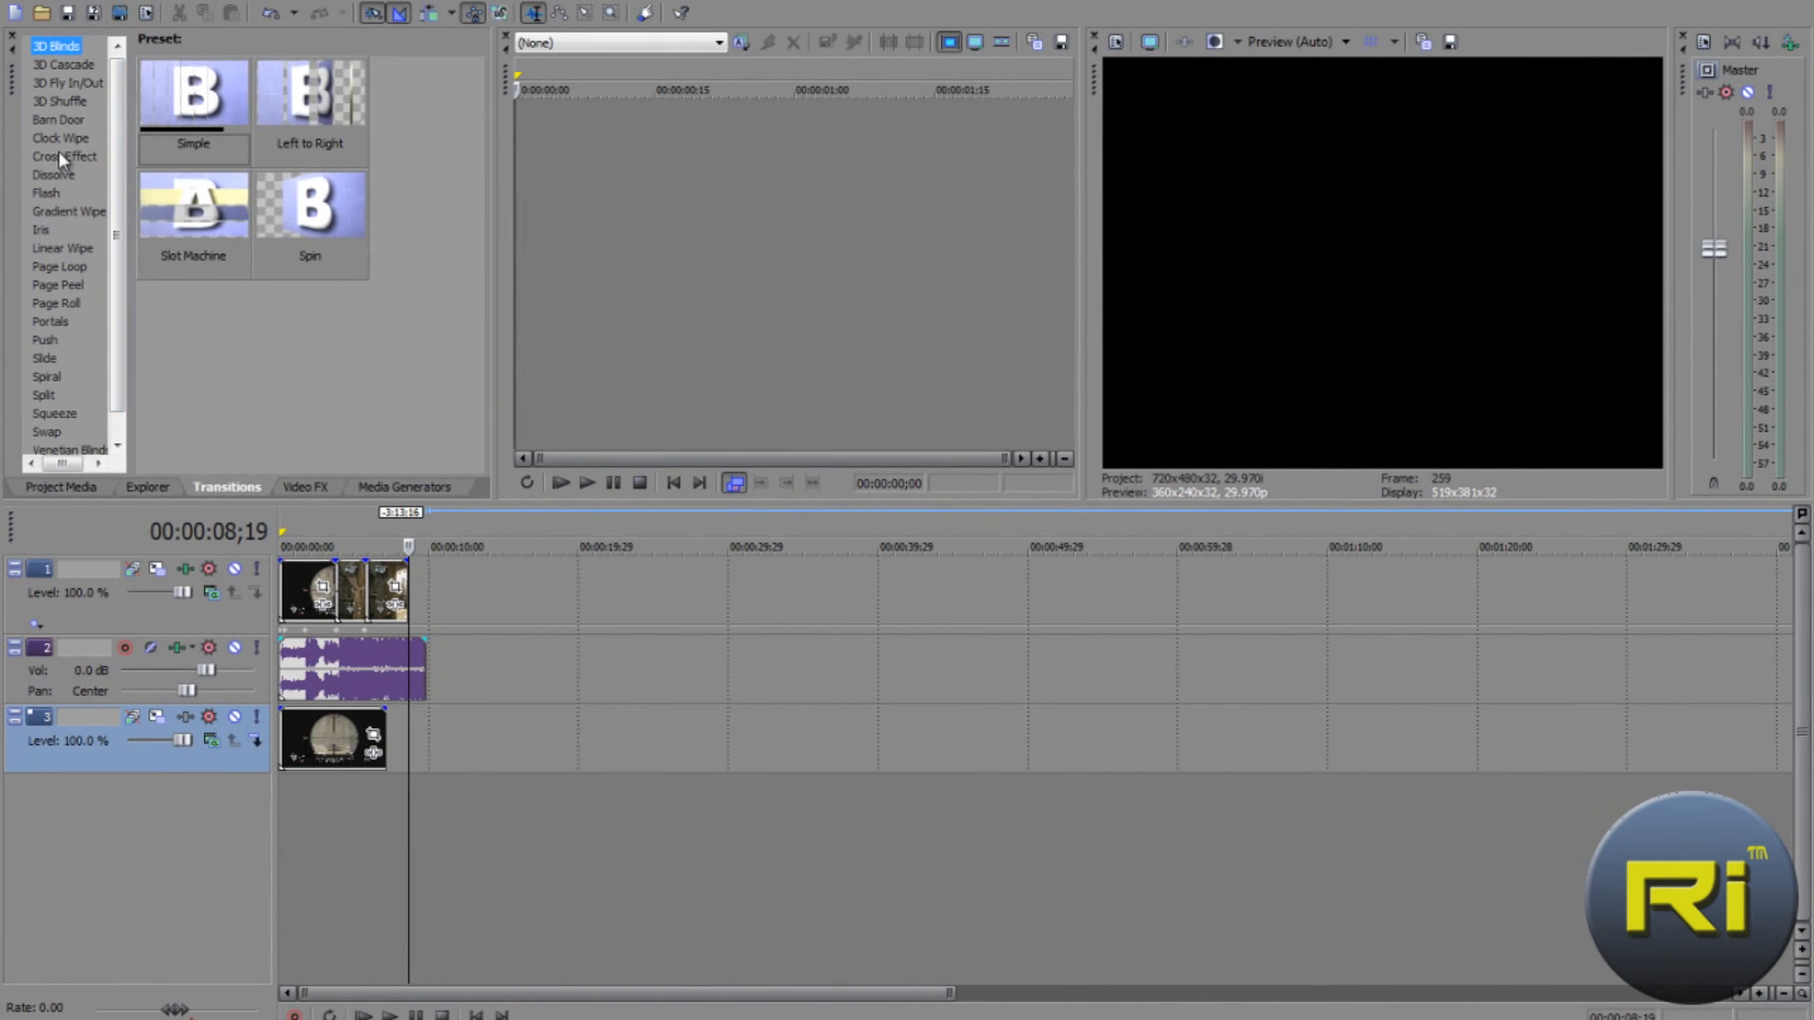
click(61, 175)
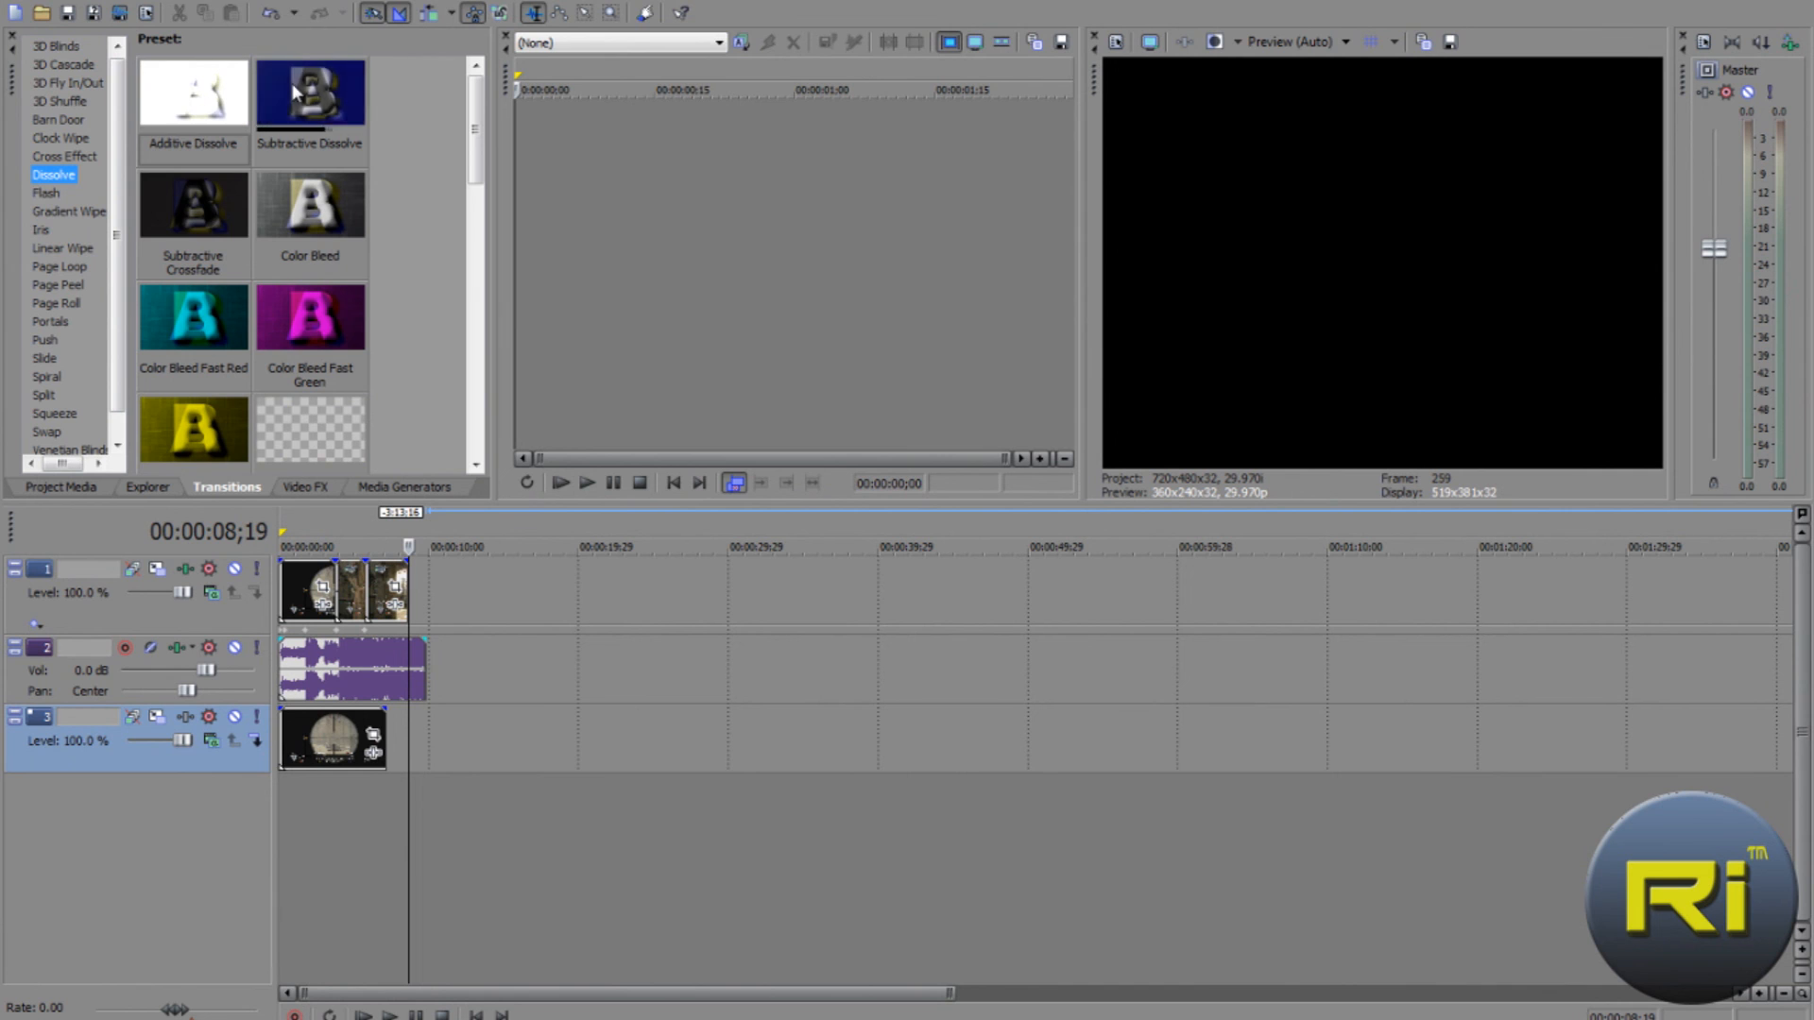
drag(292, 83, 402, 566)
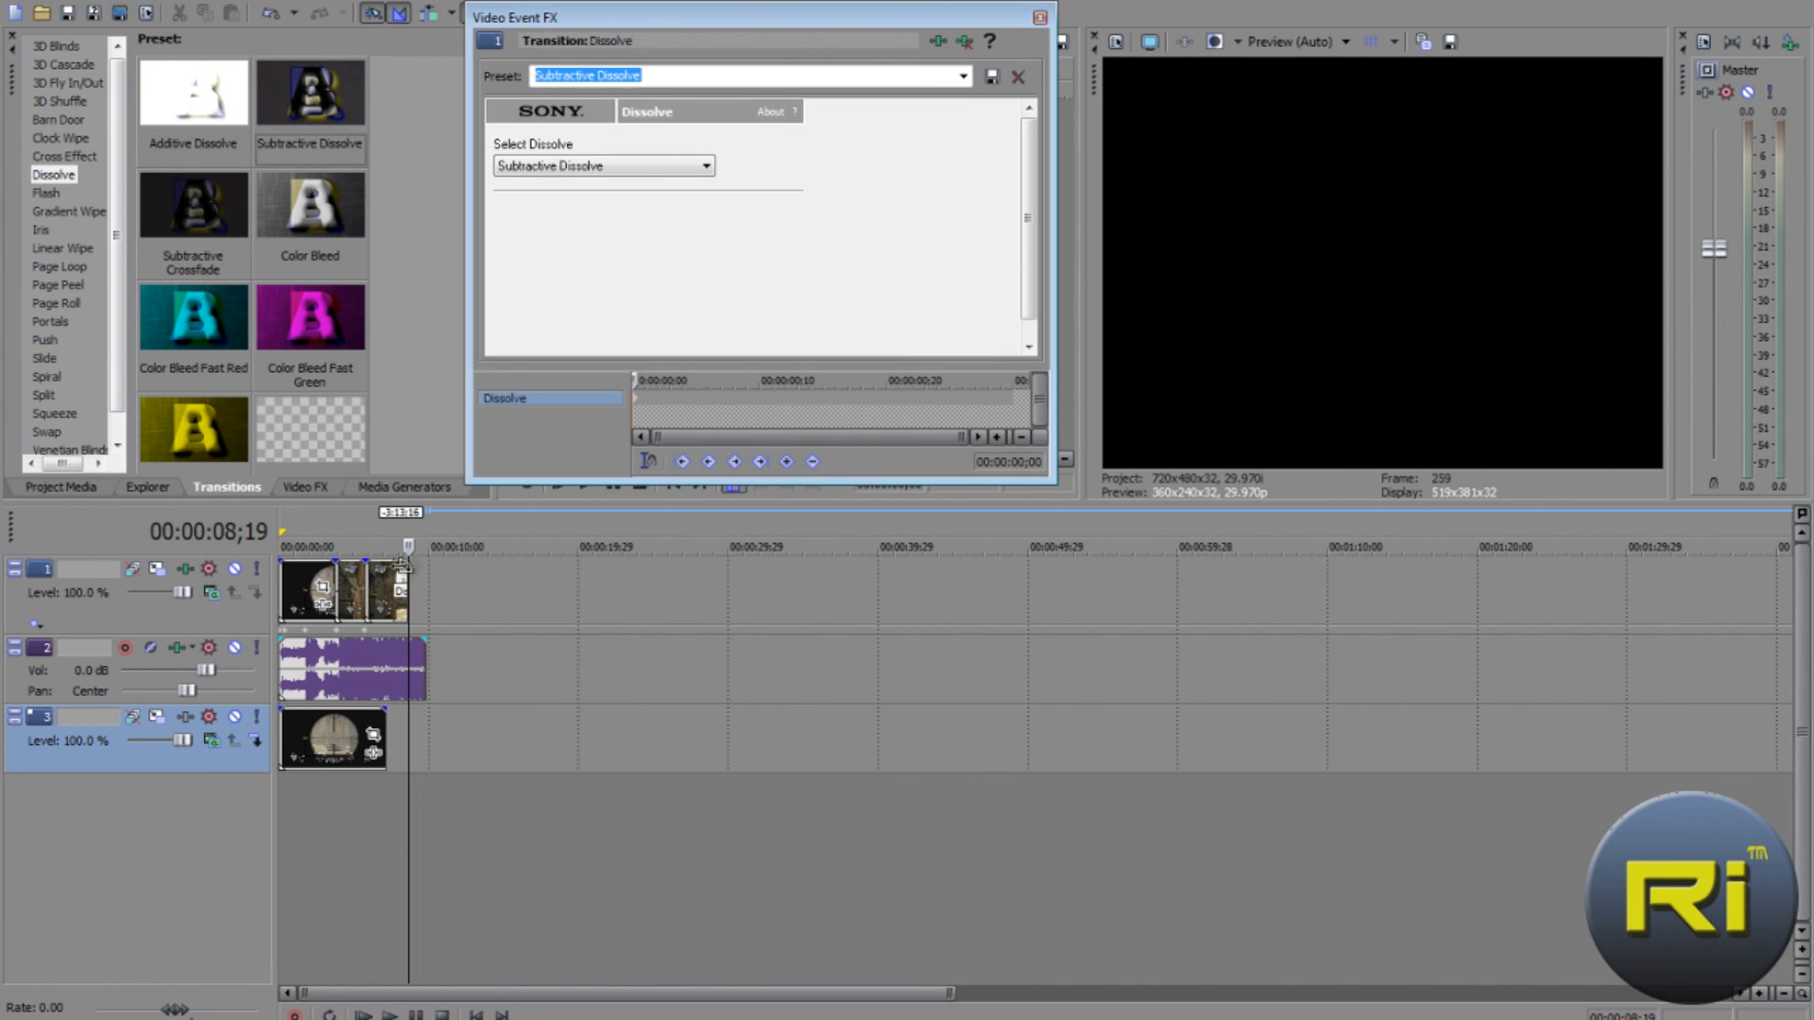
click(1040, 17)
key(space)
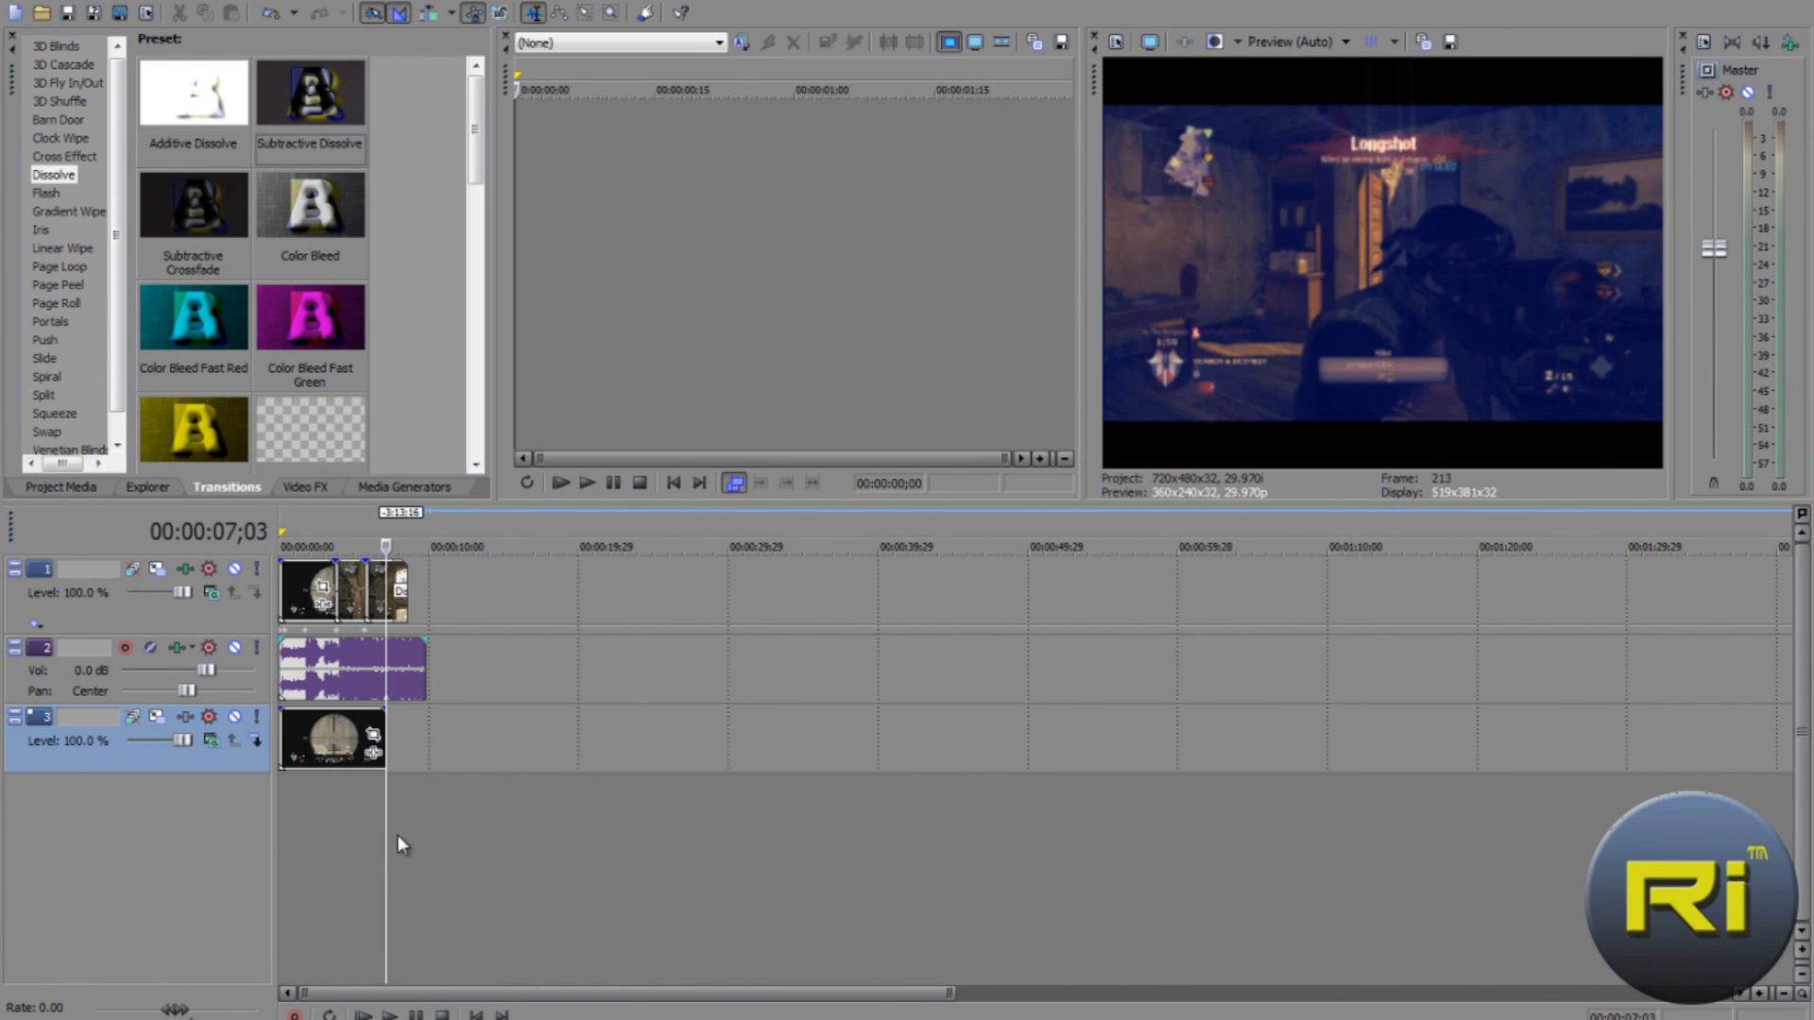